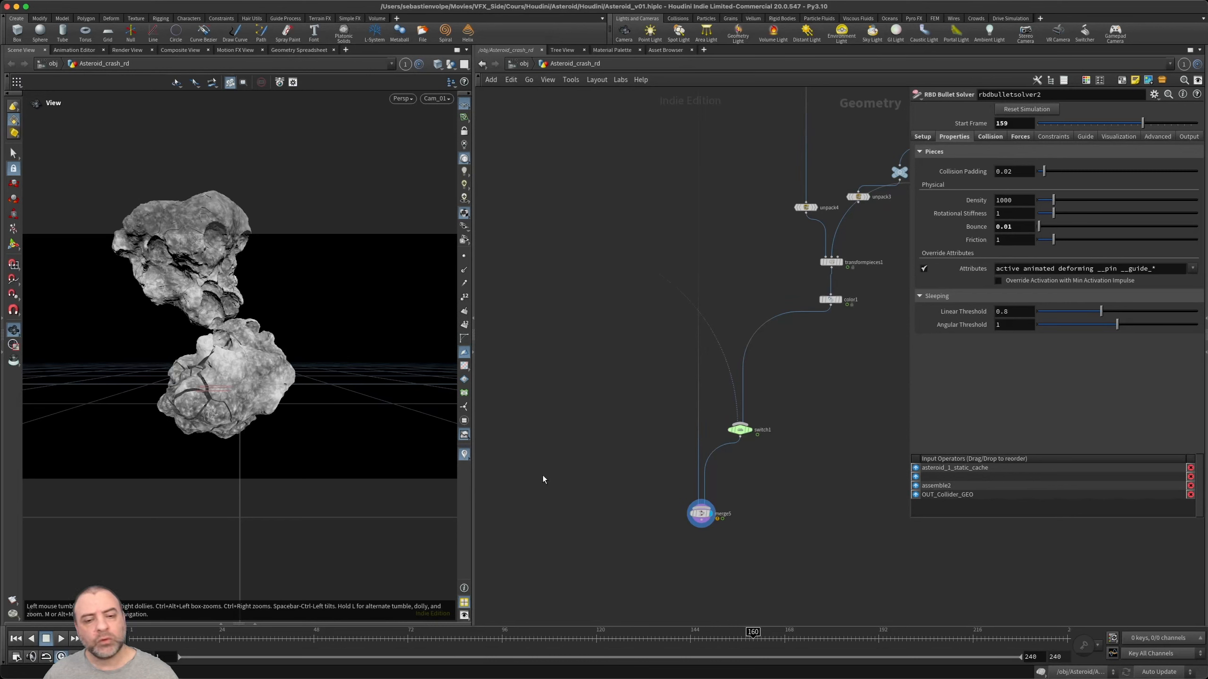
- Scrub the timeline across the asteroid impact to frame 162, return to frame 156, and view the upper asteroid up close
left_click_drag(751, 633, 761, 633)
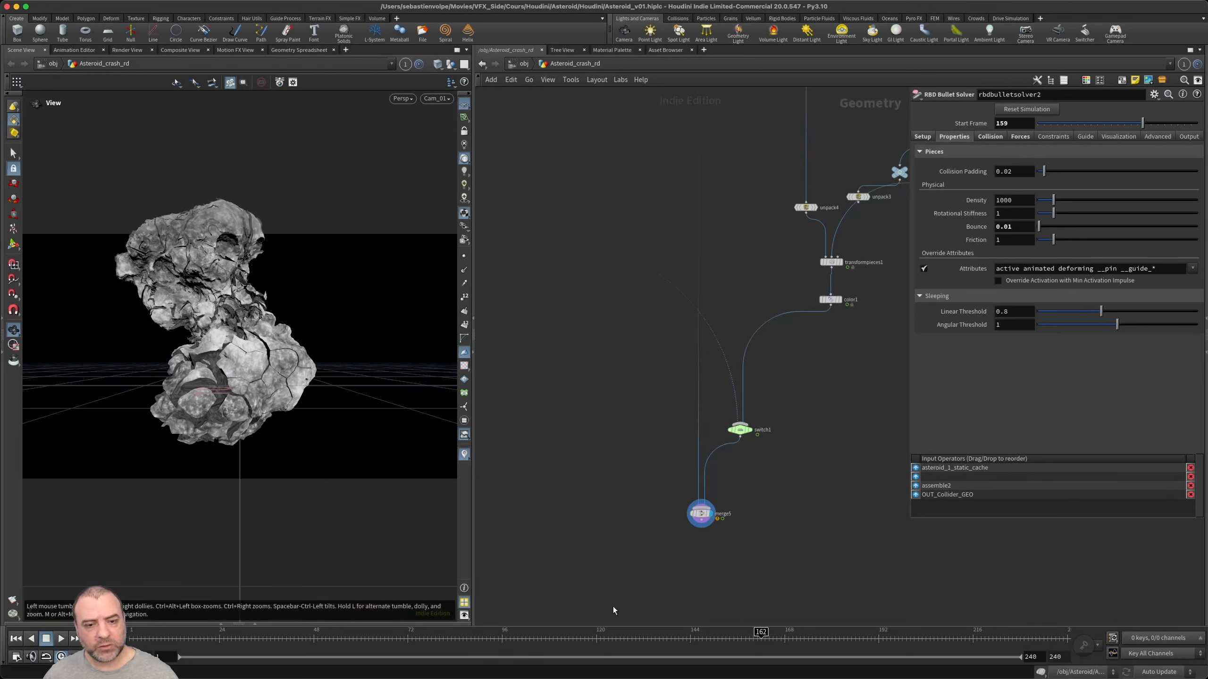
left_click(737, 636)
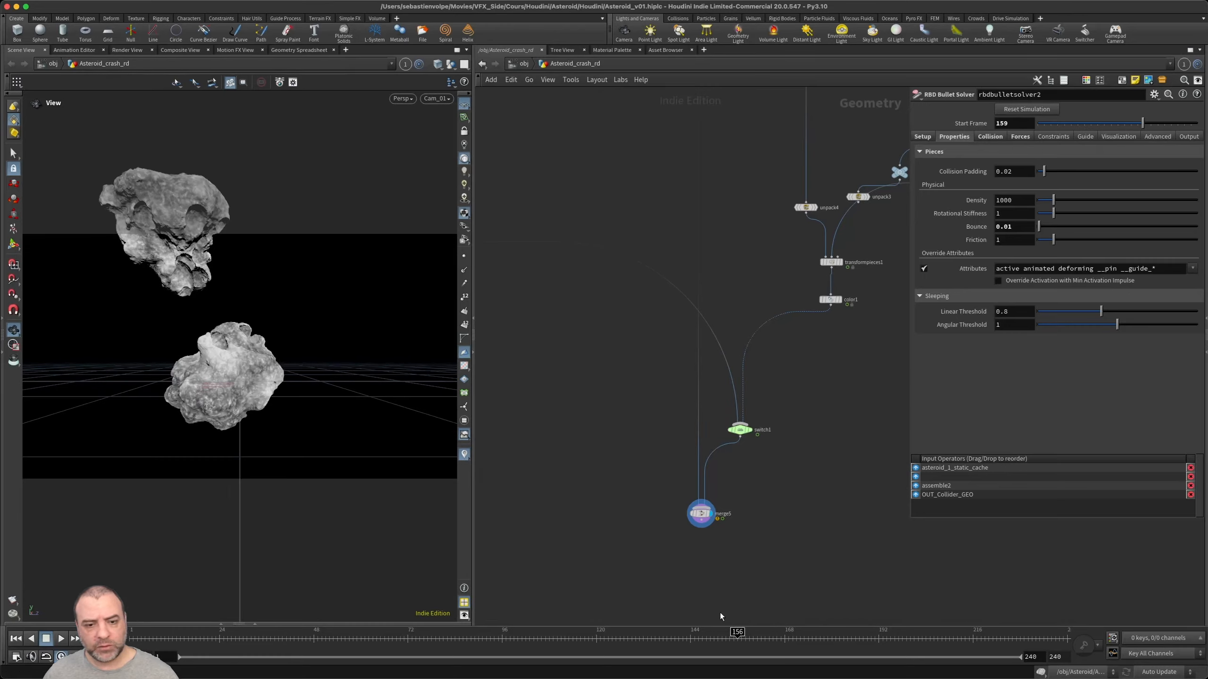
left_click_drag(245, 294, 351, 335)
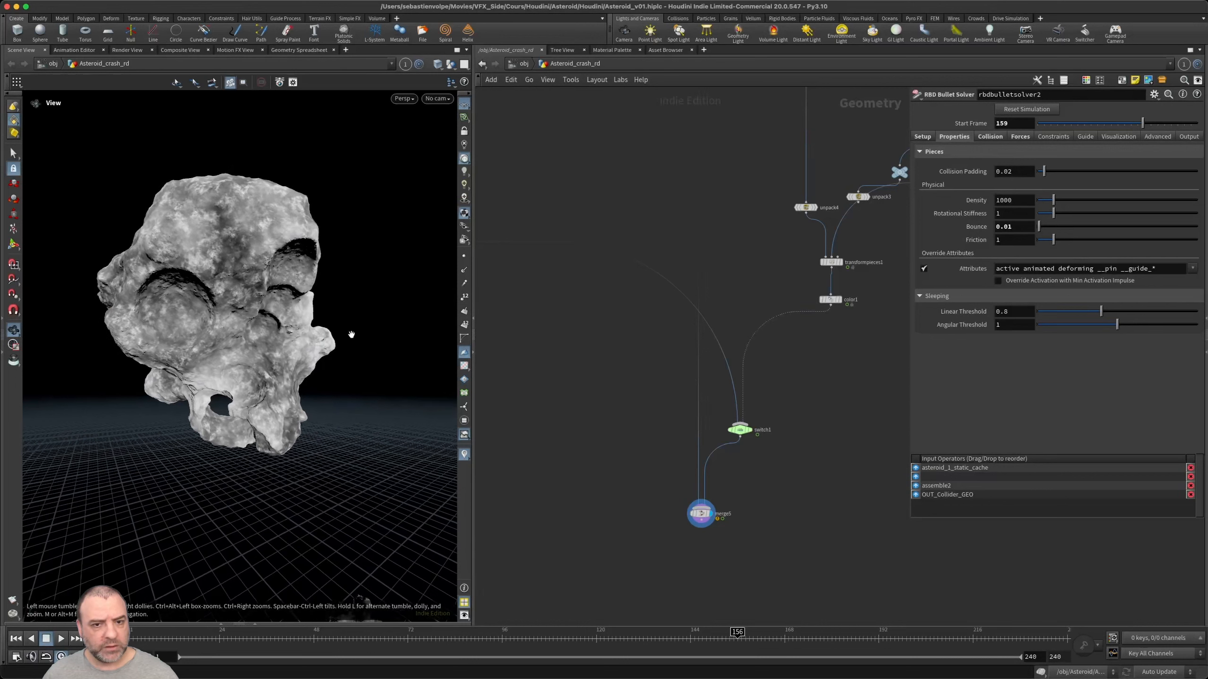
- Display assemble2 and the static proxy file cache above rbdbulletsolver2 to examine the low-poly fractured asteroid pieces
scroll(835, 413, "down", 5)
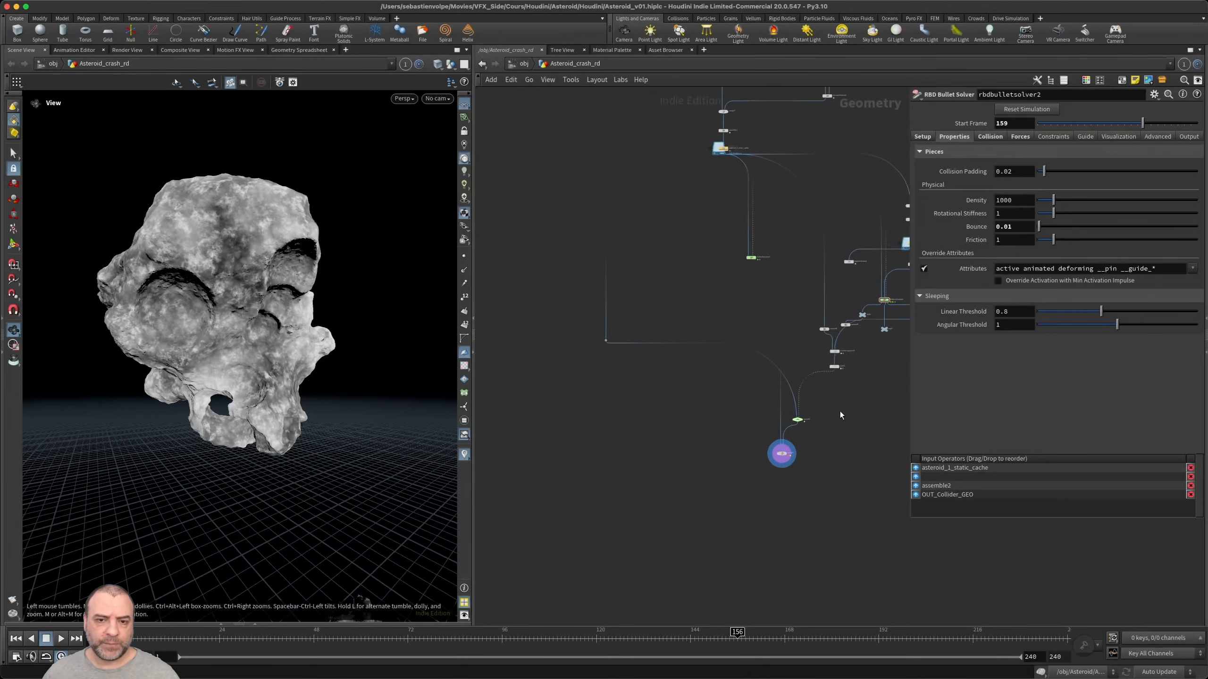
middle_click_drag(852, 411, 725, 505)
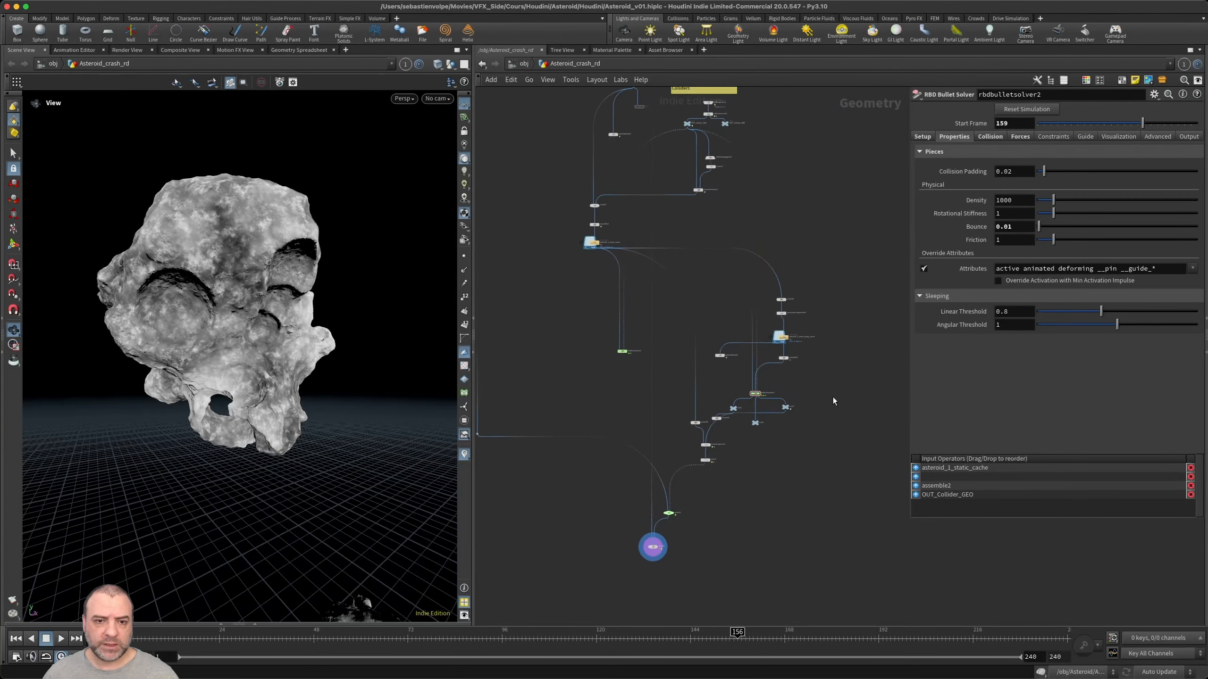
scroll(832, 396, "up", 4)
scroll(822, 406, "up", 5)
middle_click_drag(769, 412, 748, 420)
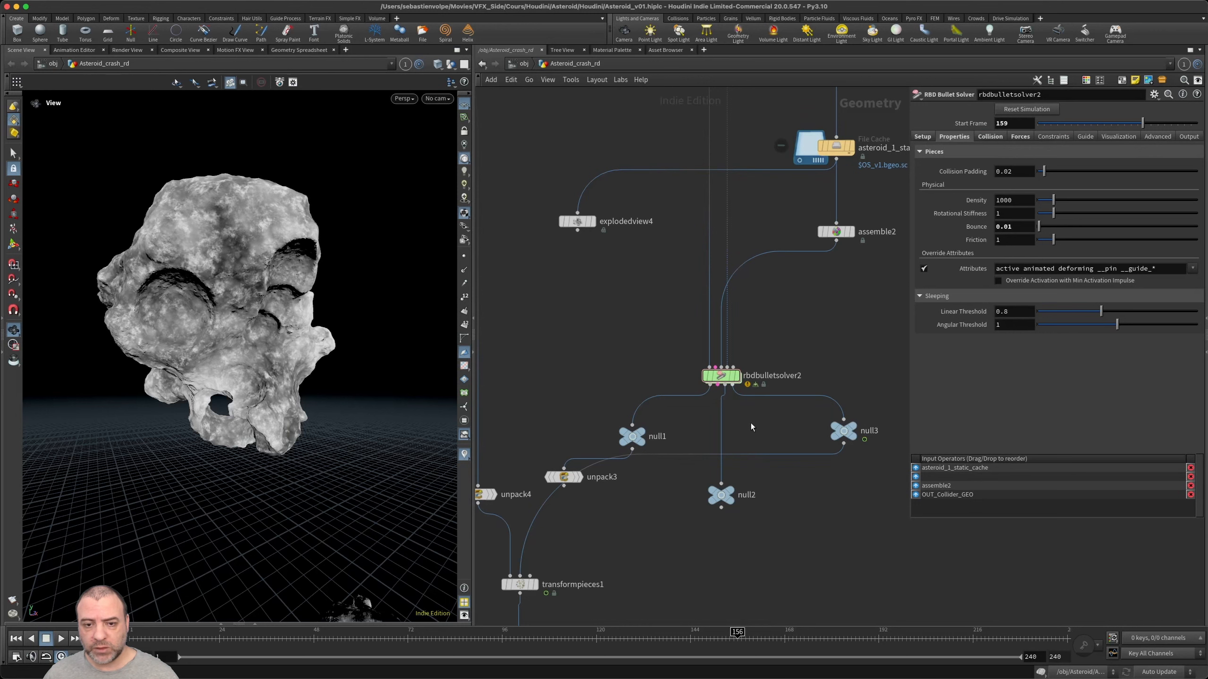
middle_click_drag(753, 427, 732, 421)
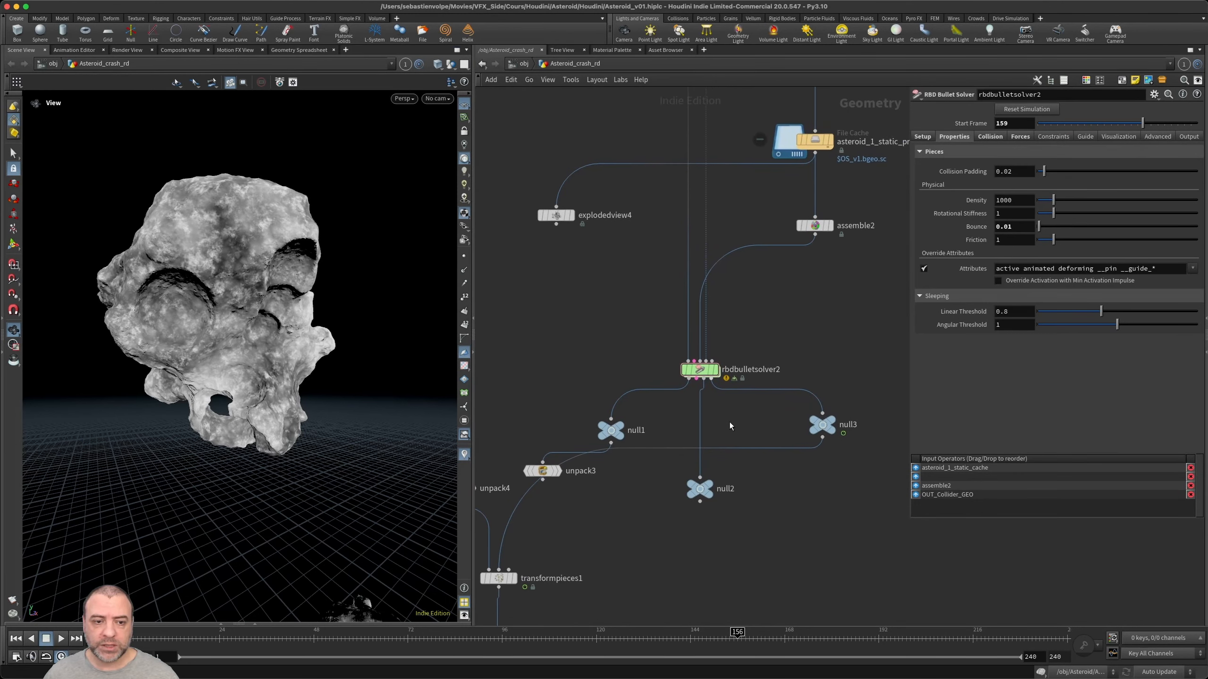
scroll(756, 404, "up", 1)
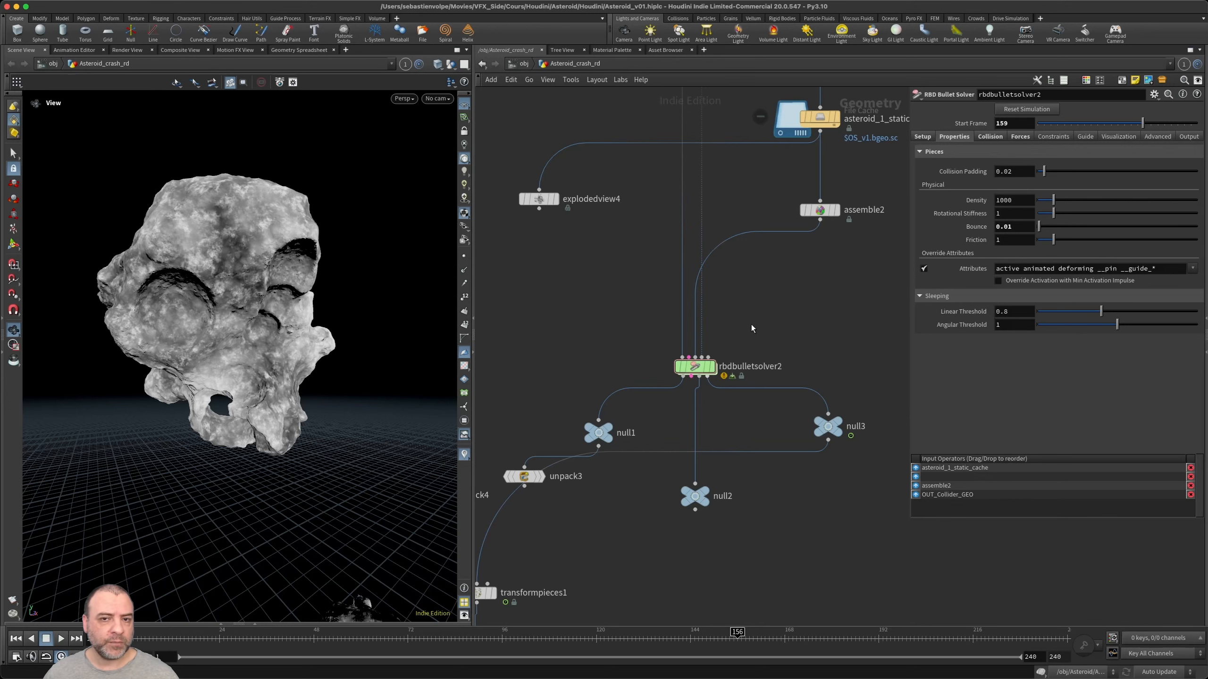
left_click(836, 210)
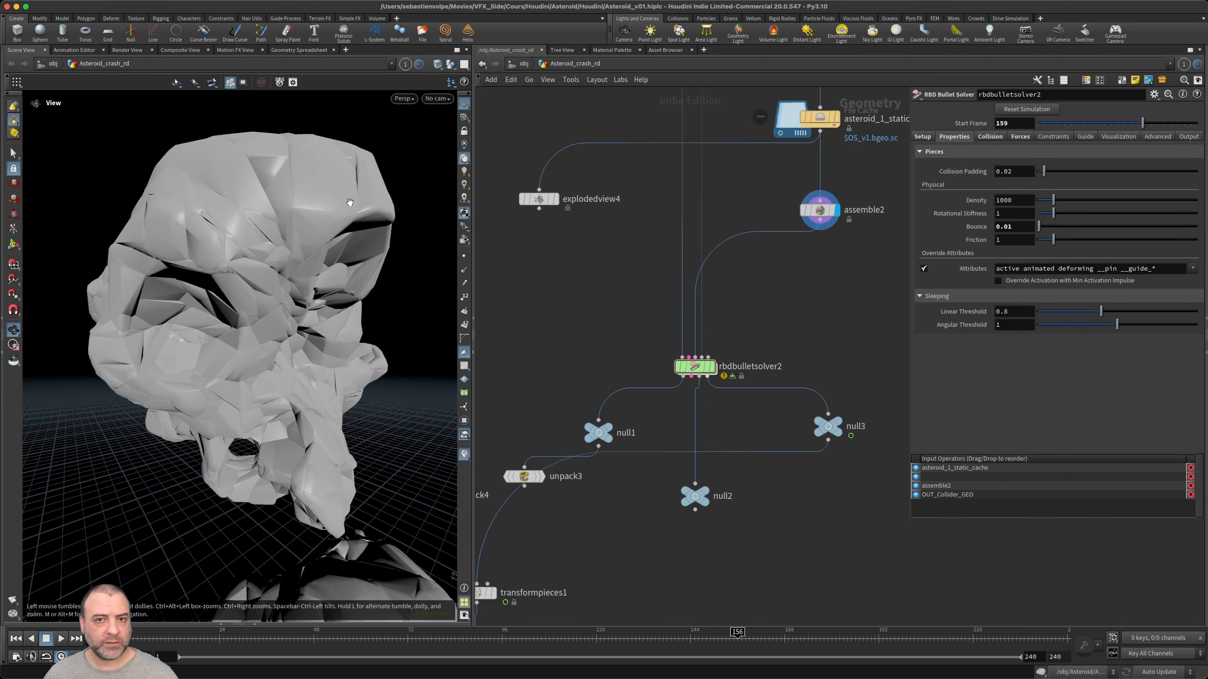
scroll(820, 343, "up", 3)
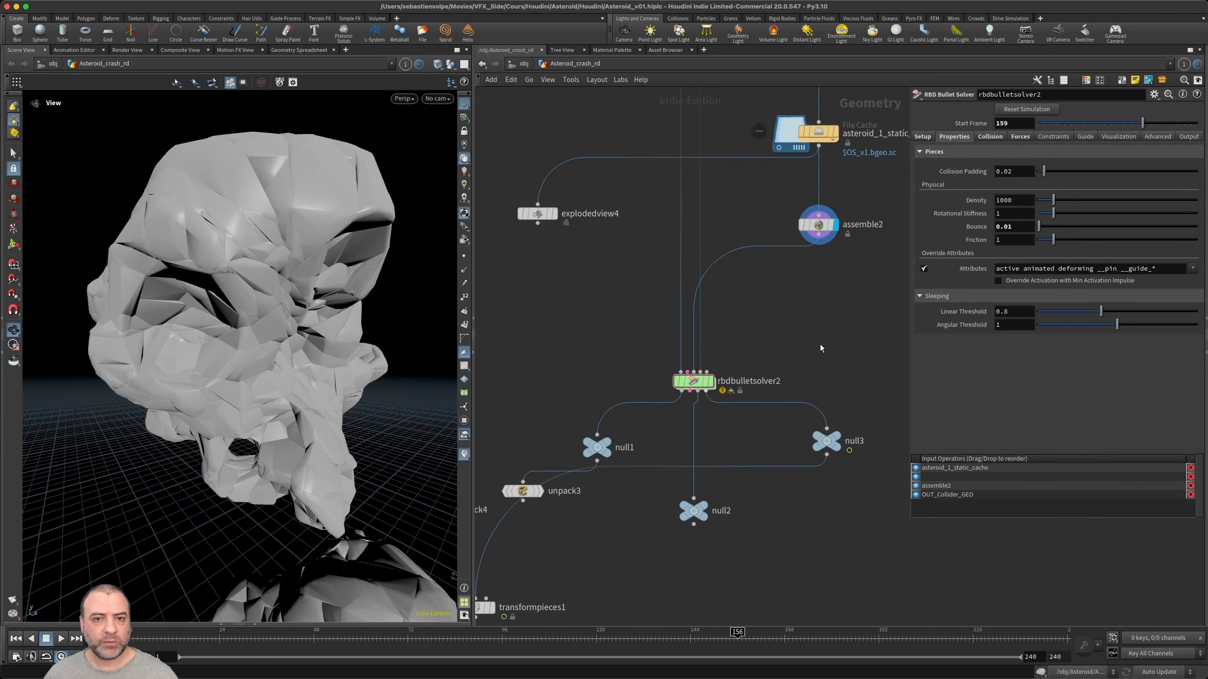
left_click(831, 149)
left_click_drag(255, 220, 212, 256)
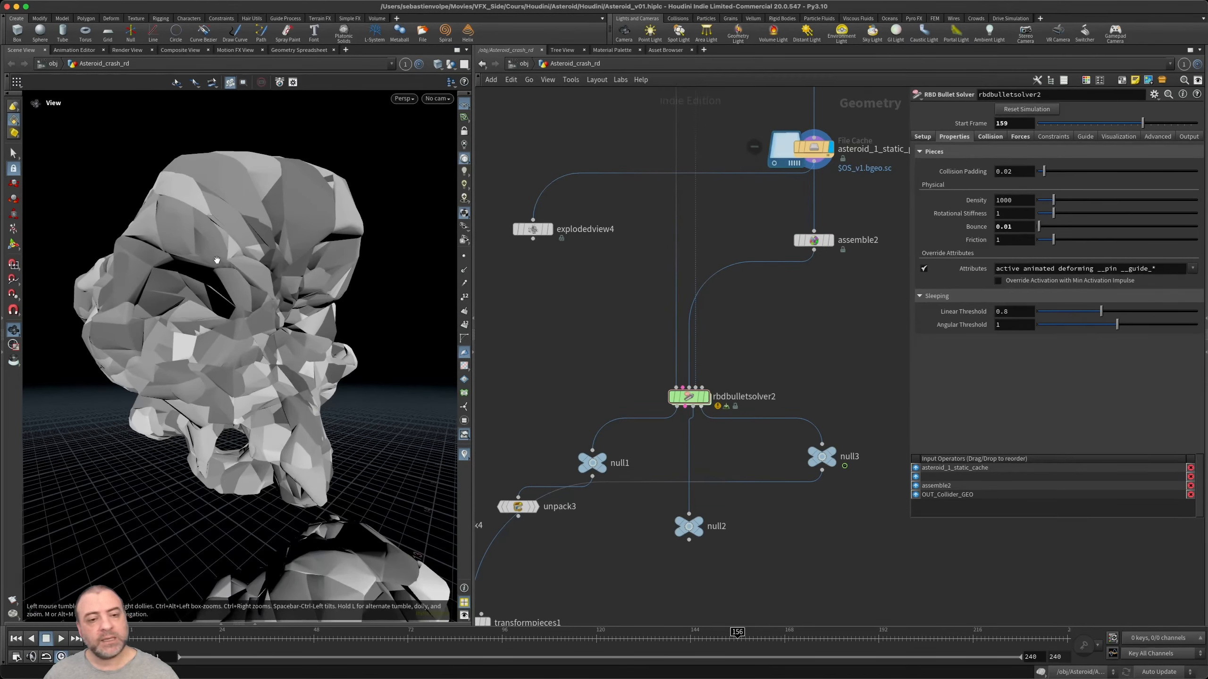
- Display null1 and unpack3 at frame 159, and compare the detailed asteroids with the static proxy cache geometry
left_click(609, 460)
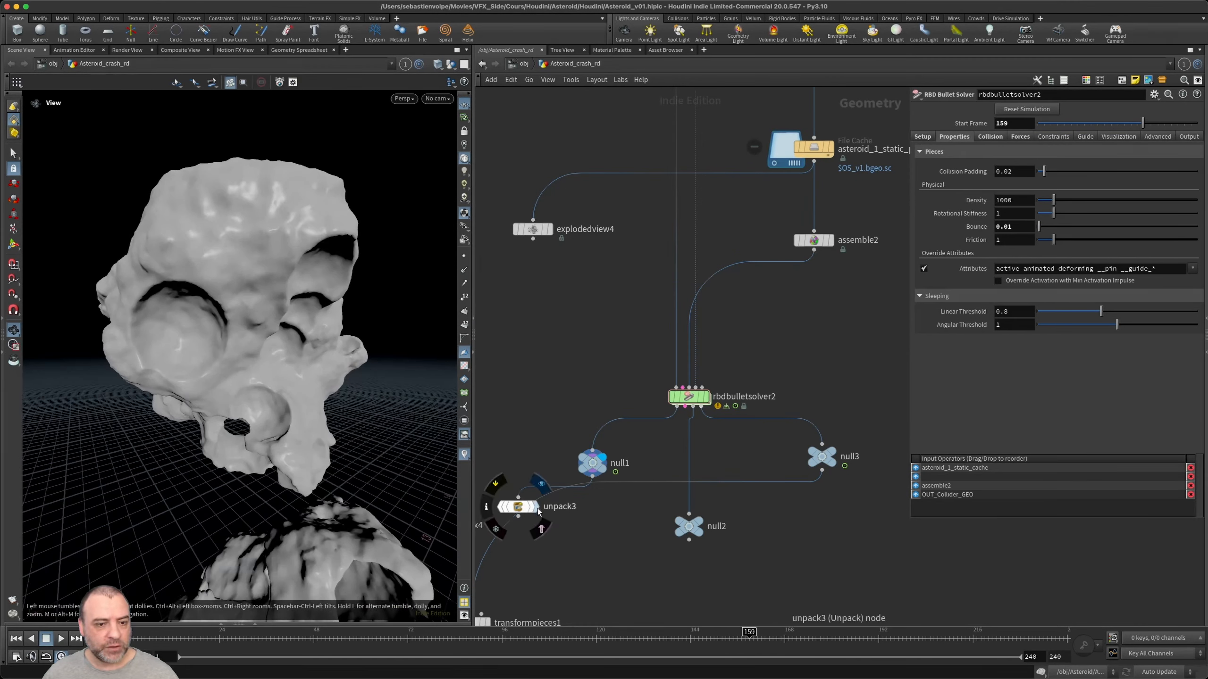
left_click(535, 507)
left_click_drag(289, 277, 273, 276)
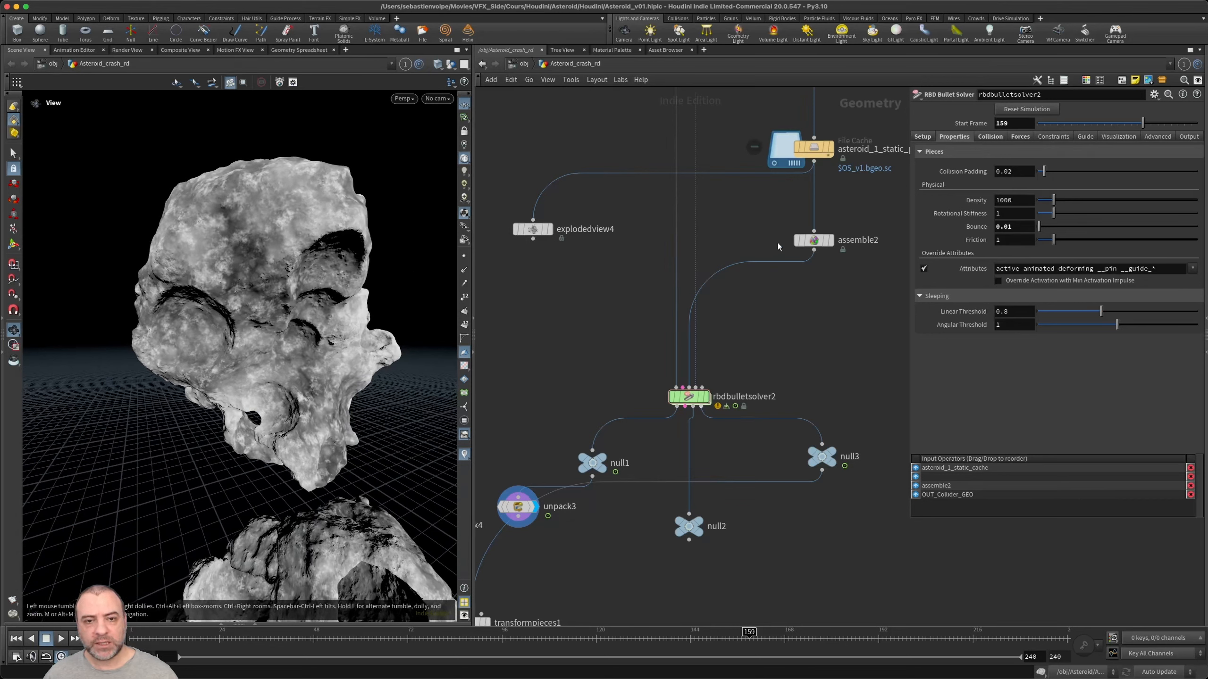
left_click(827, 148)
left_click_drag(313, 220, 410, 279)
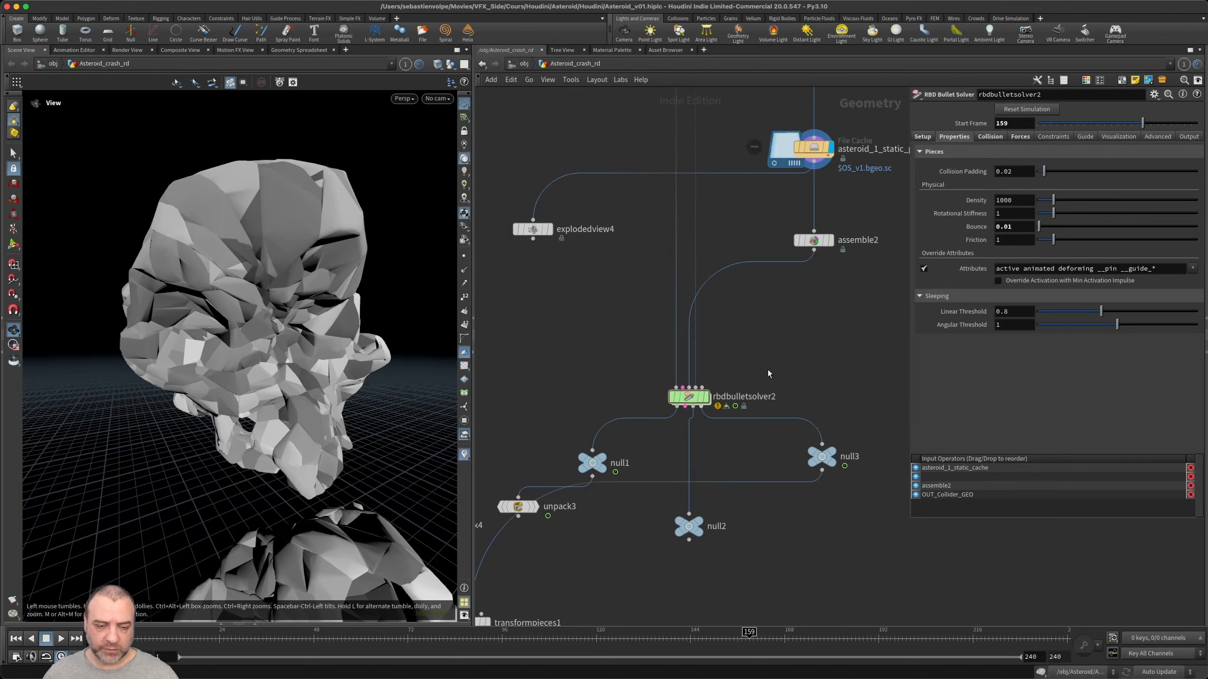
- Display the null3 simulation points and scrub the timeline forward to frame 169 to examine their motion
mouse_move(838, 449)
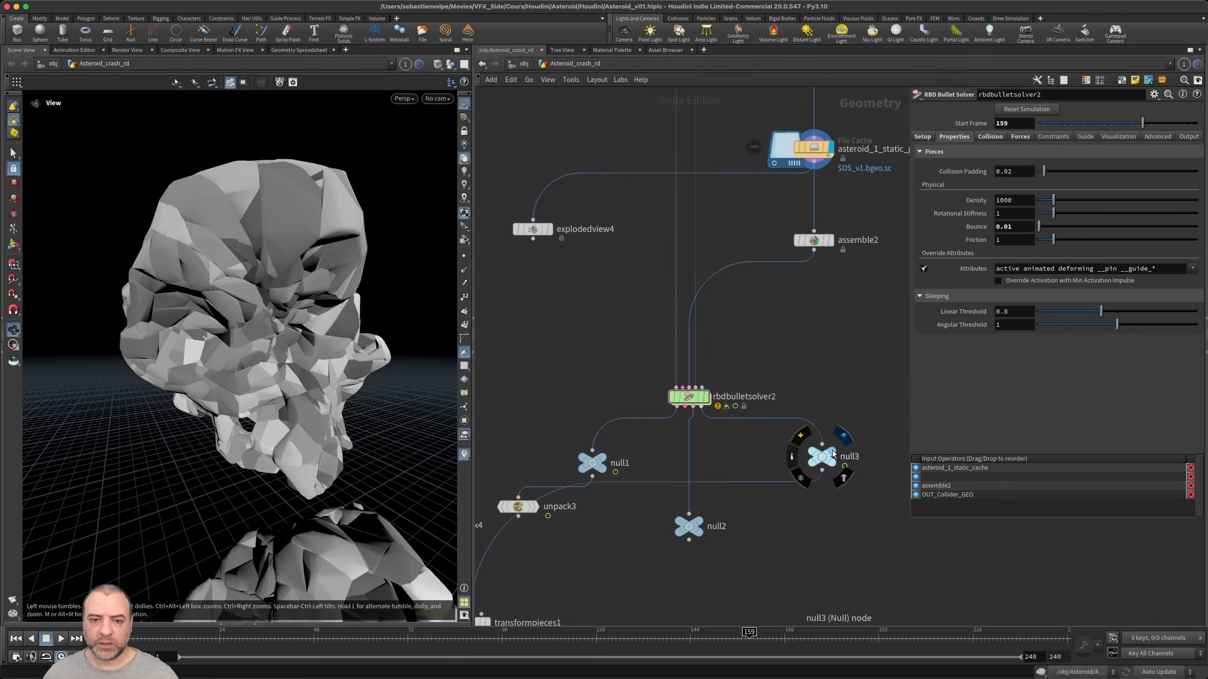
left_click(843, 436)
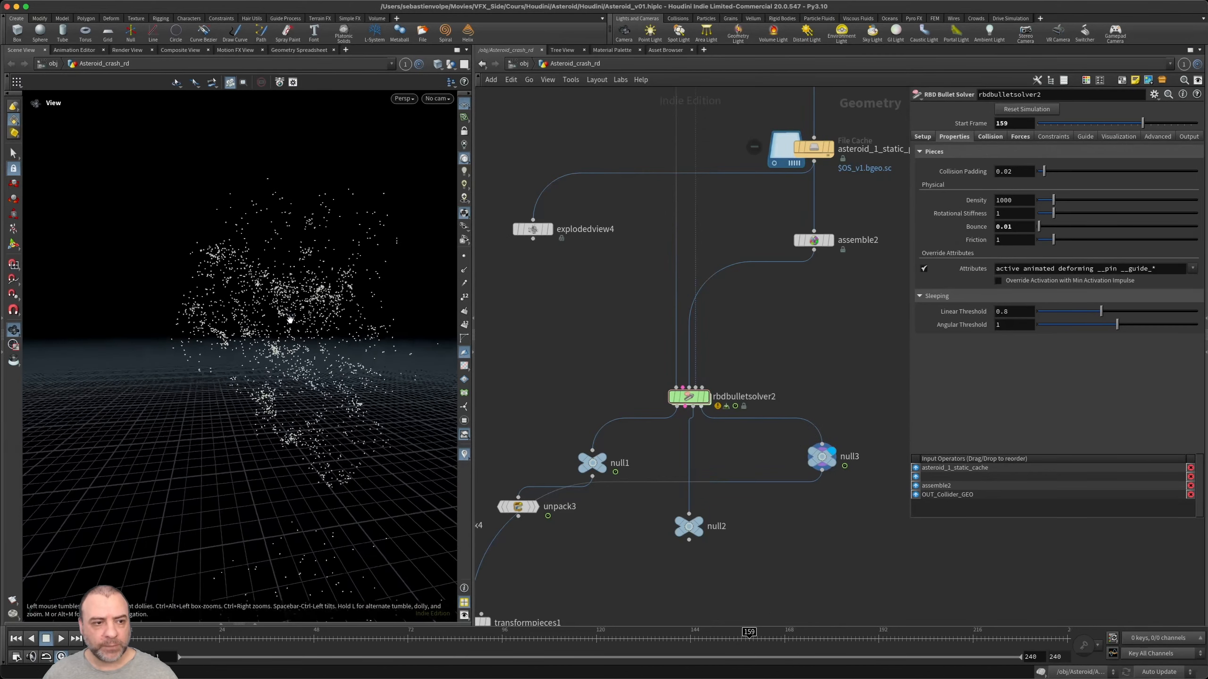
left_click(760, 640)
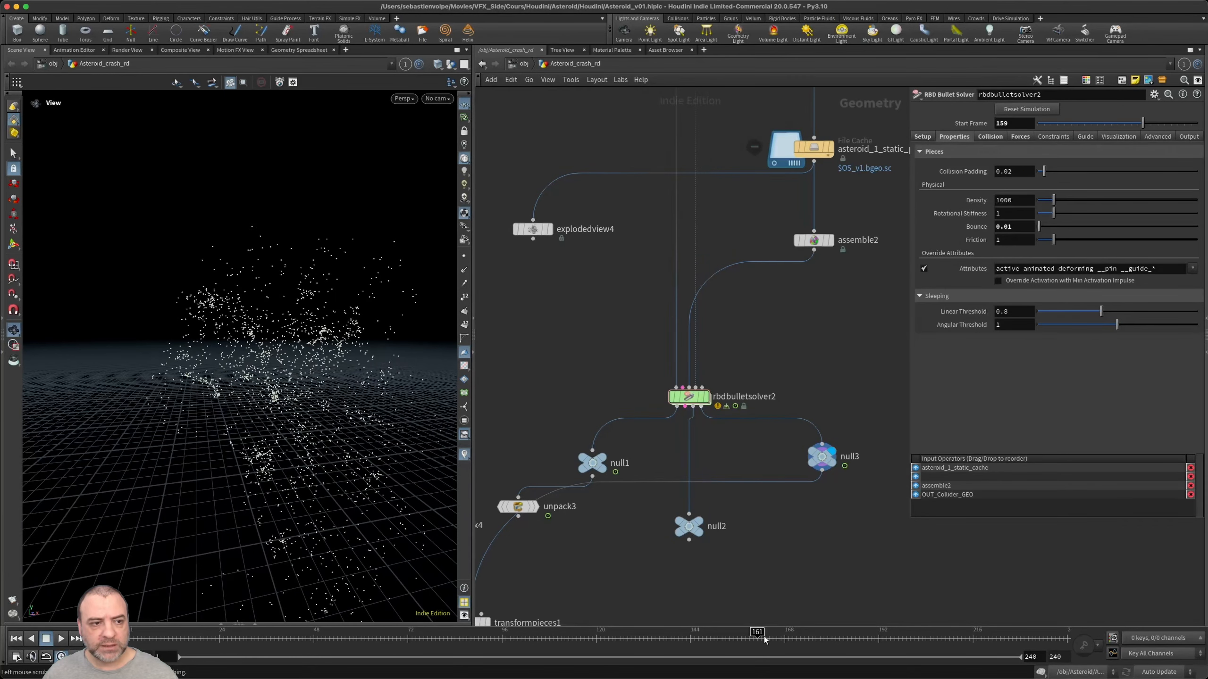
left_click_drag(763, 640, 788, 640)
- Template assemble2 and then null2 over the null3 points, and display null2 to examine the simulated proxy pieces
left_click(828, 240)
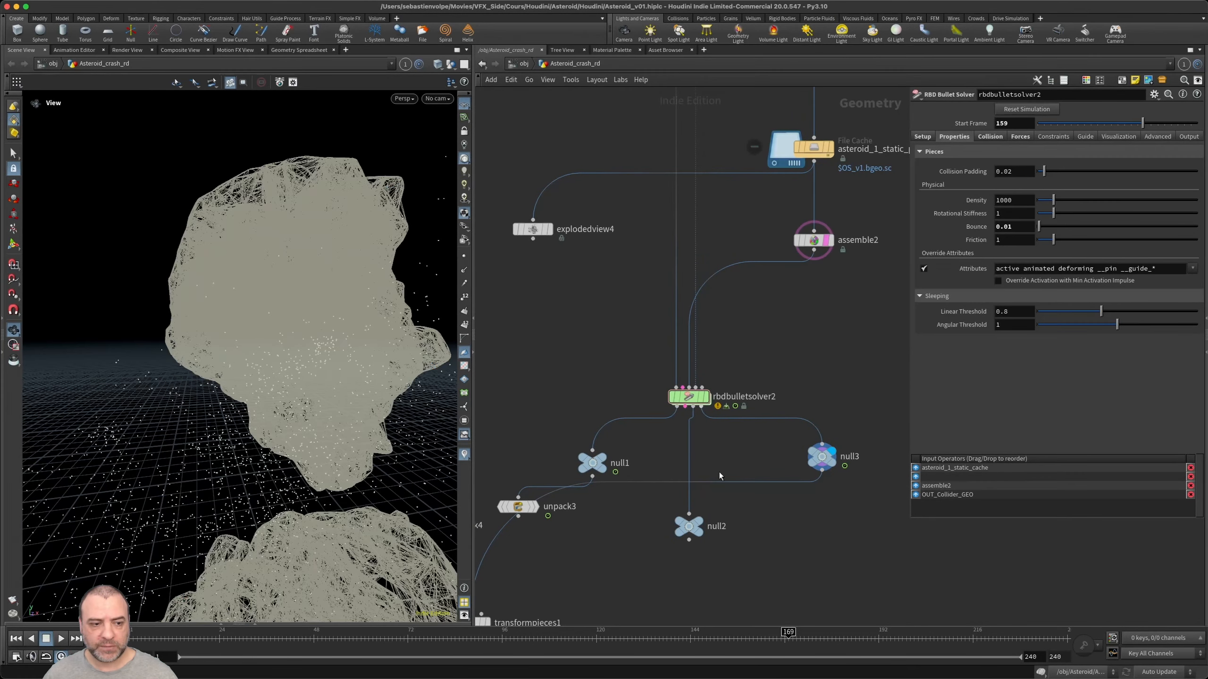
left_click(700, 534)
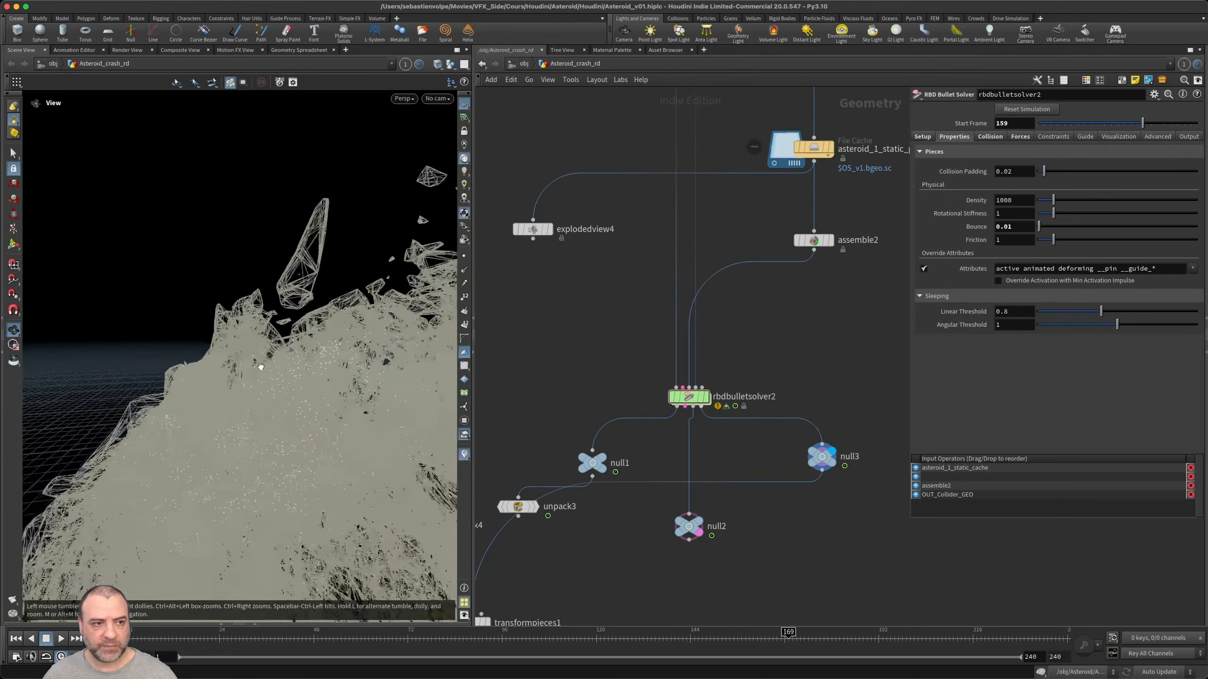
left_click_drag(261, 366, 298, 317)
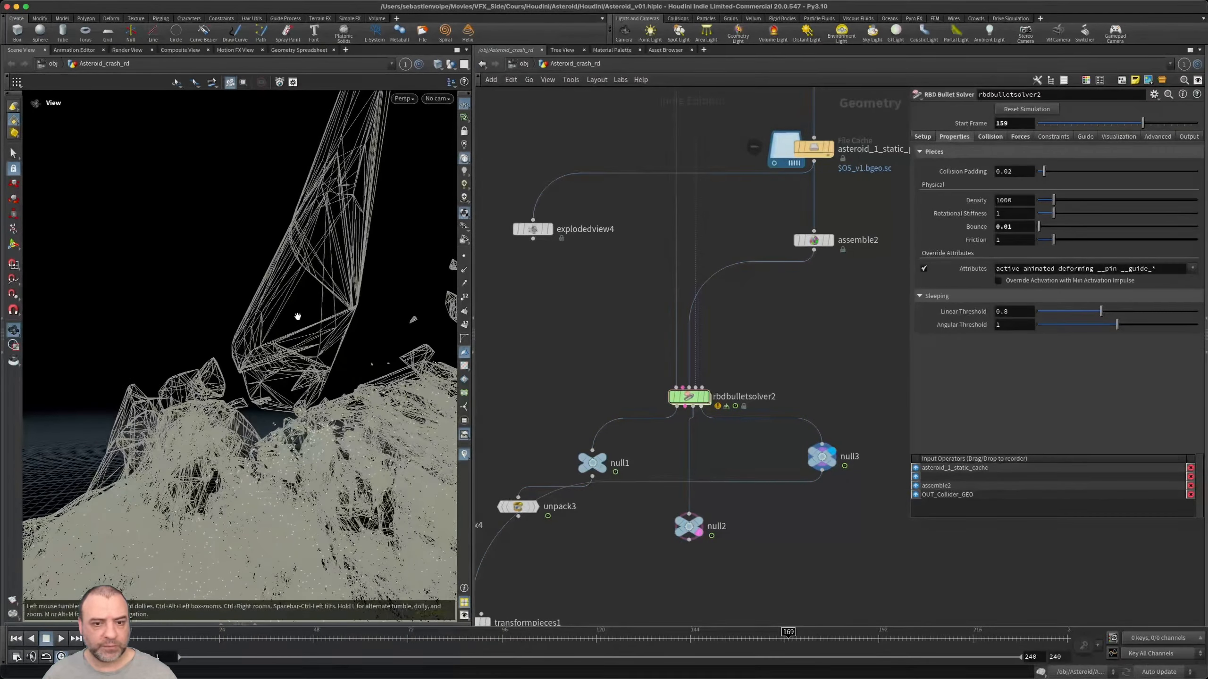
left_click(709, 507)
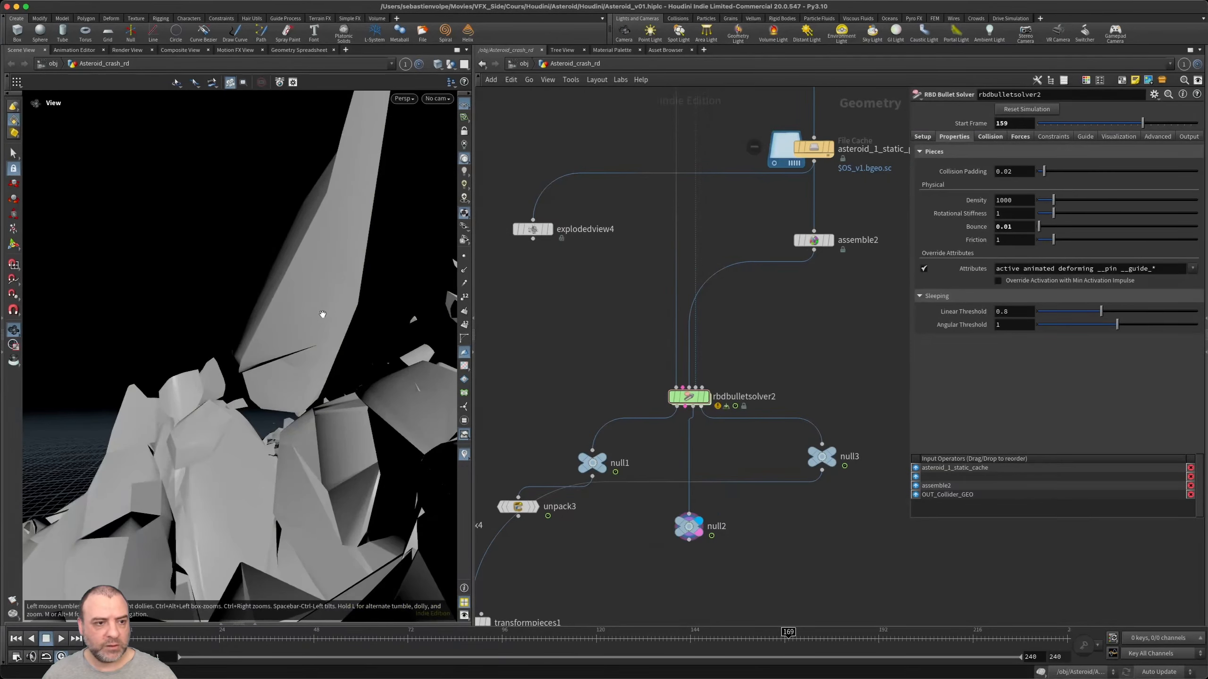
mouse_move(316, 303)
left_mouse_down()
mouse_move(259, 296)
mouse_move(289, 289)
mouse_move(350, 316)
mouse_move(328, 300)
left_mouse_up()
- Display unpack4 with the null2 proxy wireframe templated over it to compare the static asteroid with the simulated pieces
middle_click_drag(583, 551, 675, 376)
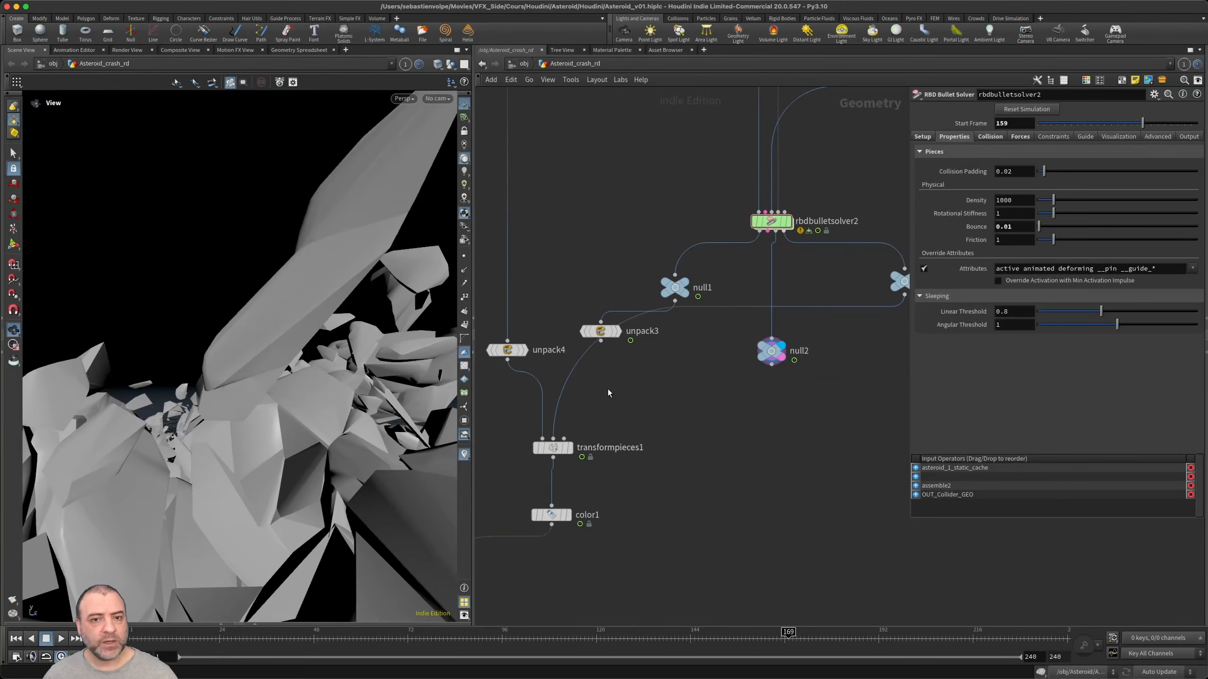
mouse_move(762, 221)
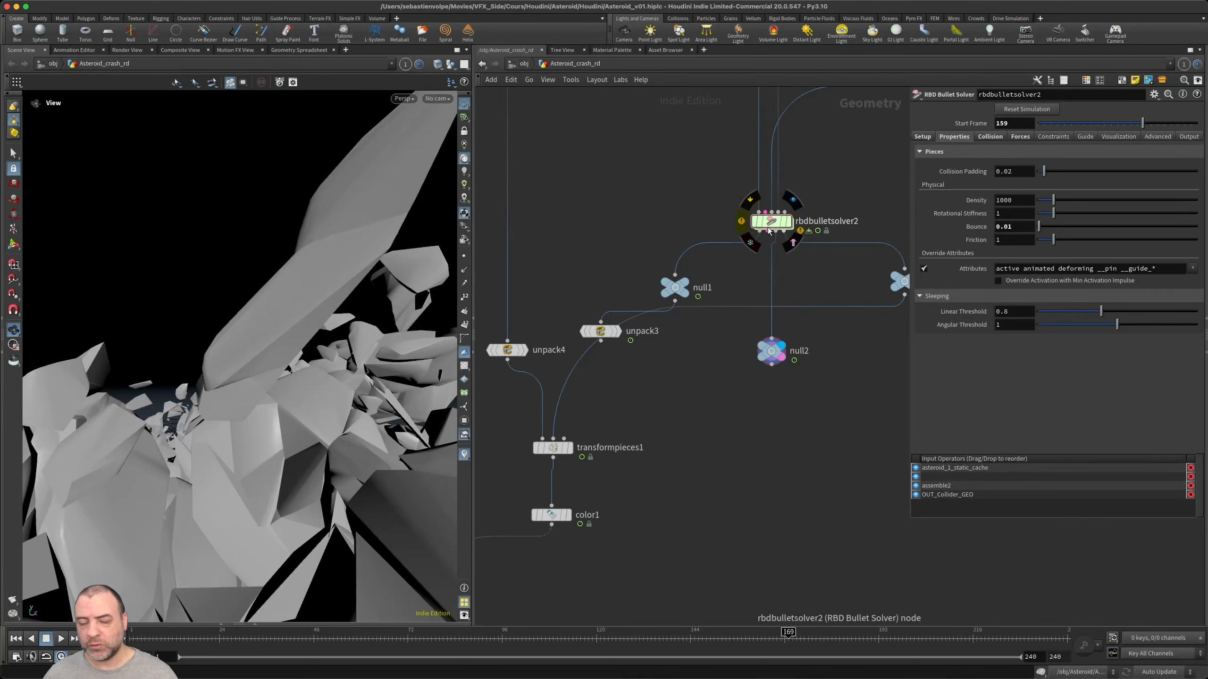
left_click_drag(366, 250, 342, 304)
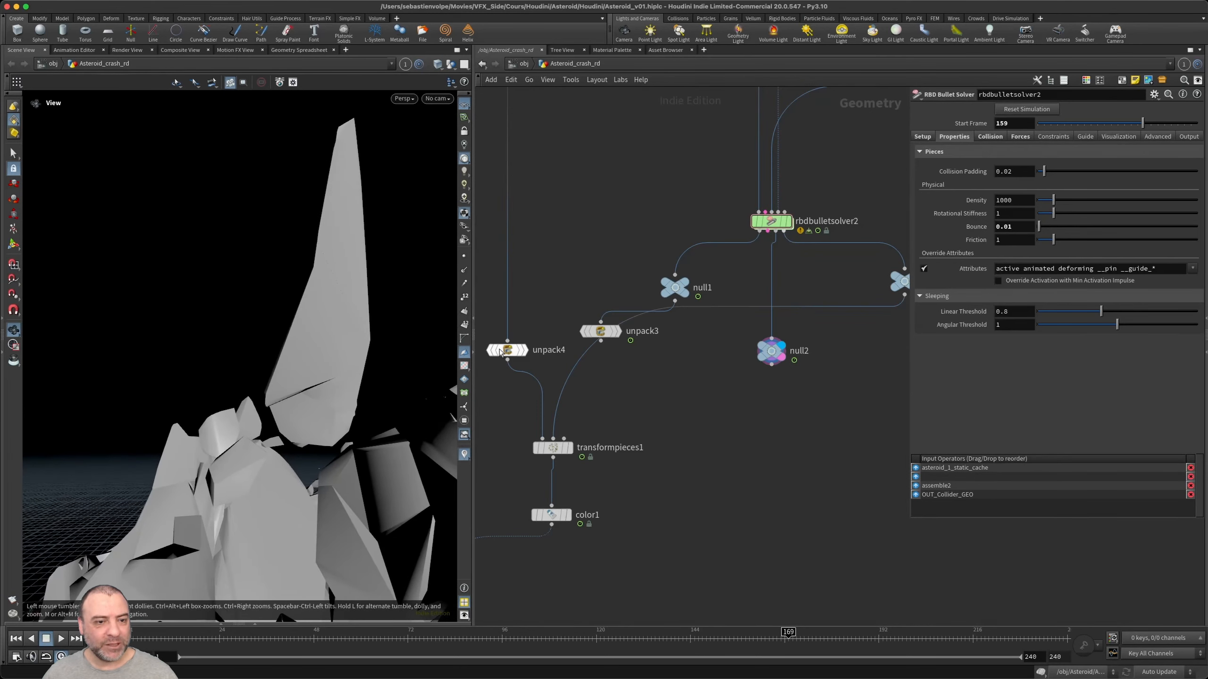
left_click(523, 350)
left_click_drag(403, 332, 370, 318)
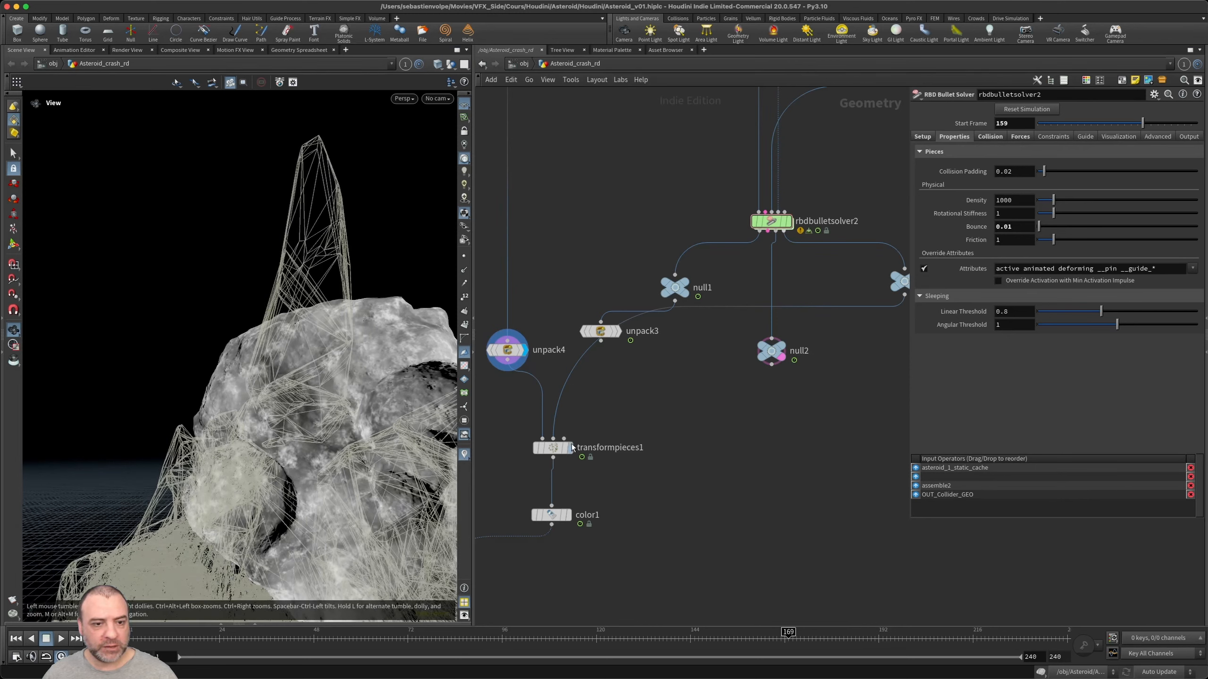
- Display transformpieces1 and then color1 to check the detailed pieces against the templated proxy wireframe
left_click(568, 448)
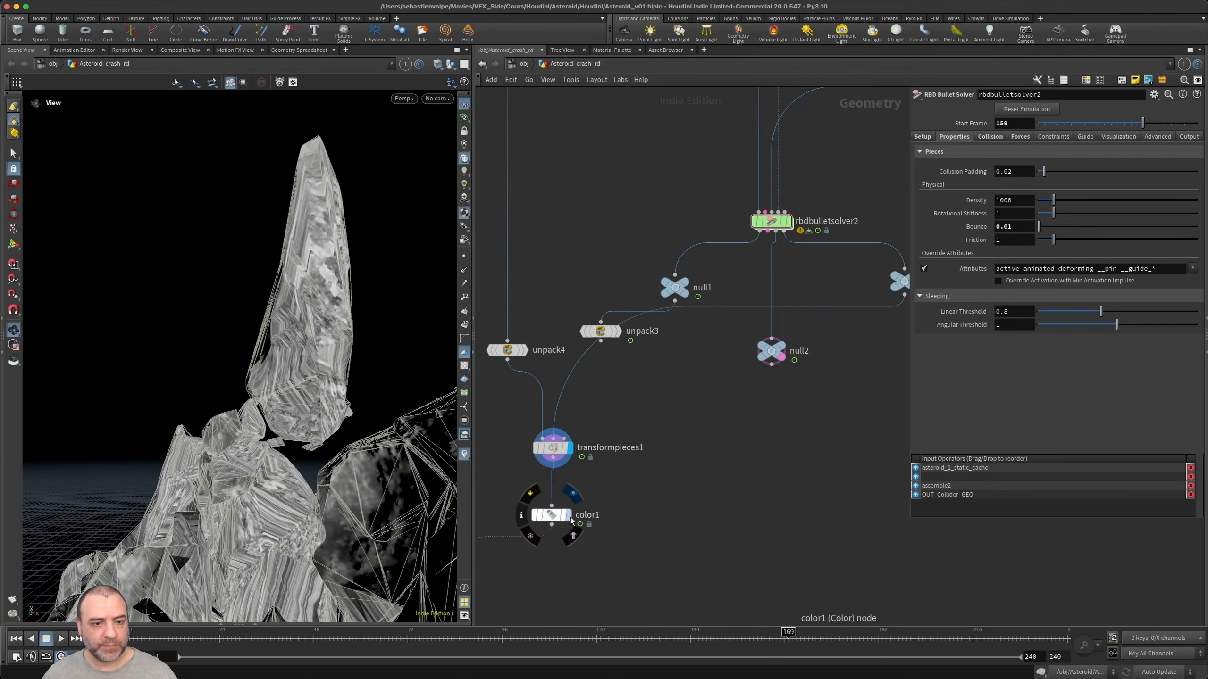
left_click(569, 517)
left_click_drag(360, 318, 547, 405)
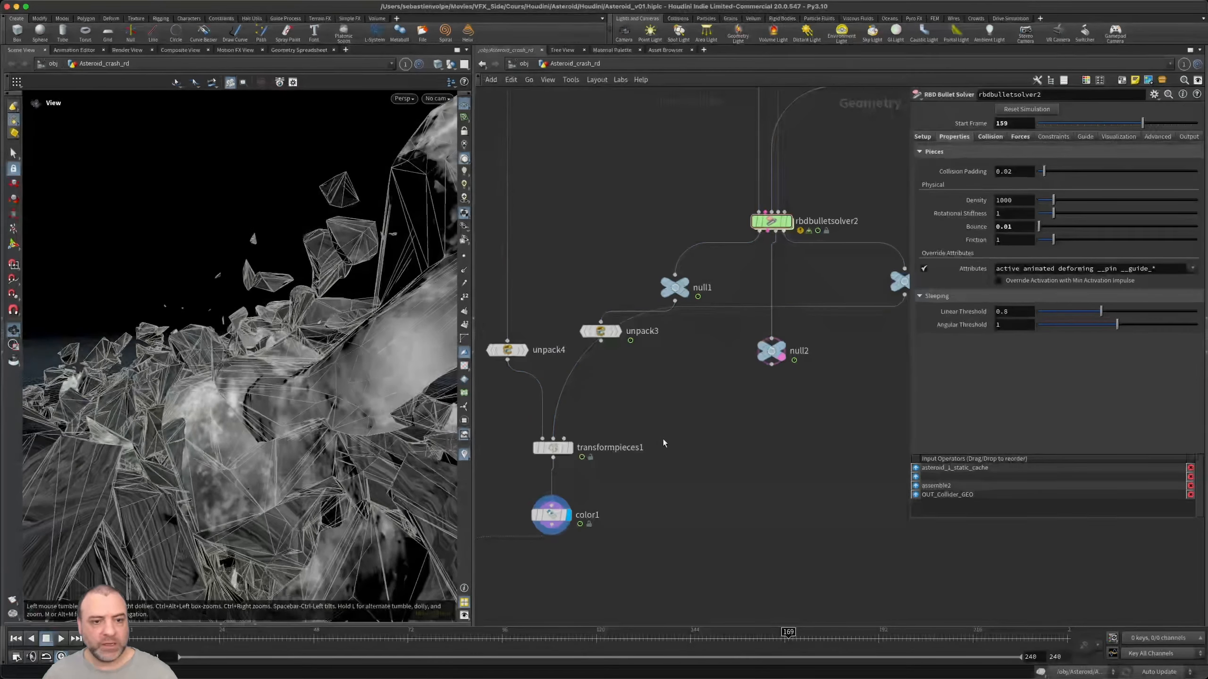
- Remove the null2 wireframe overlay and examine the textured color1 fracture, returning the timeline to frame 161
key("shift+w")
left_click_drag(380, 314, 320, 389)
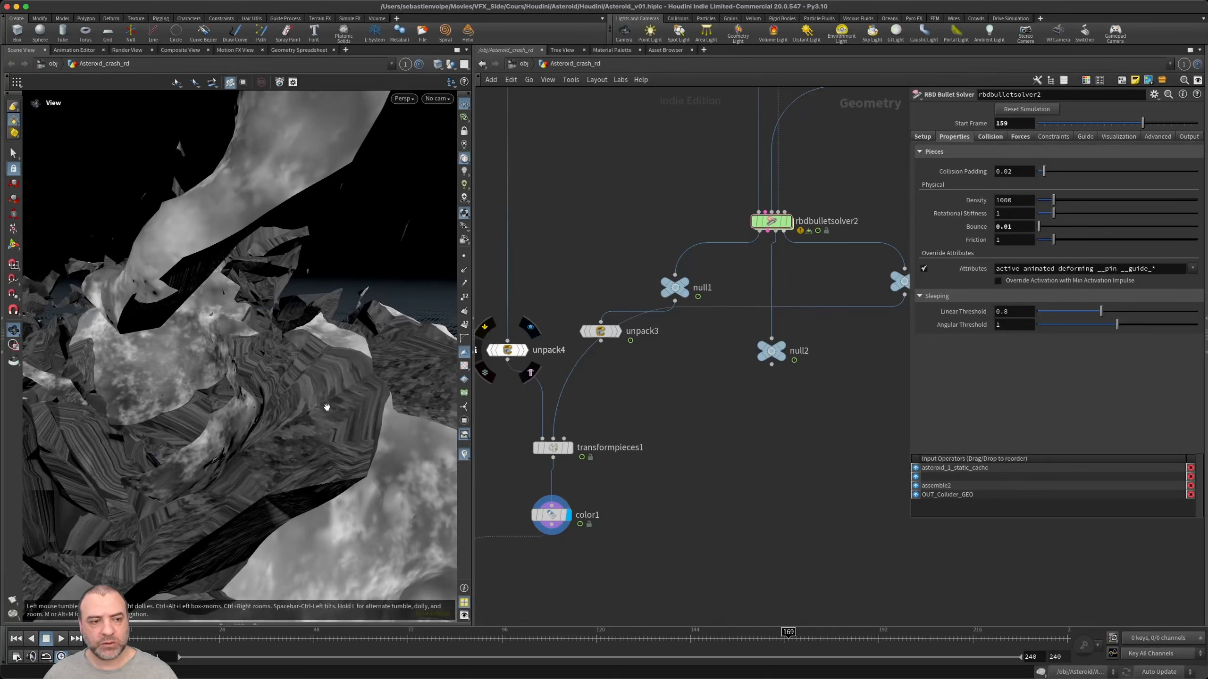
left_click_drag(316, 395, 300, 370)
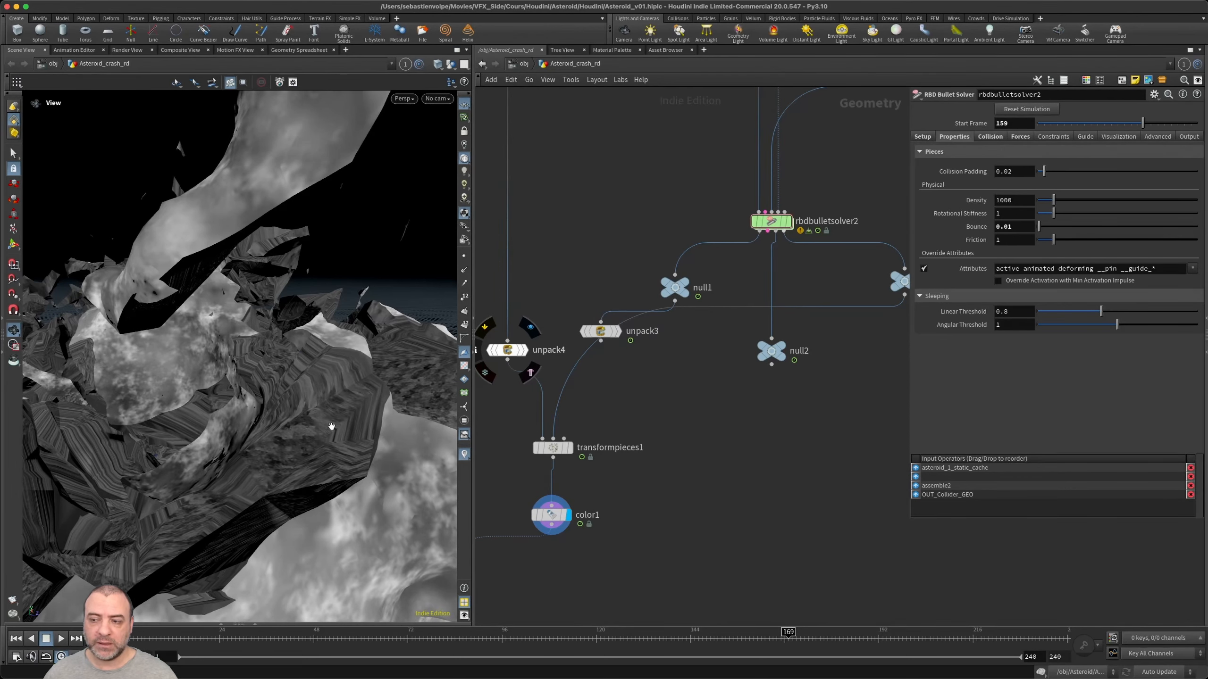
left_click_drag(331, 427, 305, 423)
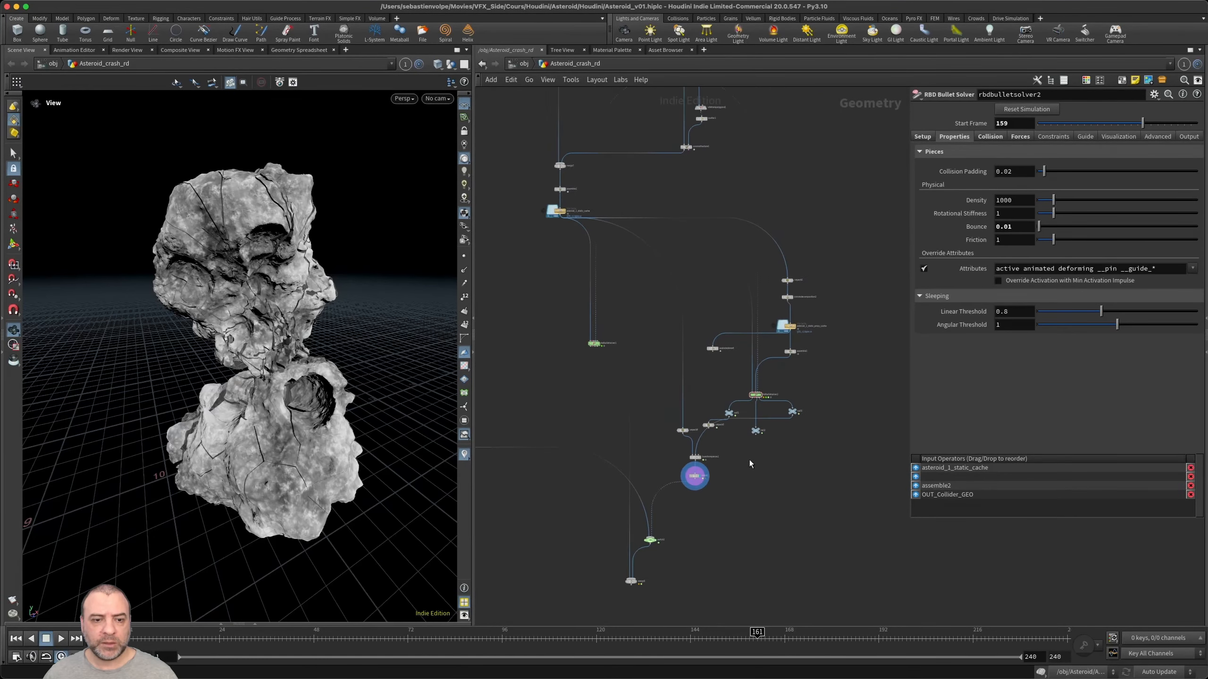
- Return to the object level and open the Asteroid_crash geometry network containing the import_asteroids node
key("l")
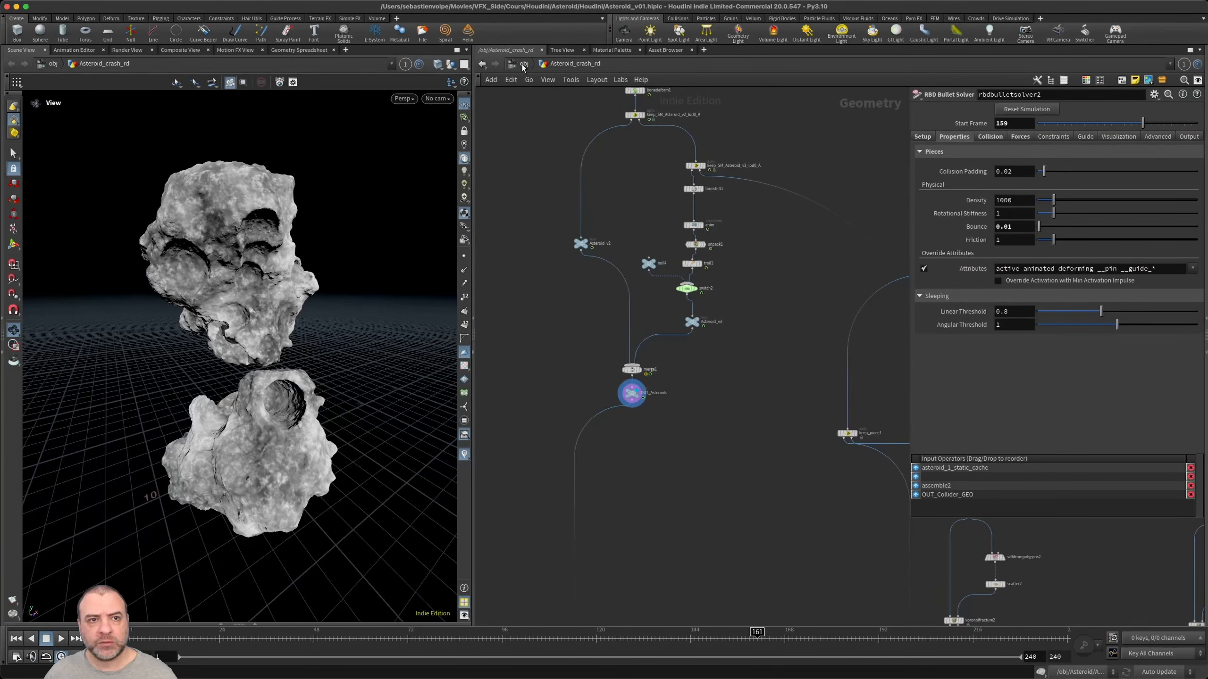
left_click(523, 63)
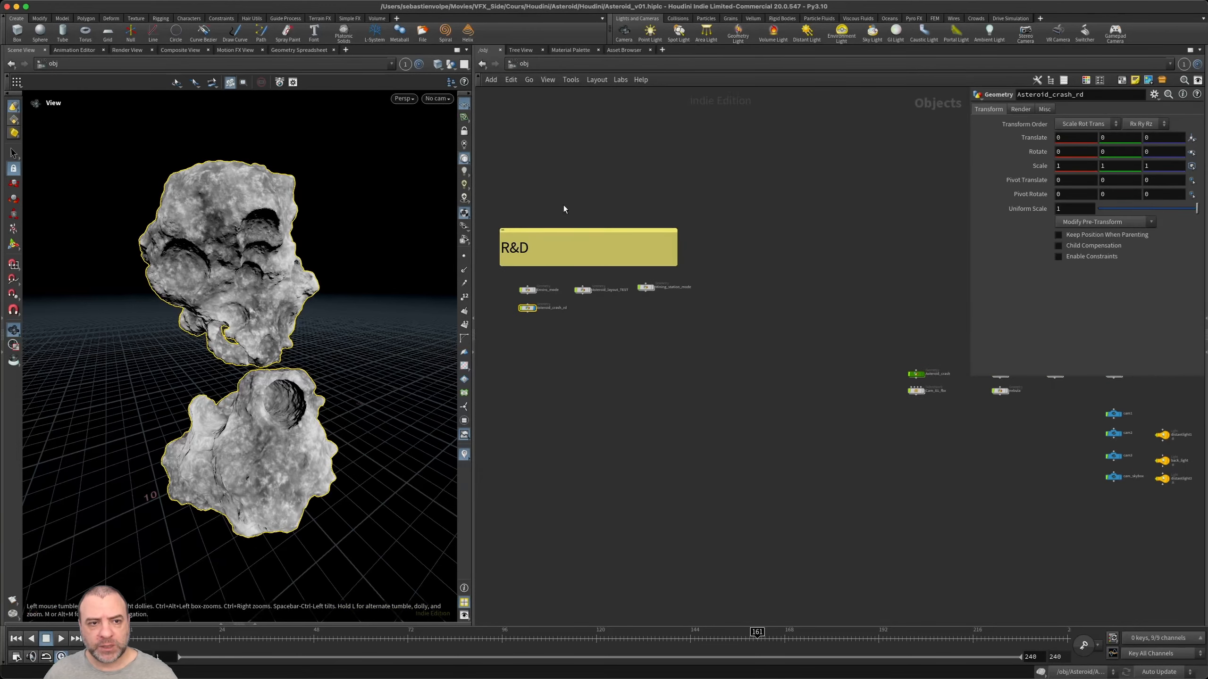
scroll(708, 341, "up", 6)
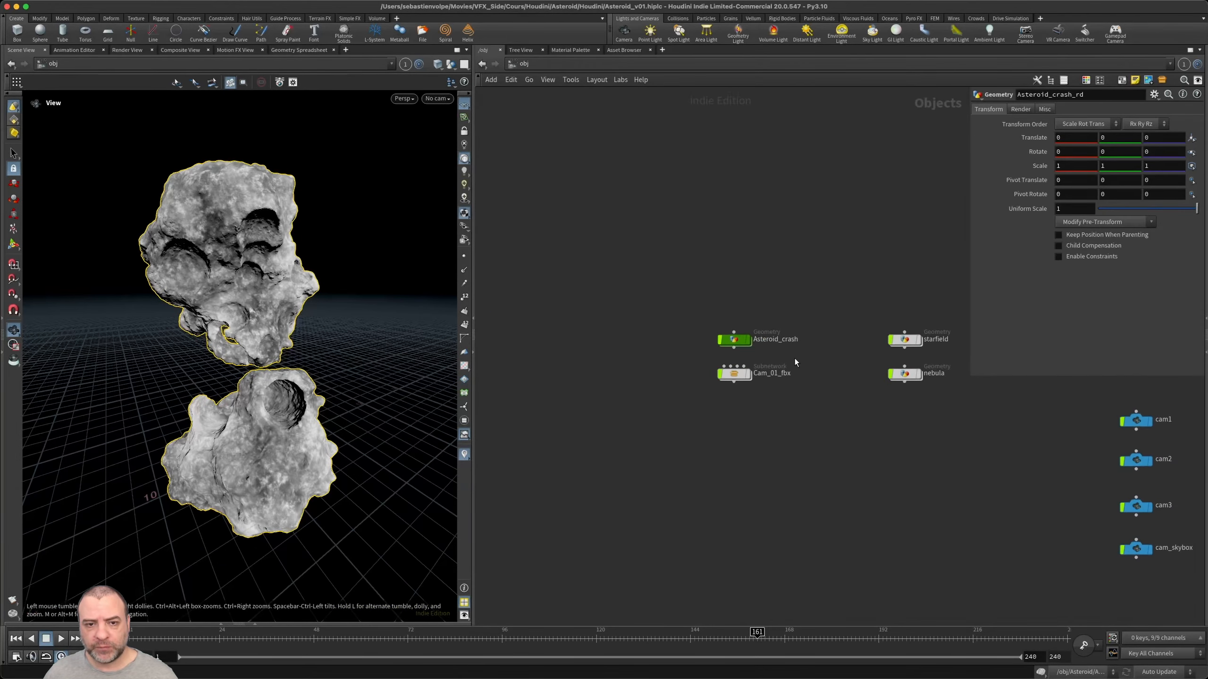
left_click(718, 377)
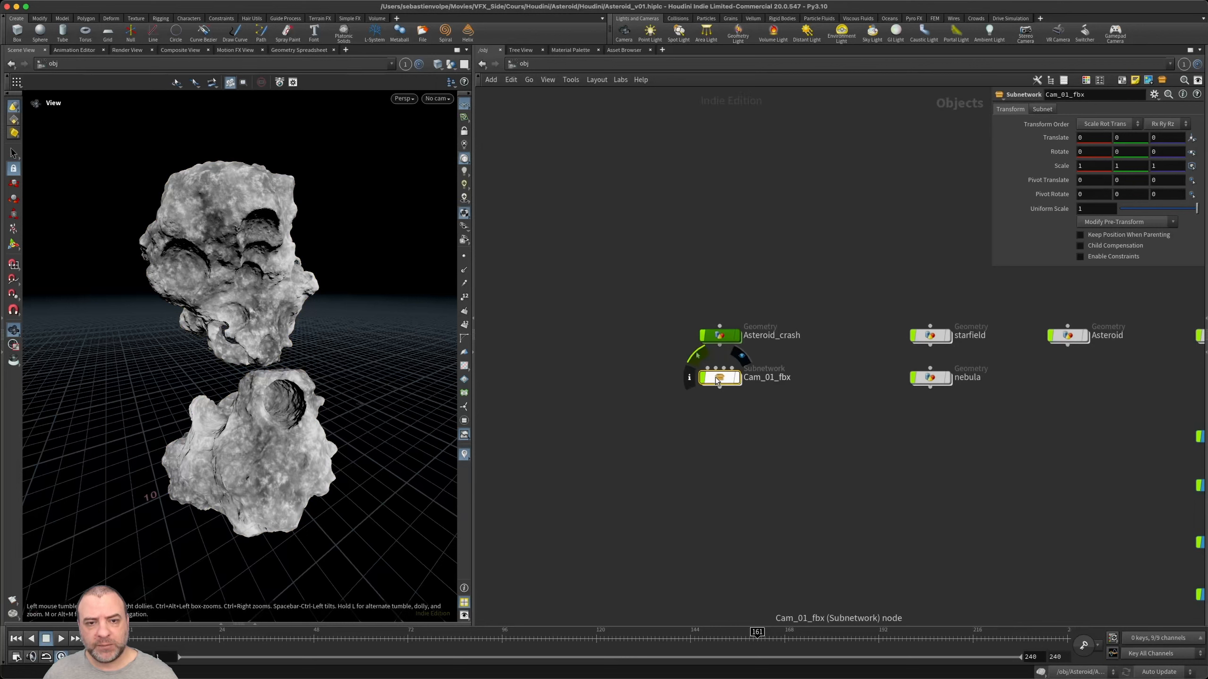
double_click(719, 337)
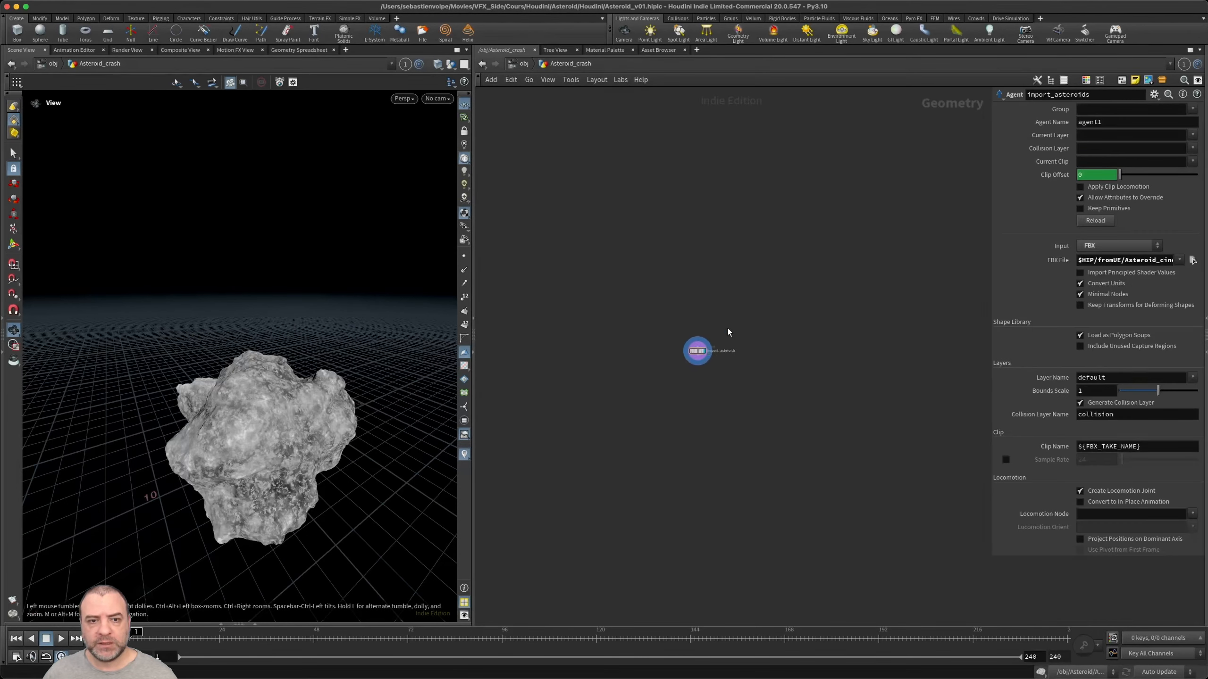
- Delete the import_asteroids agent node from the Asteroid_crash network
scroll(698, 366, "up", 4)
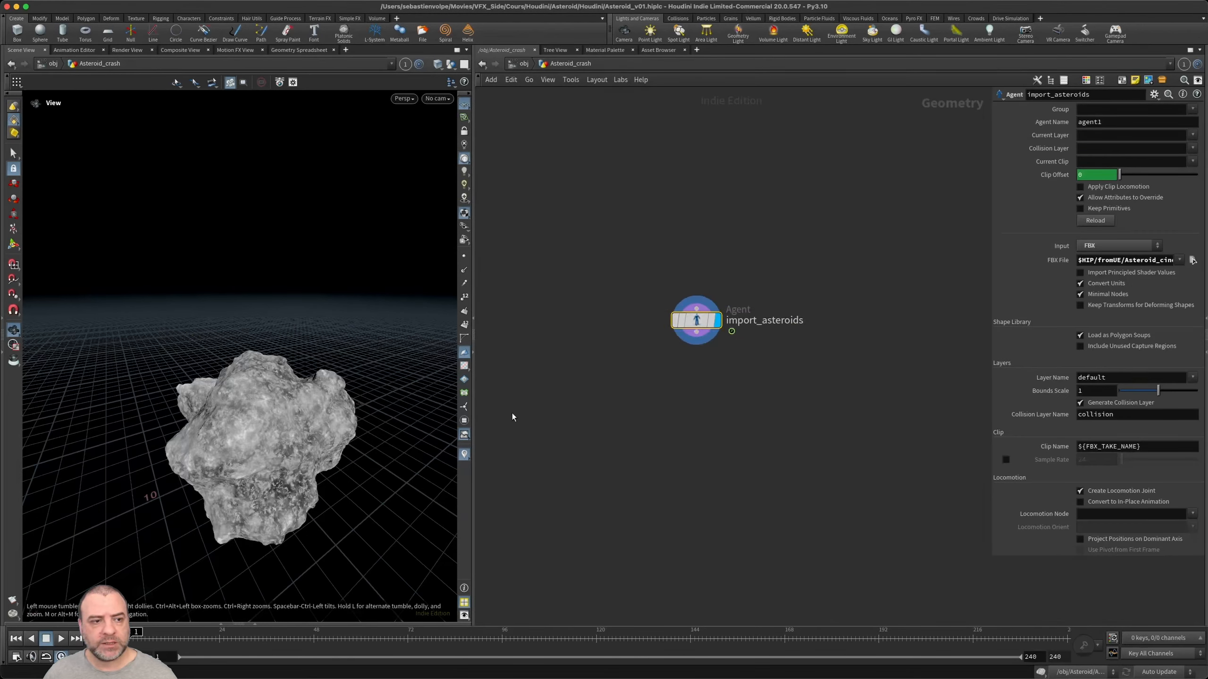
left_click_drag(268, 420, 296, 382)
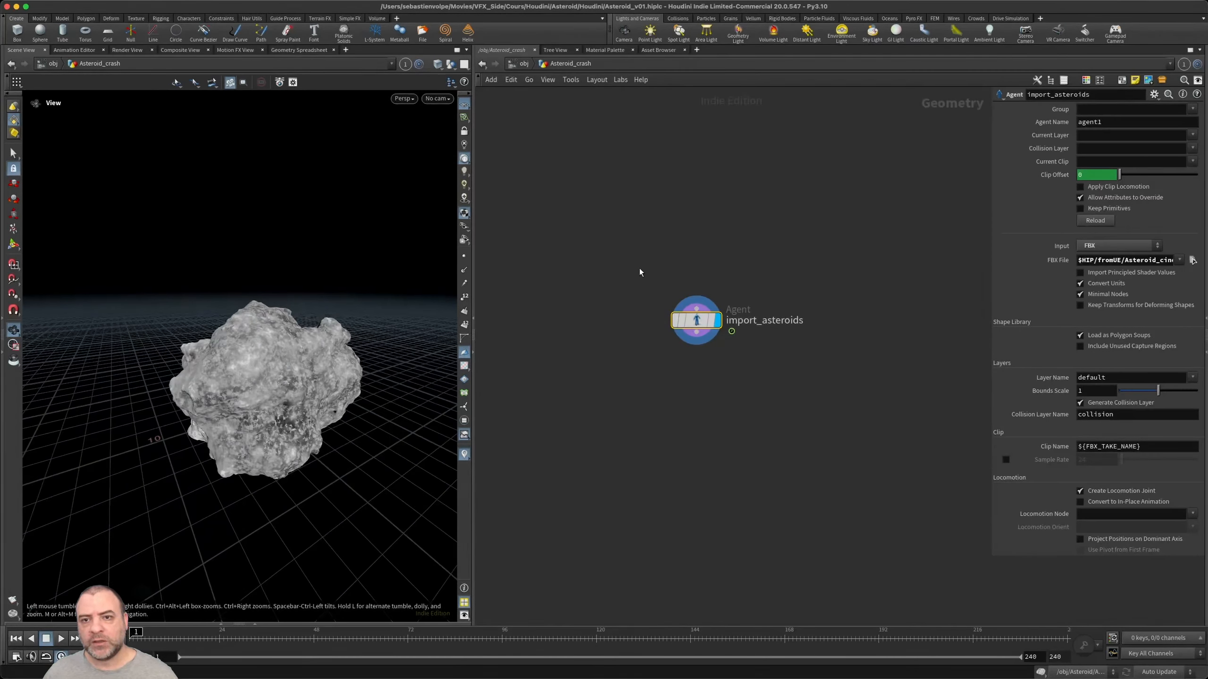
left_click_drag(760, 247, 677, 345)
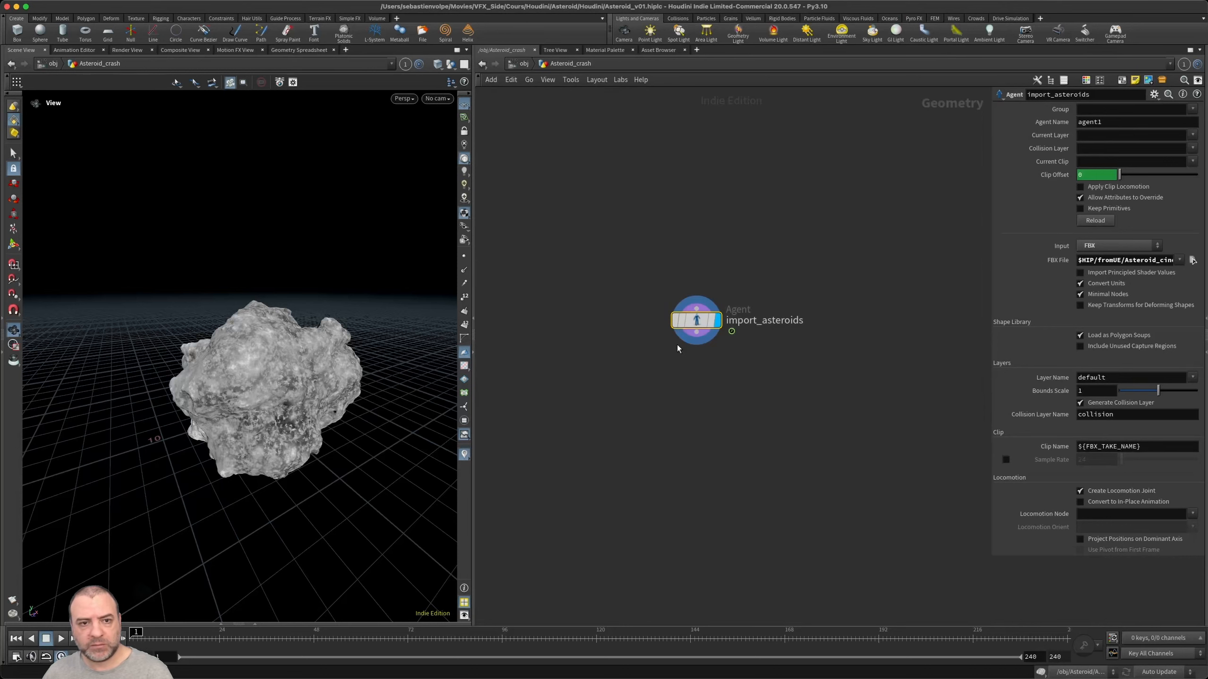
key("Delete")
- Add an FBX Character Import node to the empty network
key("Tab")
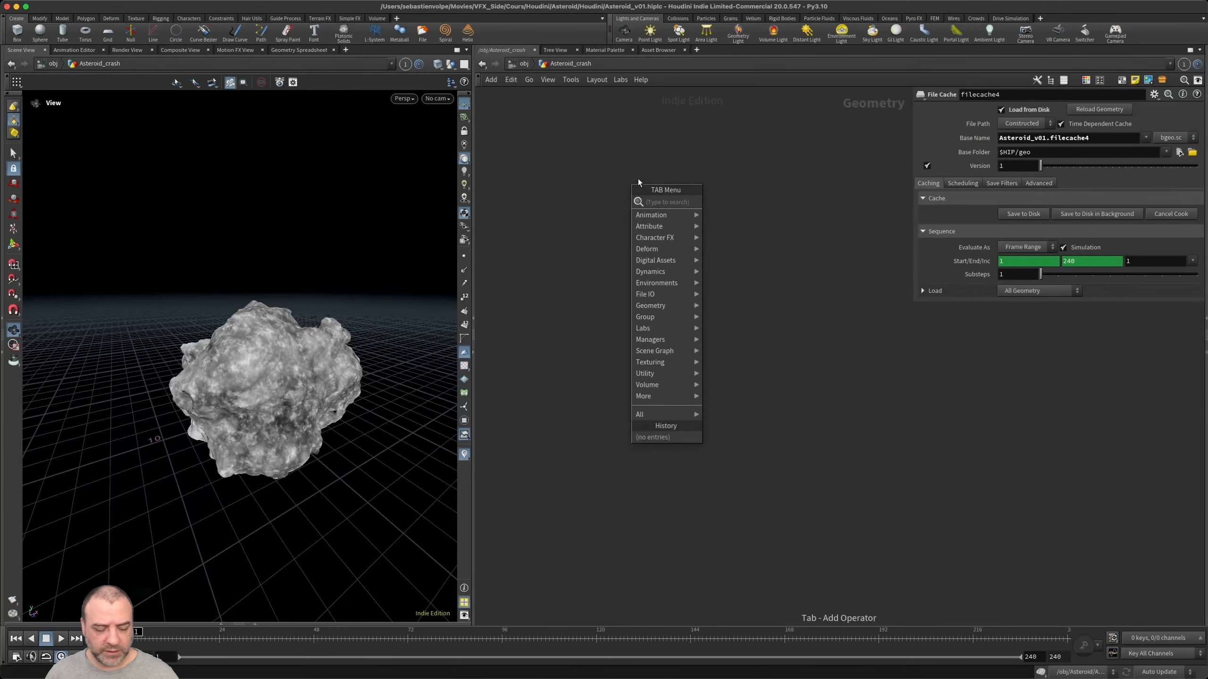
type("fbx")
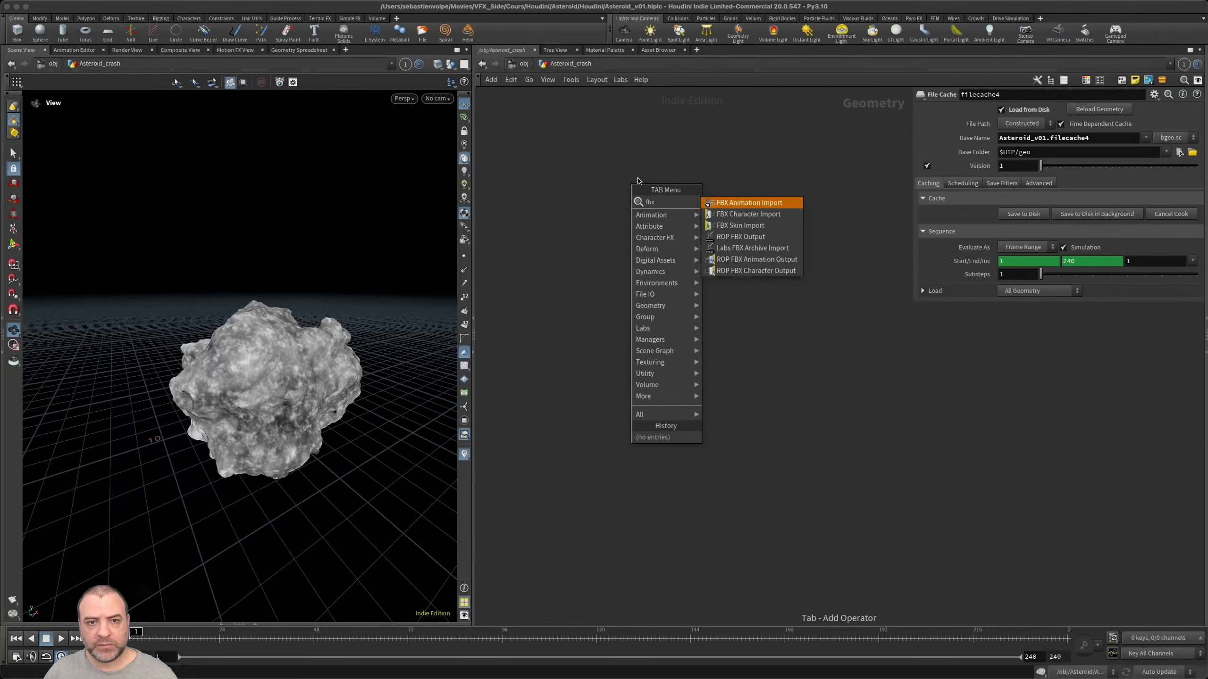
key("Down")
key("Return")
left_click(638, 180)
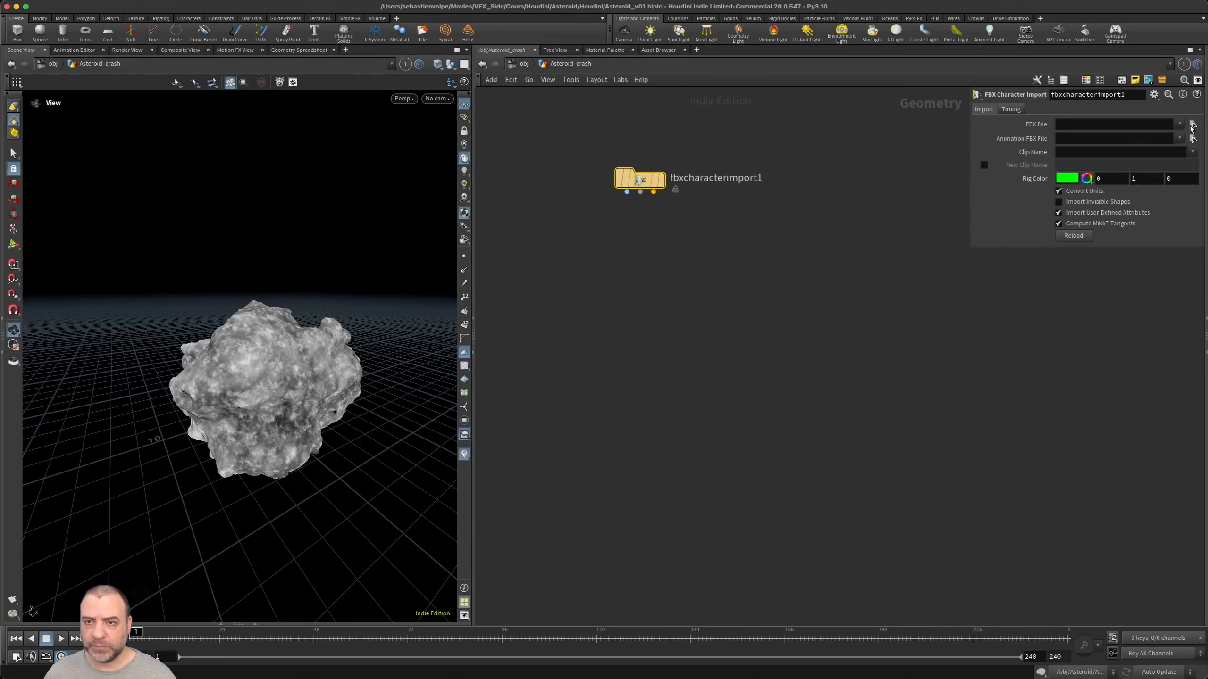
- Load Asteroid.fbx from the Asteroid_cinematic_v01 folder inside $HIP/fromUE as the import node's FBX file
left_click(1193, 125)
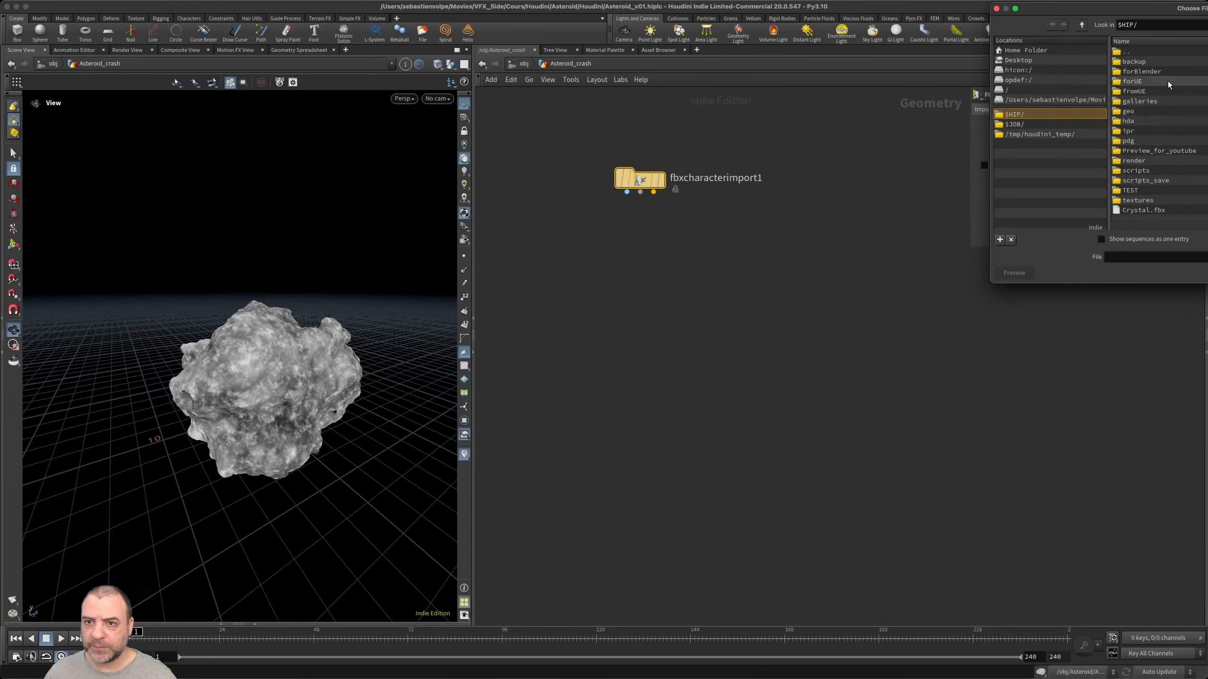
left_click(1162, 92)
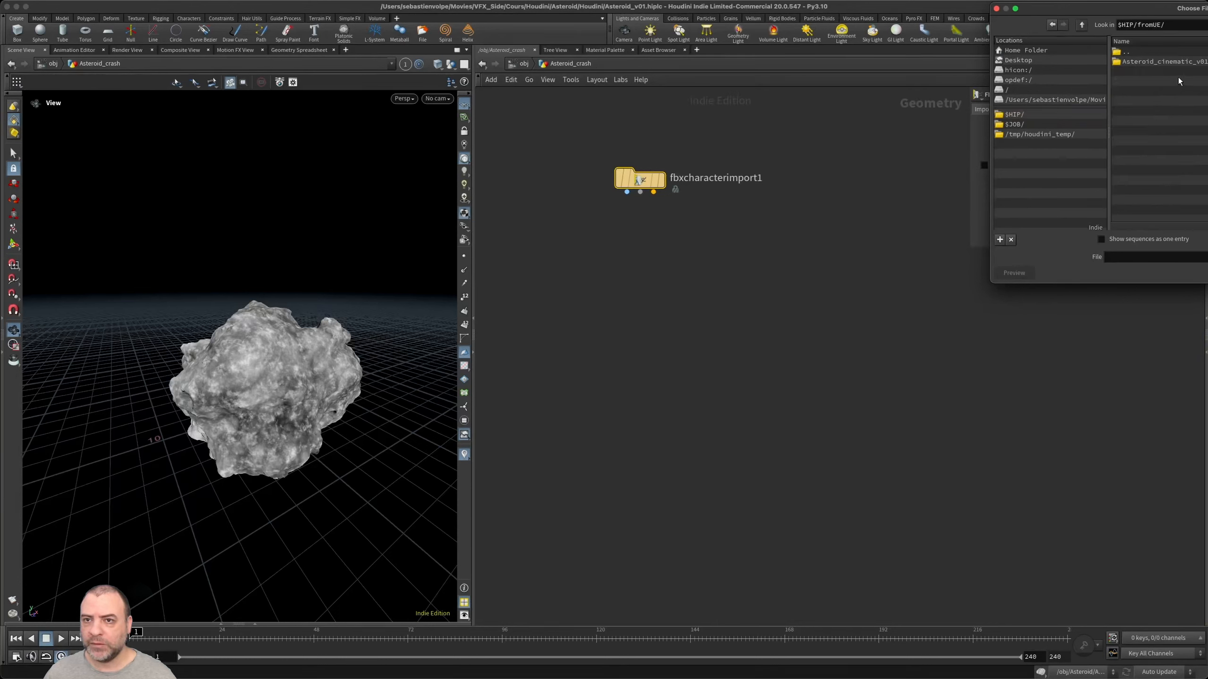
left_click(1181, 64)
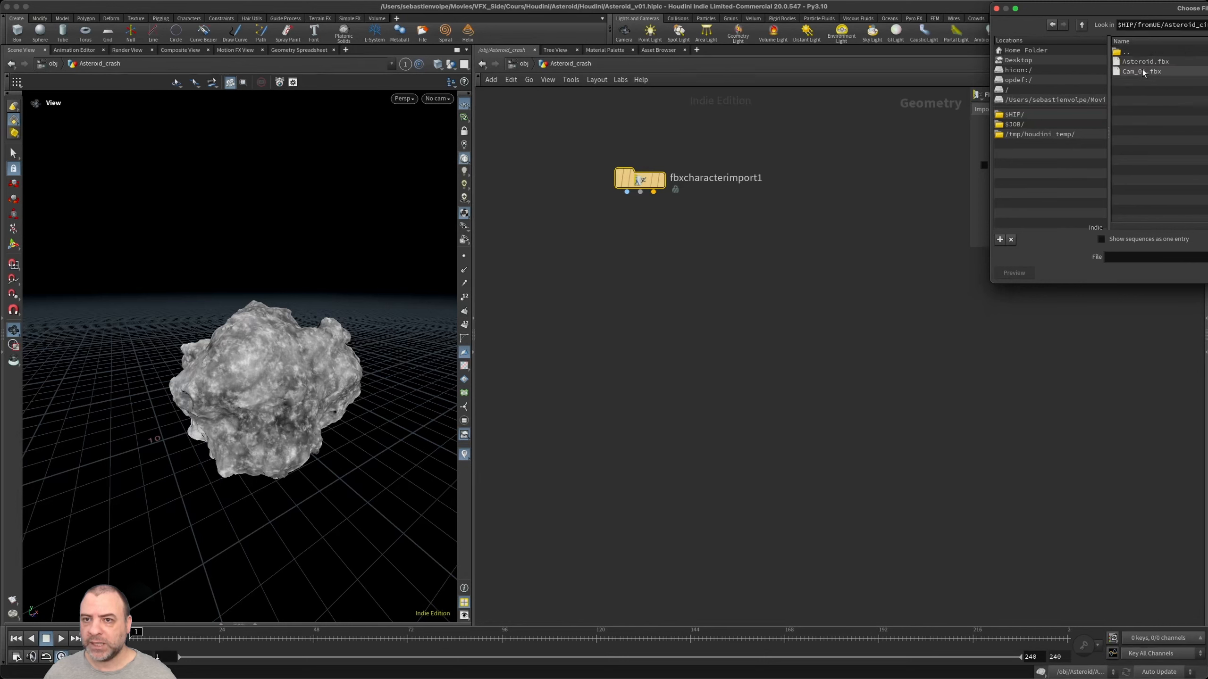
left_click(1162, 61)
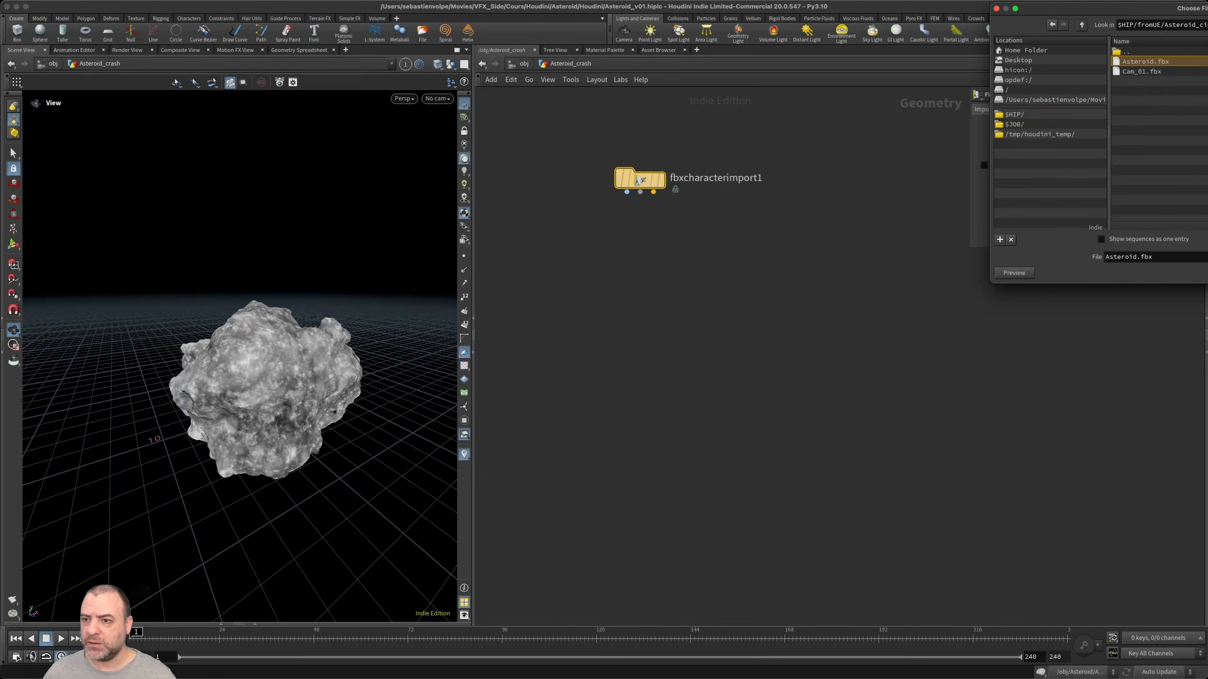
double_click(1162, 61)
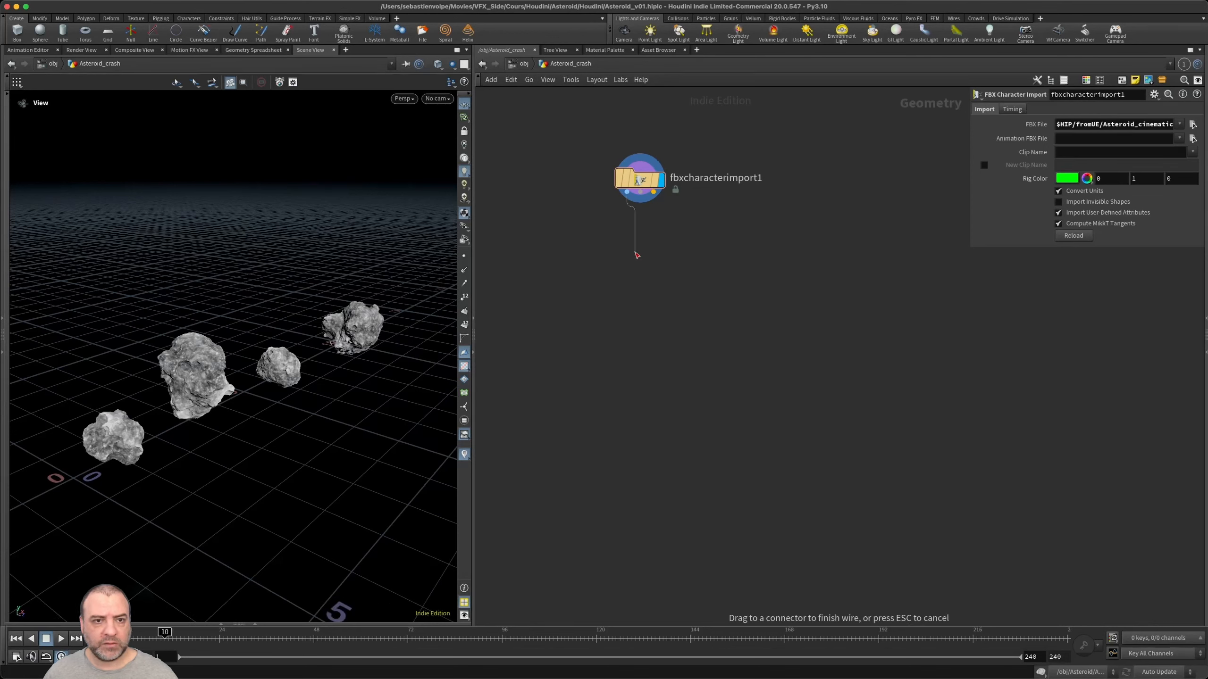
- Add a Bone Deform node below fbxcharacterimport1, connected to its three outputs, and display it
left_click_drag(627, 193, 628, 219)
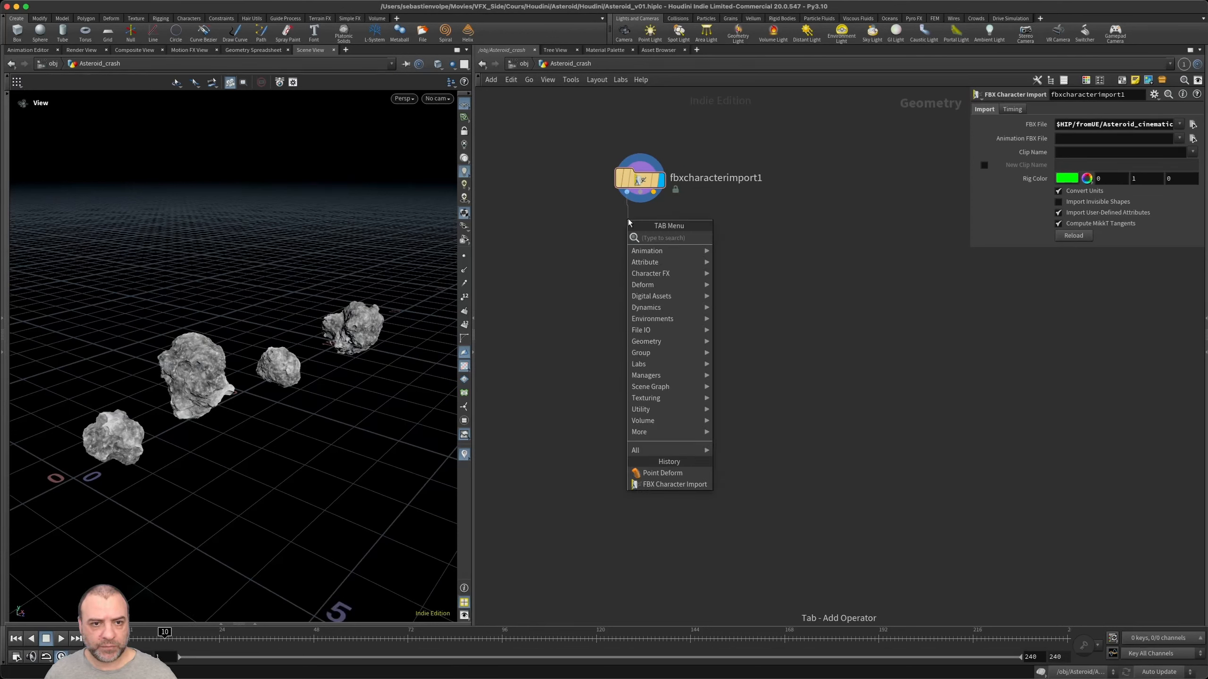
type("defo")
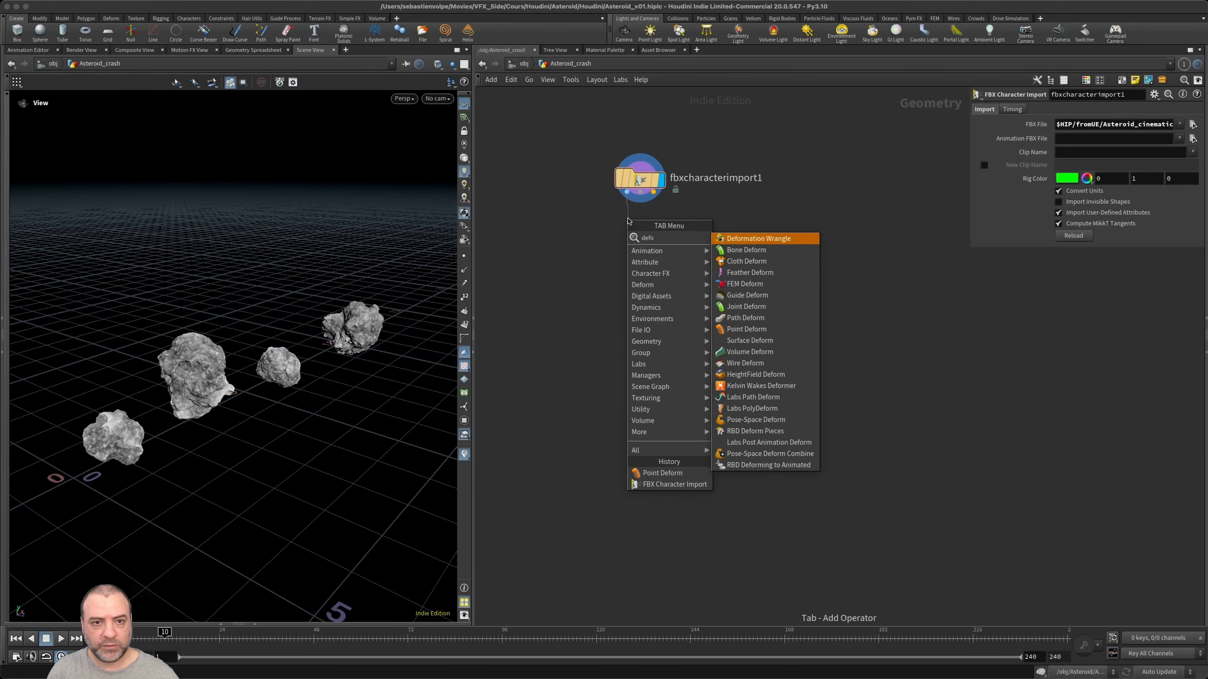
key("Down")
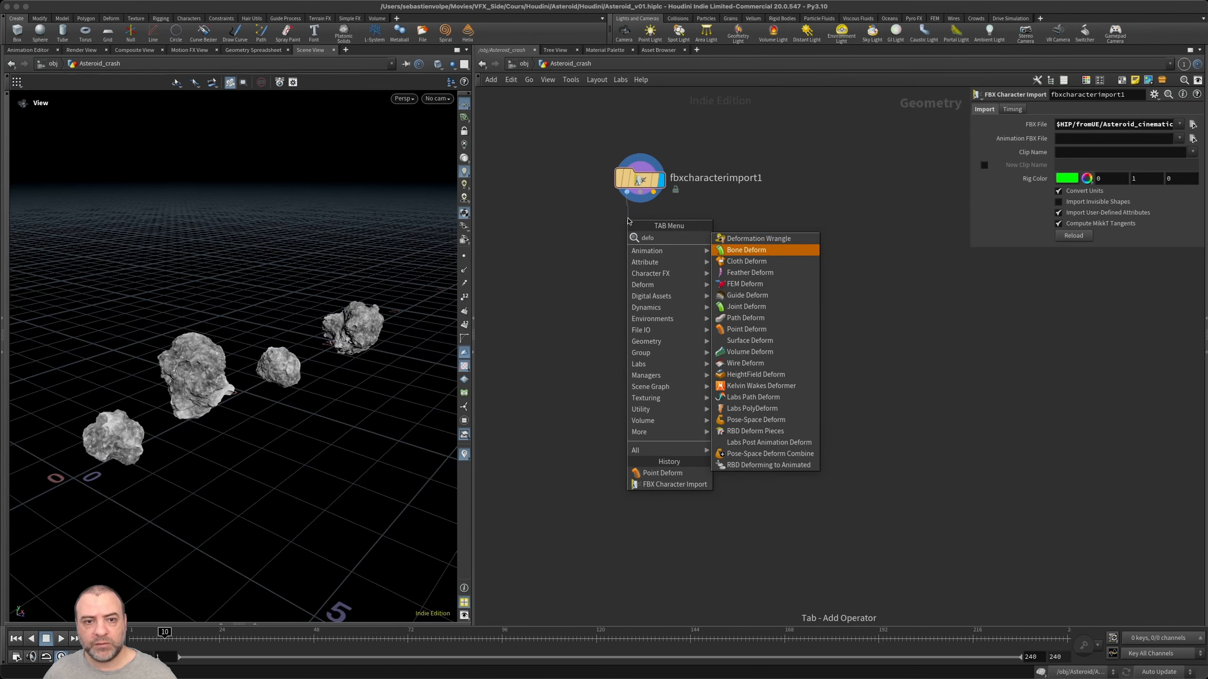
key("Return")
left_click(639, 241)
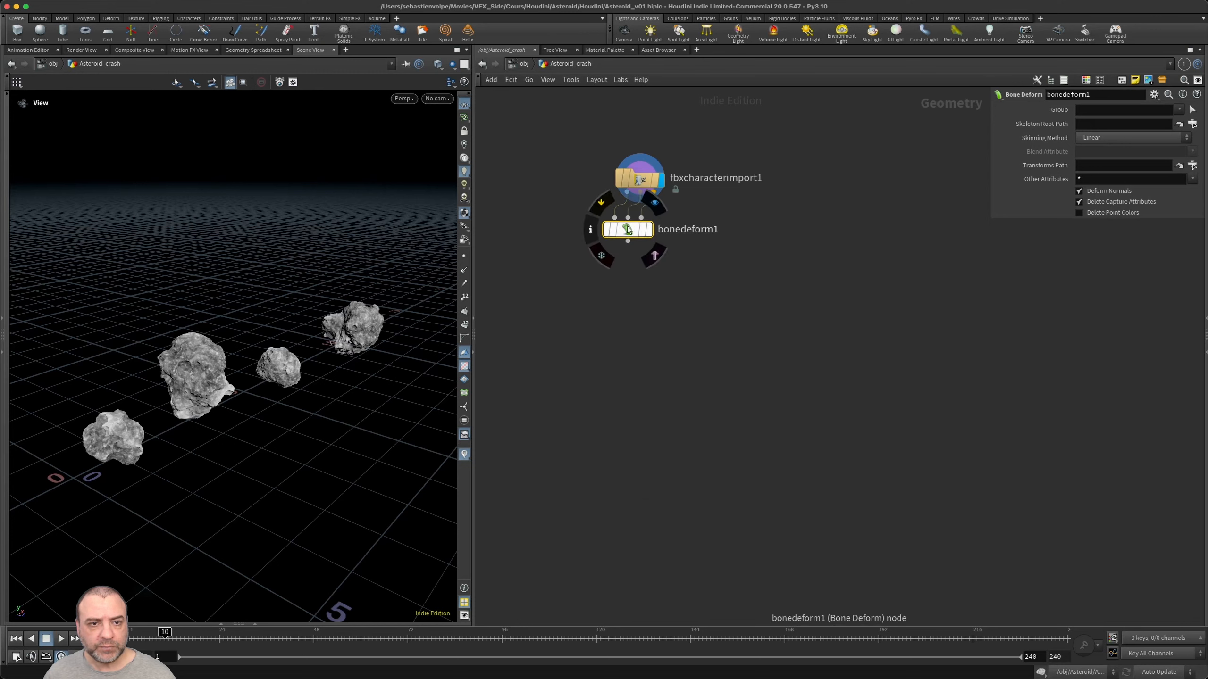
left_click(660, 240)
- Scrub the timeline to preview the deformed asteroid animation, return to frame 1 and save the scene
left_click(189, 635)
left_click_drag(189, 635, 554, 646)
key("ctrl+Left")
key("ctrl+s")
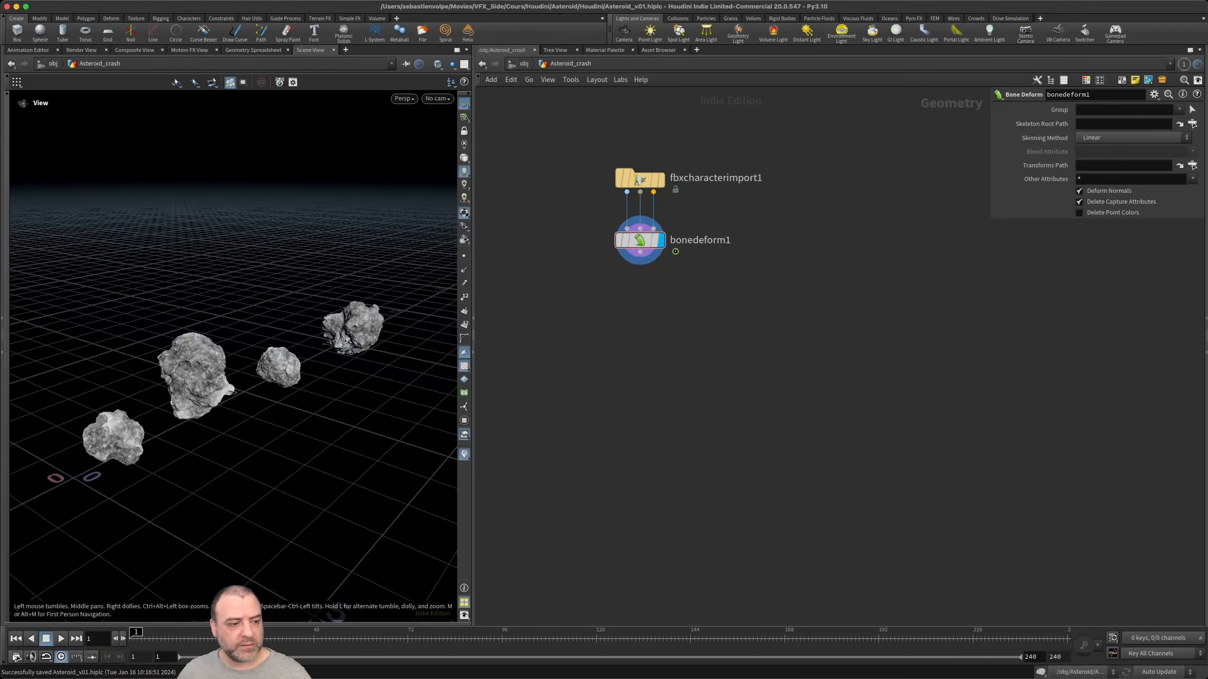
- Check the Global Animation Options, close them and display the fbxcharacterimport1 node
left_click(16, 658)
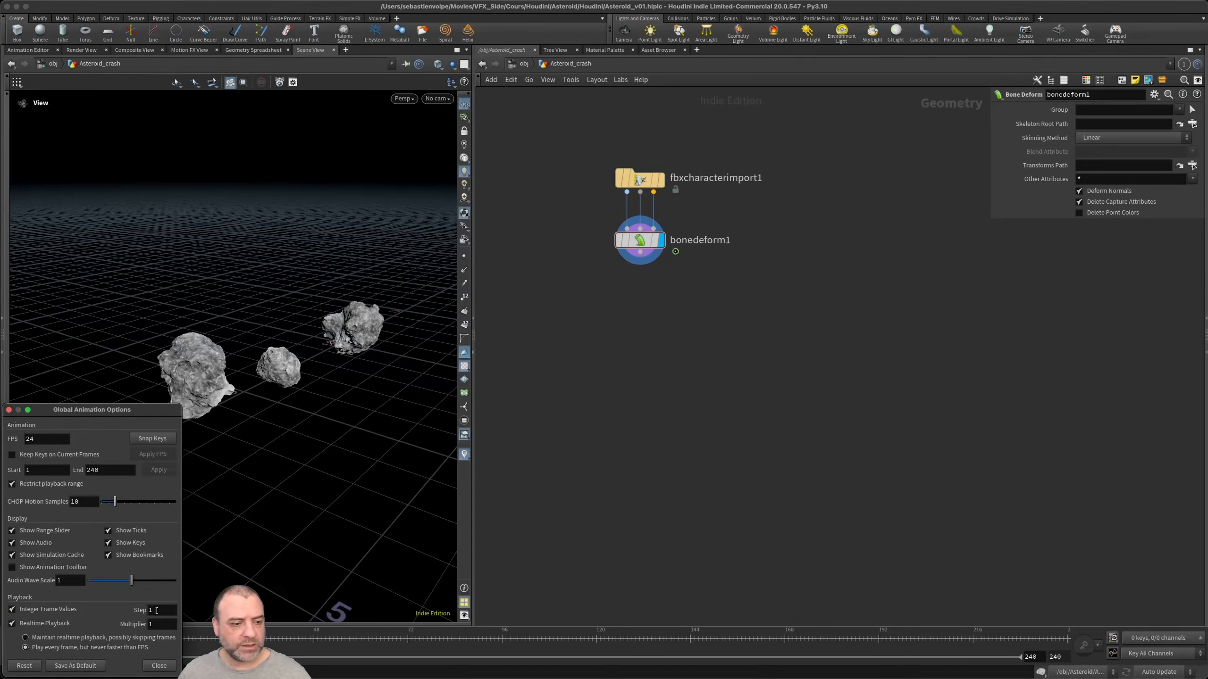
left_click(159, 665)
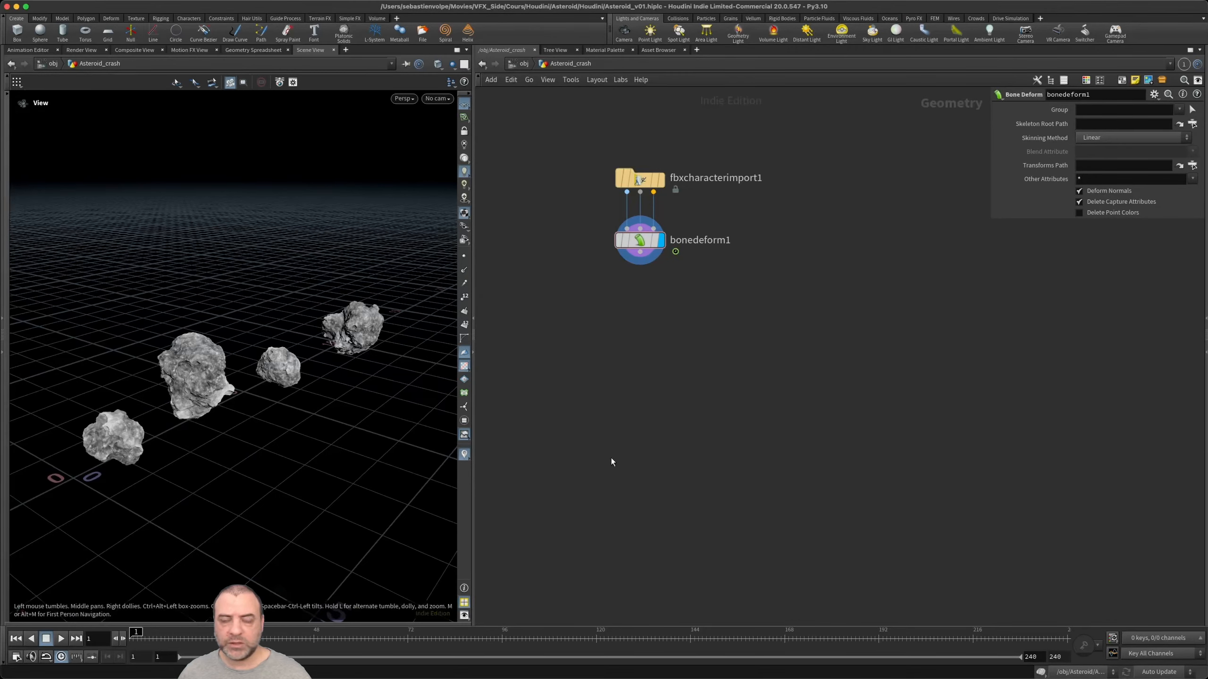
key("Up")
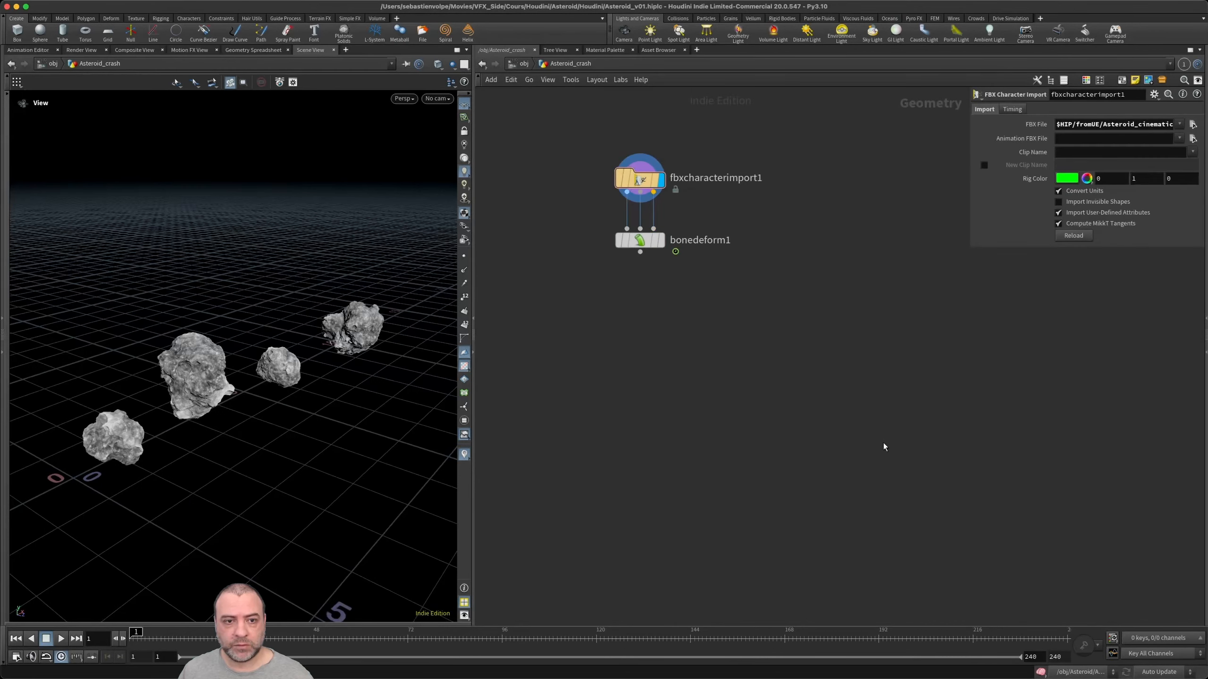
- Try 30 FPS in the Global Animation Options, set the rate back to 24 and close the options
left_click(15, 656)
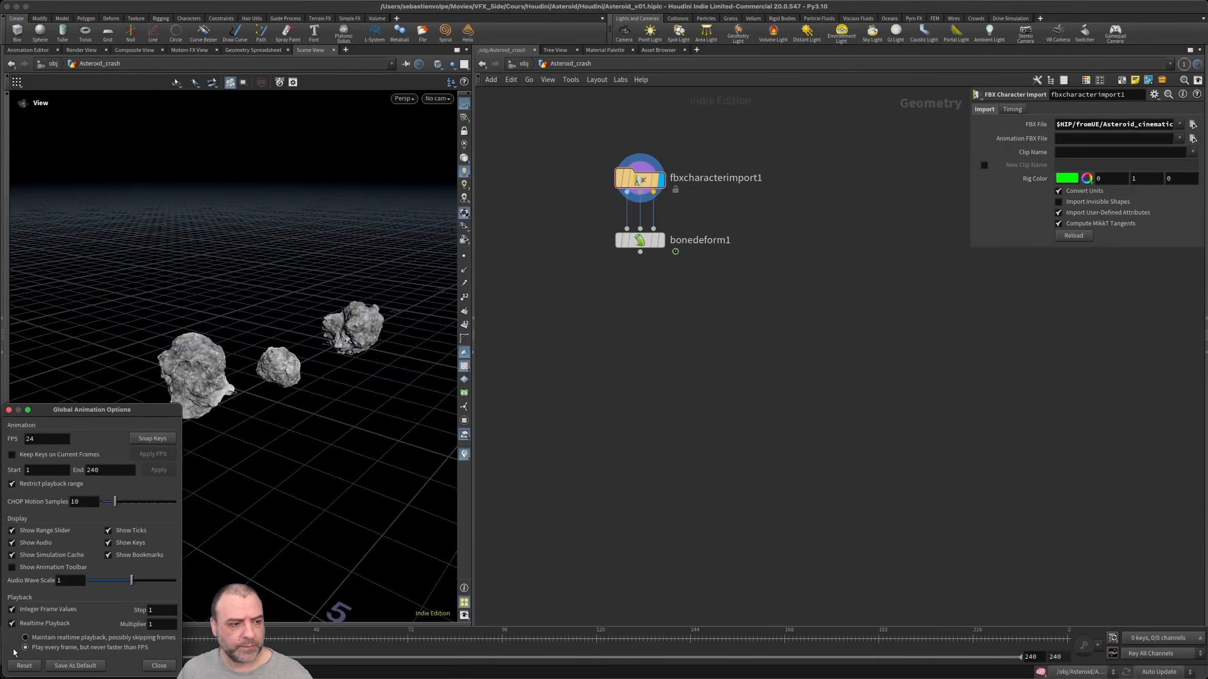
left_click(58, 438)
type("30")
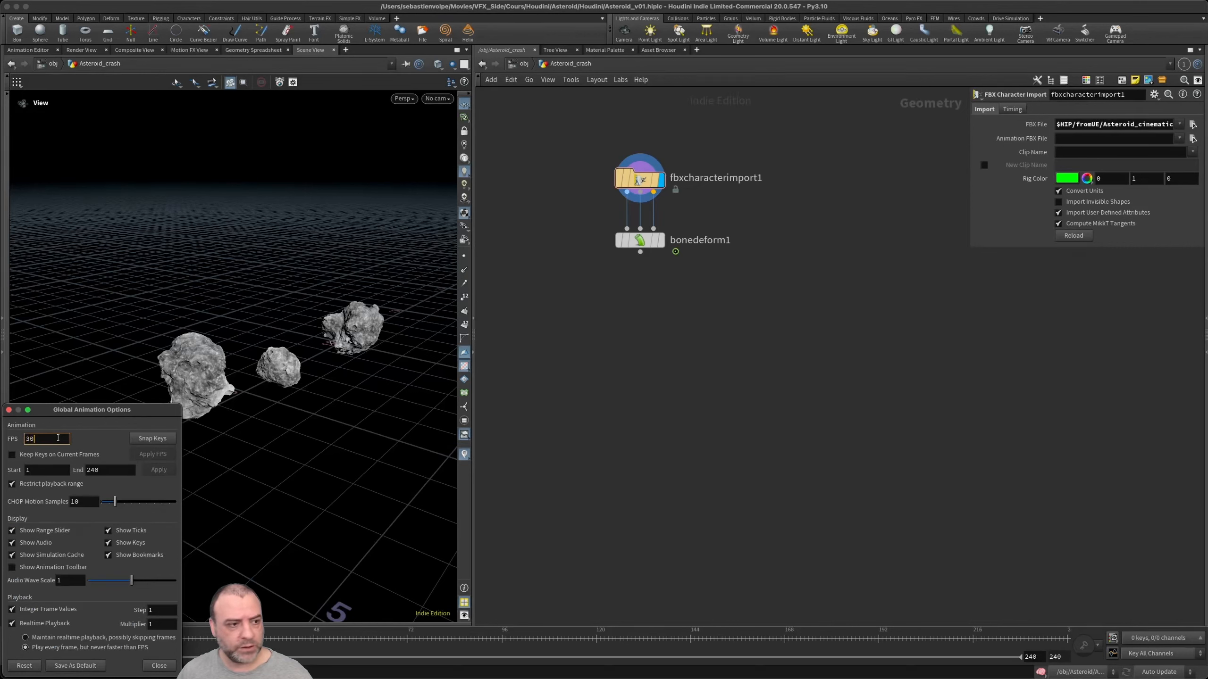
key("Return")
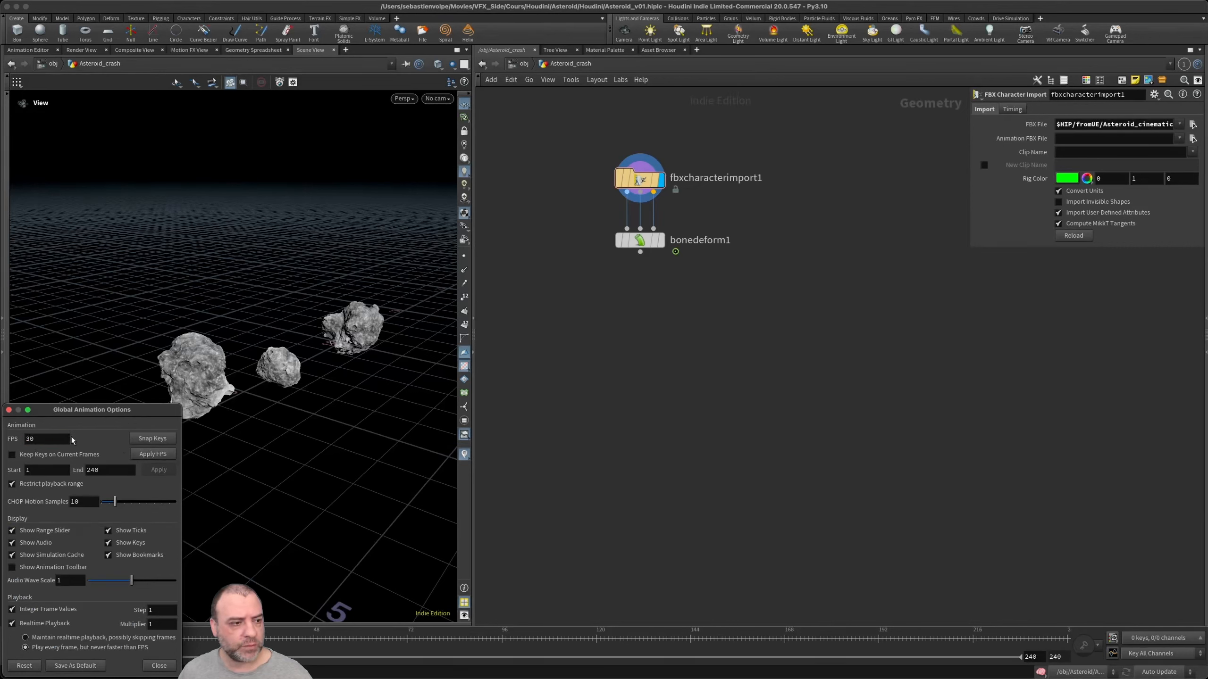
double_click(53, 438)
type("24")
key("Return")
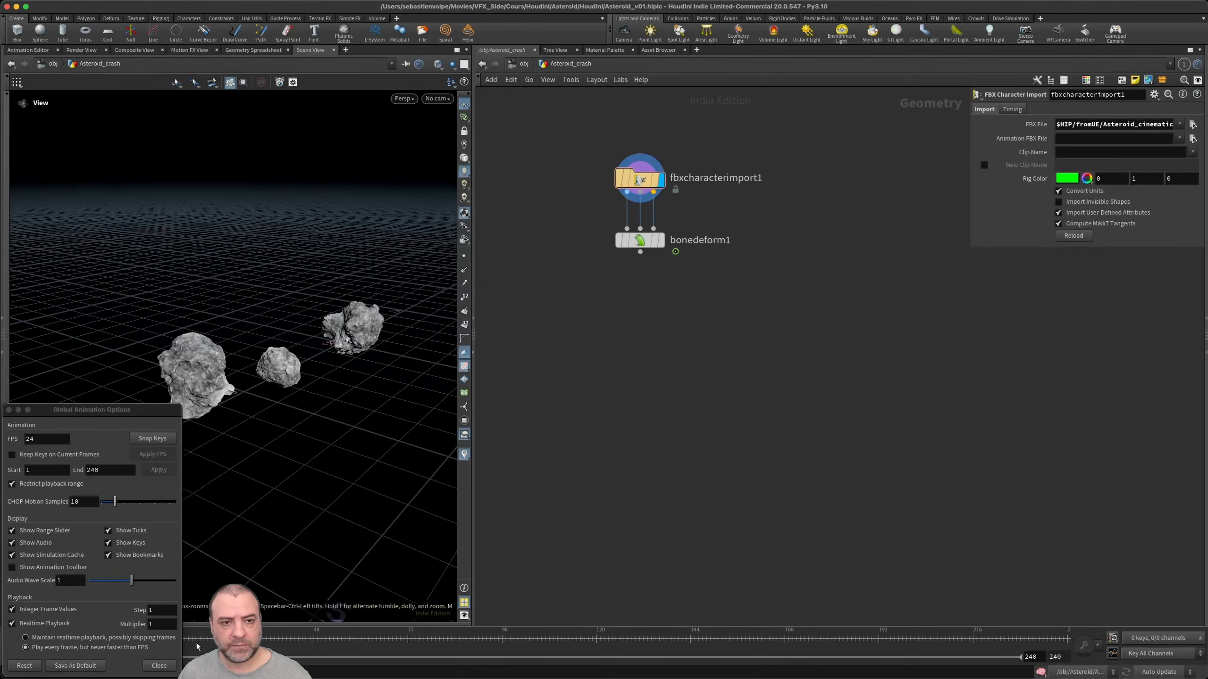
left_click(159, 666)
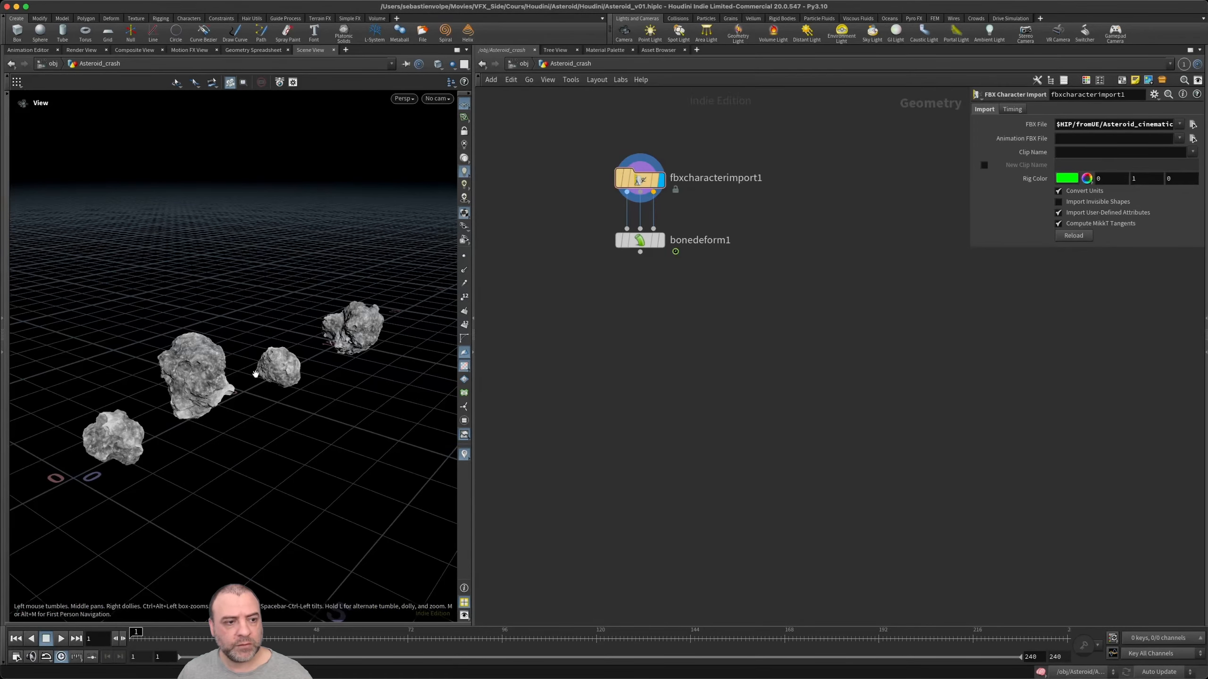
- Add a Split node connected below bonedeform1 and display it
left_click_drag(196, 375, 228, 380)
left_click_drag(640, 252, 641, 299)
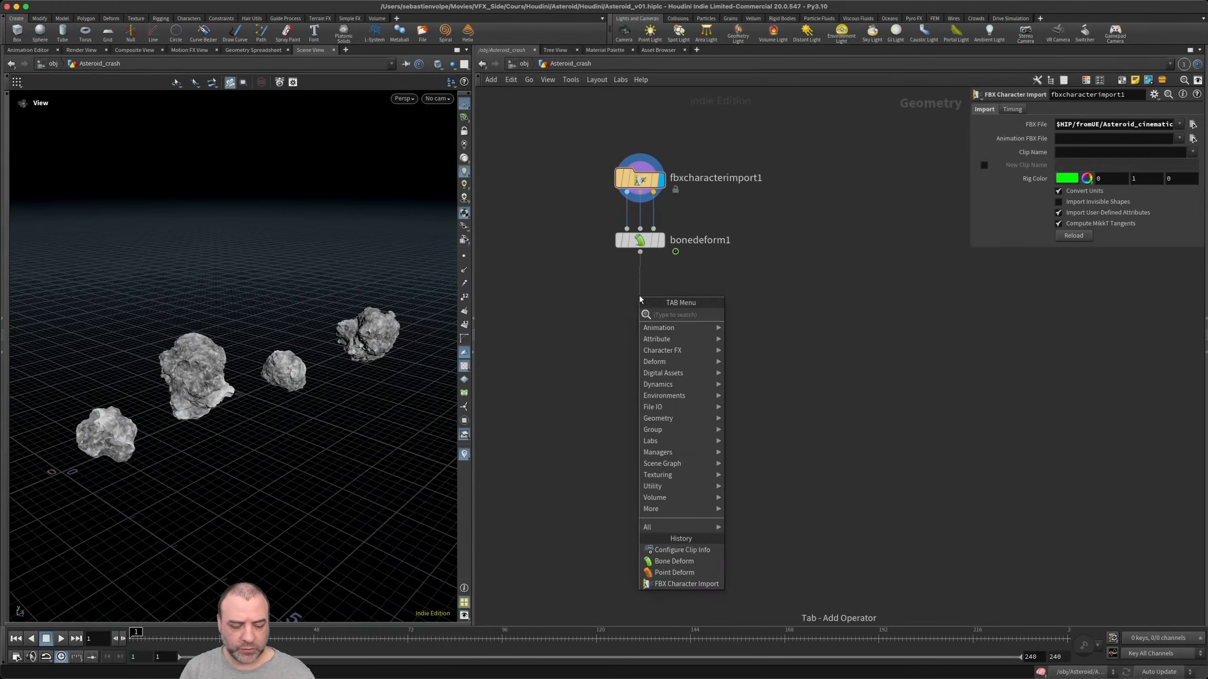
type("split")
key("Return")
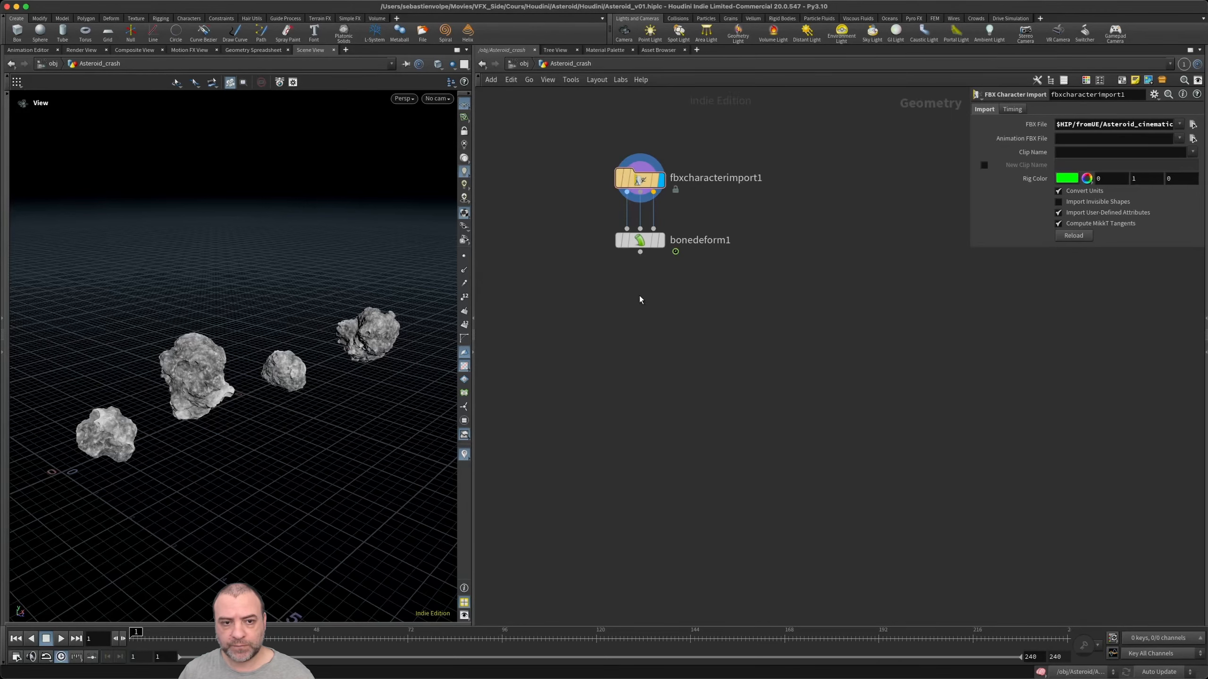
left_click(640, 299)
left_click(665, 299)
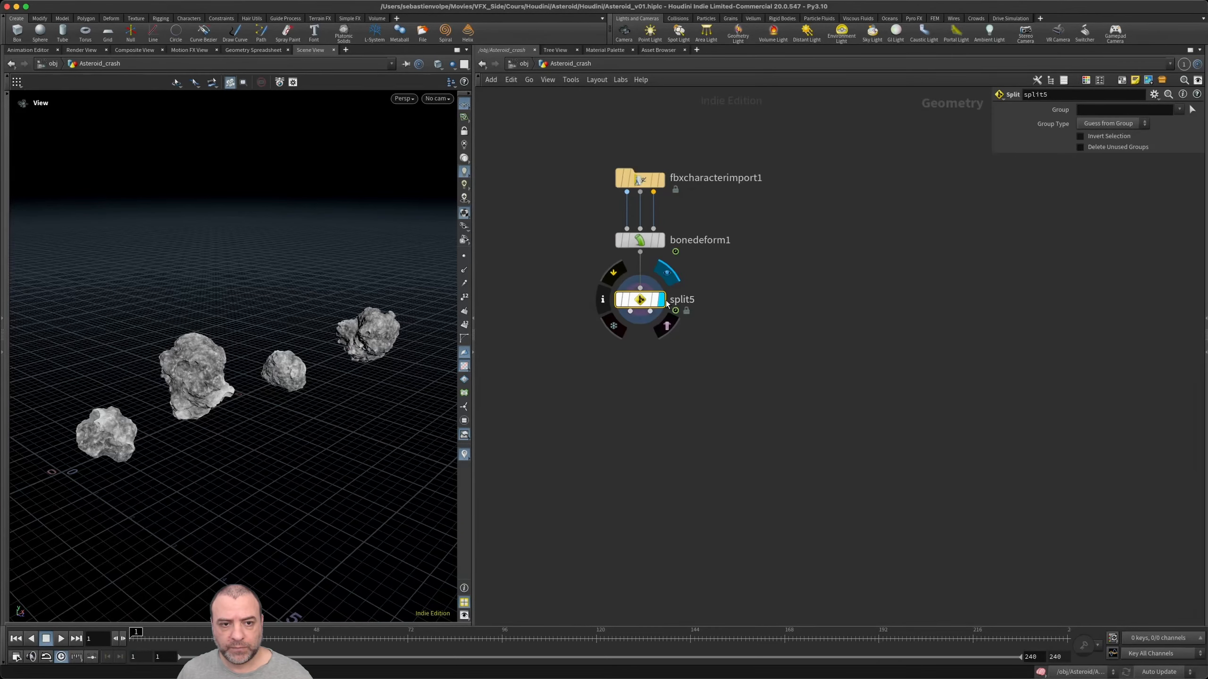
- Examine the Split node's available groups, its primitive name attribute in the Geometry Spreadsheet below the viewport, and its node info
left_click(1180, 110)
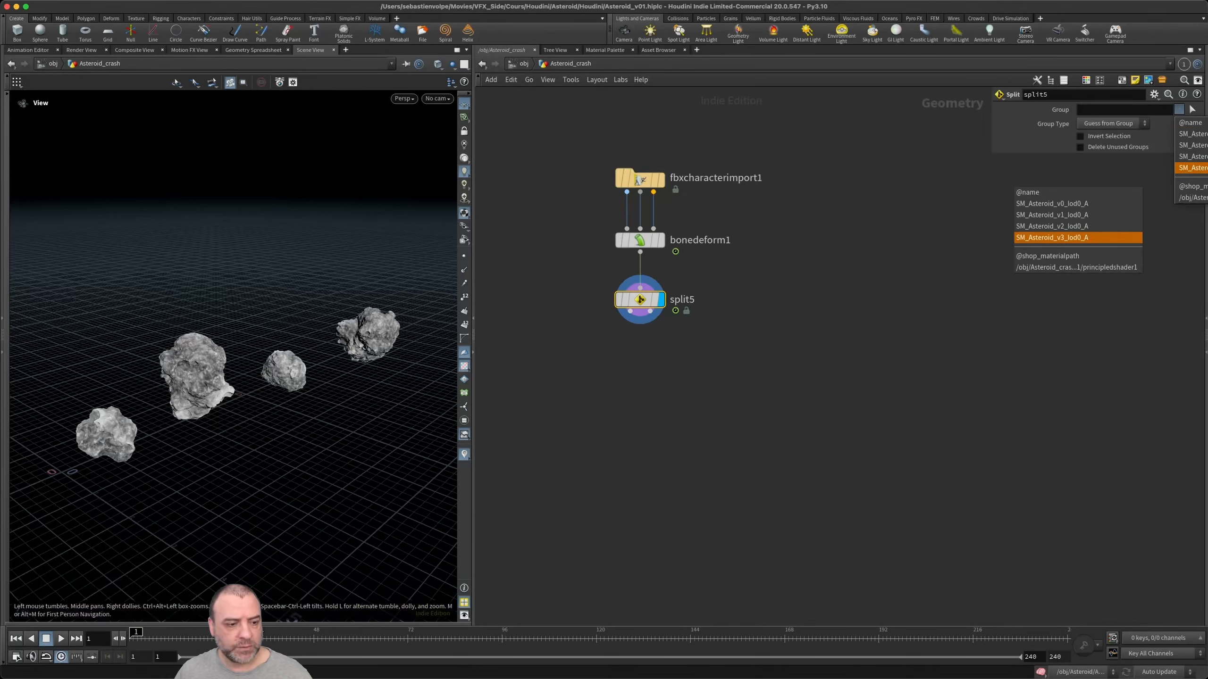
left_click(222, 624)
left_click(221, 623)
left_click(159, 502)
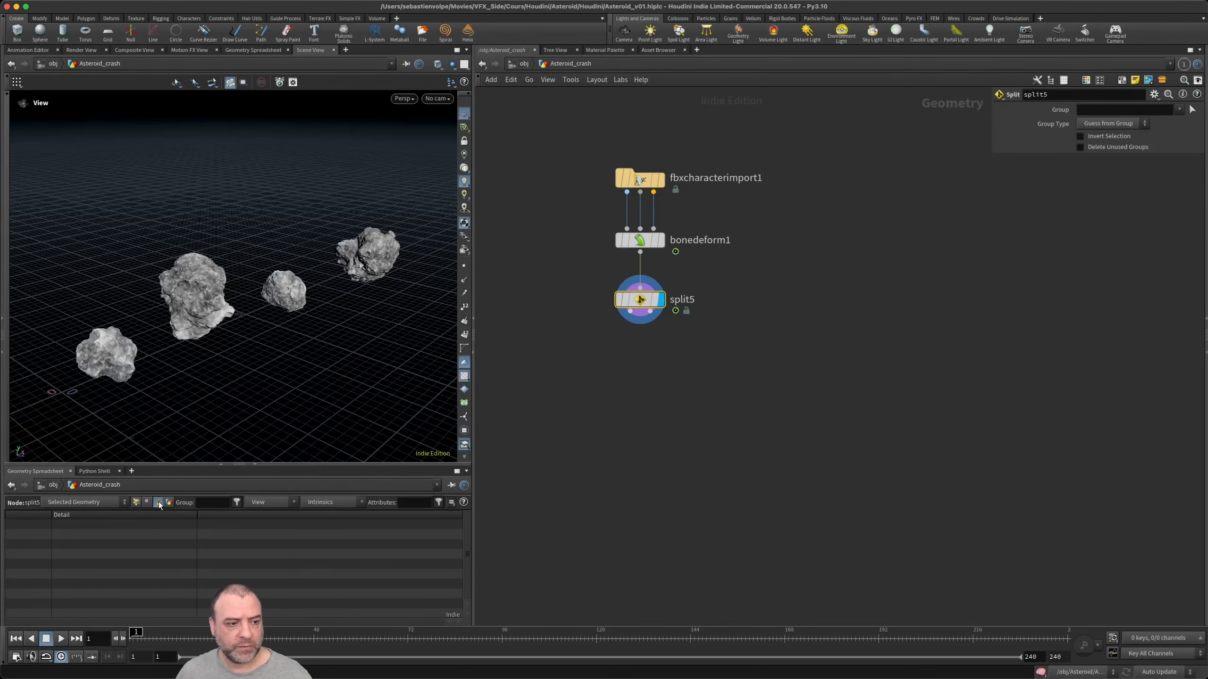
left_click_drag(196, 515, 221, 514)
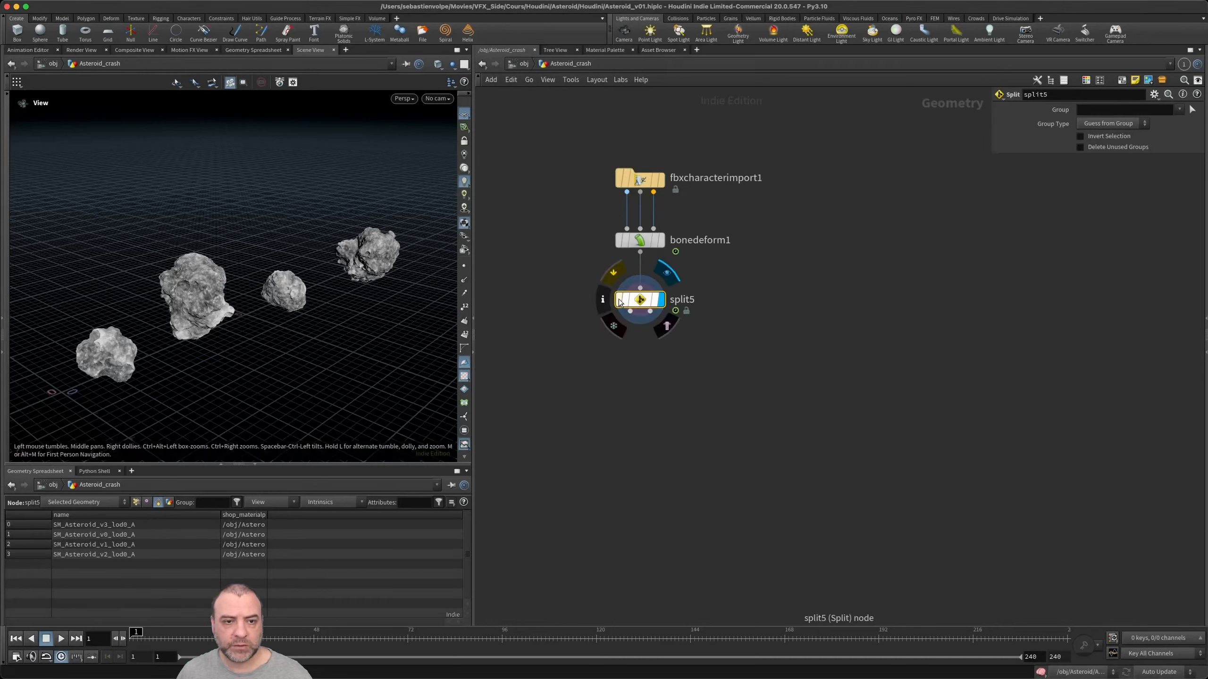
left_click(602, 299)
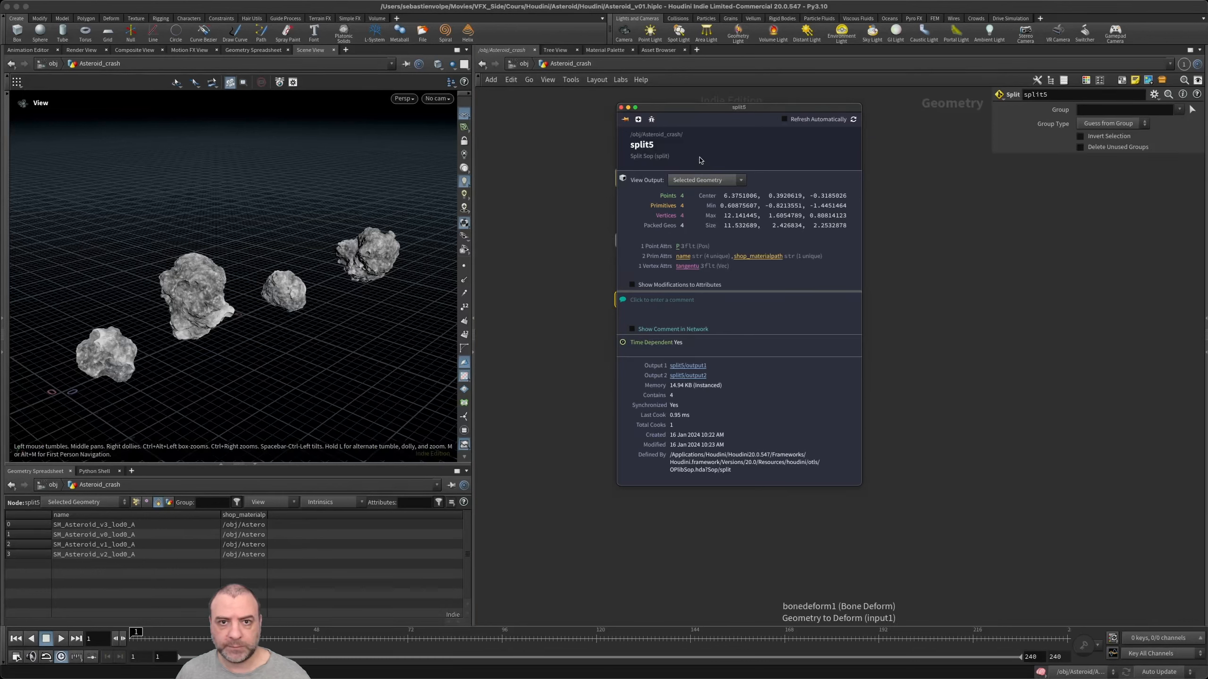
left_click(620, 107)
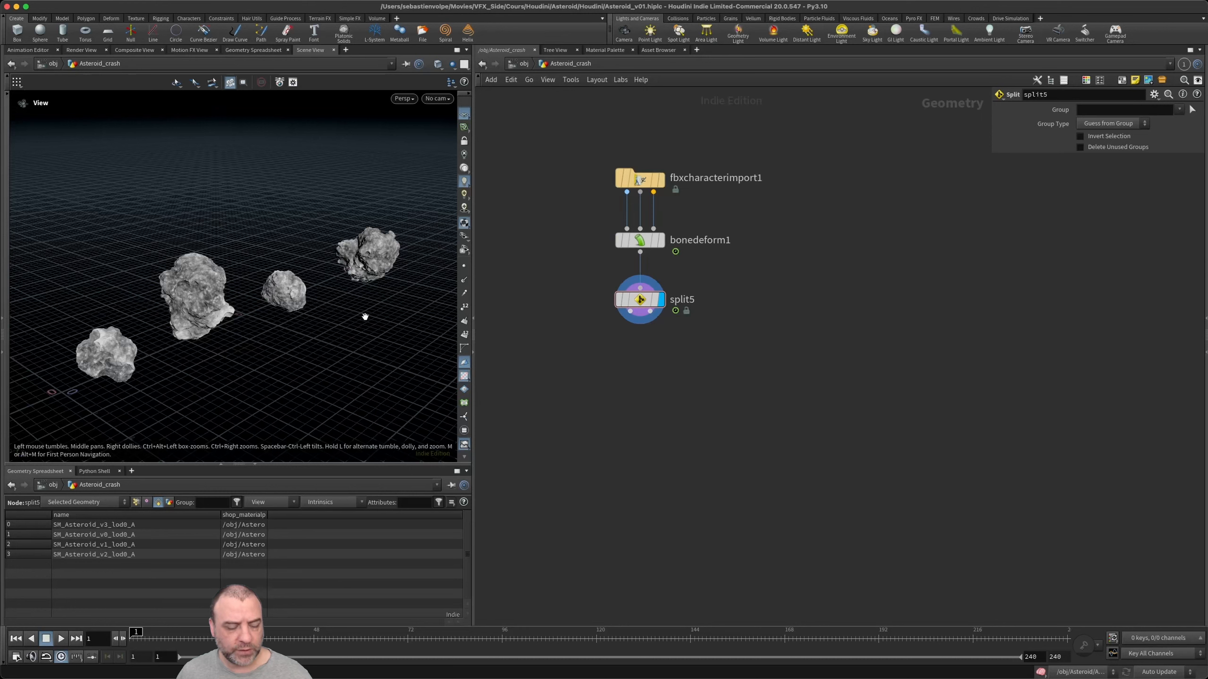
- Enable group selection in the viewport using the name attribute and select the large asteroid, SM_Asteroid_v3_lod0_A
key("s")
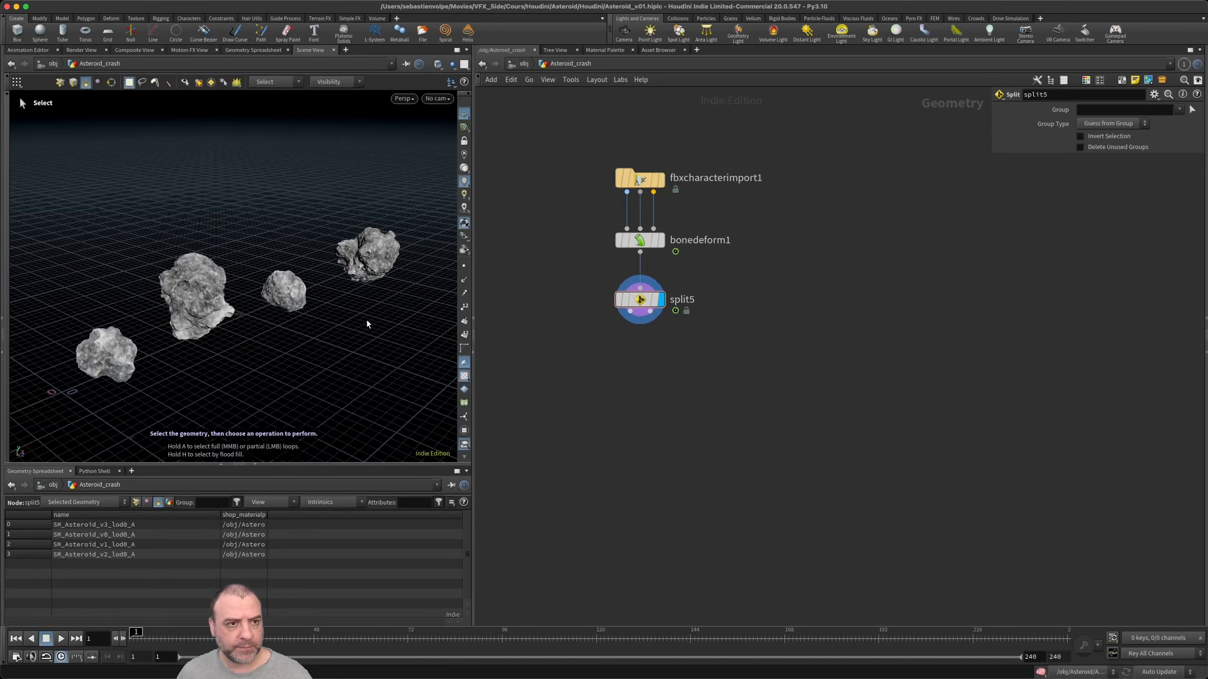
left_click(212, 83)
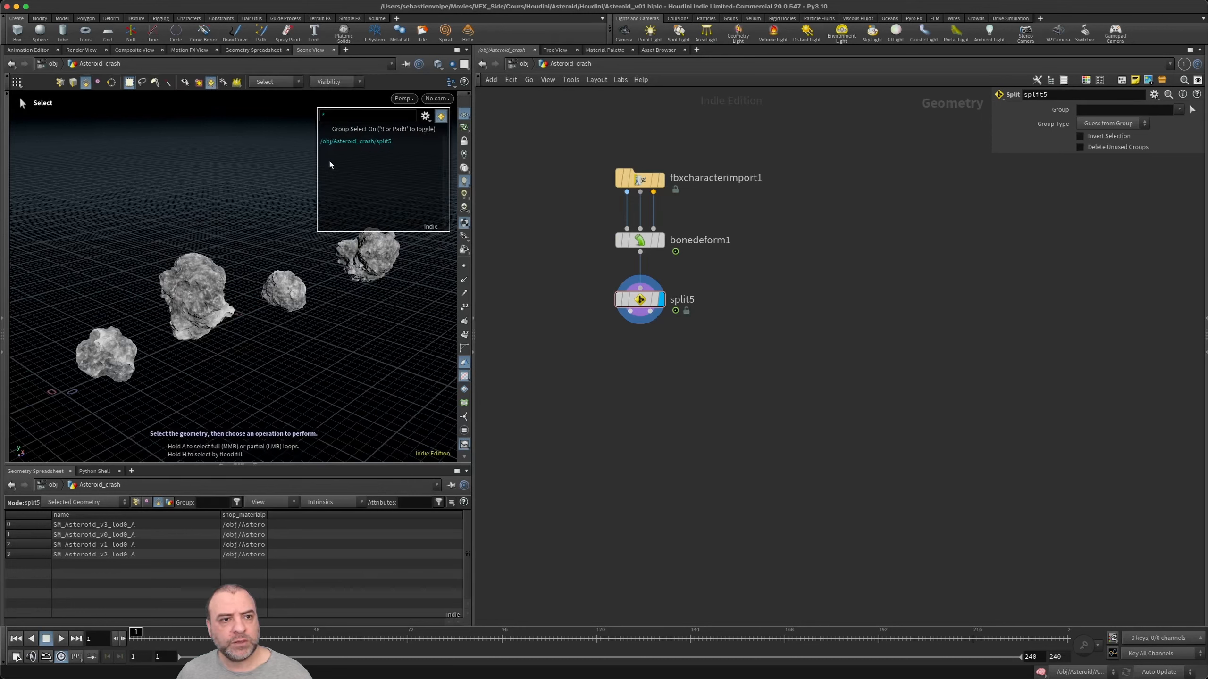
left_click(424, 116)
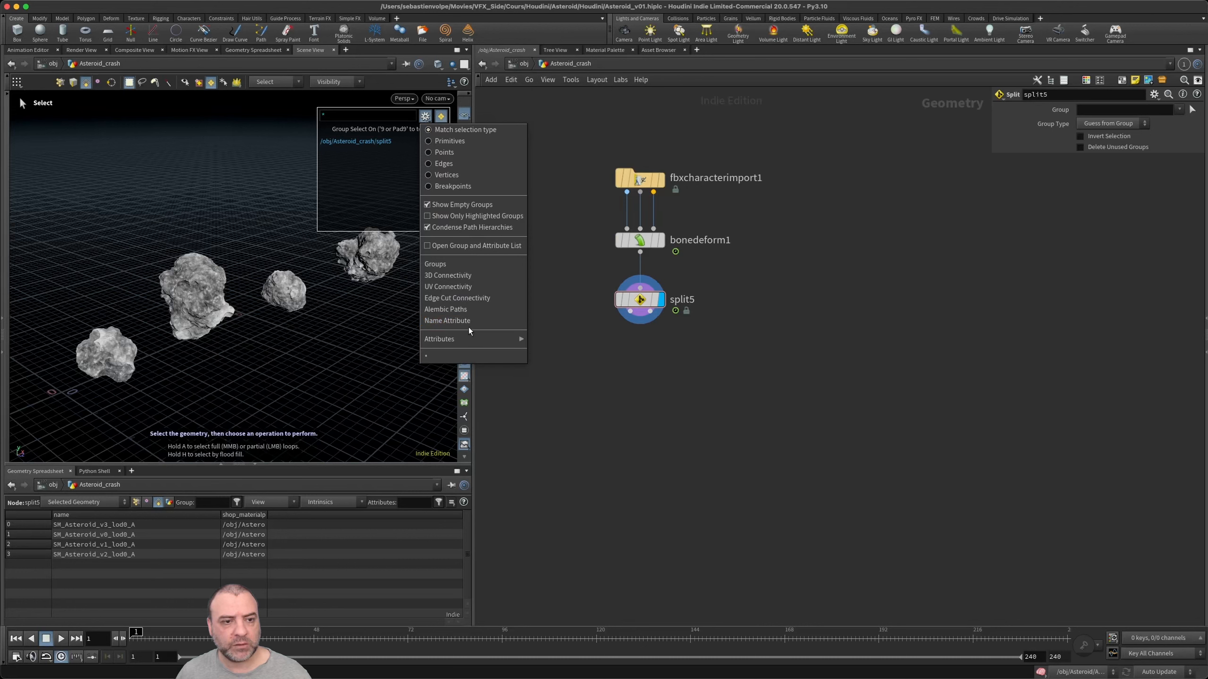
mouse_move(470, 342)
left_click(539, 340)
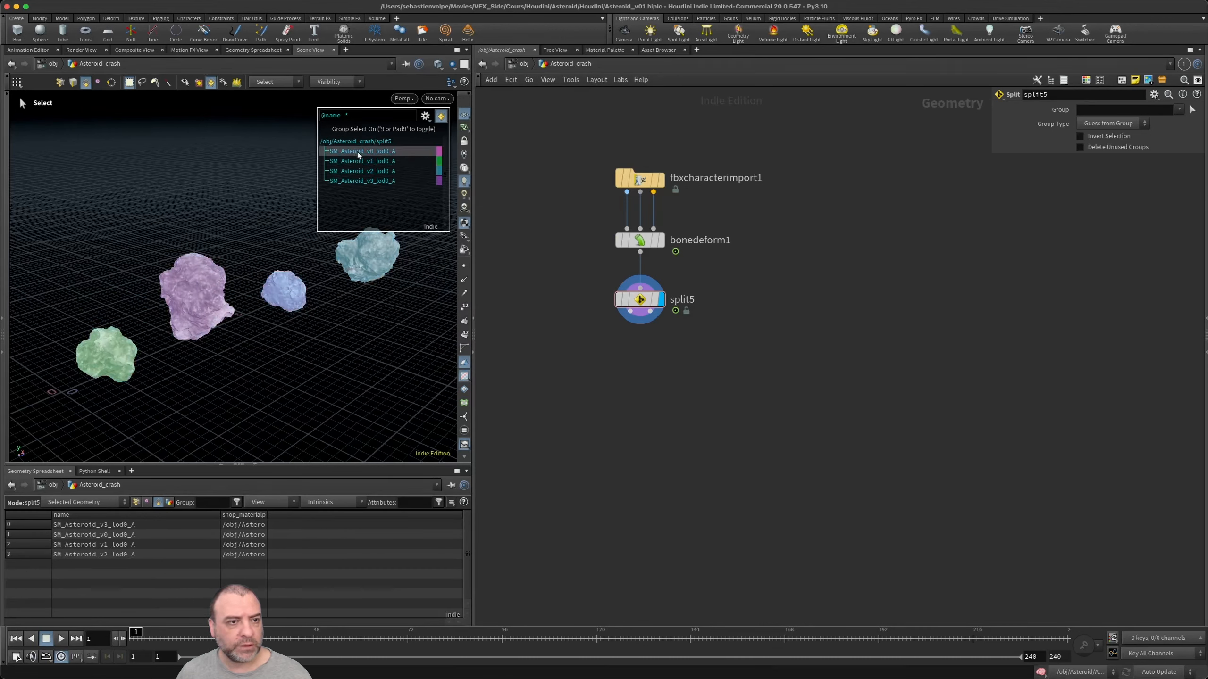
left_click(205, 294)
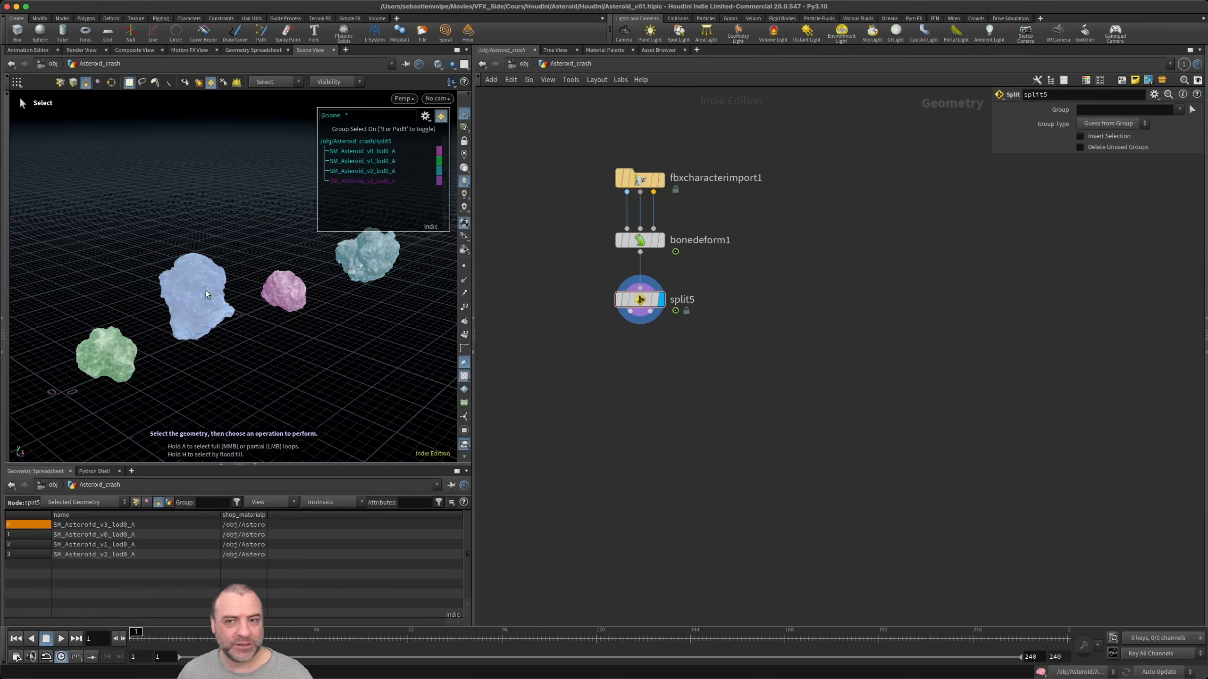
left_click(1192, 110)
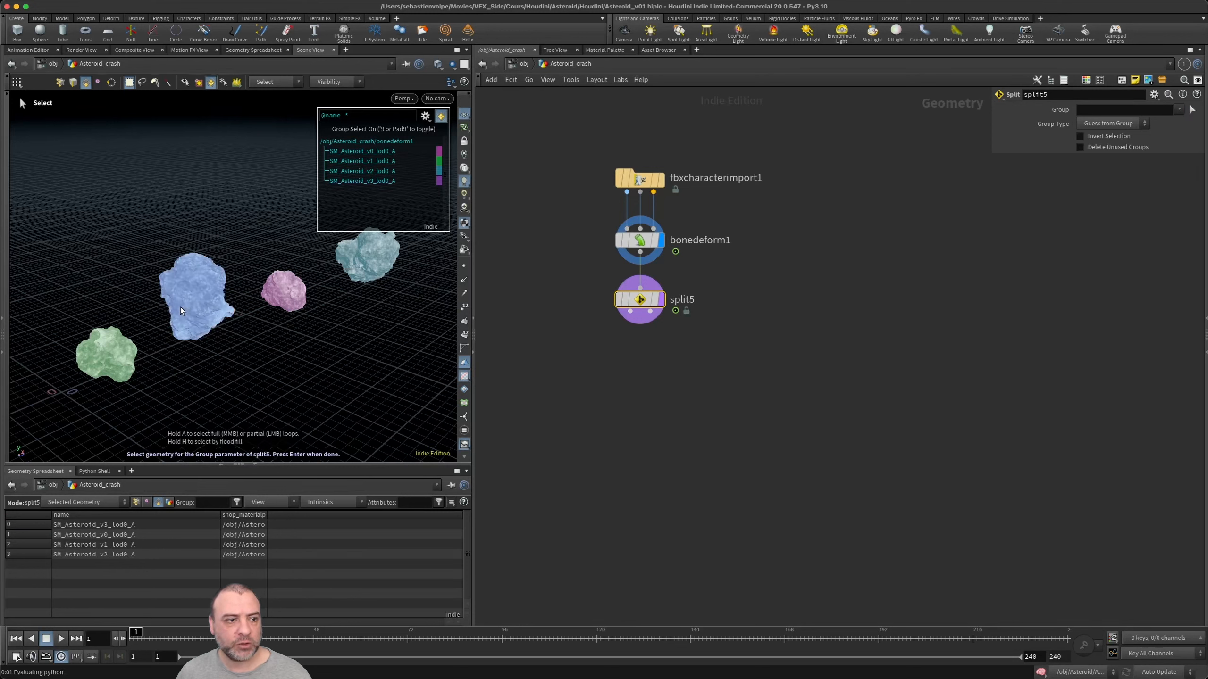
left_click(202, 294)
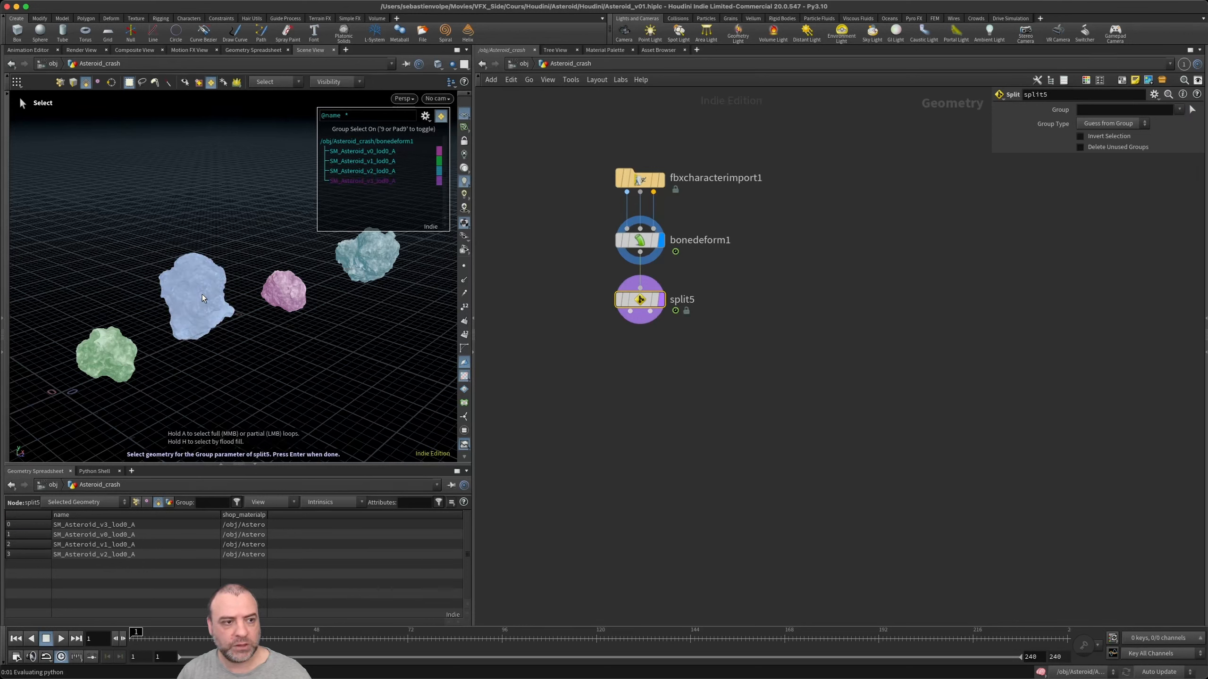
key("Return")
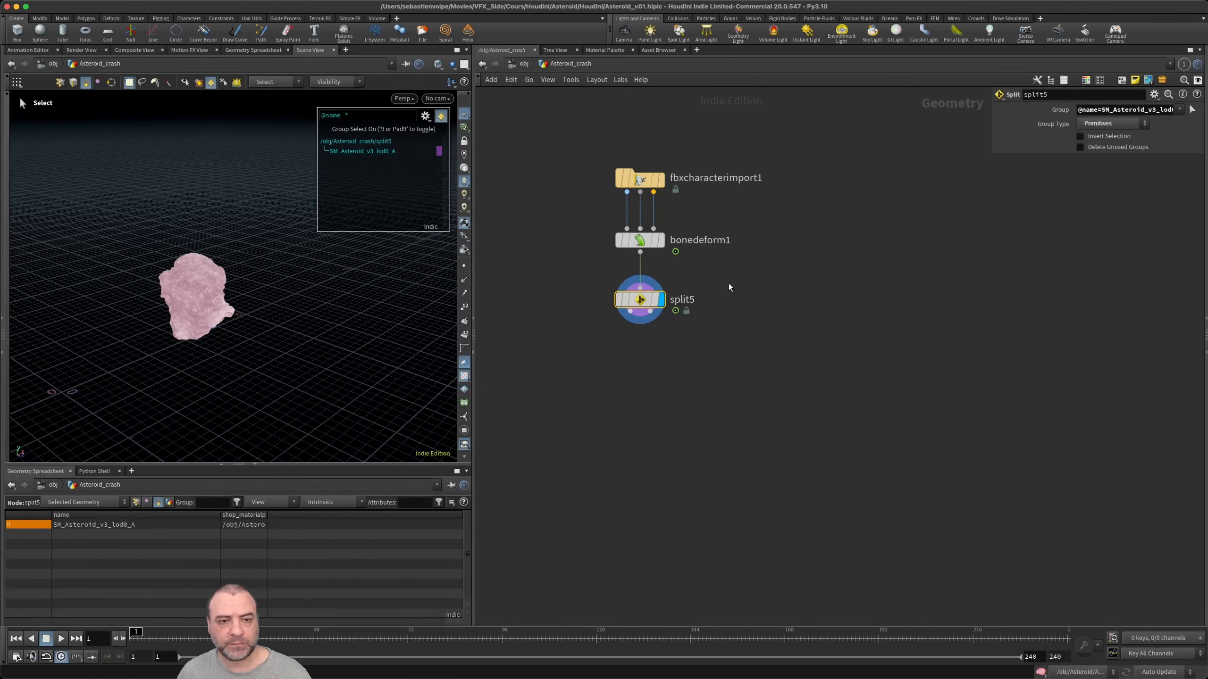
left_click_drag(991, 154, 891, 220)
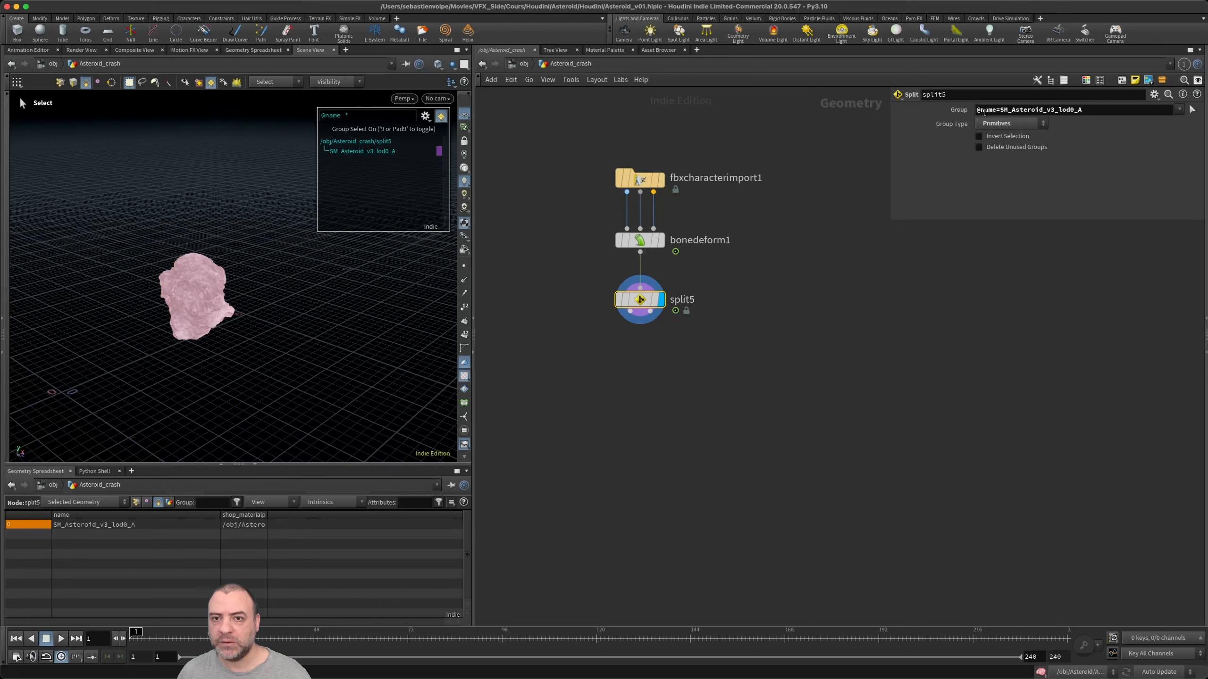
- Examine the Split node's group expression and the name values available for it
left_click_drag(1001, 111, 1094, 110)
left_click(1093, 110)
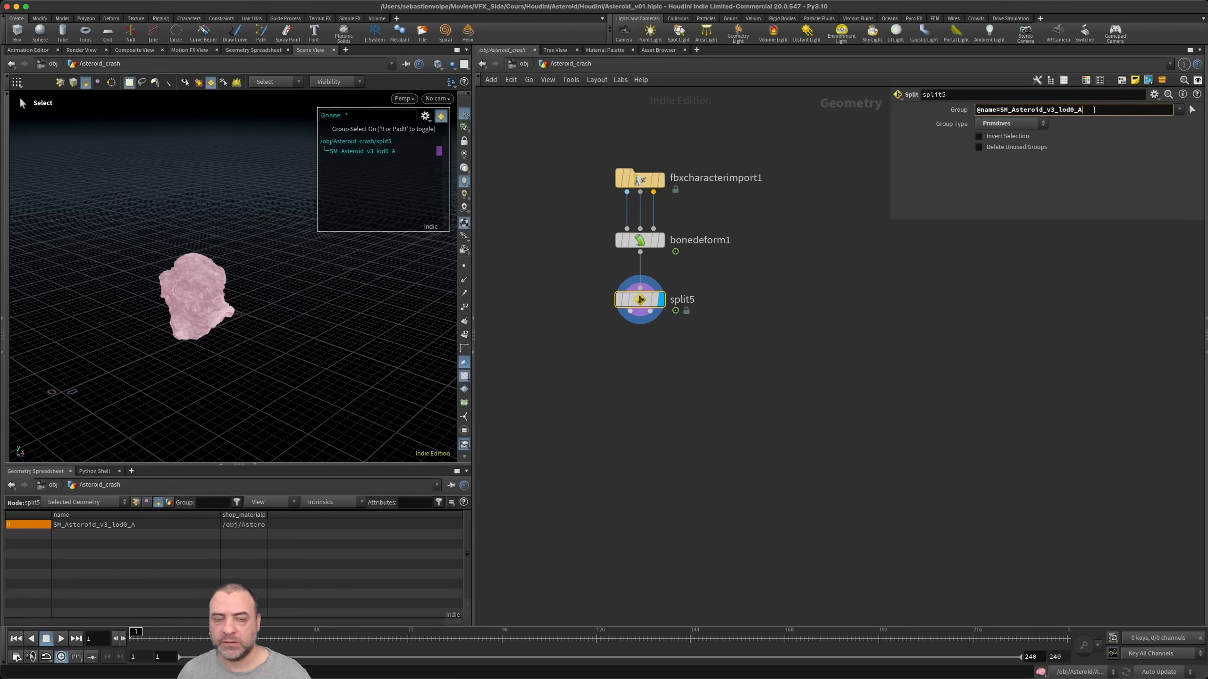
left_click(1178, 110)
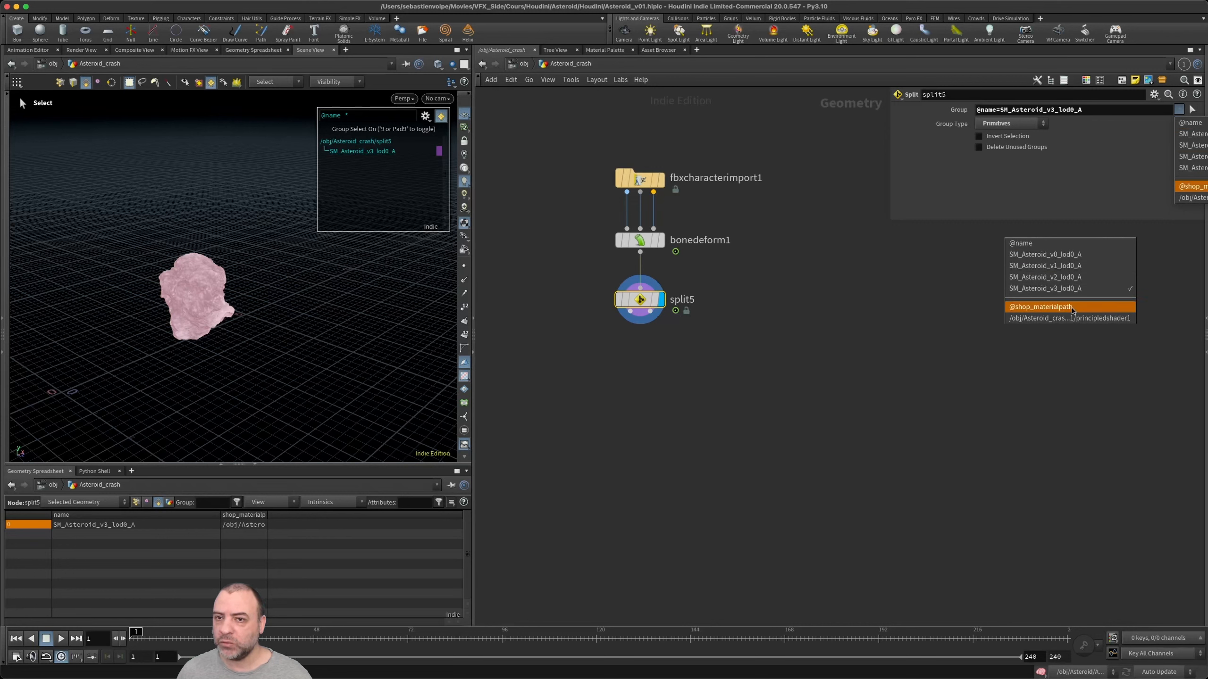
left_click(1099, 110)
left_click(1099, 110)
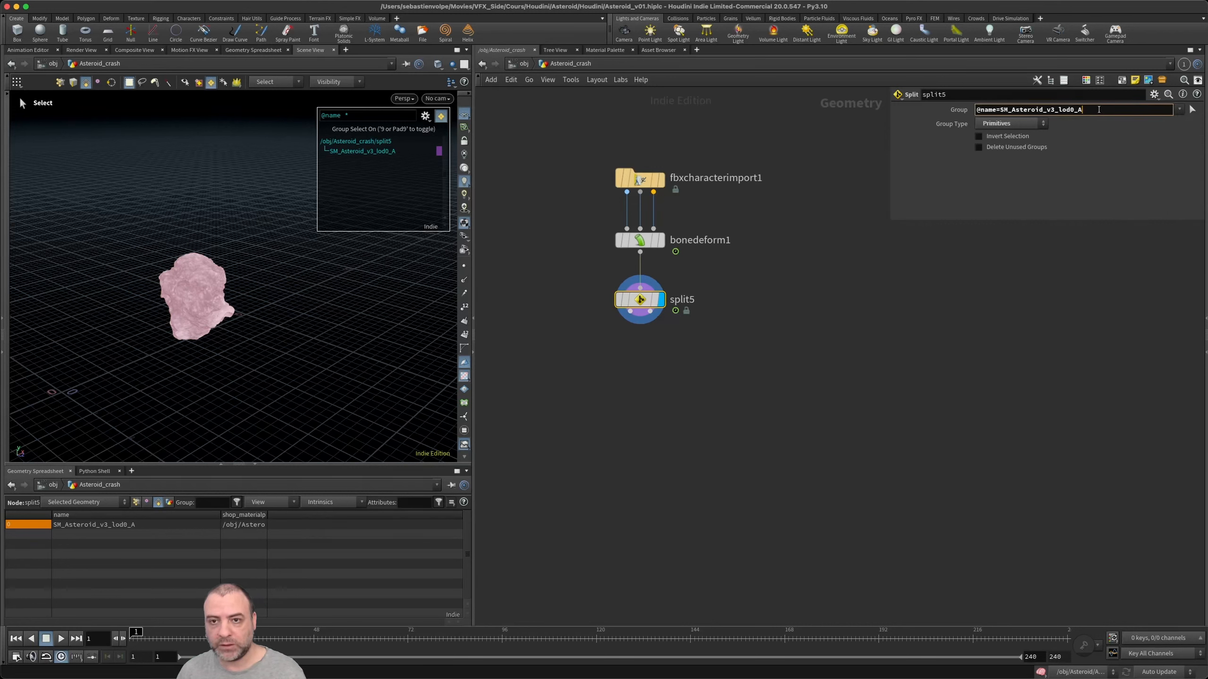
left_click_drag(1099, 109, 1058, 110)
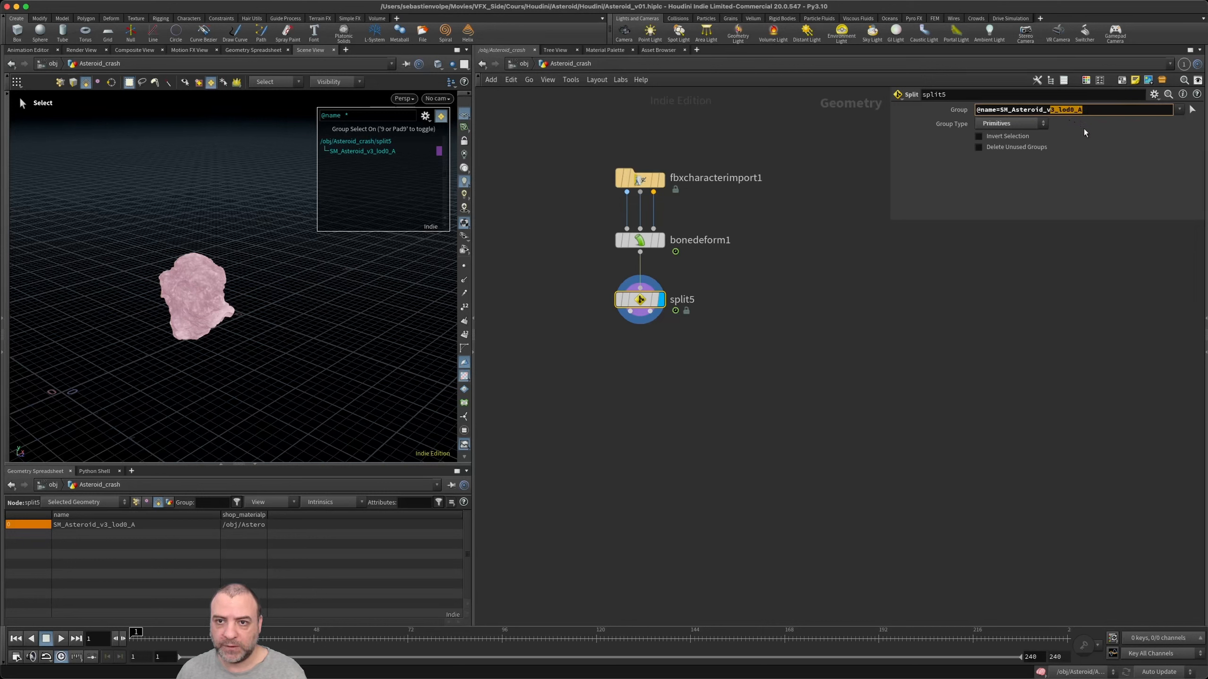
key("BackSpace")
type("*")
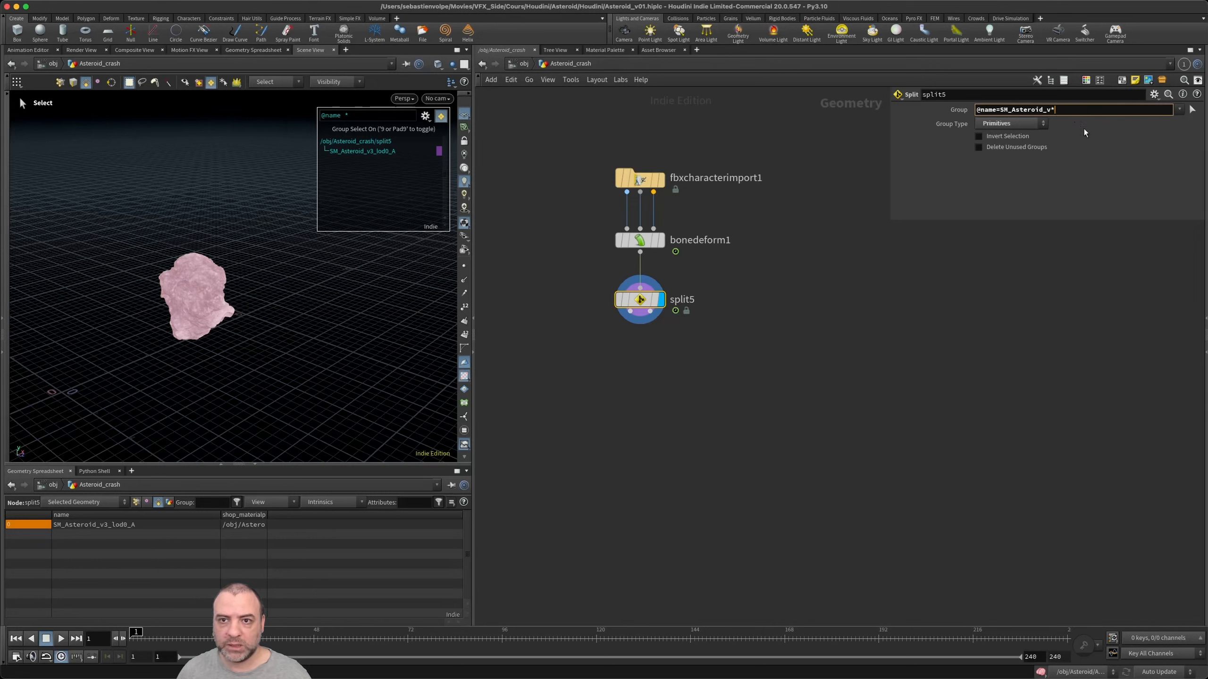
key("Return")
key("super+z")
- Save the scene, deselect the asteroid and turn off group selection to return to the view mode
key("super+s")
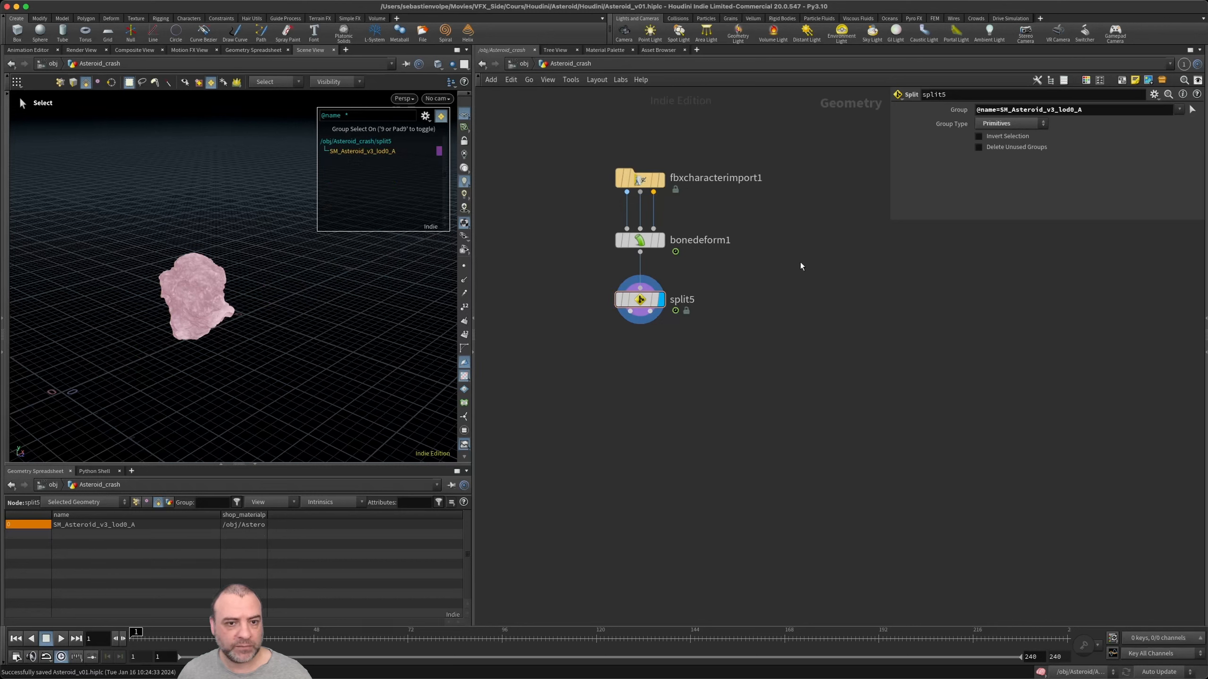
left_click(350, 256)
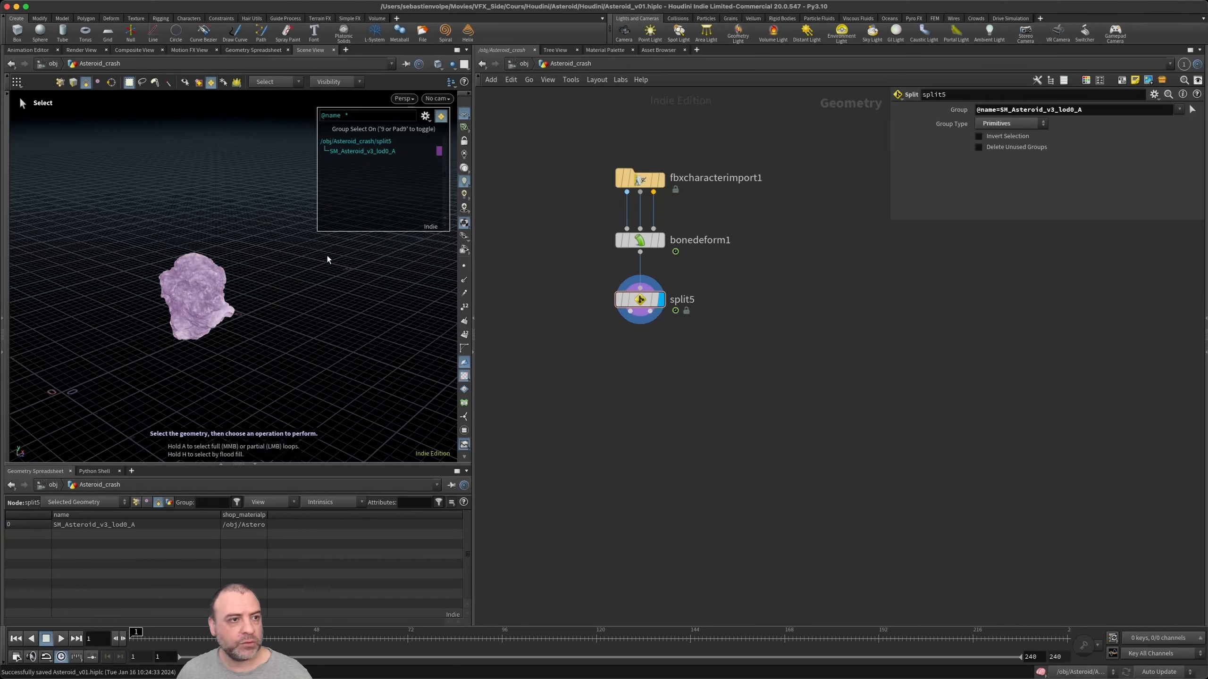
left_click(210, 81)
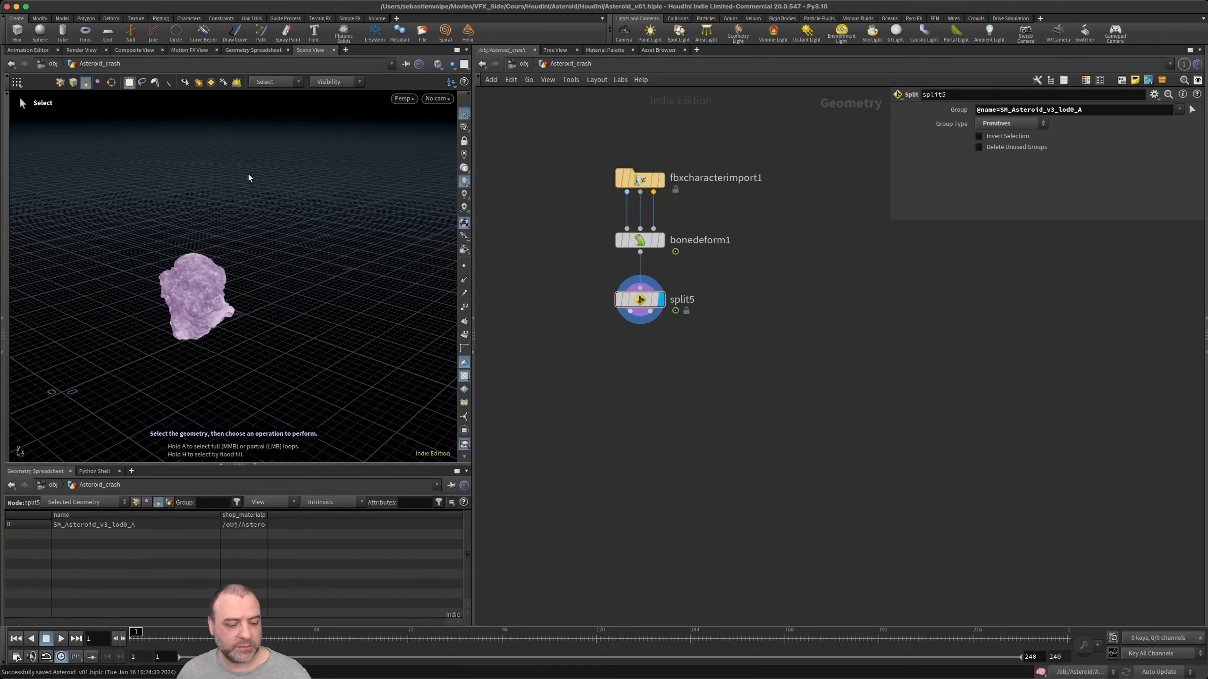
key("Escape")
- Add a Null node connected to the Split node's first output
left_click(631, 312)
key("Tab")
type("null")
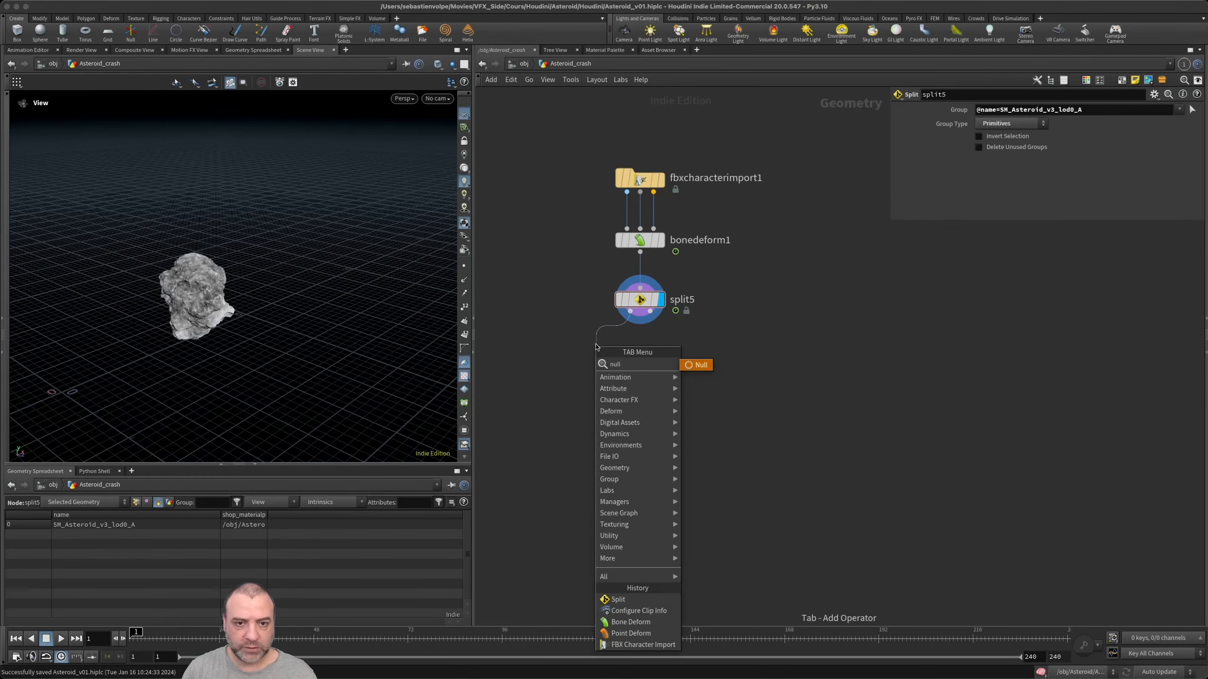
key("Return")
left_click(596, 344)
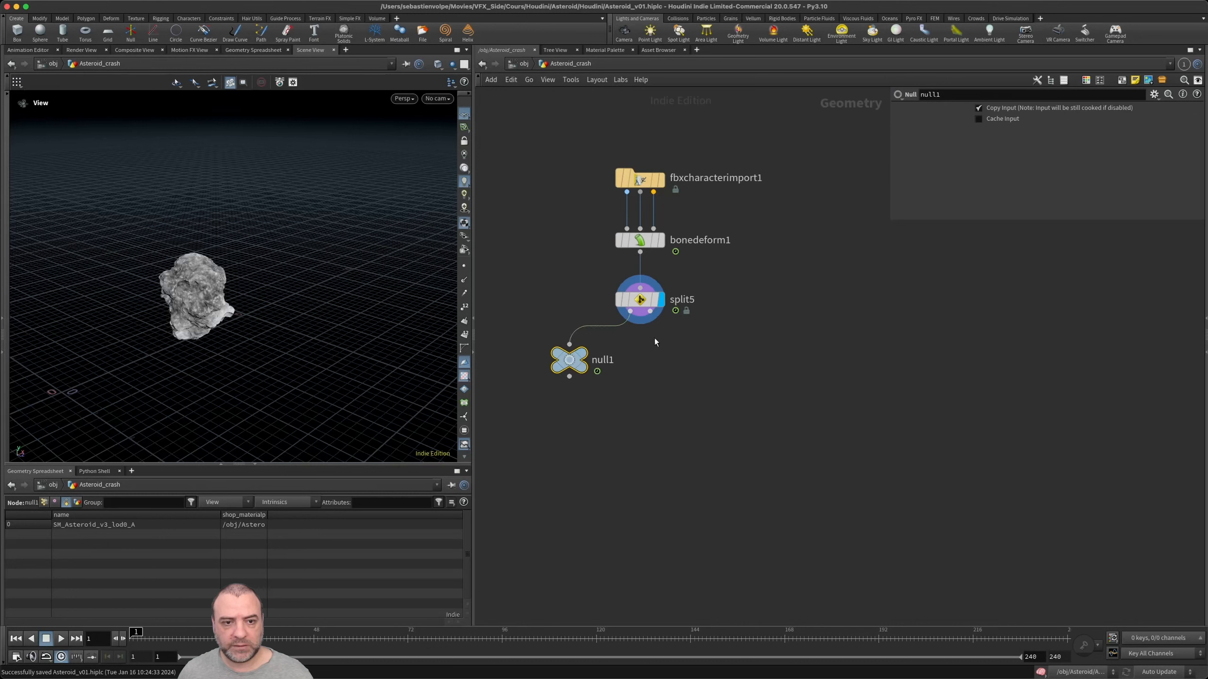
- Add a second Null node connected to the Split node's second output, level with null1
left_click(651, 312)
key("Tab")
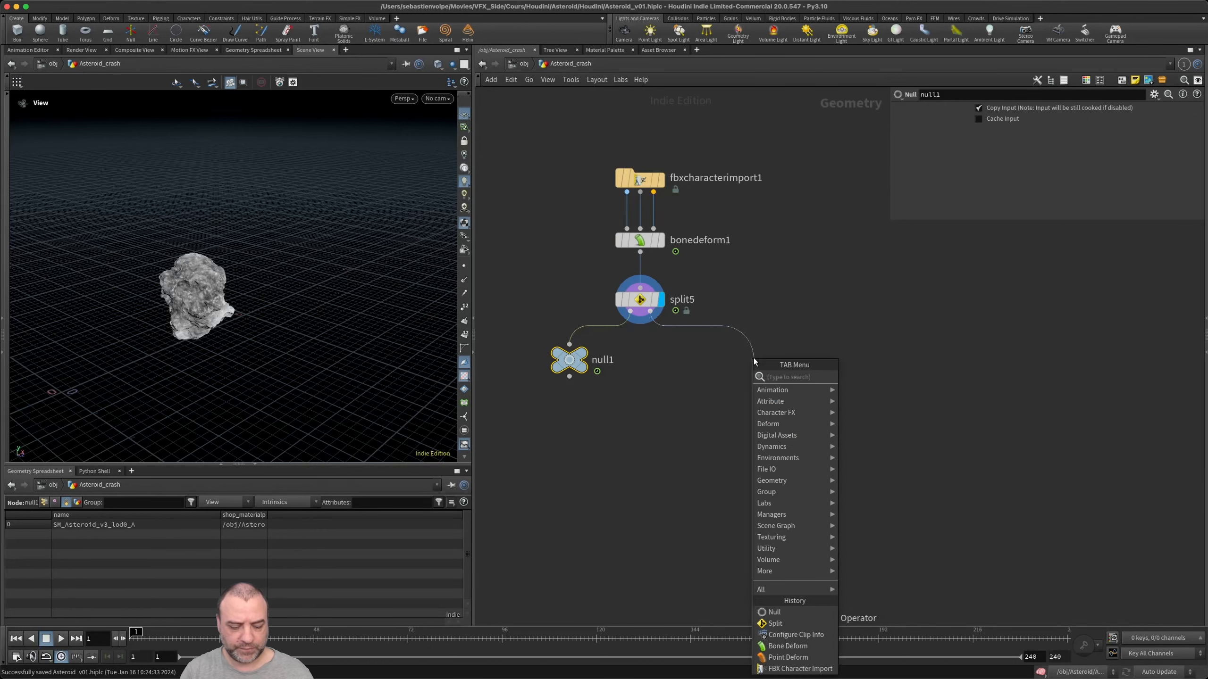
type("null")
key("Return")
left_click(712, 362)
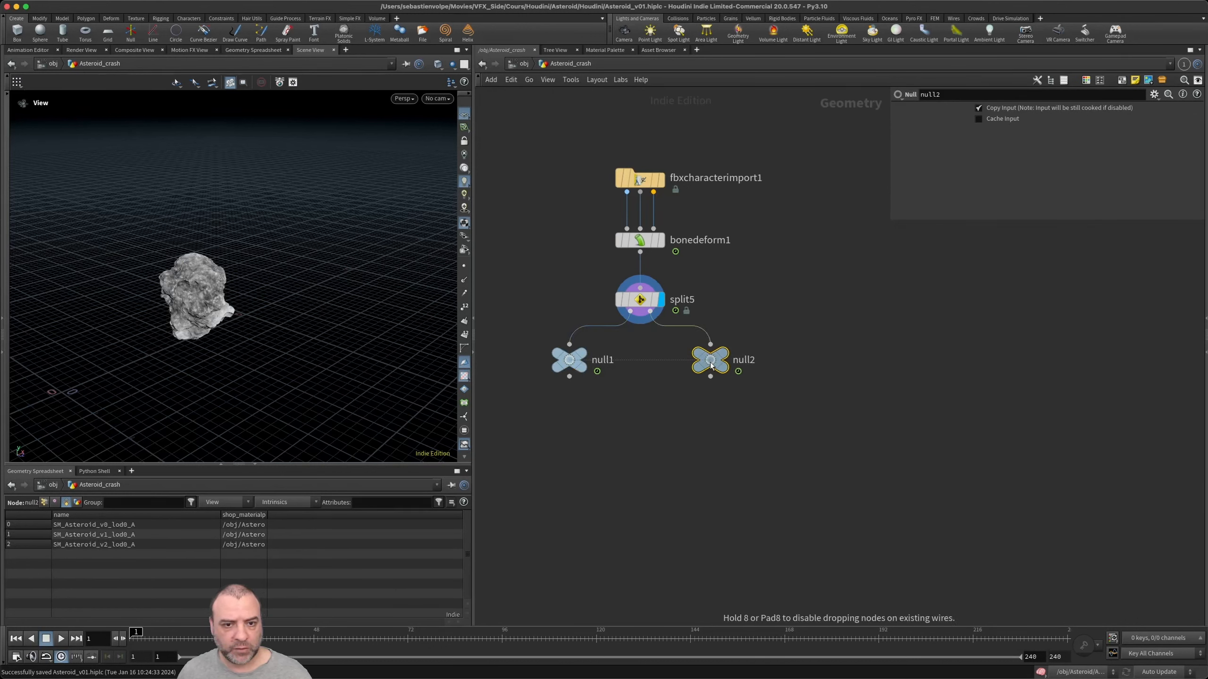
- Display null2 and null1 in turn to compare the Split node's two outputs
left_click(737, 334)
left_click_drag(309, 335, 346, 332)
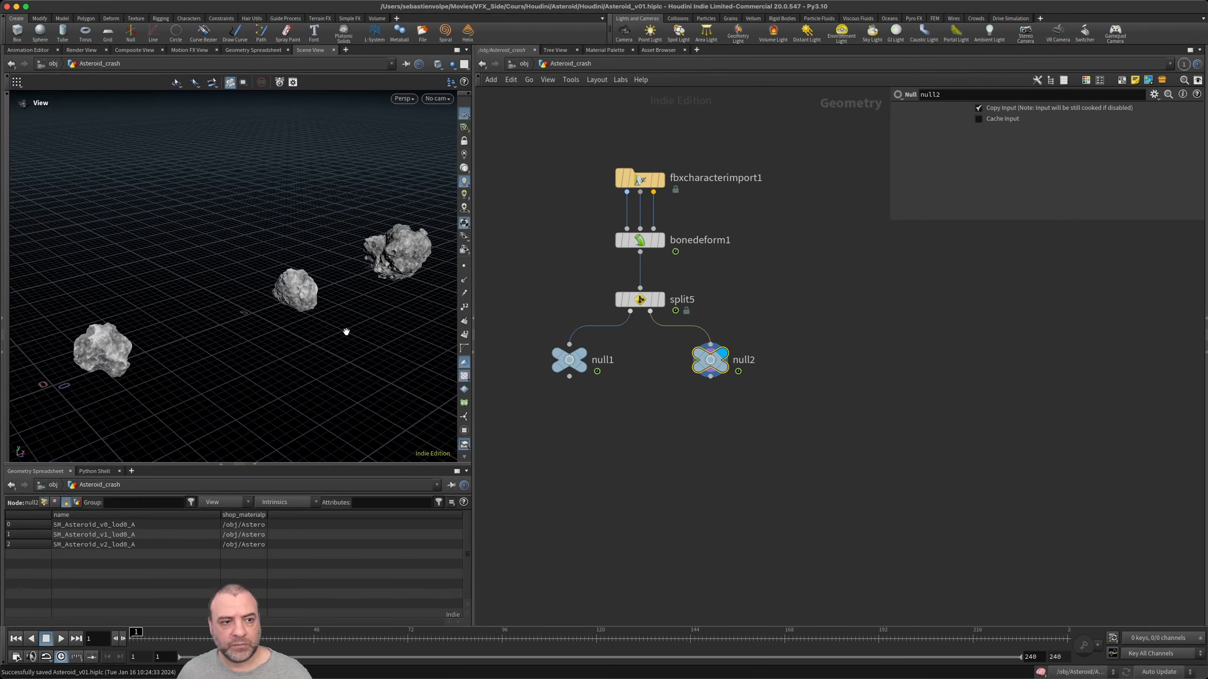
mouse_move(577, 352)
left_click(596, 333)
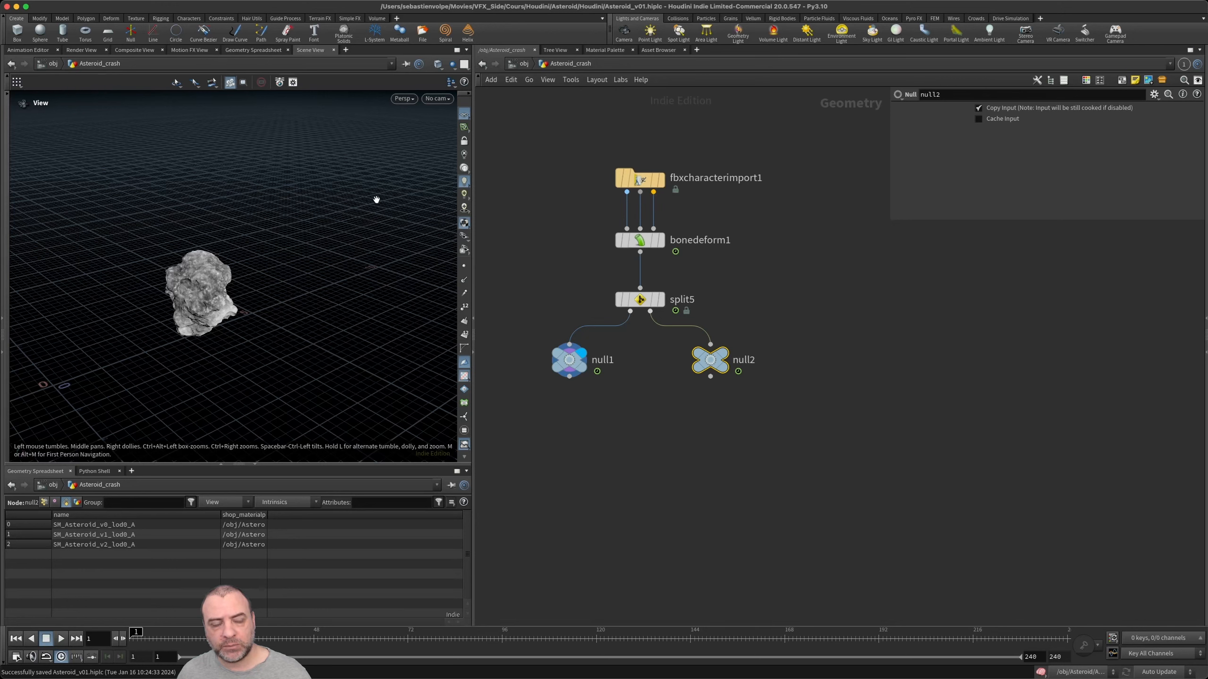
left_click_drag(243, 290, 256, 283)
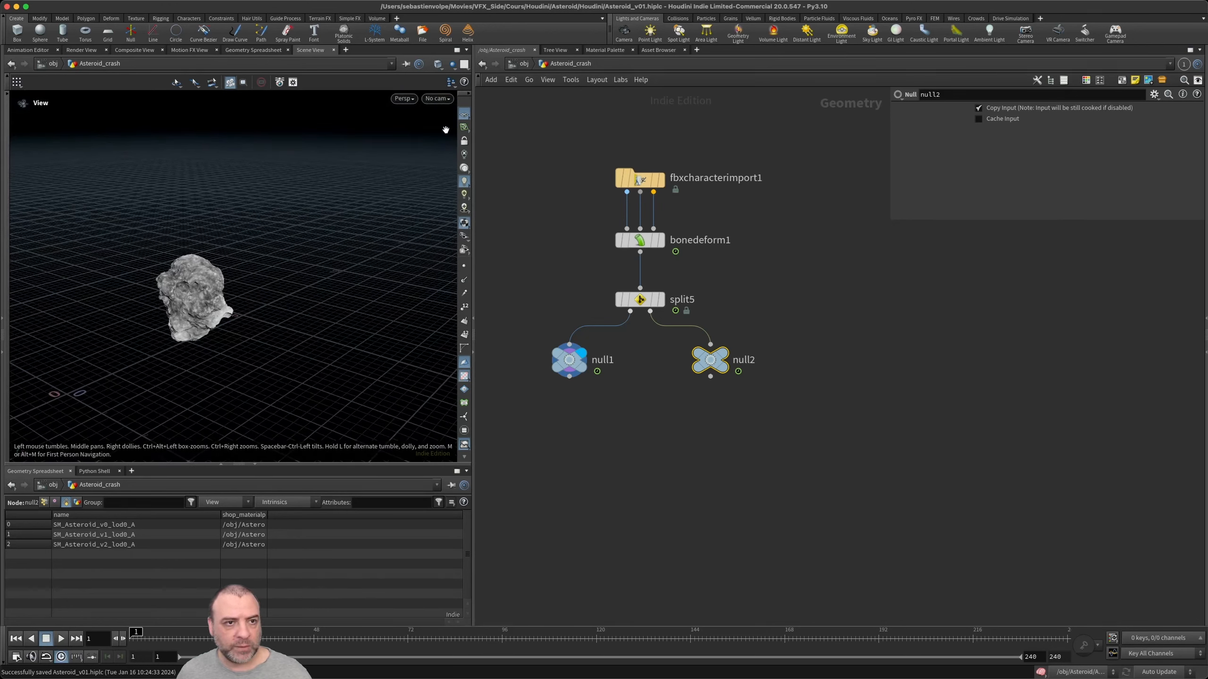
- Look through Cam_01 and scrub the animation to frame 175
left_click(434, 99)
left_click(444, 152)
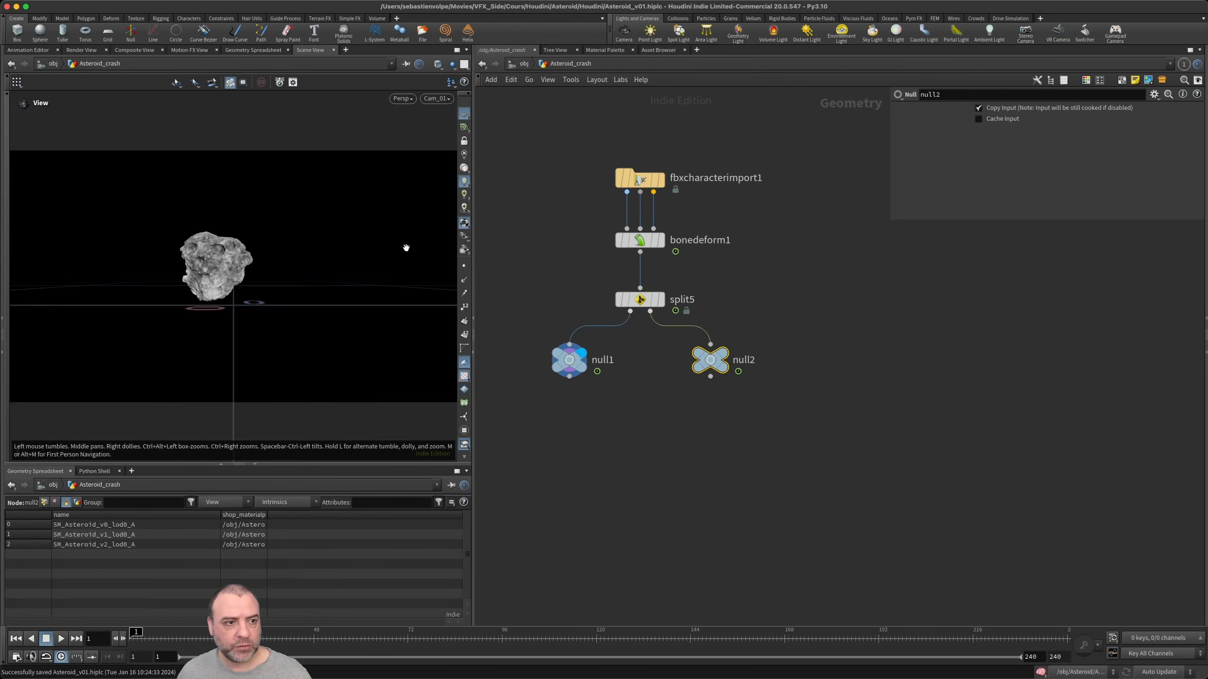
left_click_drag(440, 637, 813, 637)
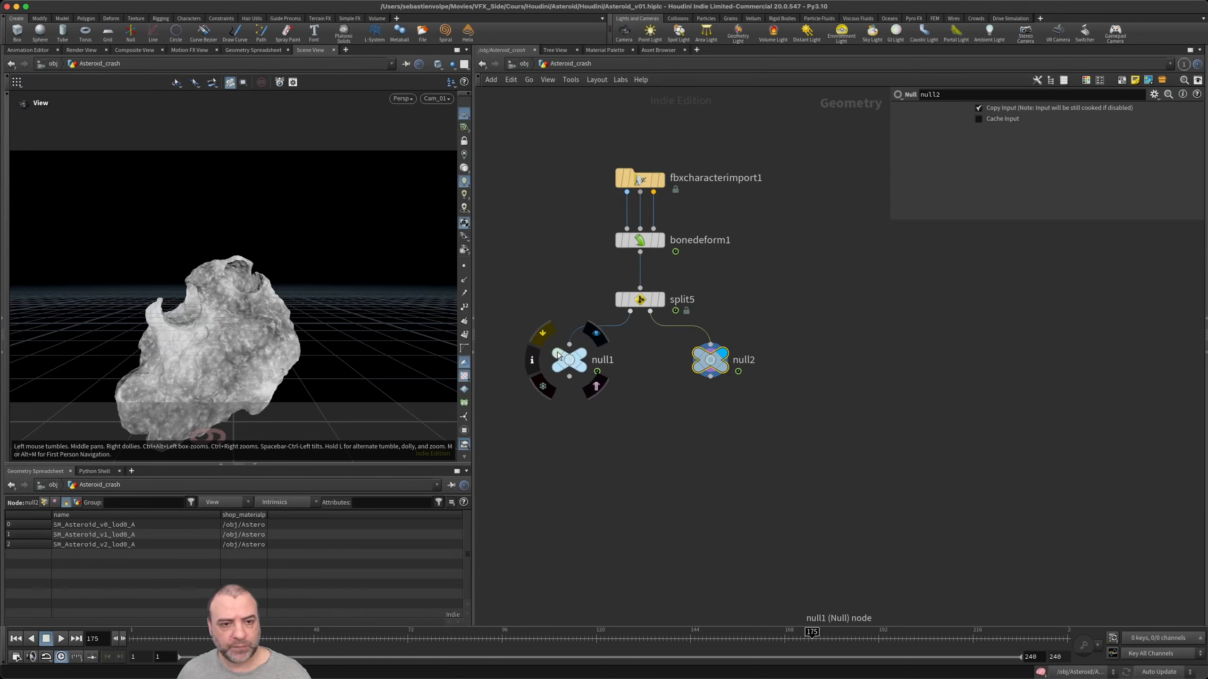
- Copy the asteroid name from the Split node's group and rename the node keep_SM_Asteroid_v3_lod0_A
left_click(635, 303)
key("ctrl+c")
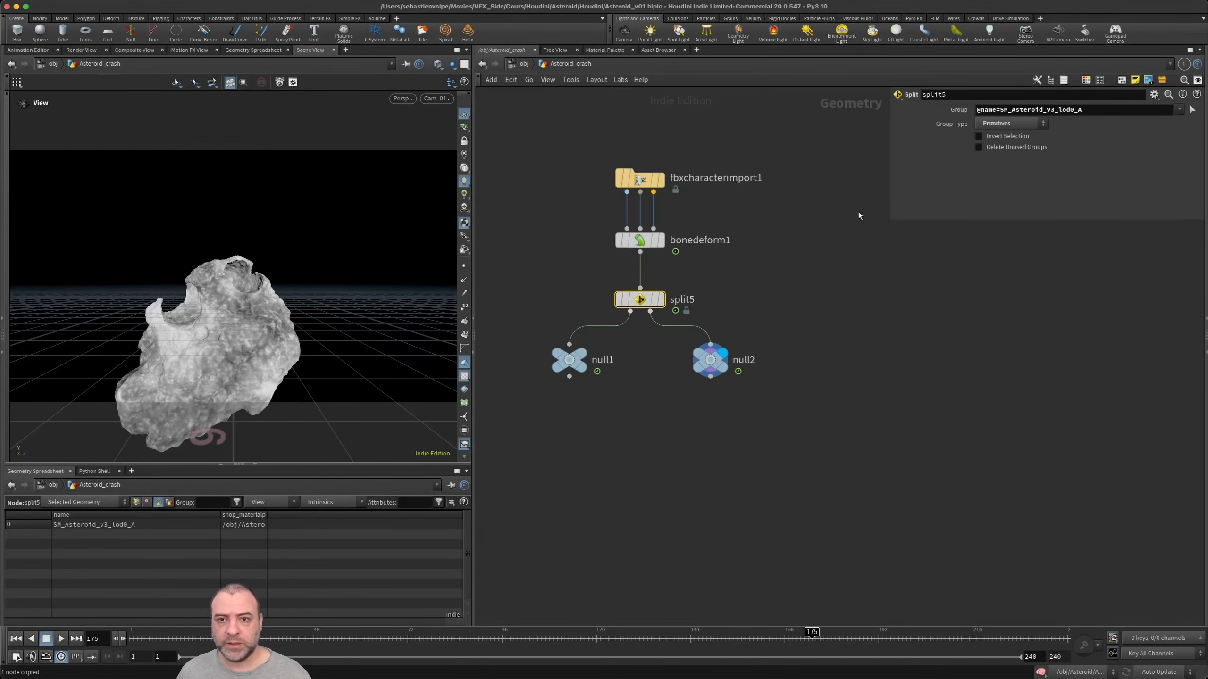
left_click_drag(1096, 110, 997, 127)
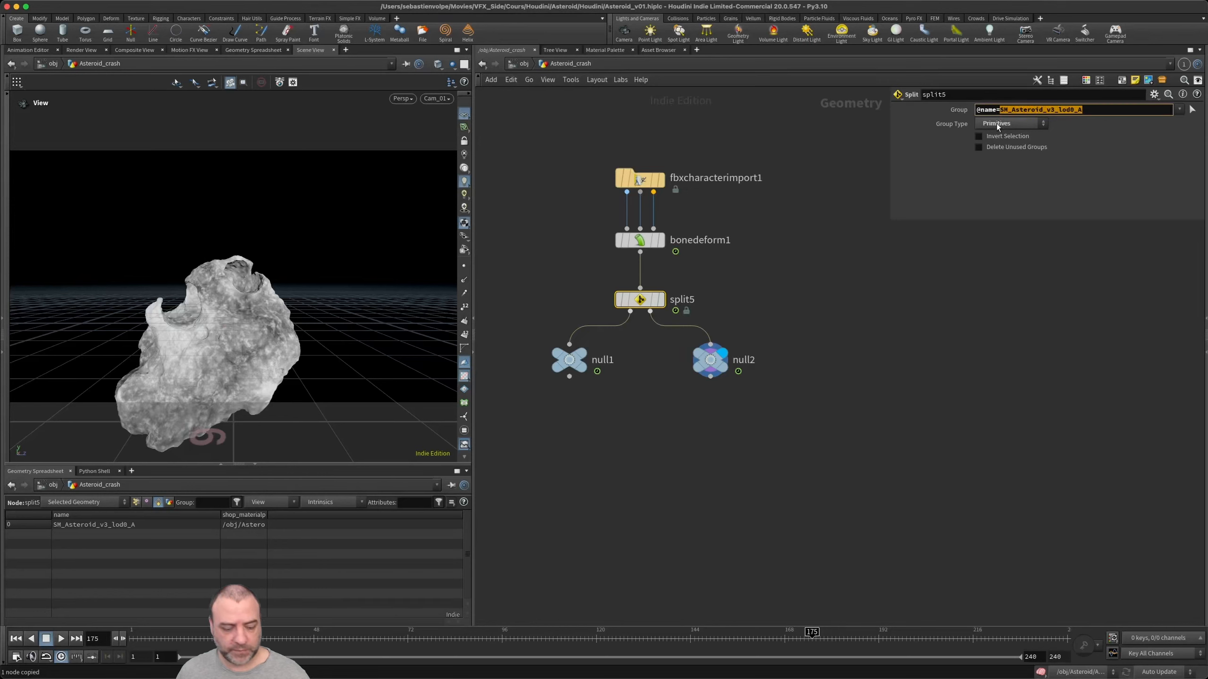
double_click(692, 301)
type("keep")
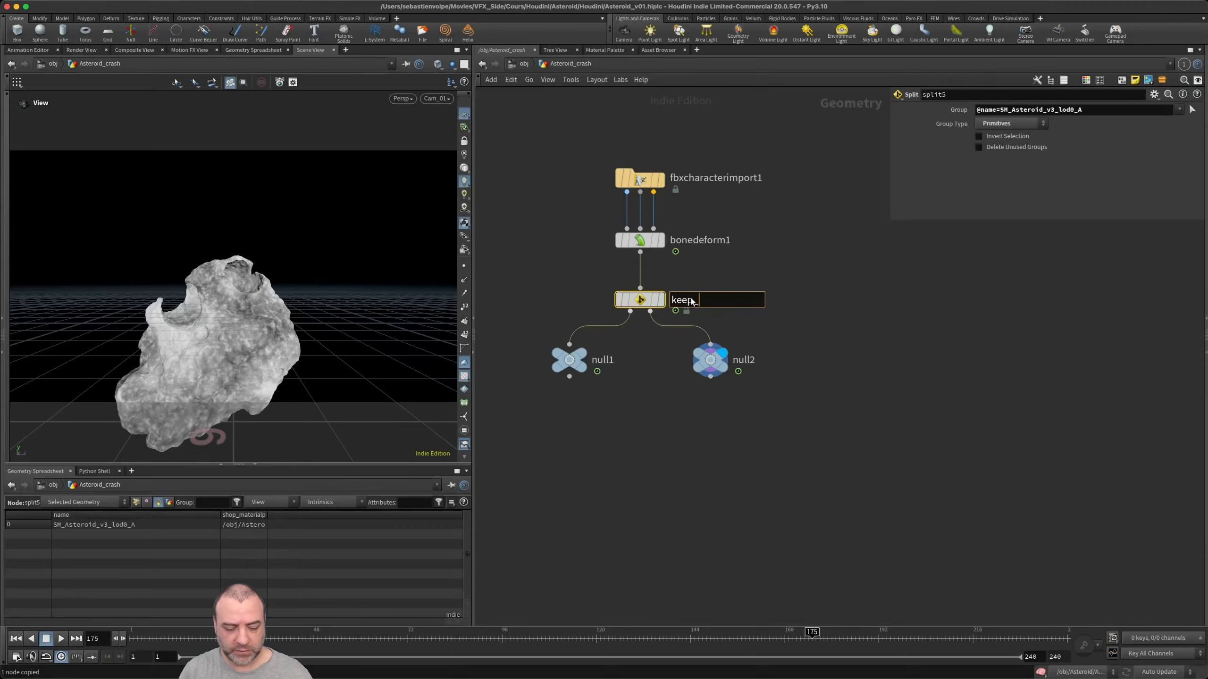
type("_")
key("super+v")
key("Return")
- Hide the Geometry Spreadsheet, widen the perspective viewport and display null1
scroll(754, 342, "down", 2)
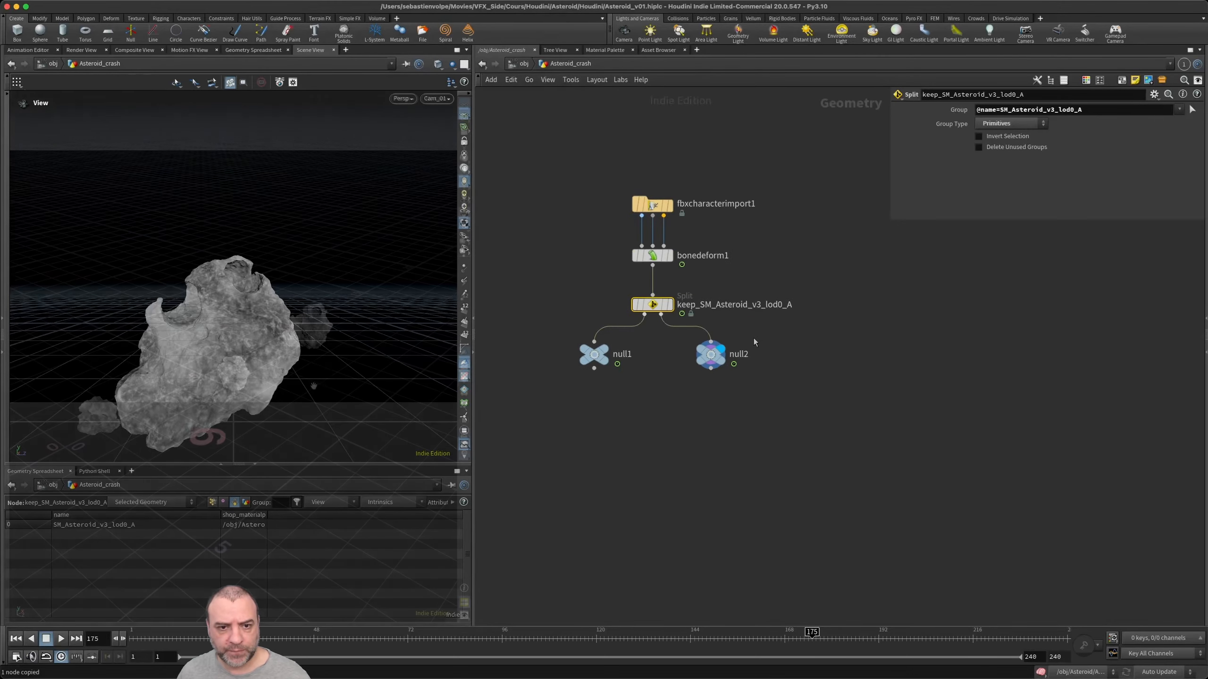
key("ctrl+b")
left_click_drag(248, 361, 409, 324)
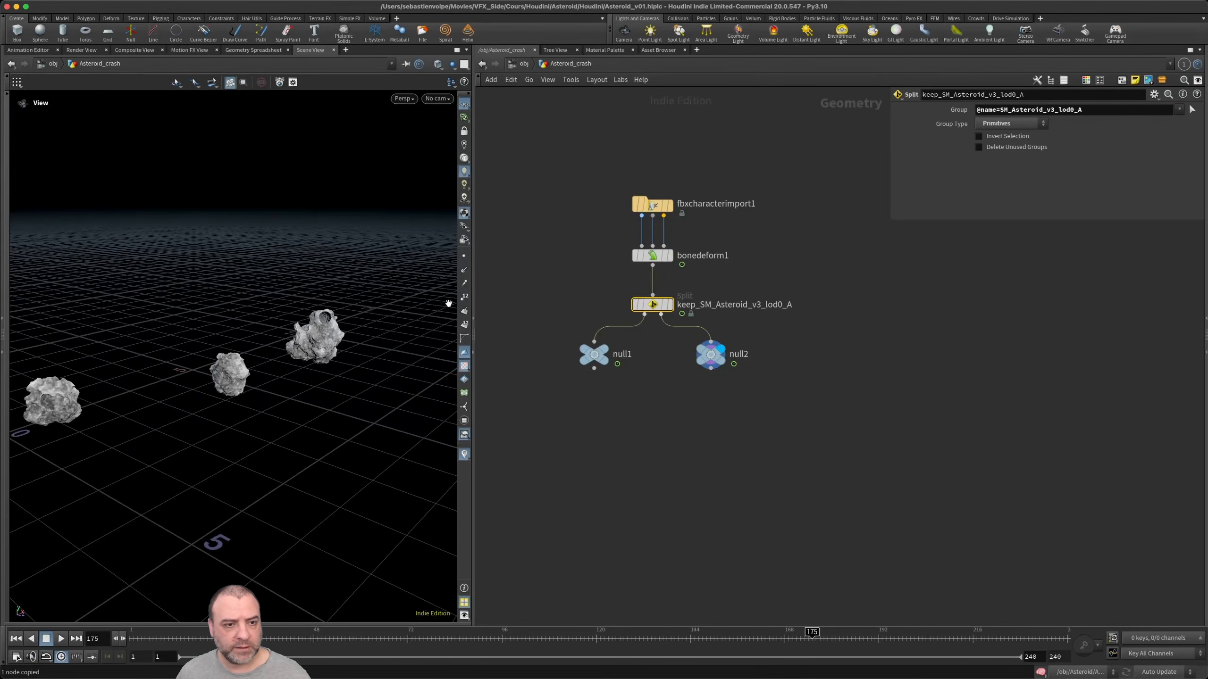
left_click_drag(473, 304, 542, 309)
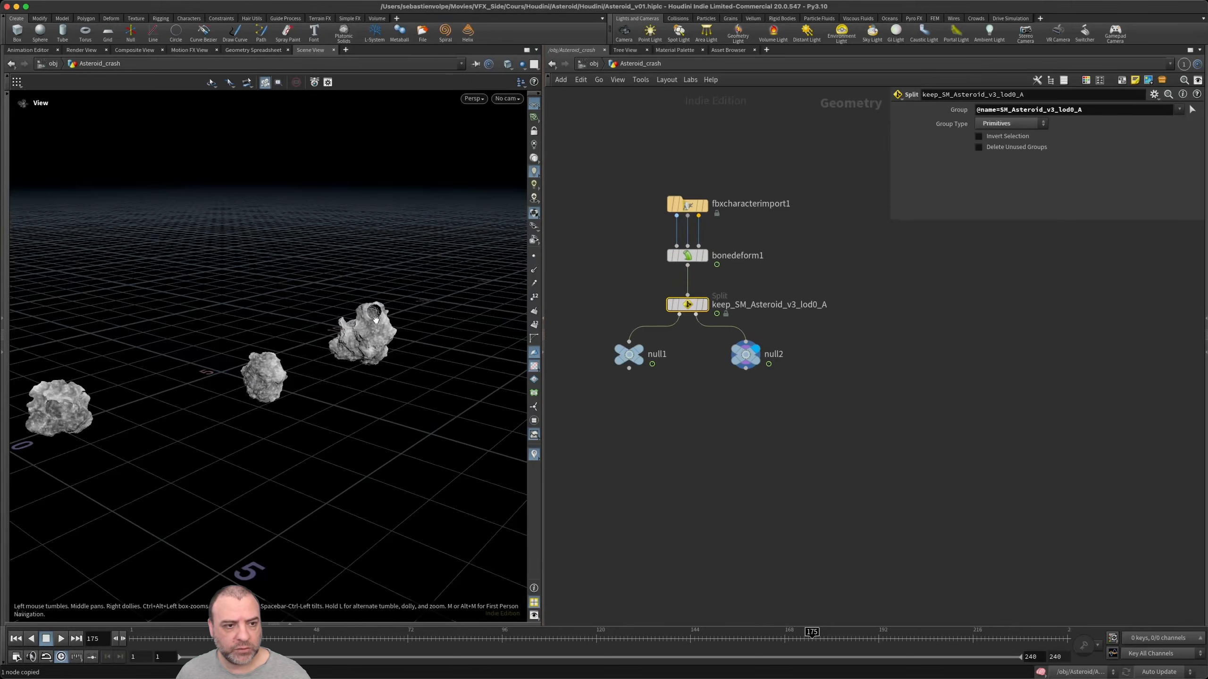
left_click_drag(375, 319, 496, 330)
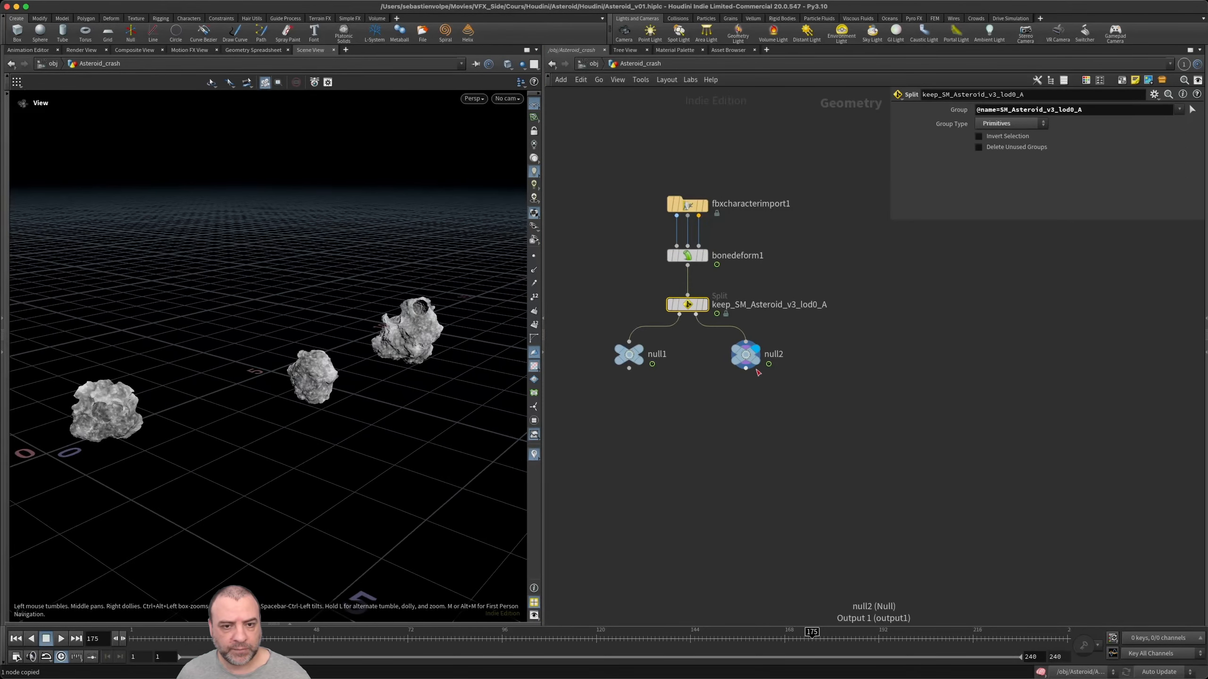
left_click(652, 332)
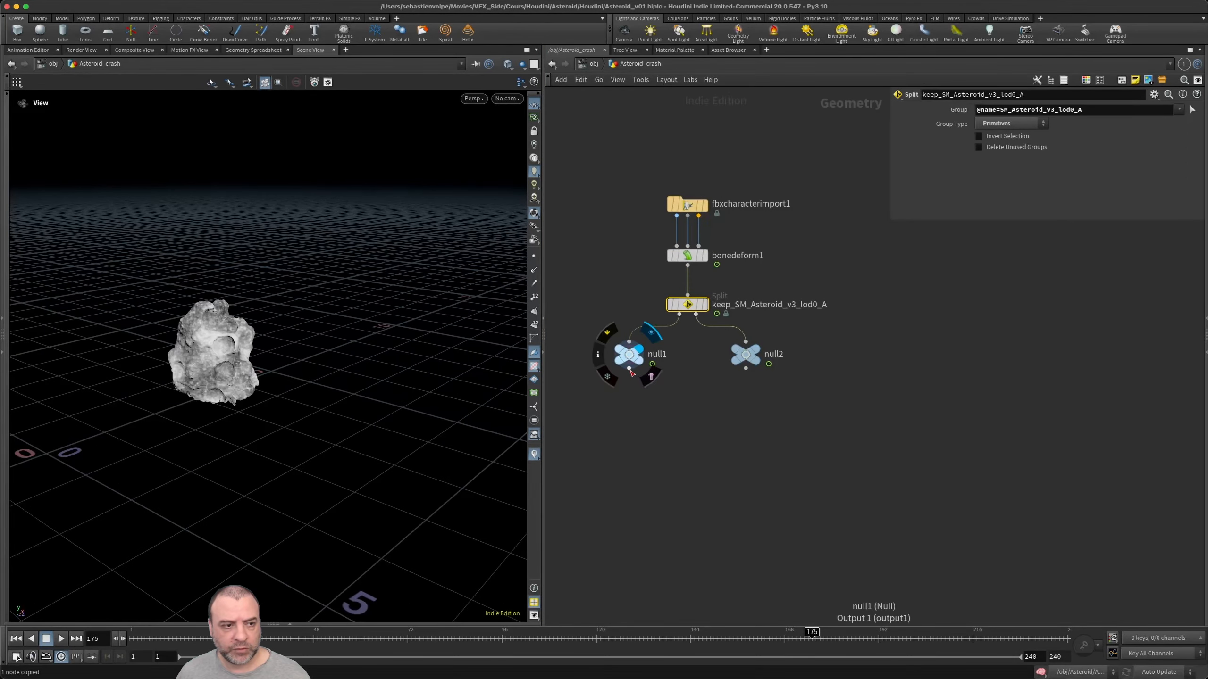
- Combine null1 and null2 in a new Merge node placed below them and display the merged result
left_click(629, 368)
key("Tab")
type("me")
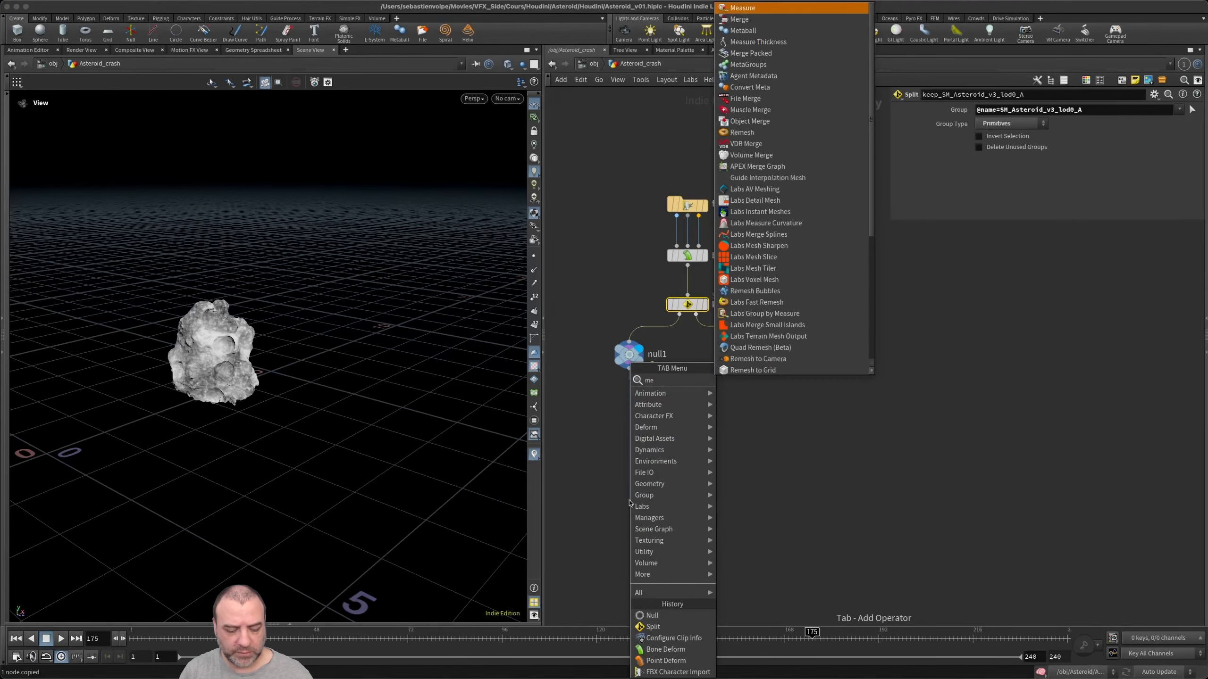
type("rge")
key("Return")
left_click_drag(639, 504, 697, 521)
left_click(749, 371)
left_click(713, 521)
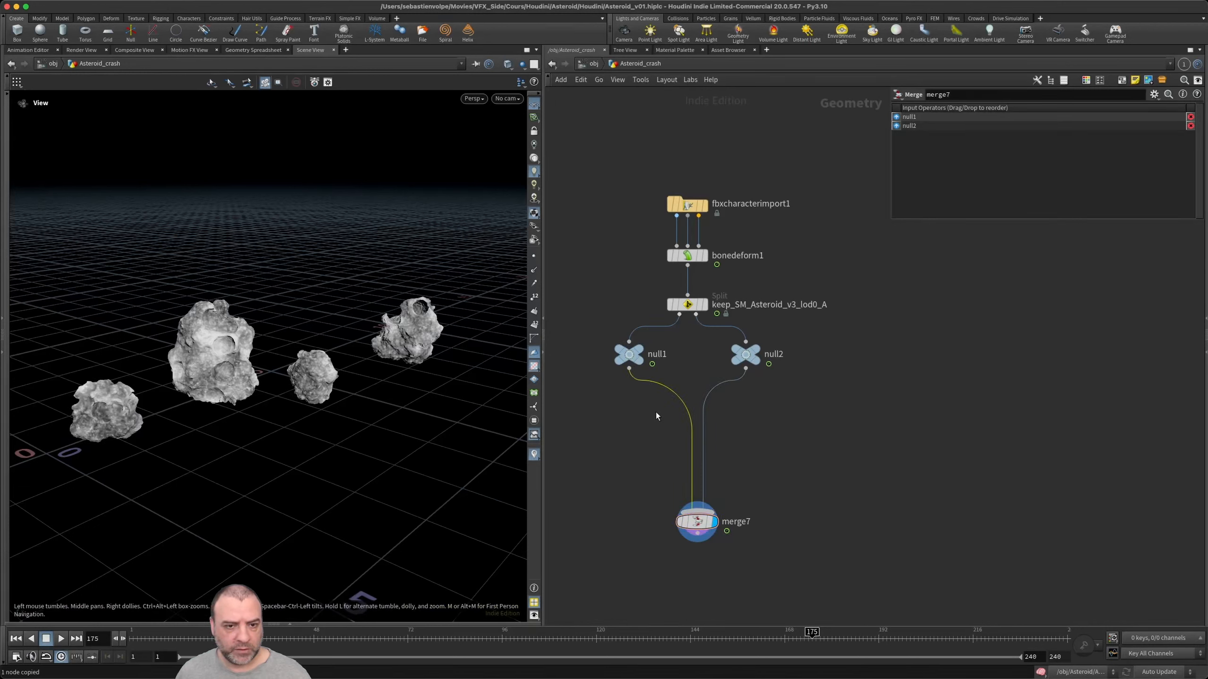
- Insert a Transform node on the wire between null1 and the merge, and scrub the timeline to frame 160
key("Tab")
type("tran")
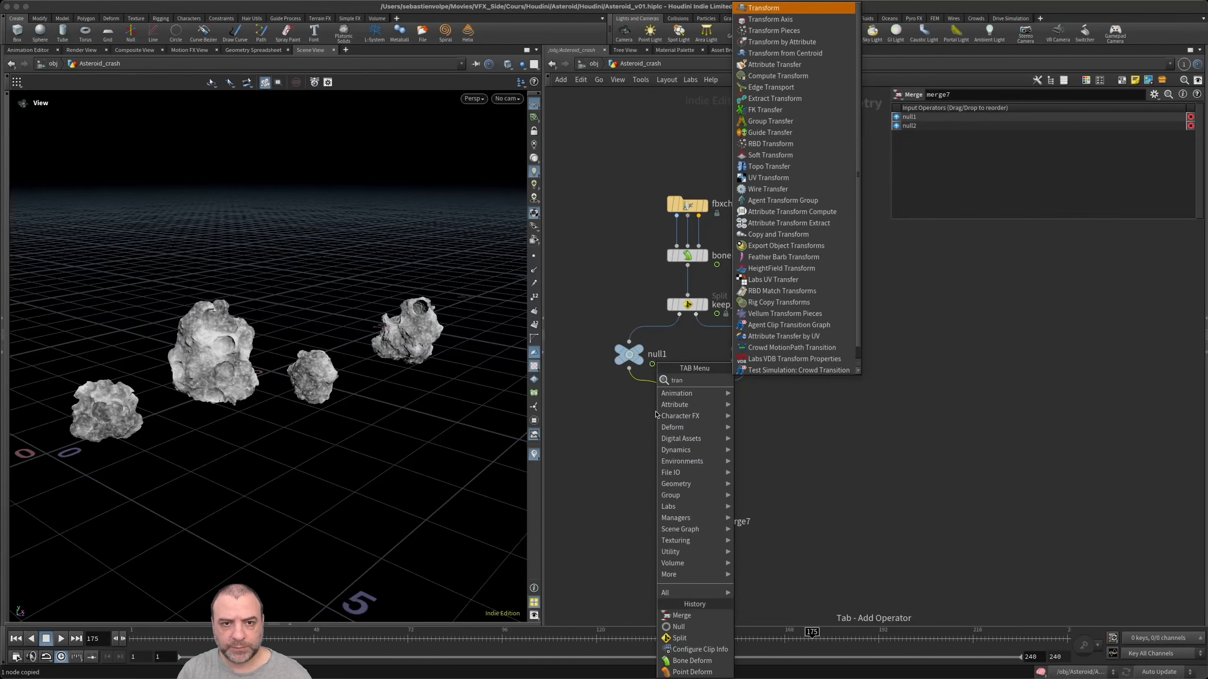
key("Return")
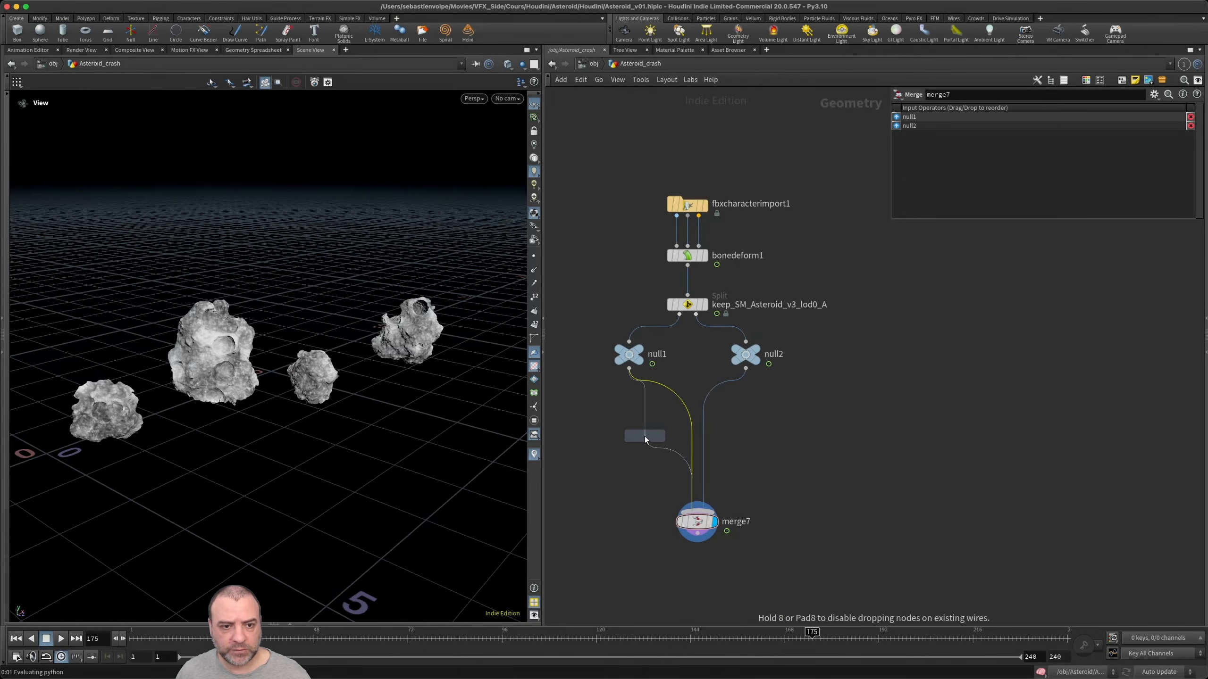
left_click(627, 448)
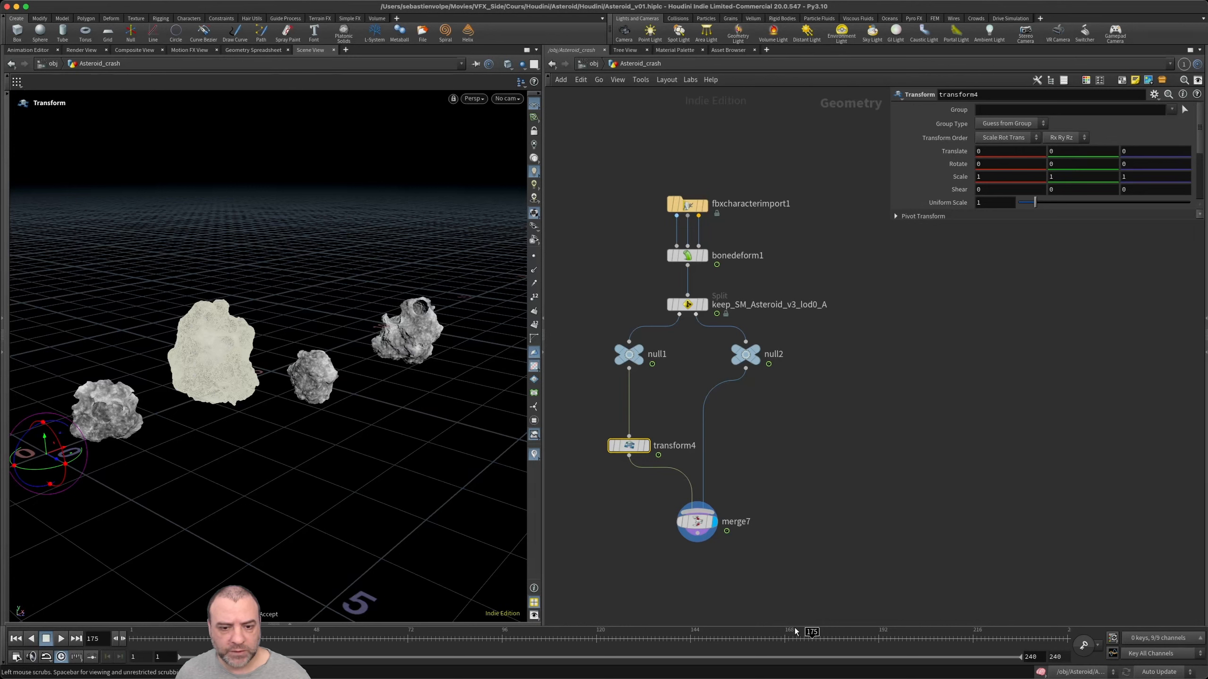
left_click_drag(696, 640, 752, 640)
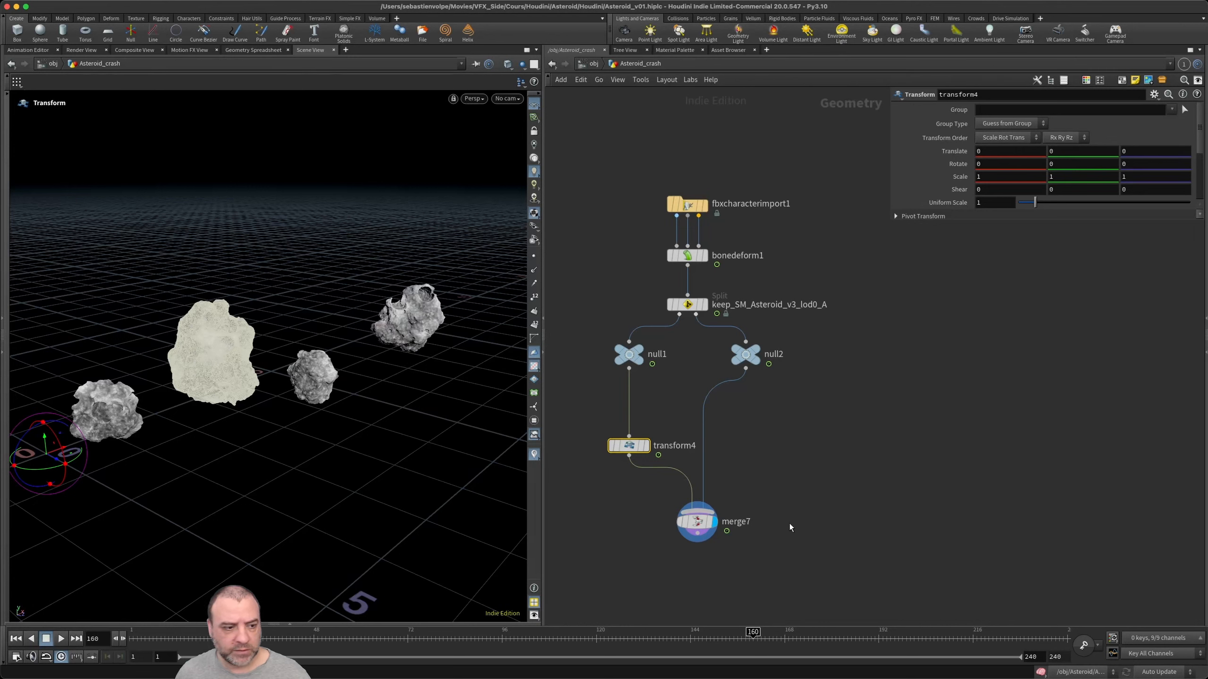
- Try moving the null1 asteroid with the viewport transform handle, and undo the move
left_click_drag(343, 412, 315, 415, "alt")
right_click_drag(315, 415, 252, 418, "alt")
middle_click_drag(252, 418, 274, 428, "alt")
key("Return")
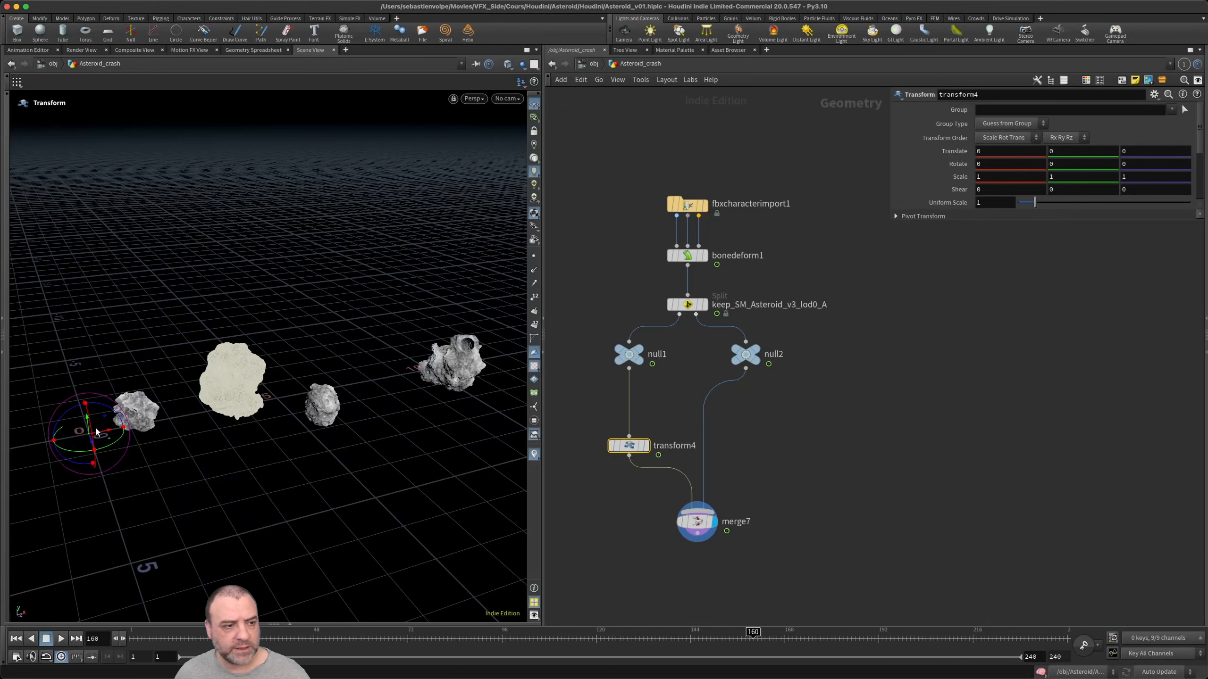
left_click_drag(106, 419, 148, 379)
key("ctrl+z")
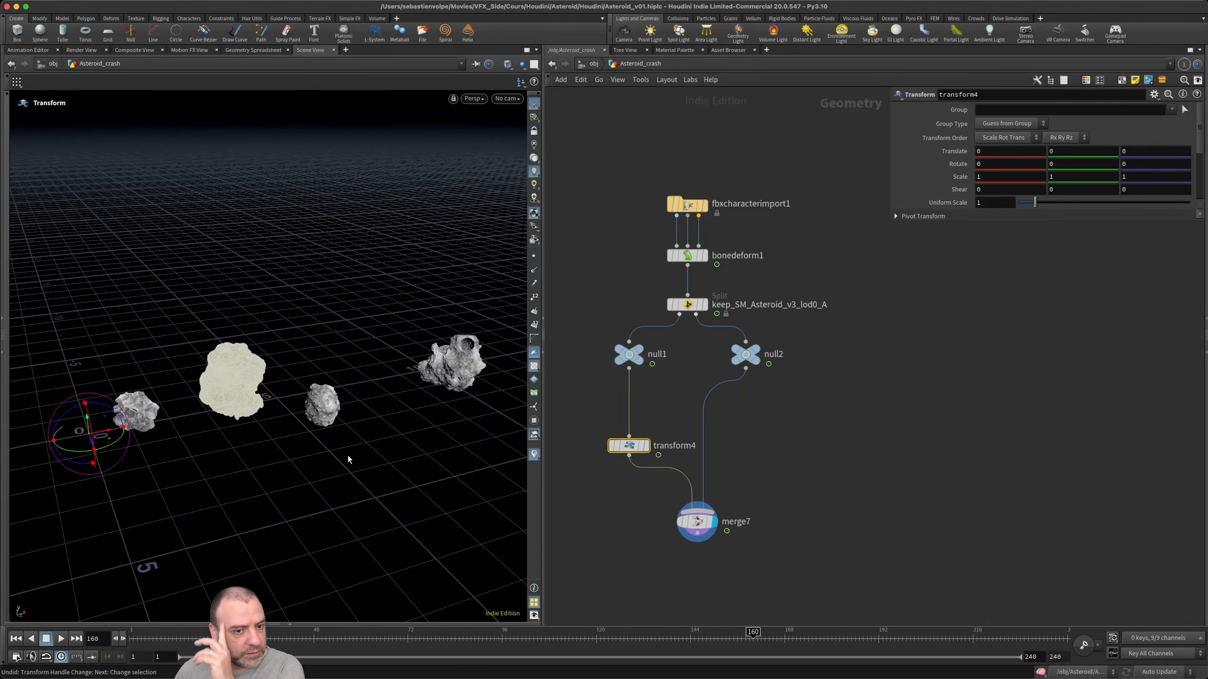
- Lower the merge node, enlarge the parameter area, and set the Transform's Pivot Translate to $CEX, $CEY, $CEZ
left_click_drag(695, 521, 698, 557)
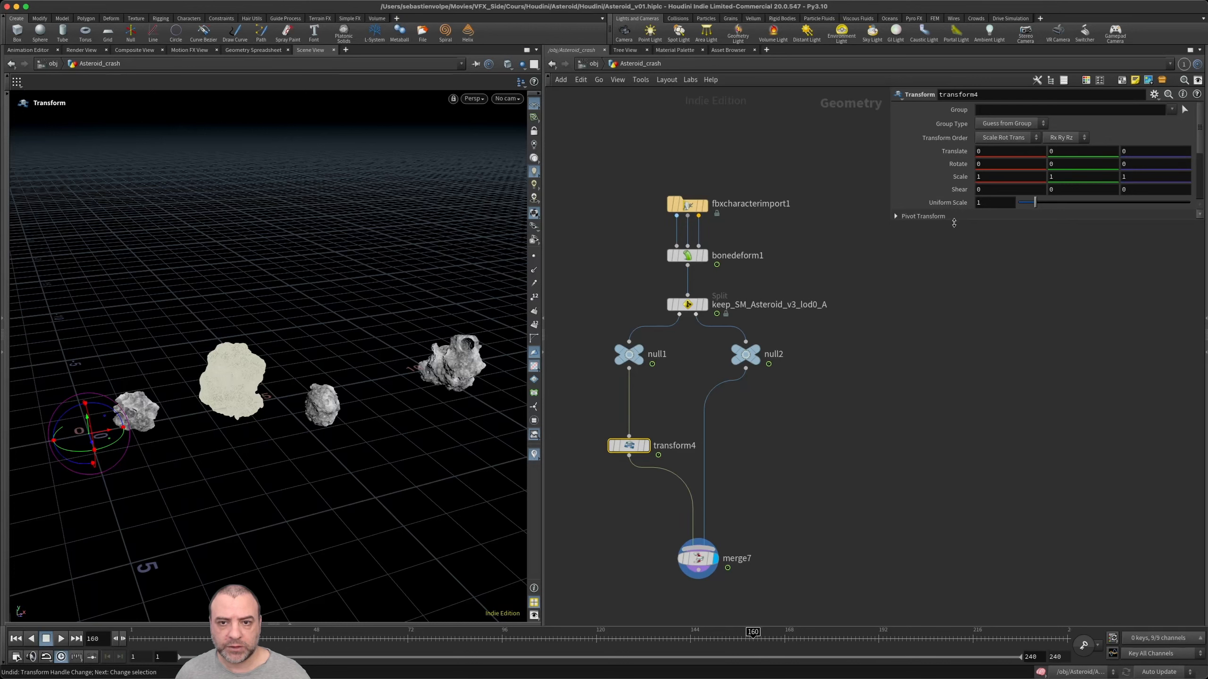
left_click_drag(952, 220, 959, 375)
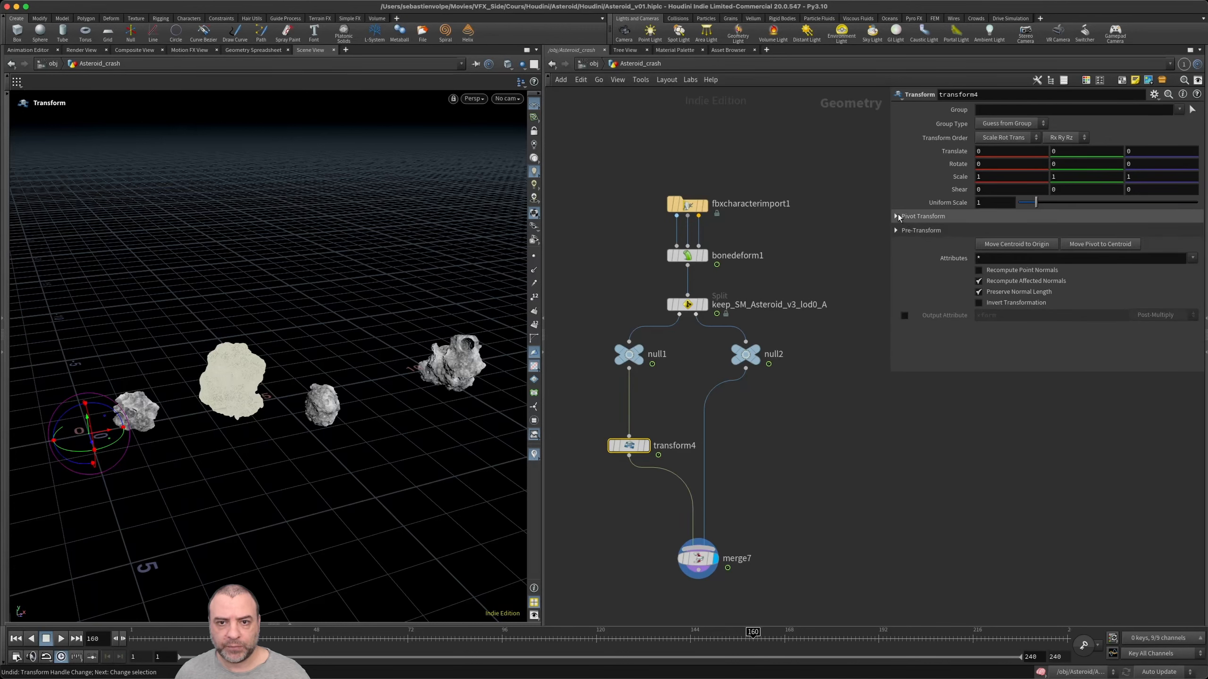
left_click(898, 215)
left_click(1005, 232)
type("$CEX")
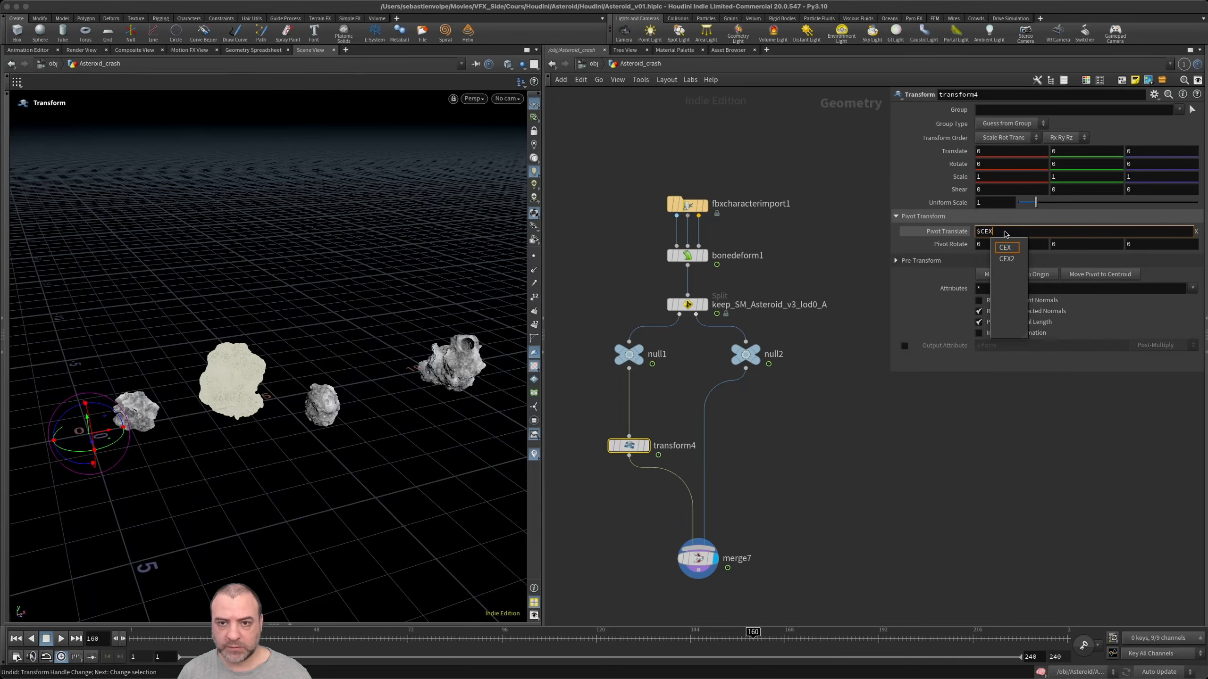
key("Return")
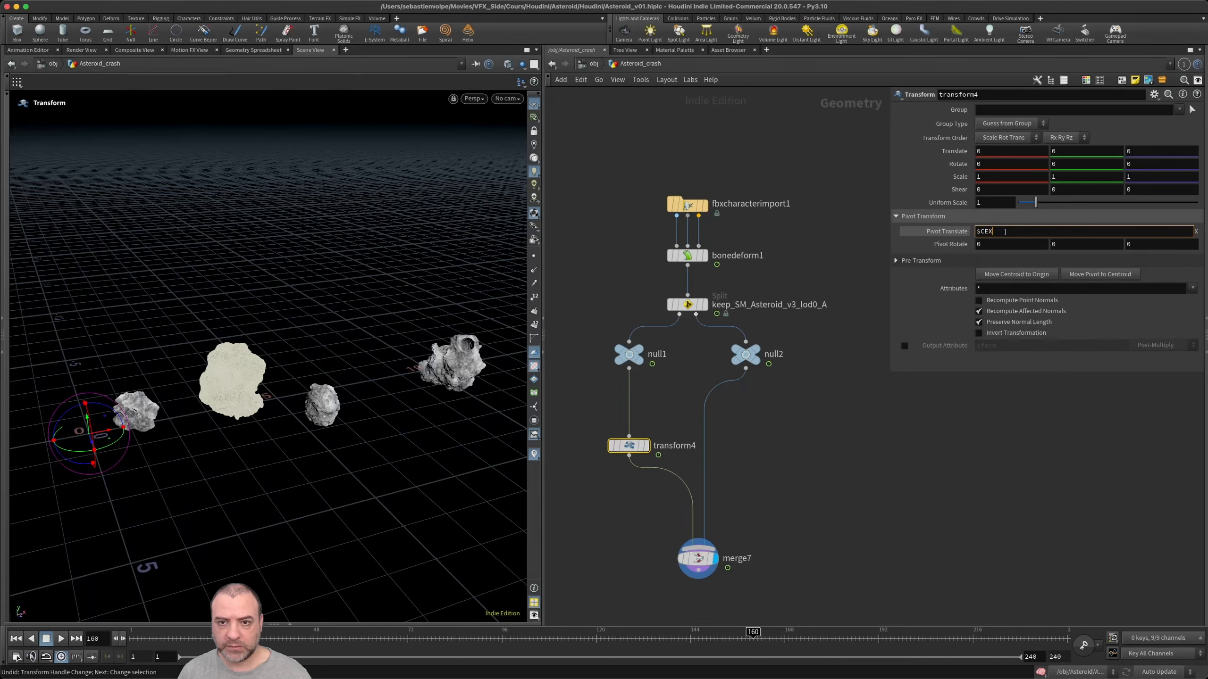
key("Tab")
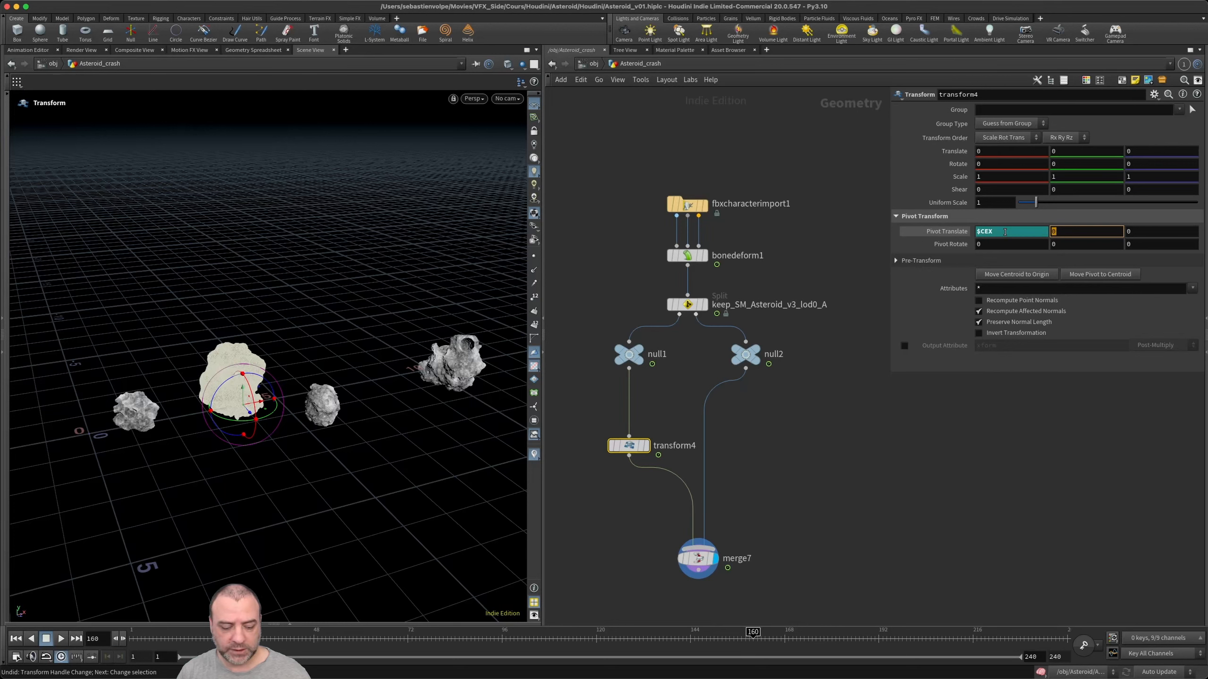
type("CE")
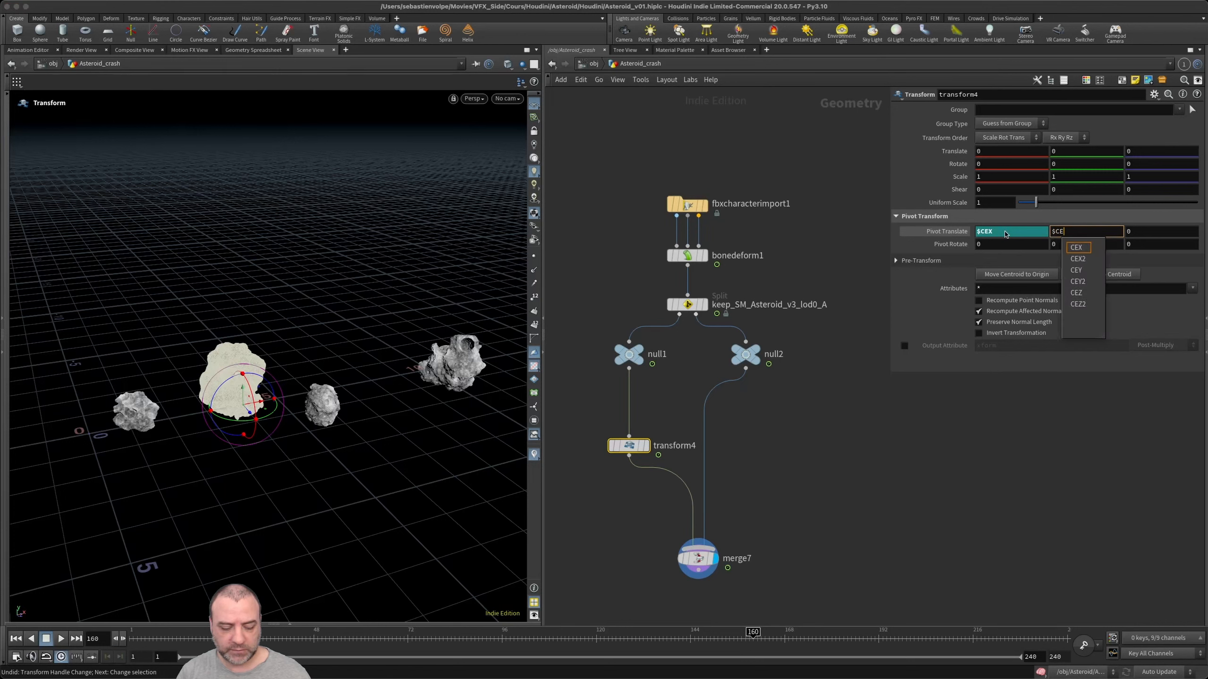
type("Y")
key("Tab")
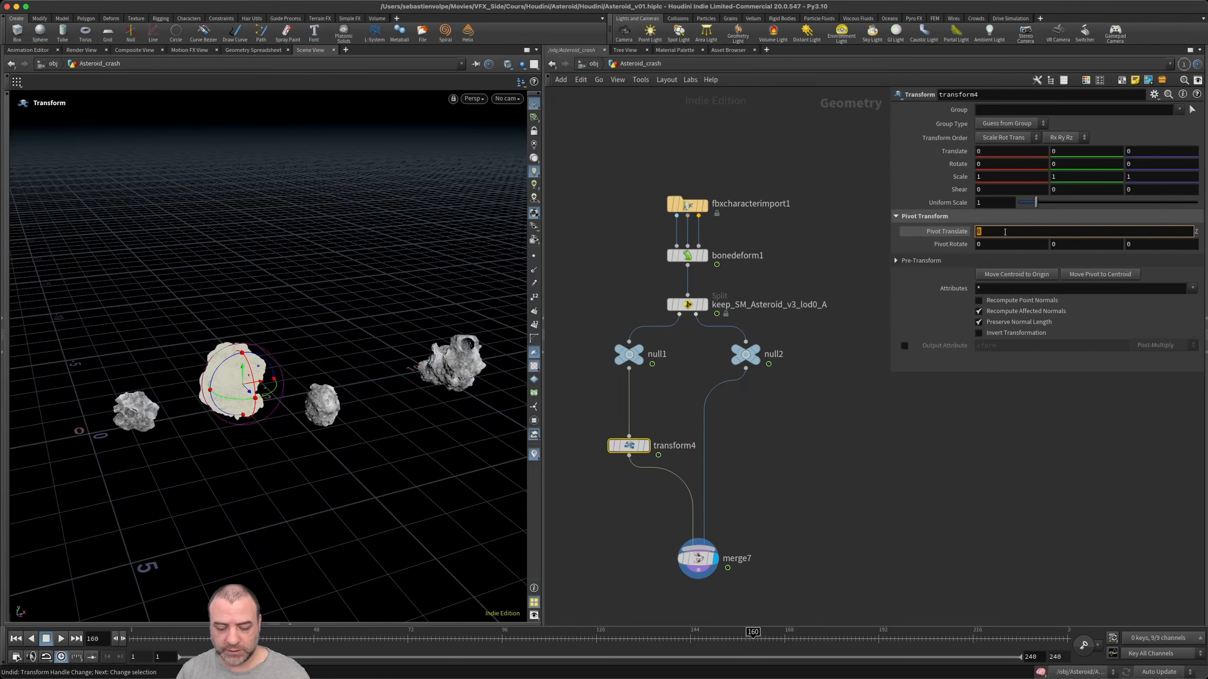
type("$CEZ")
key("Return")
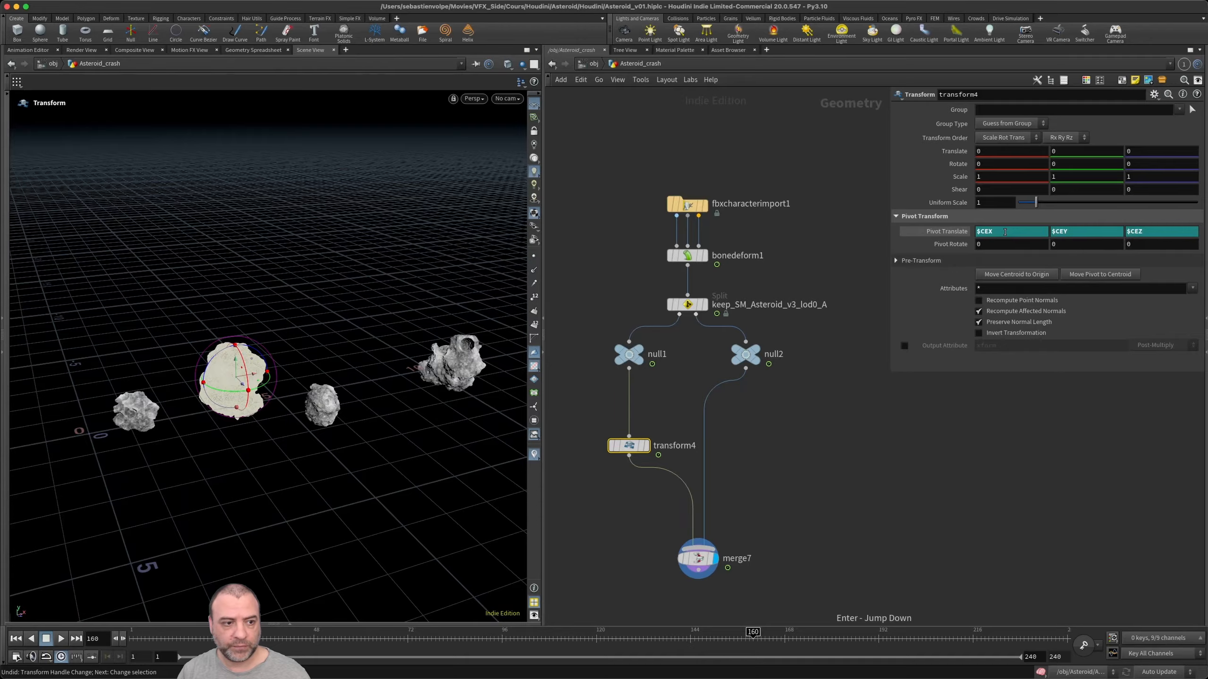
- Move the null1 asteroid above the farthest asteroid, to a Translate of about 6.18, 1.36, 0
key("Escape")
scroll(305, 359, "up", 3)
left_click_drag(305, 359, 243, 399)
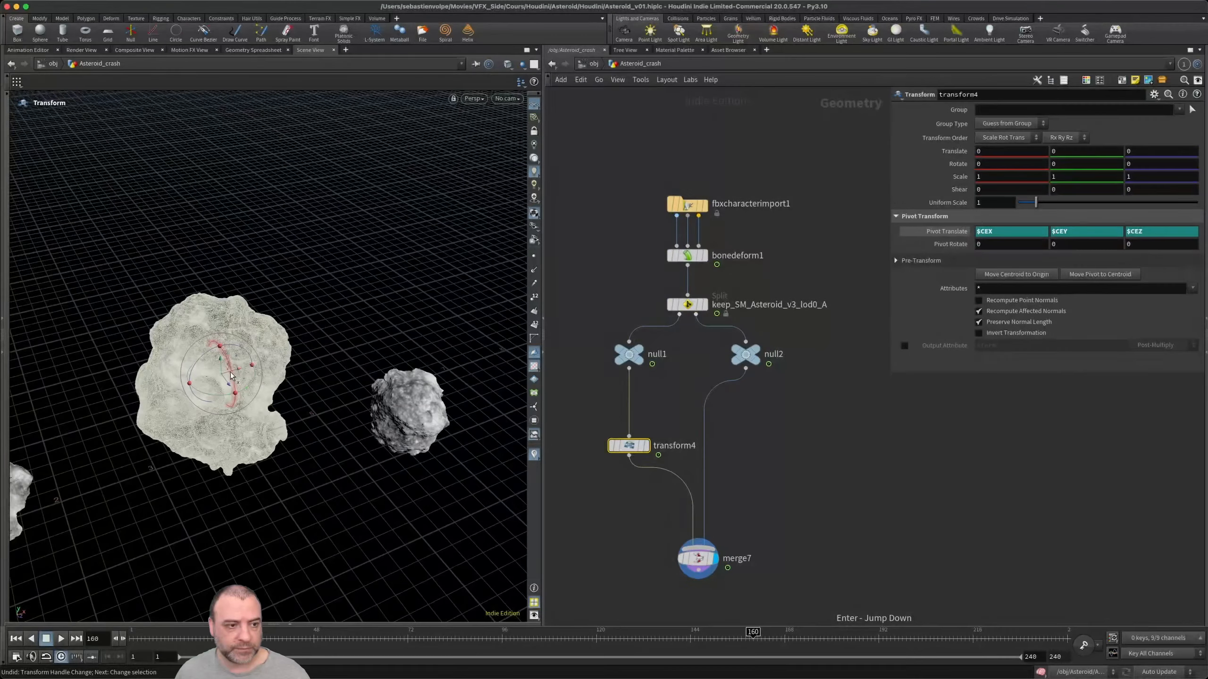
scroll(231, 372, "down", 5)
key("Return")
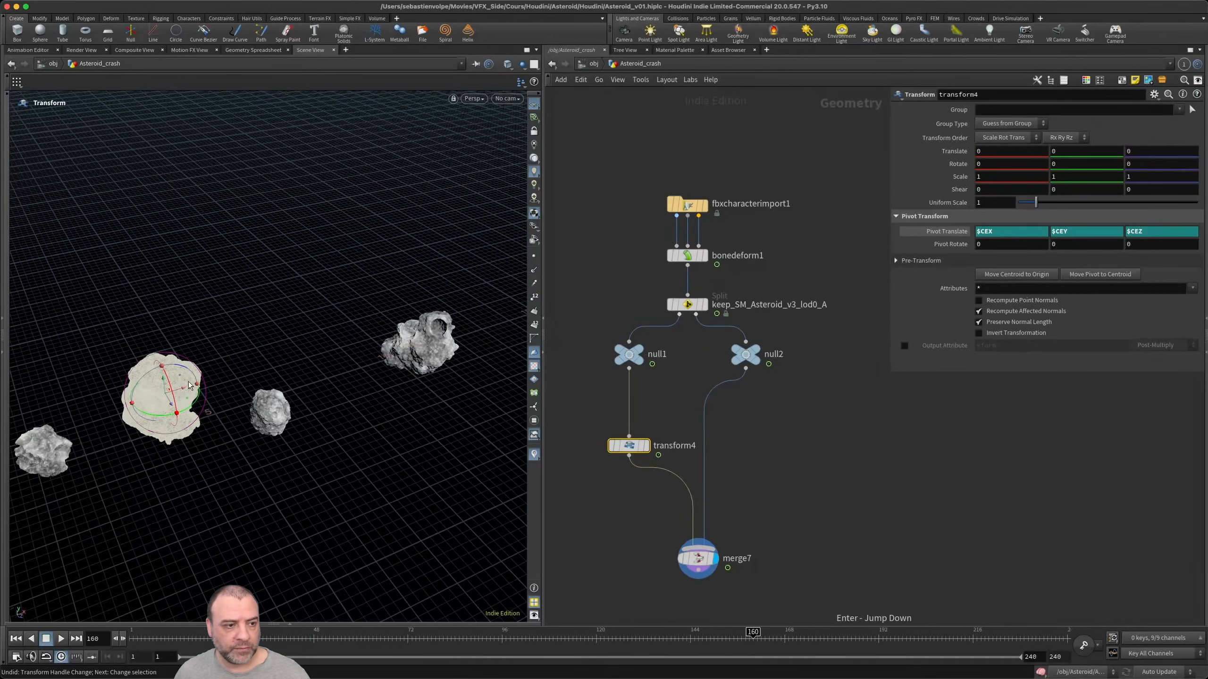
left_click_drag(180, 379, 411, 256)
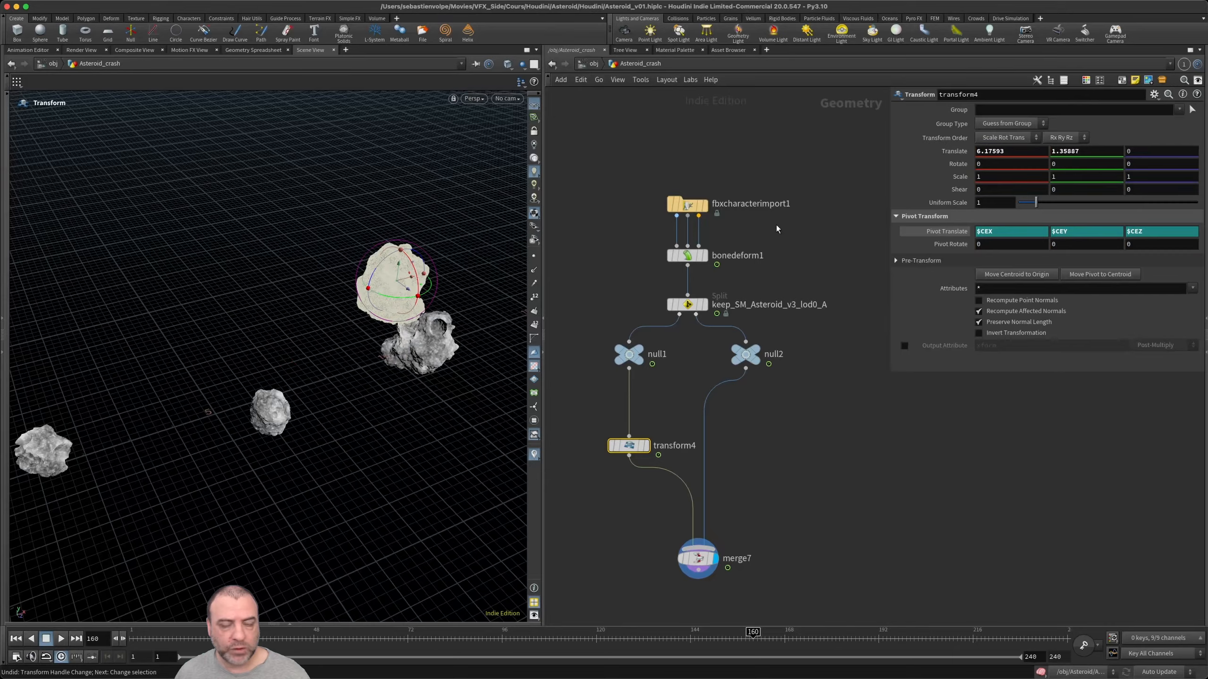
- Rotate the null1 asteroid about -63.8 degrees around its Y axis
left_click_drag(384, 365, 439, 326, "alt")
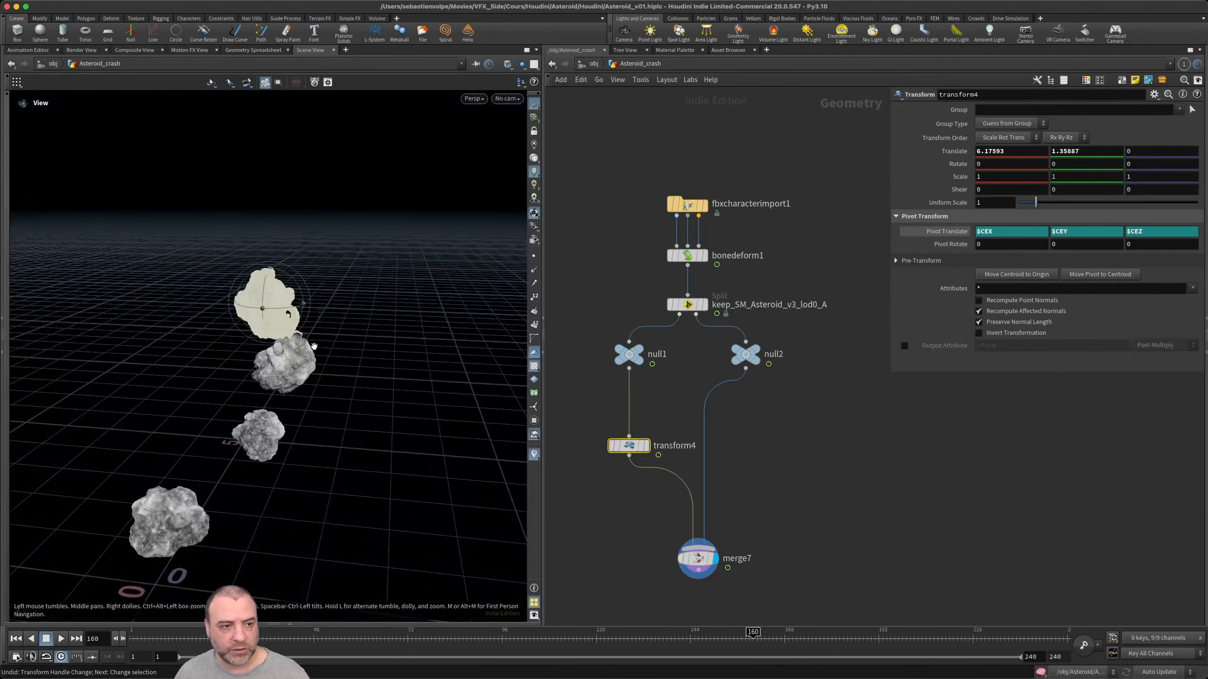
right_click_drag(438, 325, 541, 317, "alt")
left_click_drag(541, 316, 304, 326, "alt")
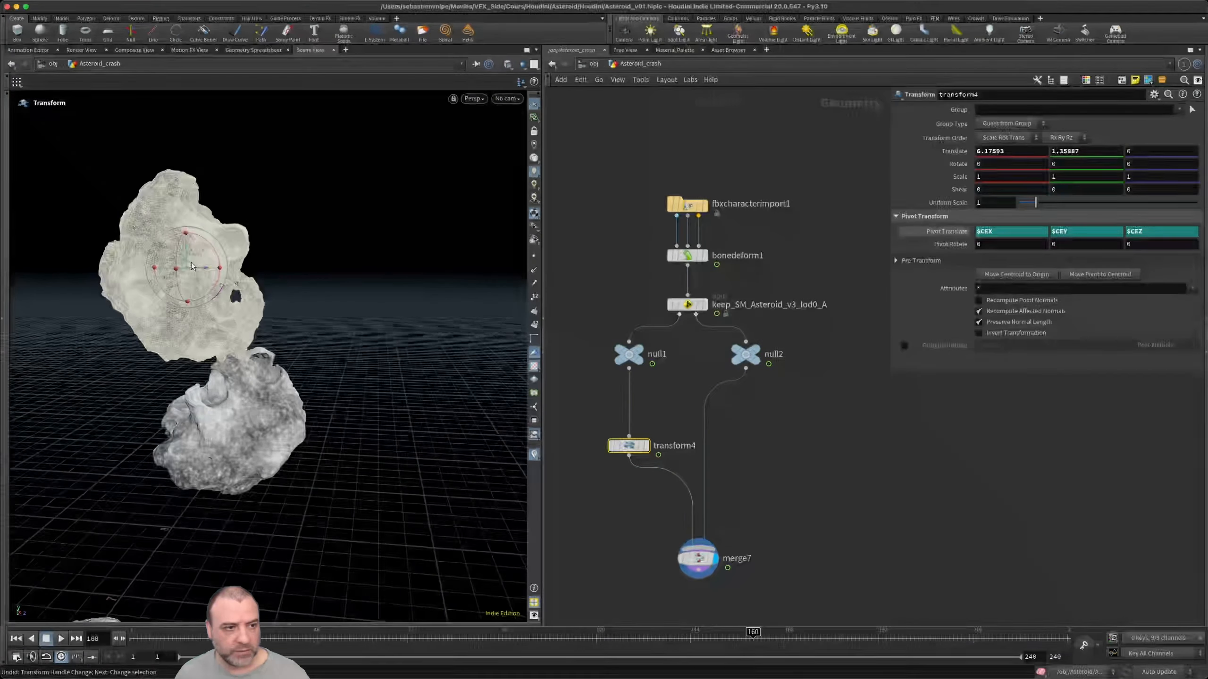
left_click_drag(209, 272, 266, 276)
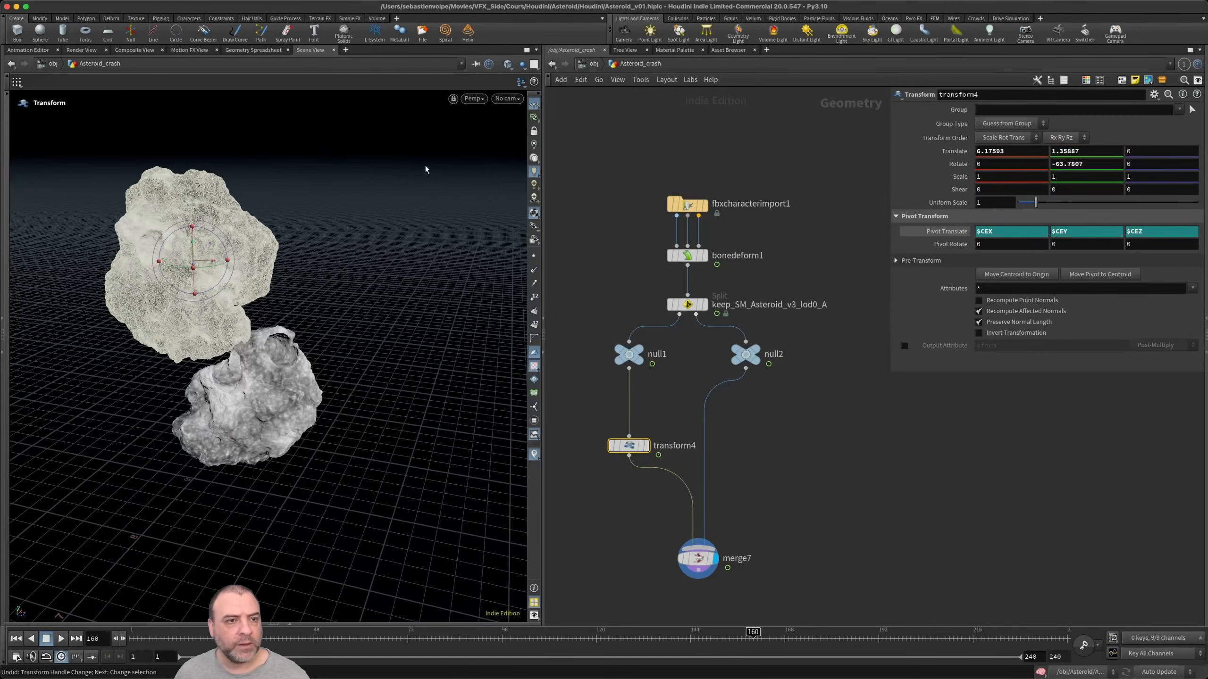
- Look through Cam_01 and lower the null1 asteroid onto the one beneath, to a Translate Y of about 0.52
left_click(504, 99)
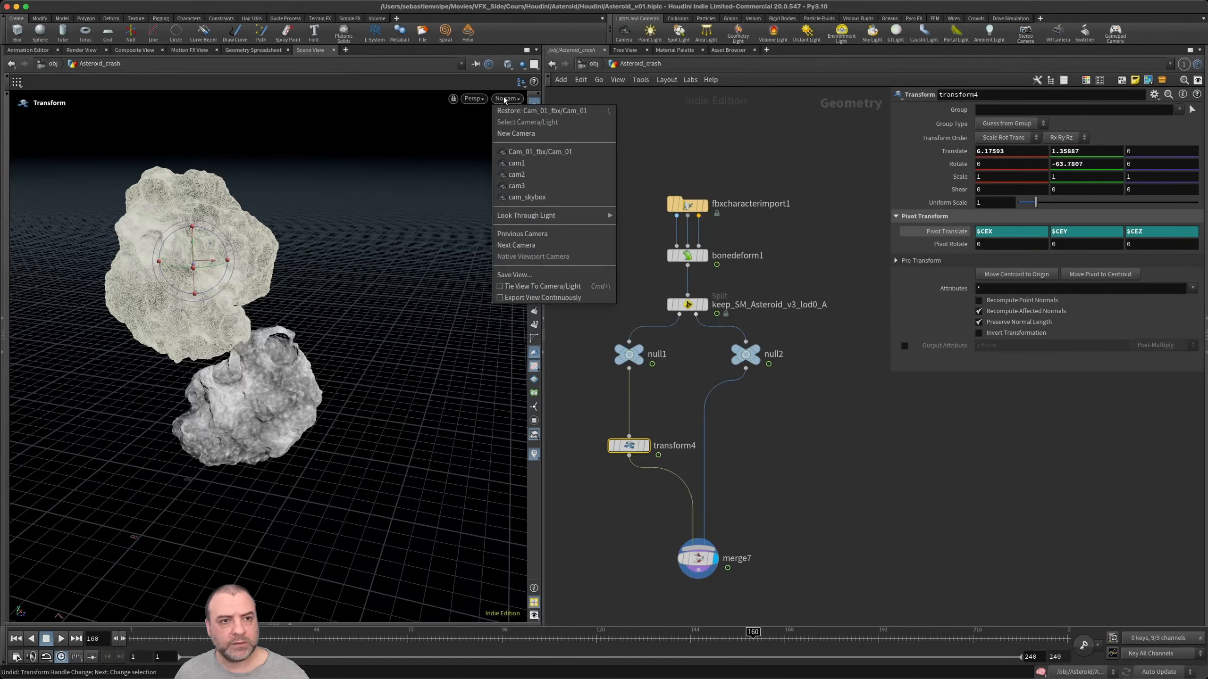
left_click(552, 152)
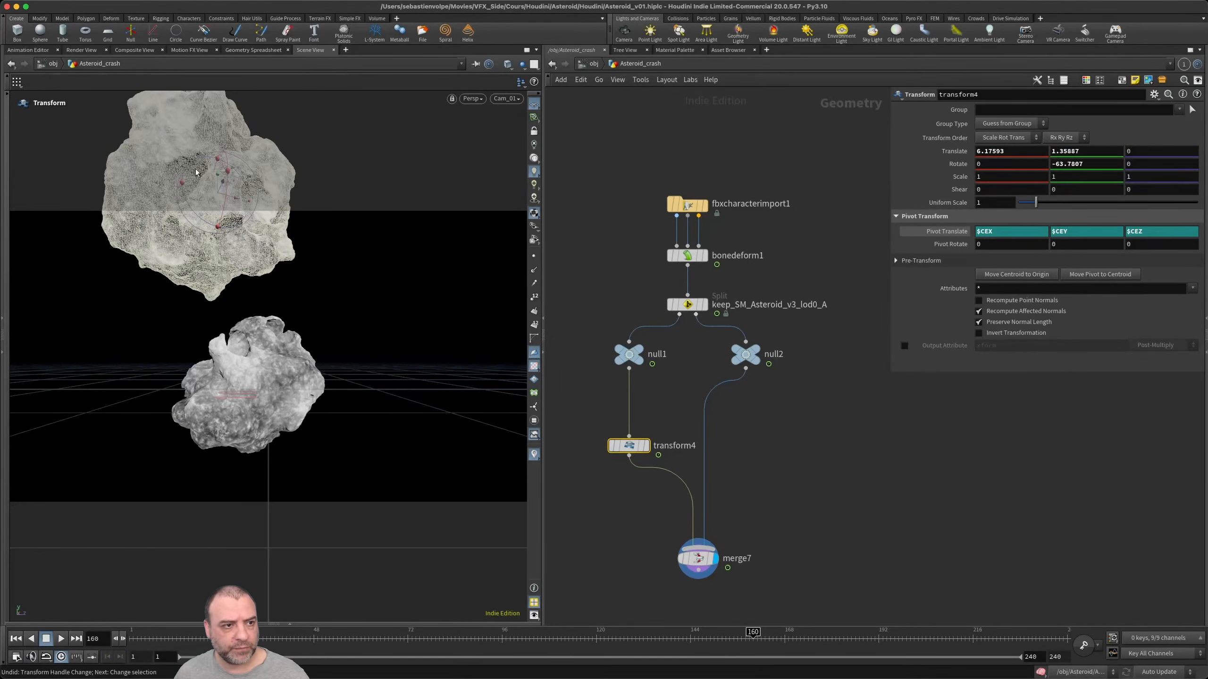
left_click_drag(220, 177, 240, 306)
- Cycle the transform handle's alignment through World, Construction Plane and Object, and open the handle's alignment options
key("m")
key("m")
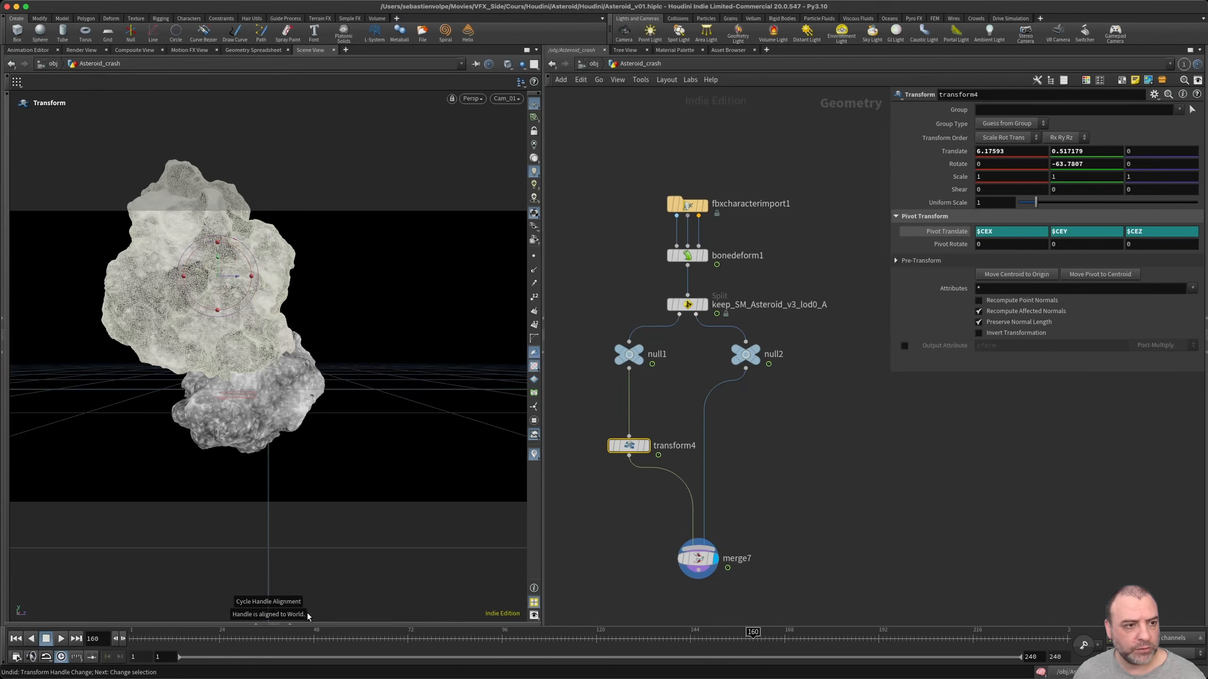
key("m")
left_click_drag(344, 313, 262, 310, "alt")
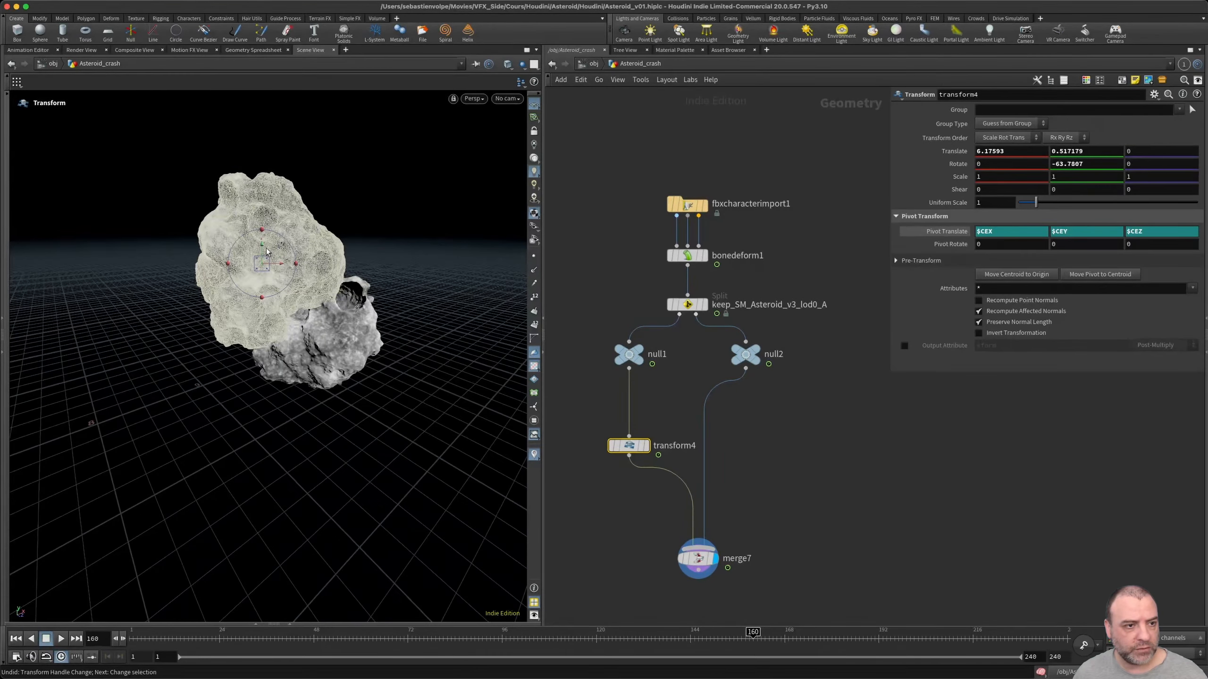
left_click_drag(267, 252, 350, 262, "alt")
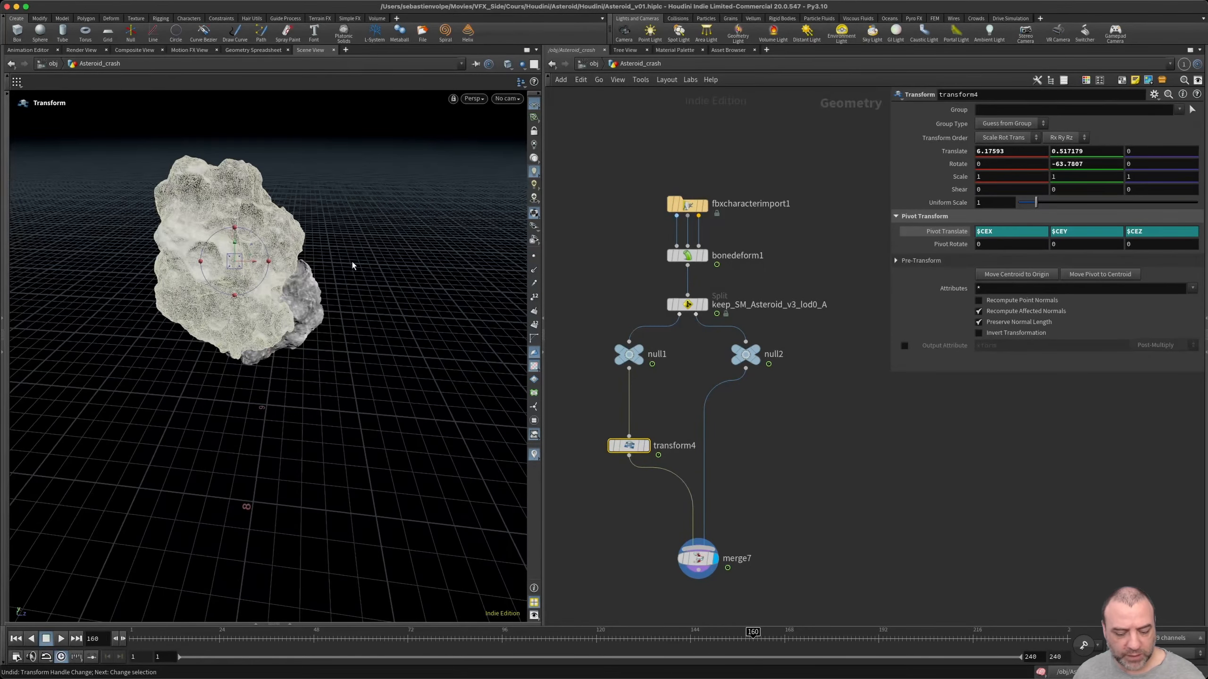
key("m")
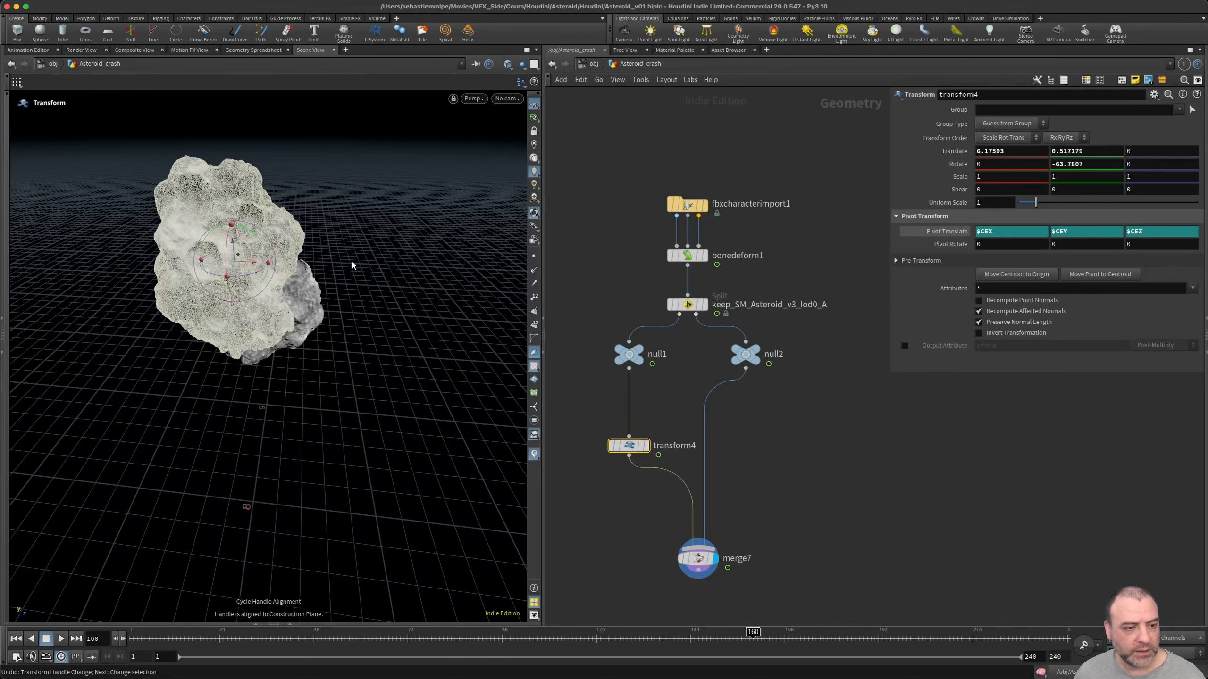
key("m")
key("m")
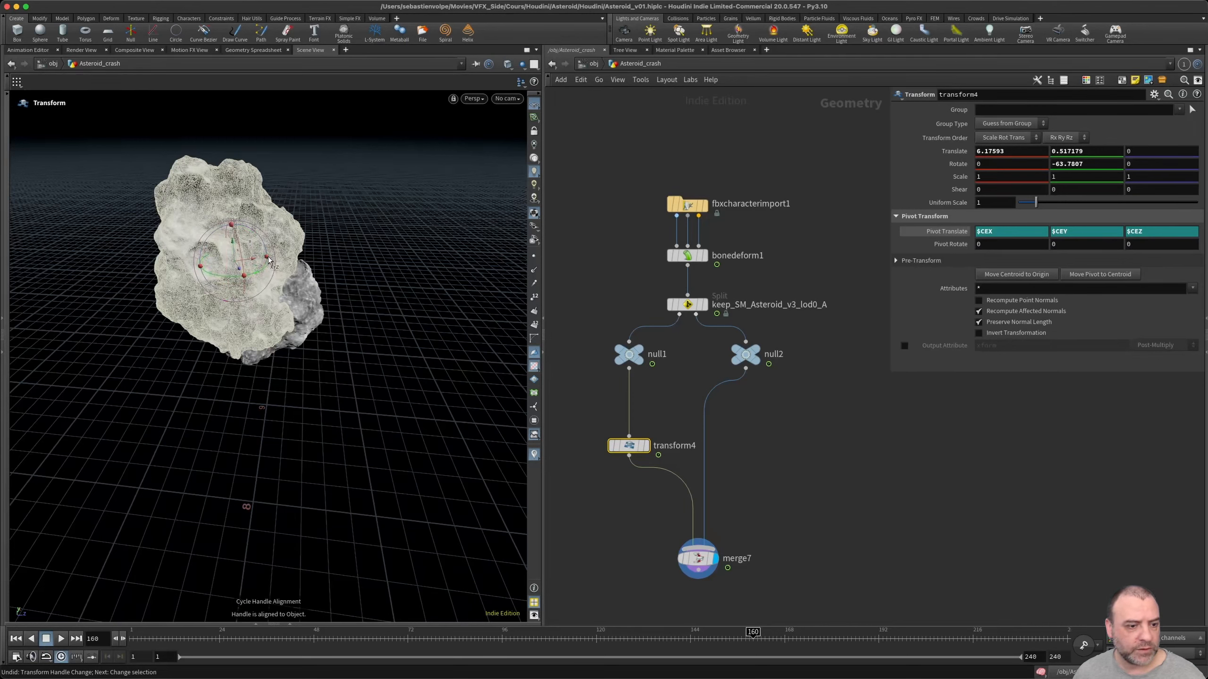
scroll(279, 309, "up", 5)
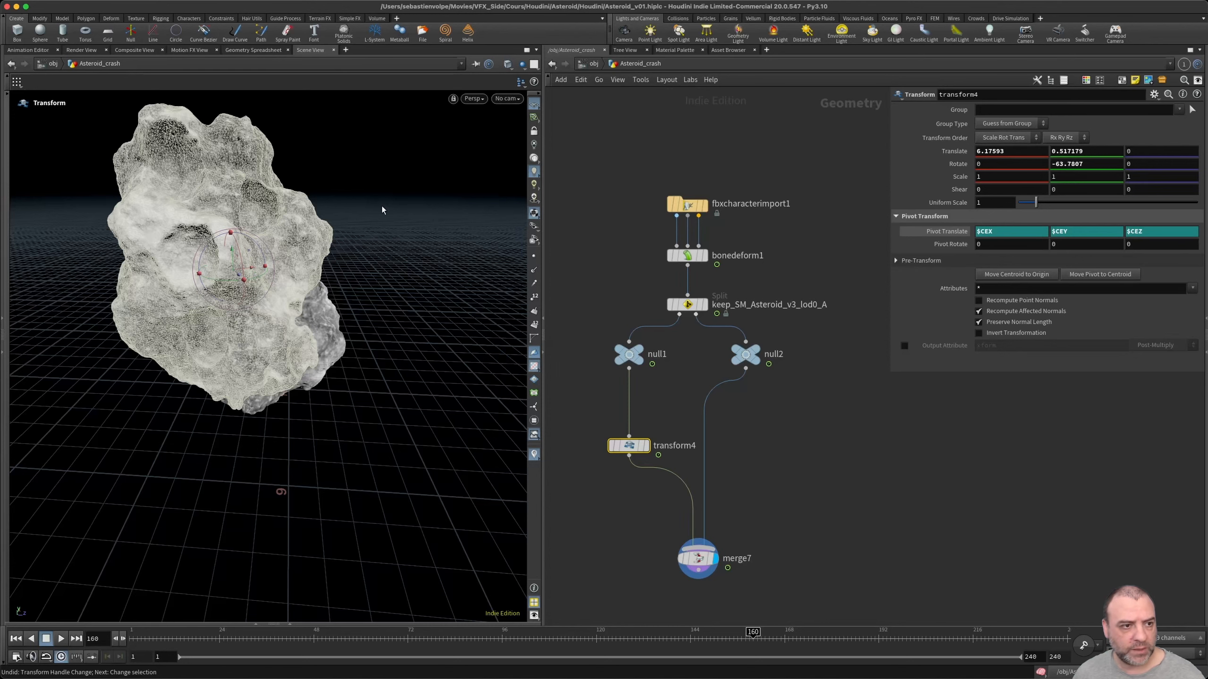
right_click(240, 261)
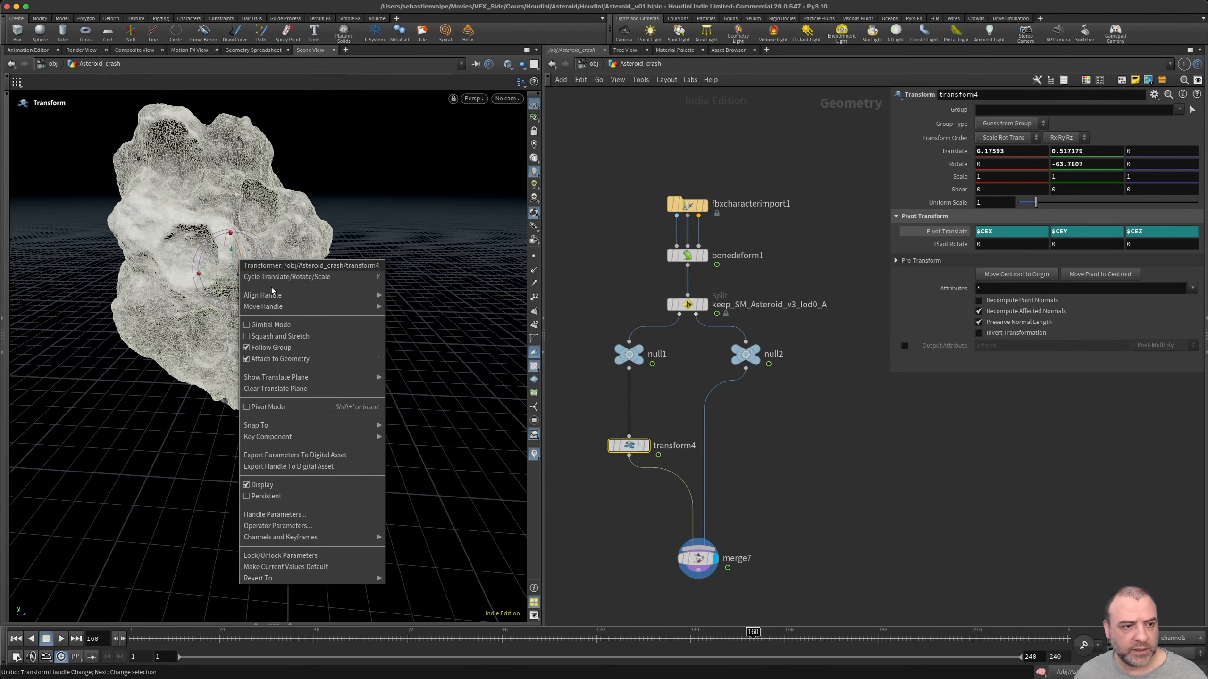
mouse_move(299, 296)
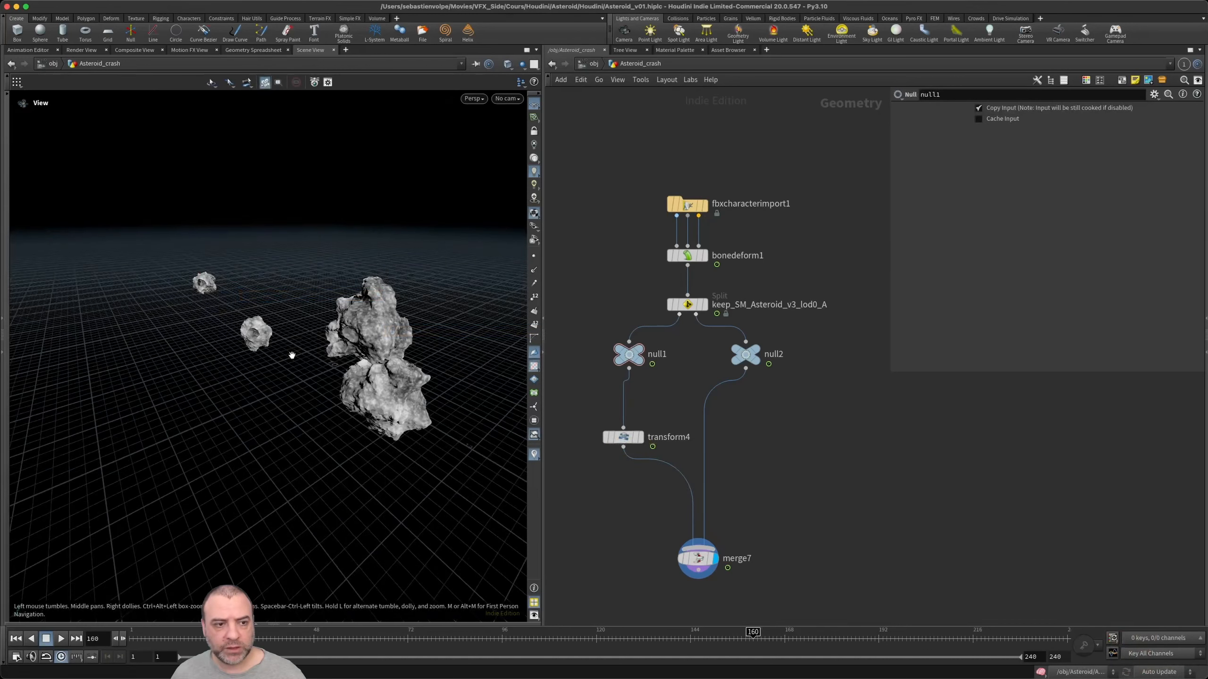
- Inspect the touching asteroids, display null2 on its own, and move the null2 node lower in the network
left_click_drag(292, 356, 394, 376)
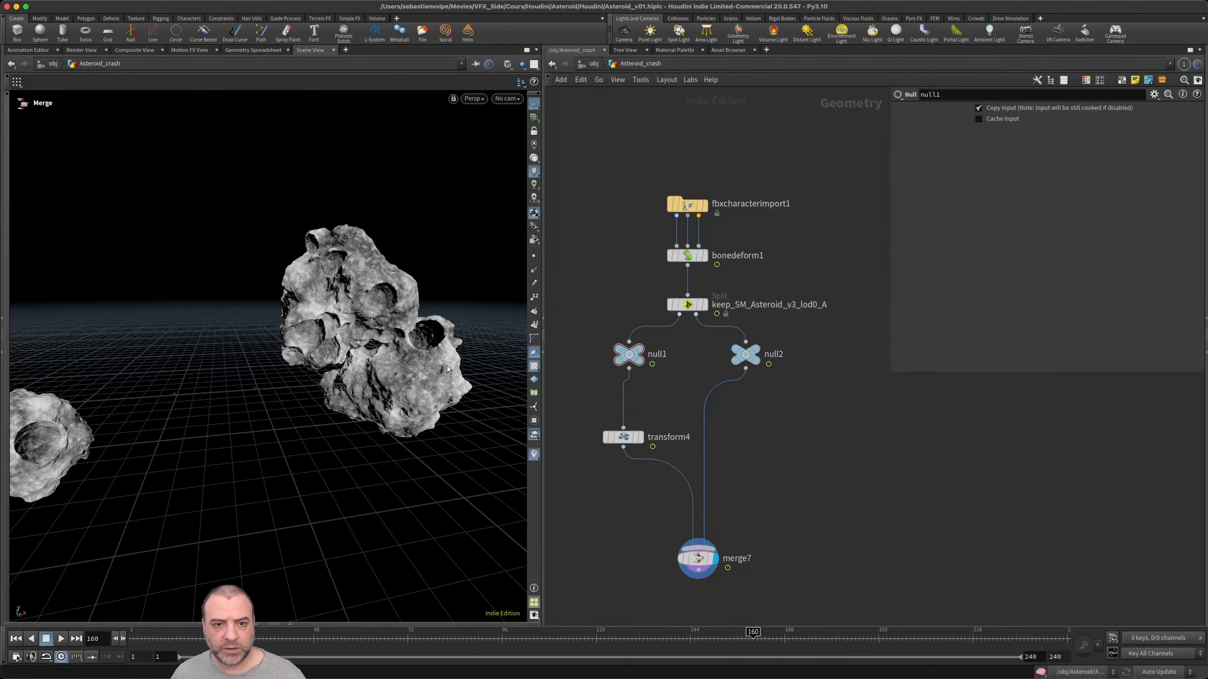
left_click(758, 352)
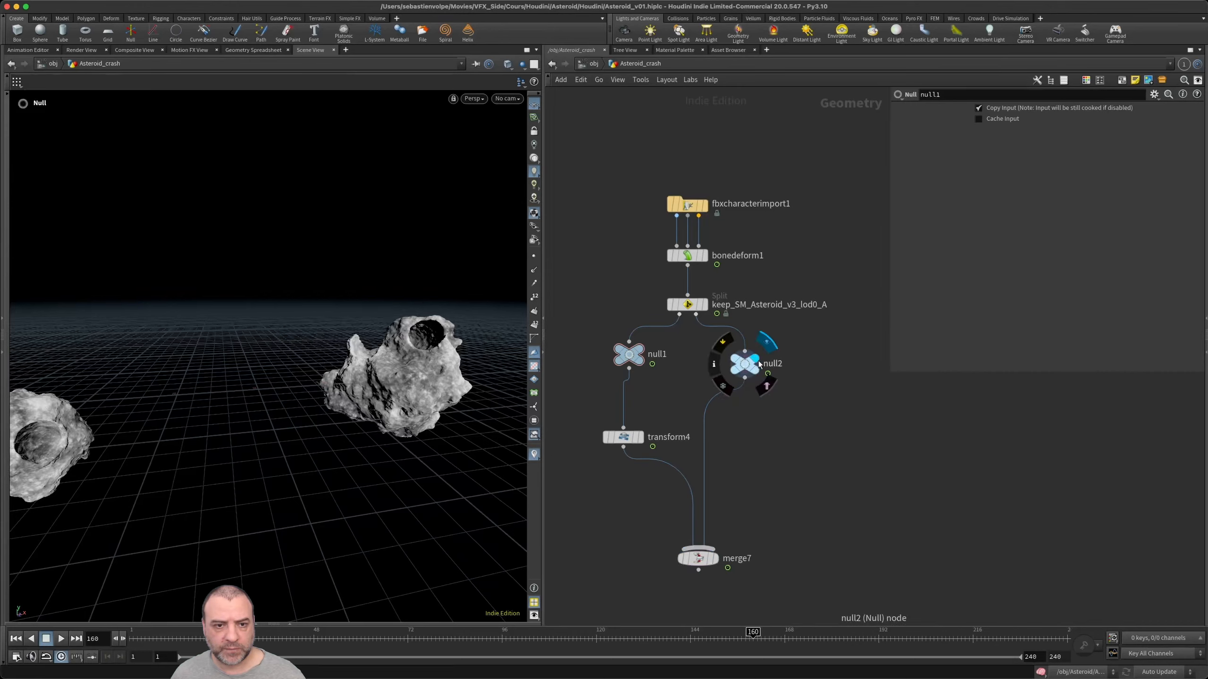
left_click_drag(269, 396, 177, 297)
left_click_drag(284, 356, 214, 333)
left_click_drag(746, 366, 751, 408)
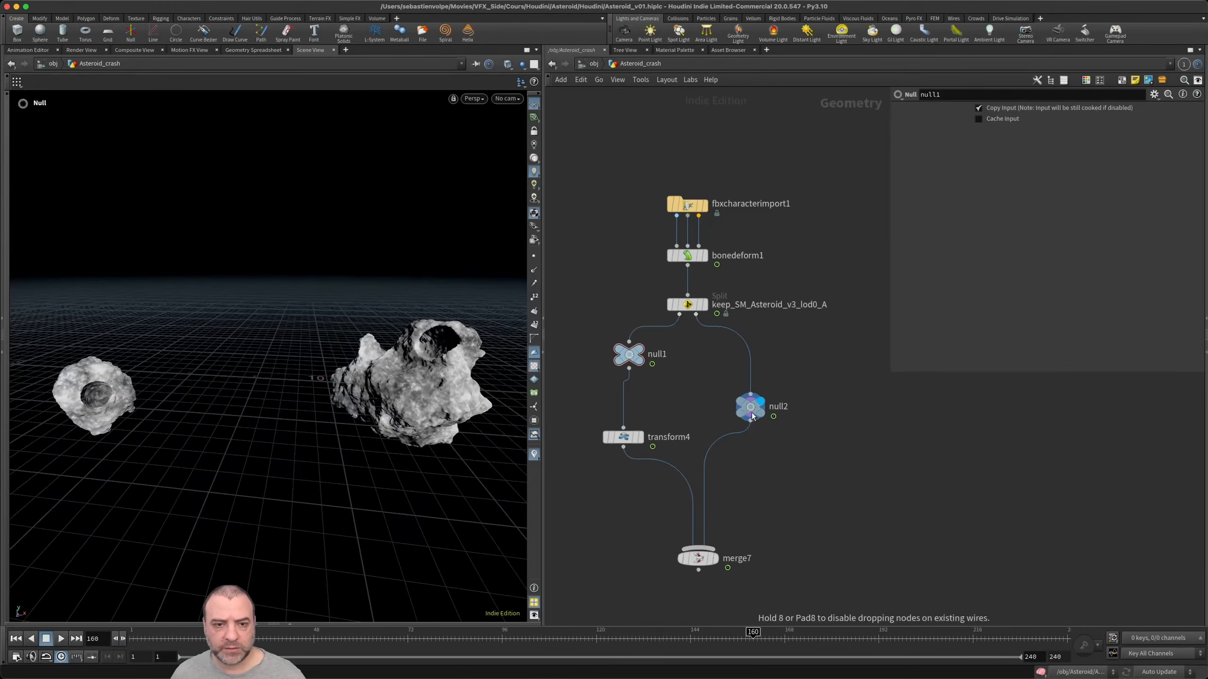
- Delete the null2 node between the v3 Split and merge7, after shifting transform4 slightly lower in the network
left_click_drag(635, 440, 626, 458)
mouse_move(750, 408)
left_mouse_down()
mouse_move(718, 433)
mouse_move(752, 423)
left_mouse_up()
key("Delete")
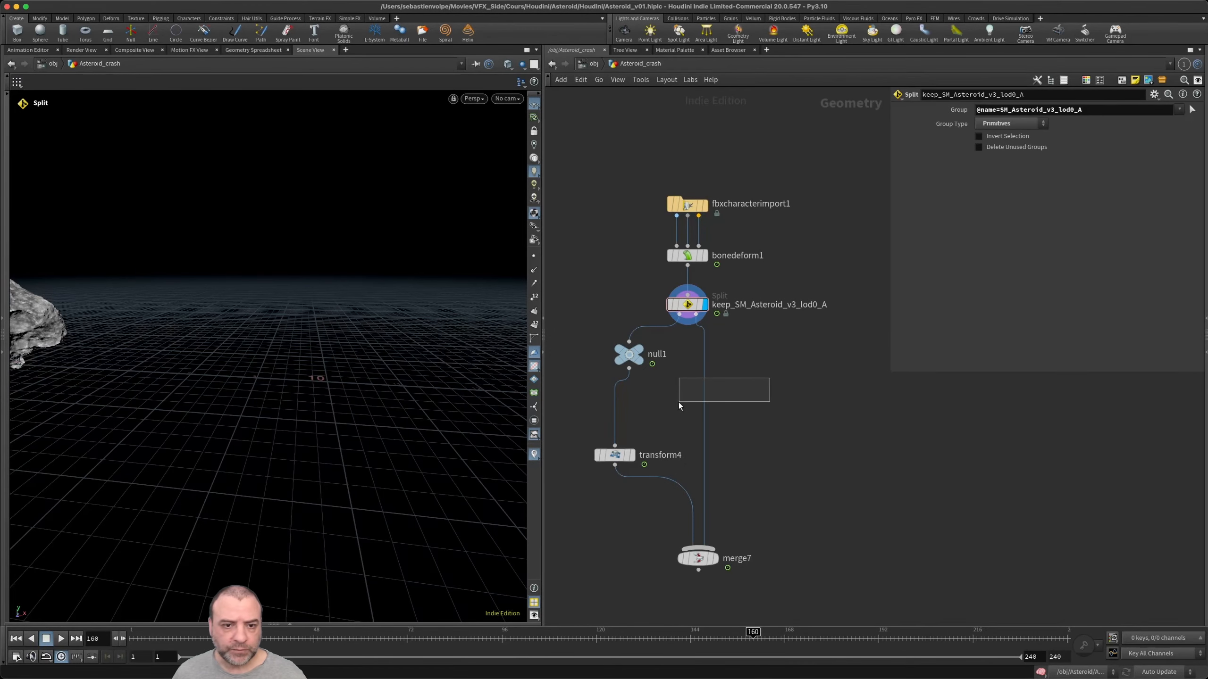
- Insert a Split node between the v3 Split's non-selected output and merge7, and display it
key("Tab")
type("split")
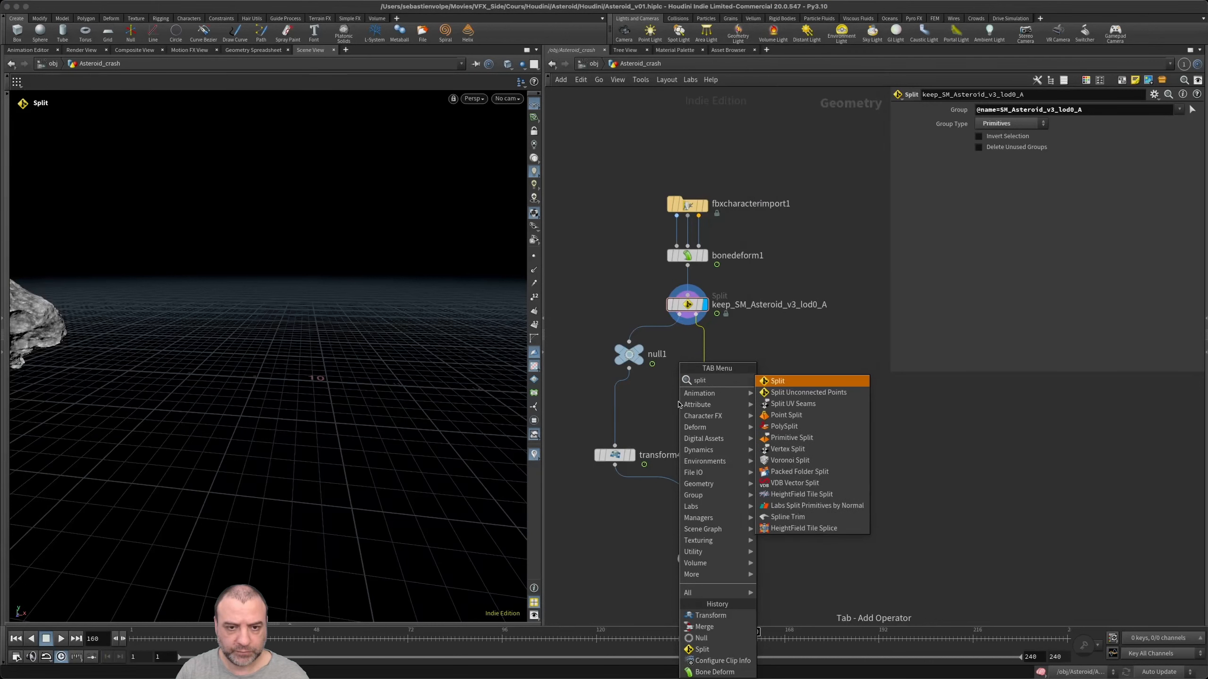
key("Return")
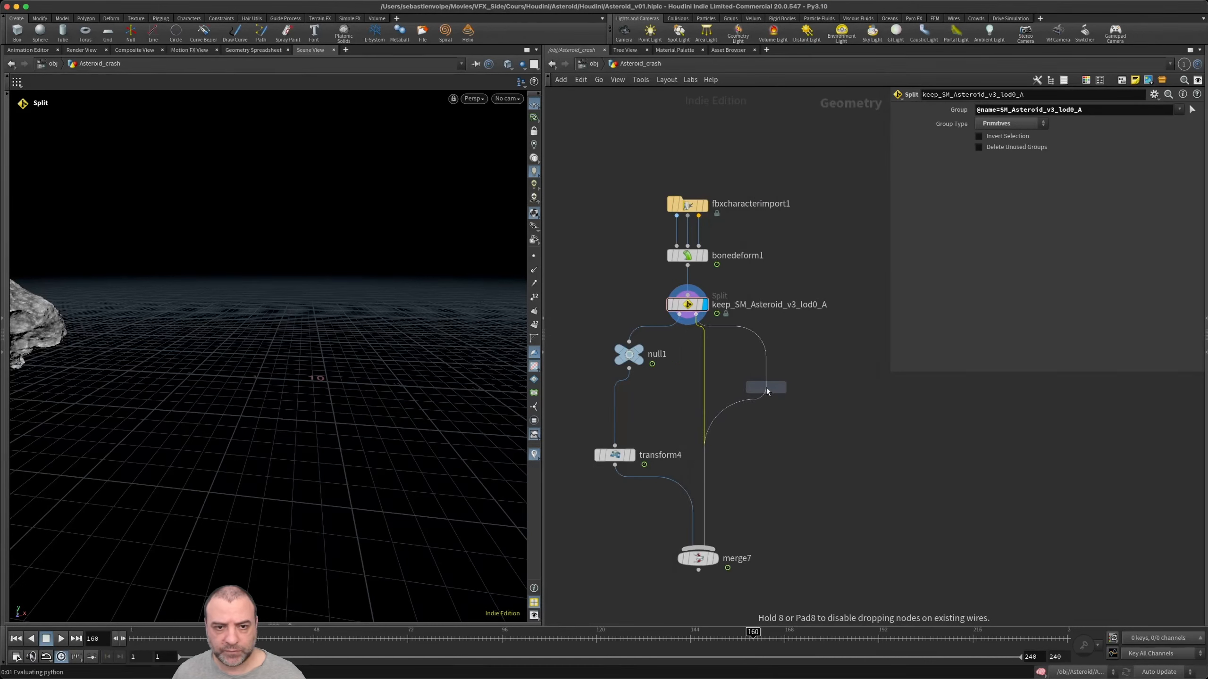
left_click(766, 388)
left_click_drag(767, 389, 771, 380)
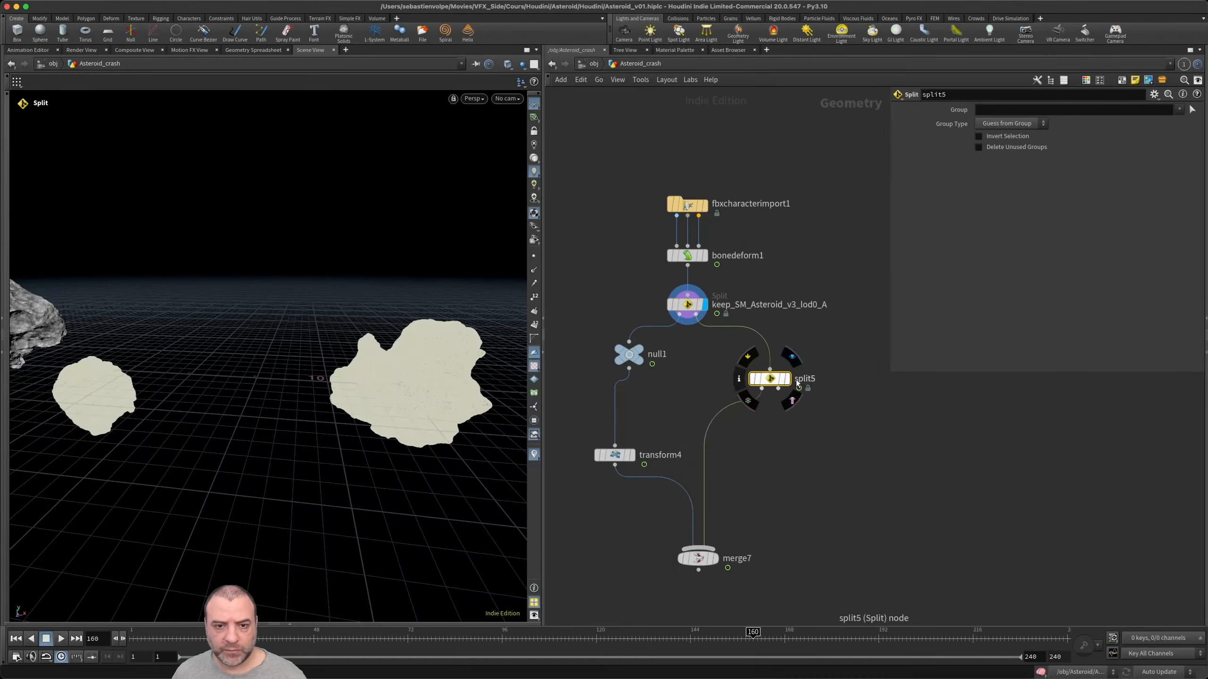
left_click(790, 381)
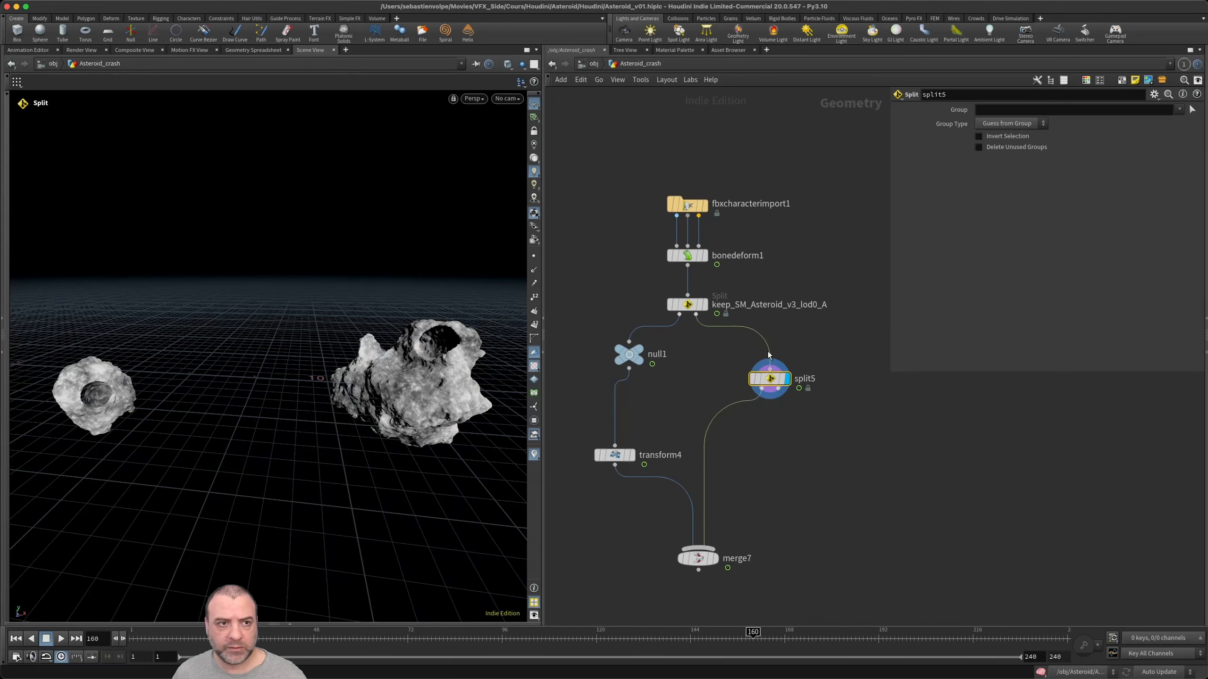
key("s")
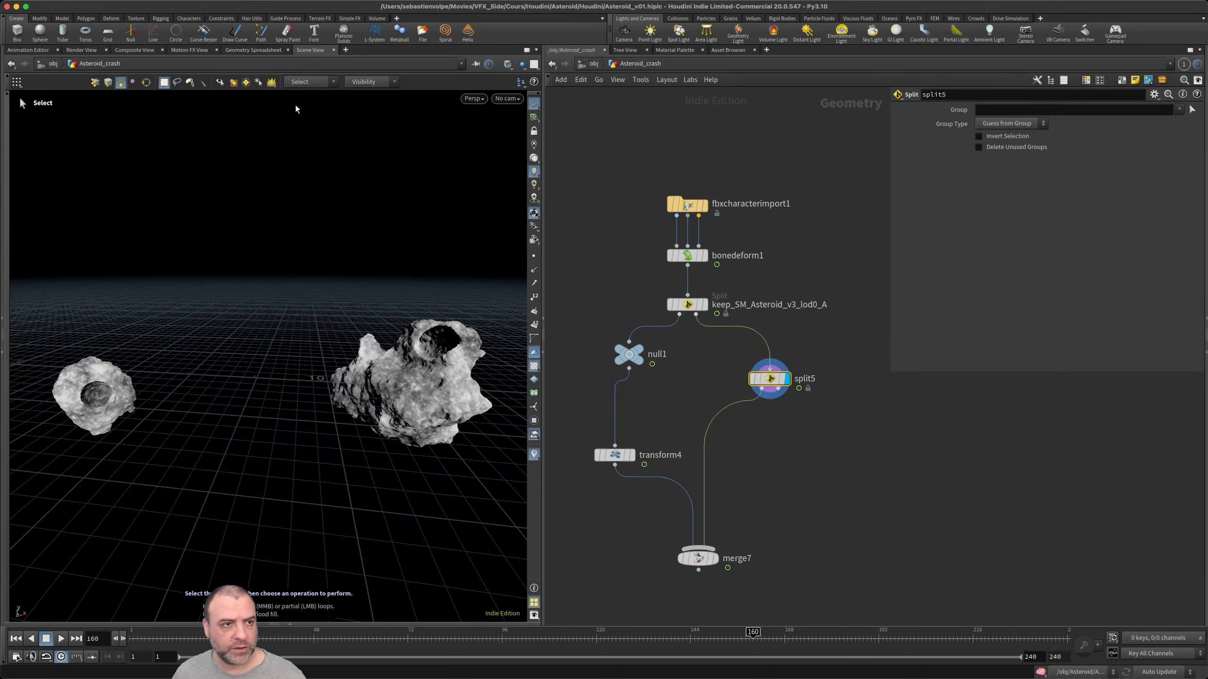
left_click(245, 82)
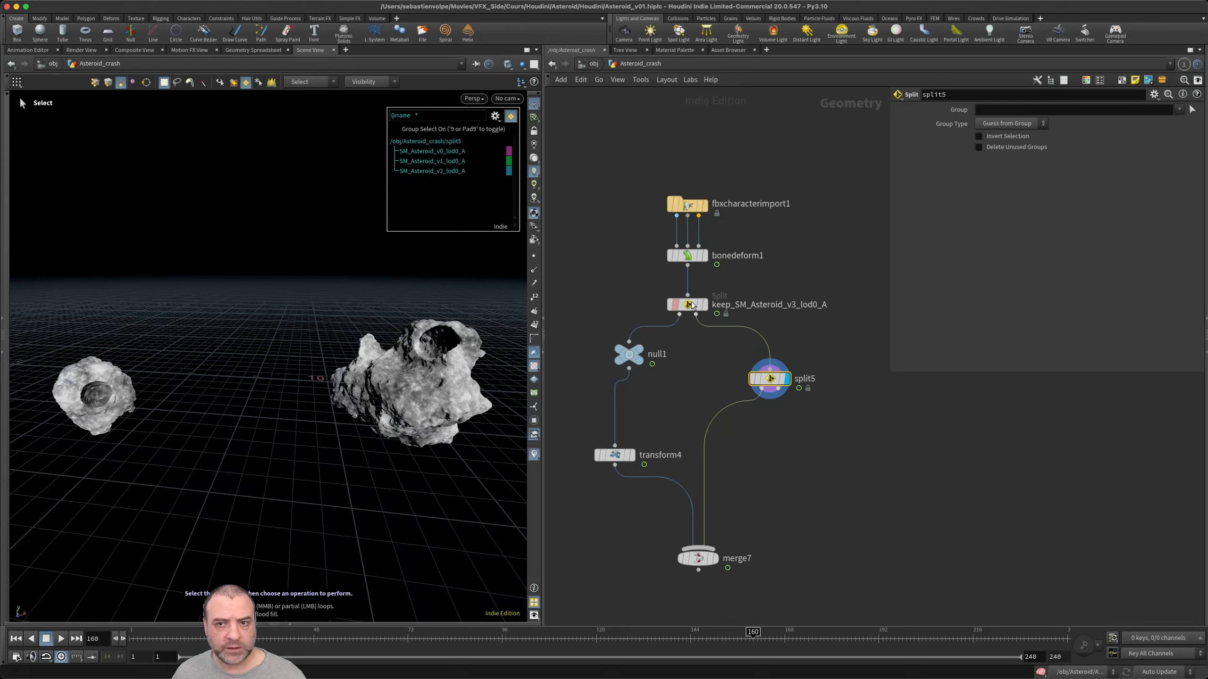
left_click(1192, 110)
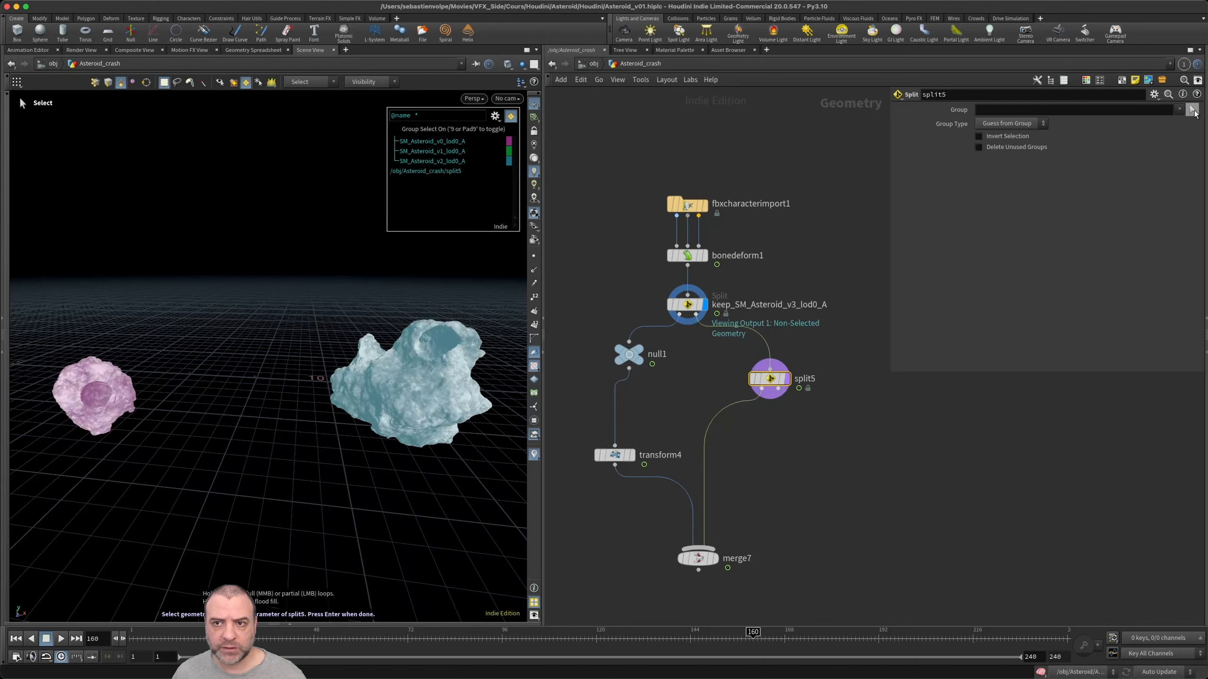
key("Escape")
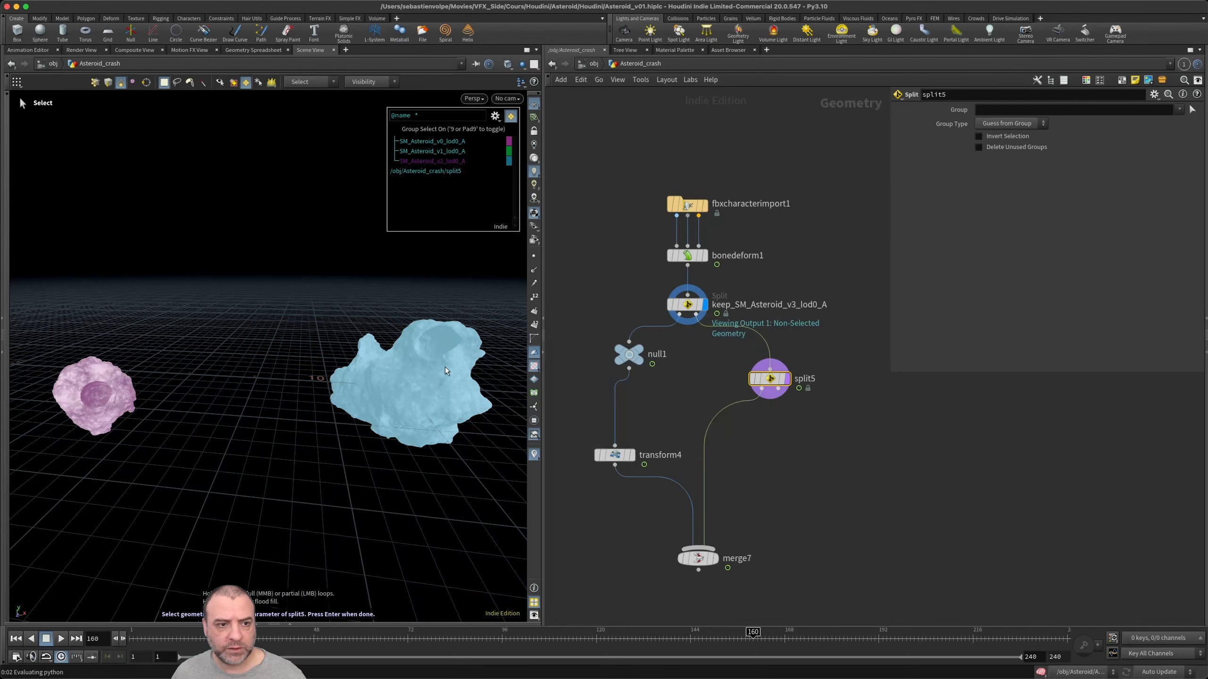
mouse_move(446, 366)
left_mouse_down()
mouse_move(337, 364)
mouse_move(493, 372)
mouse_move(461, 367)
left_mouse_up()
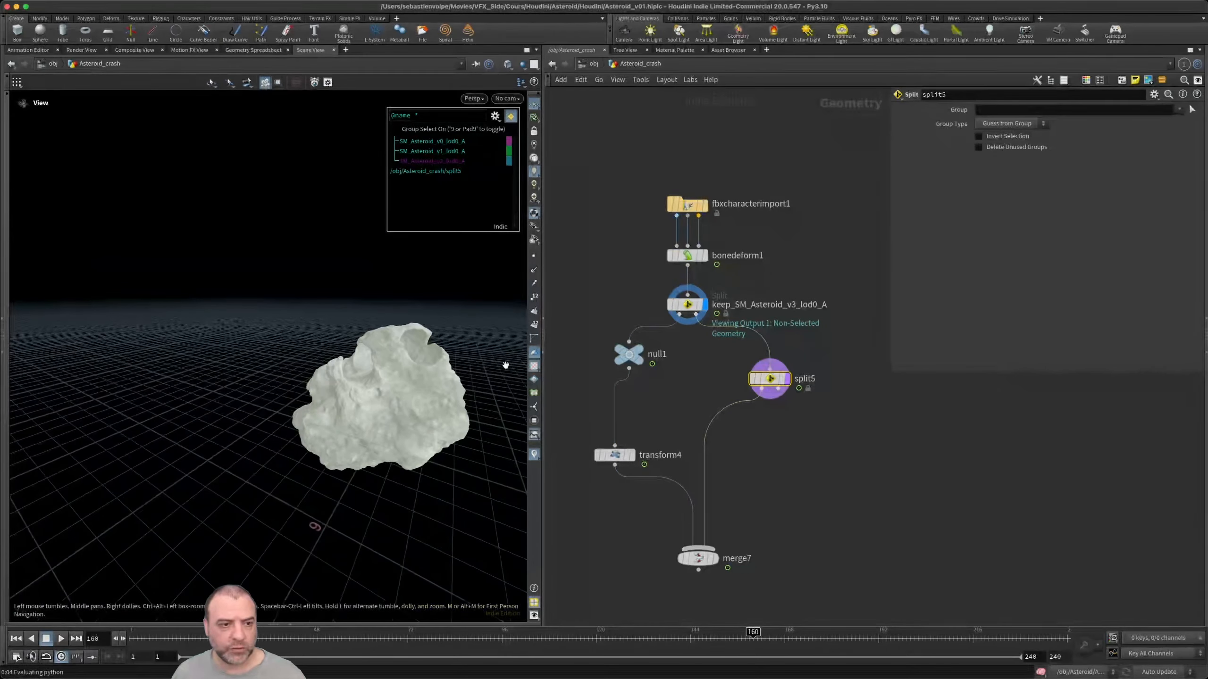
key("s")
left_click(379, 358)
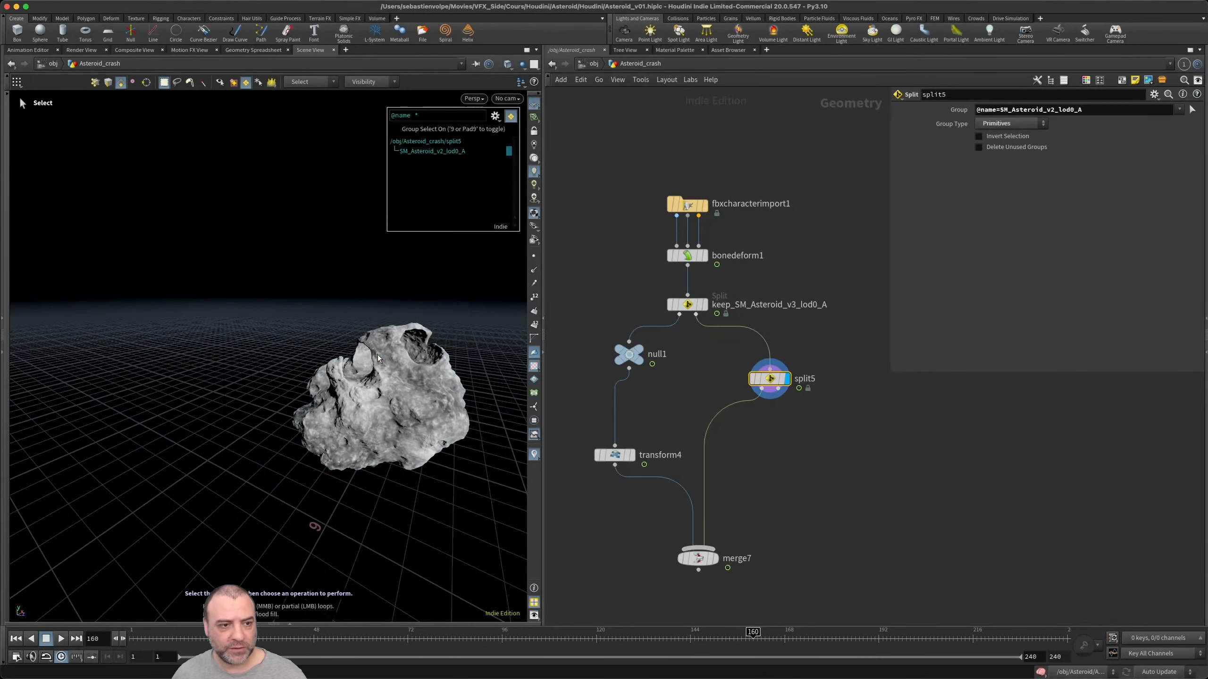
key("Return")
left_click_drag(390, 363, 422, 372)
key("s")
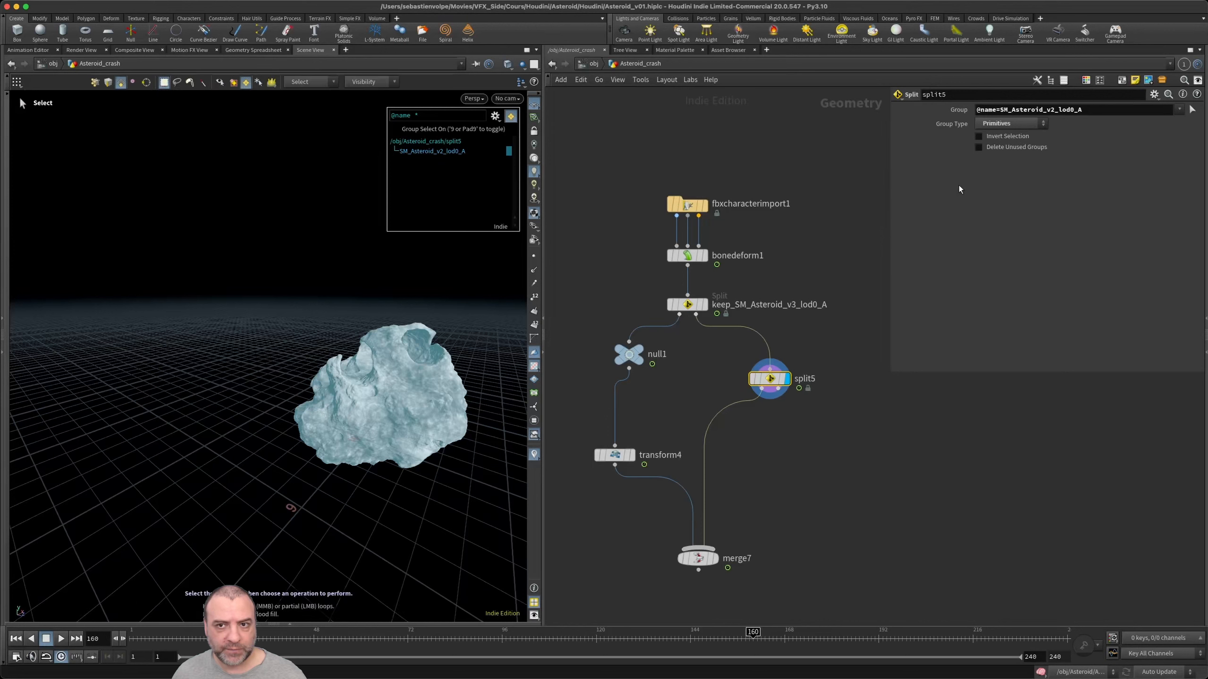
- Rename the split5 node as keep_SM_Asteroid_v2_lod0_A, reusing the asteroid name from its Group value
left_click_drag(1101, 113, 998, 112)
key("super+c")
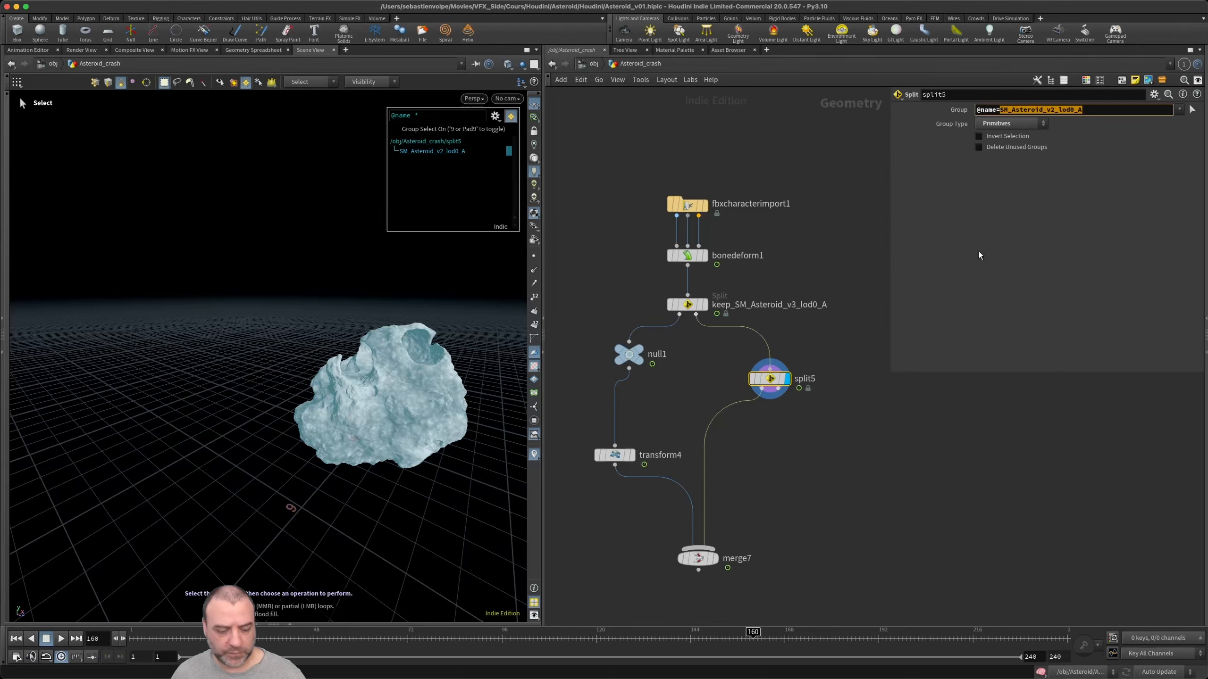
double_click(806, 380)
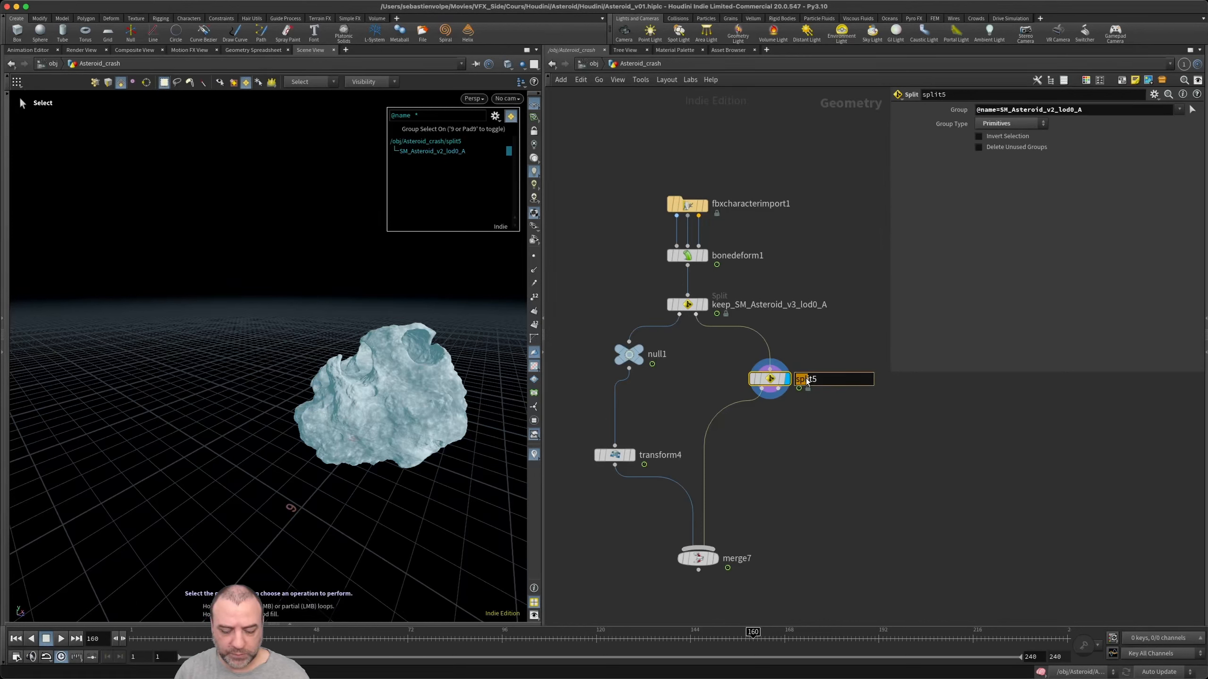
type("keep_5")
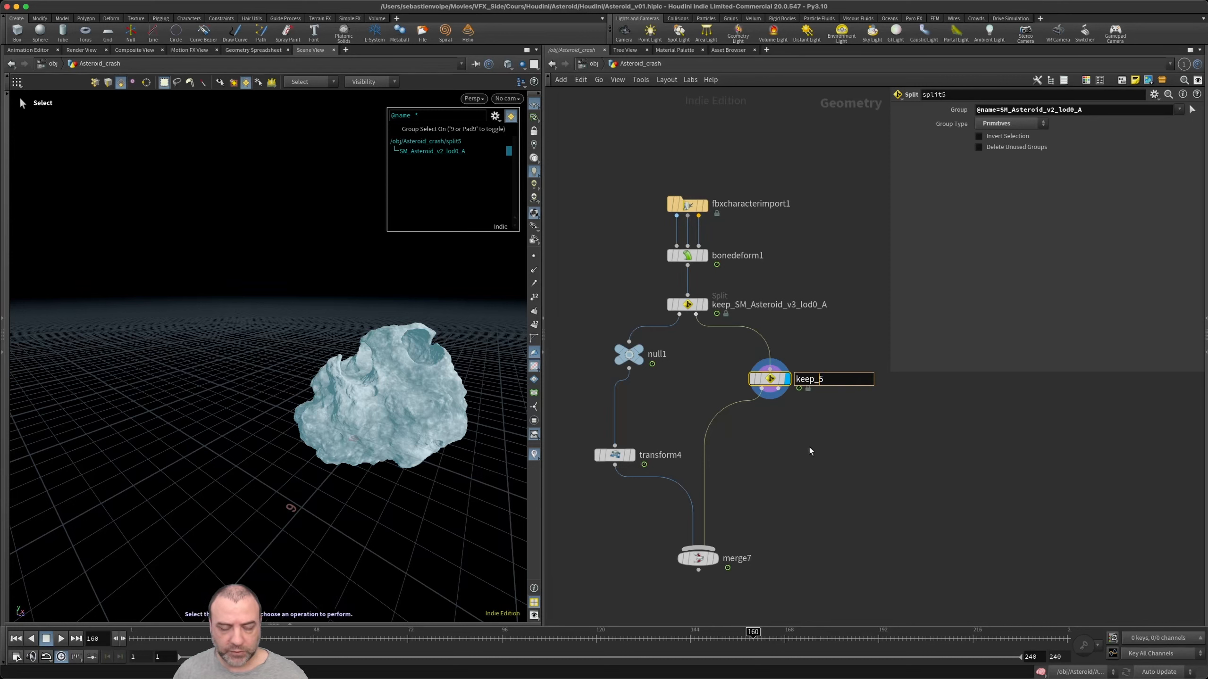
key("super+v")
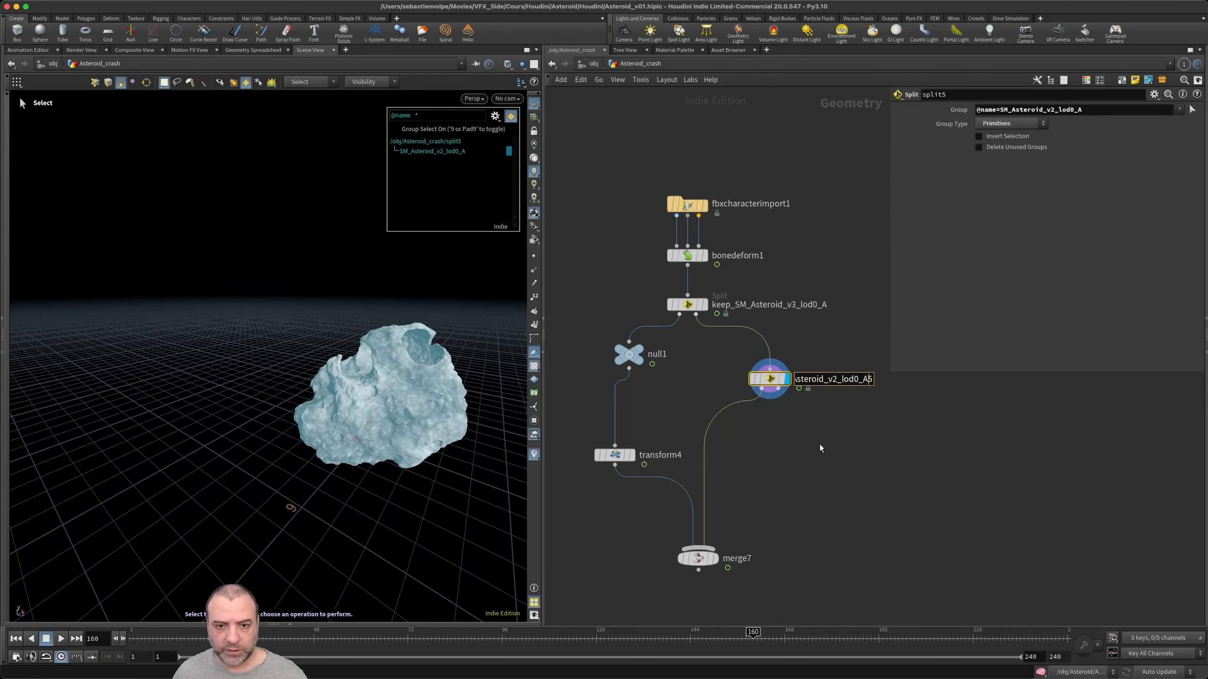
key("Return")
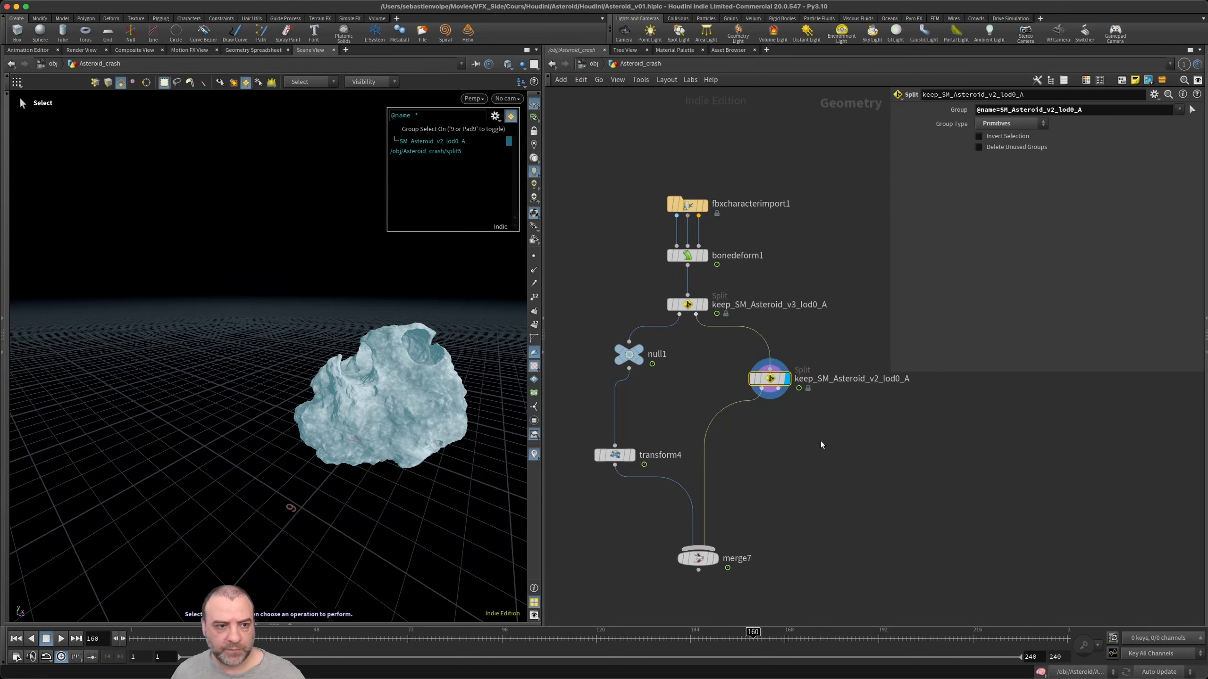
- Display transform4 and then merge7, and orbit around the two merged asteroids to check them
left_click(632, 454)
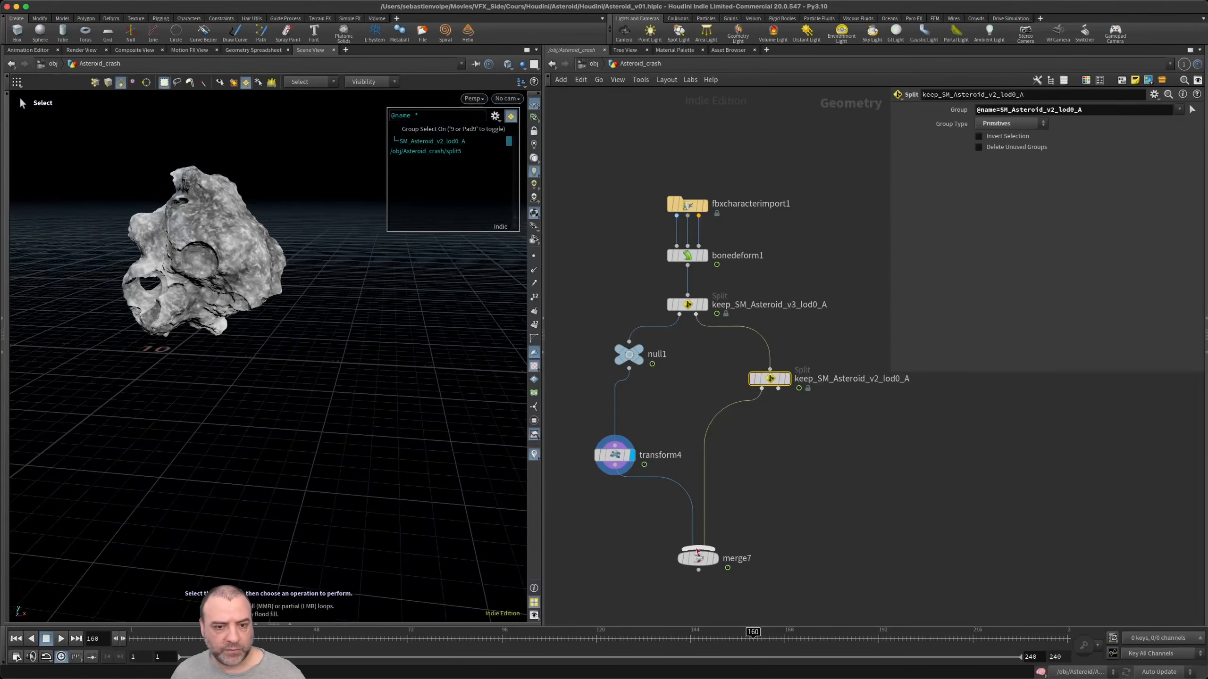
left_click(713, 558)
key("Escape")
left_click_drag(266, 352, 310, 334)
key("s")
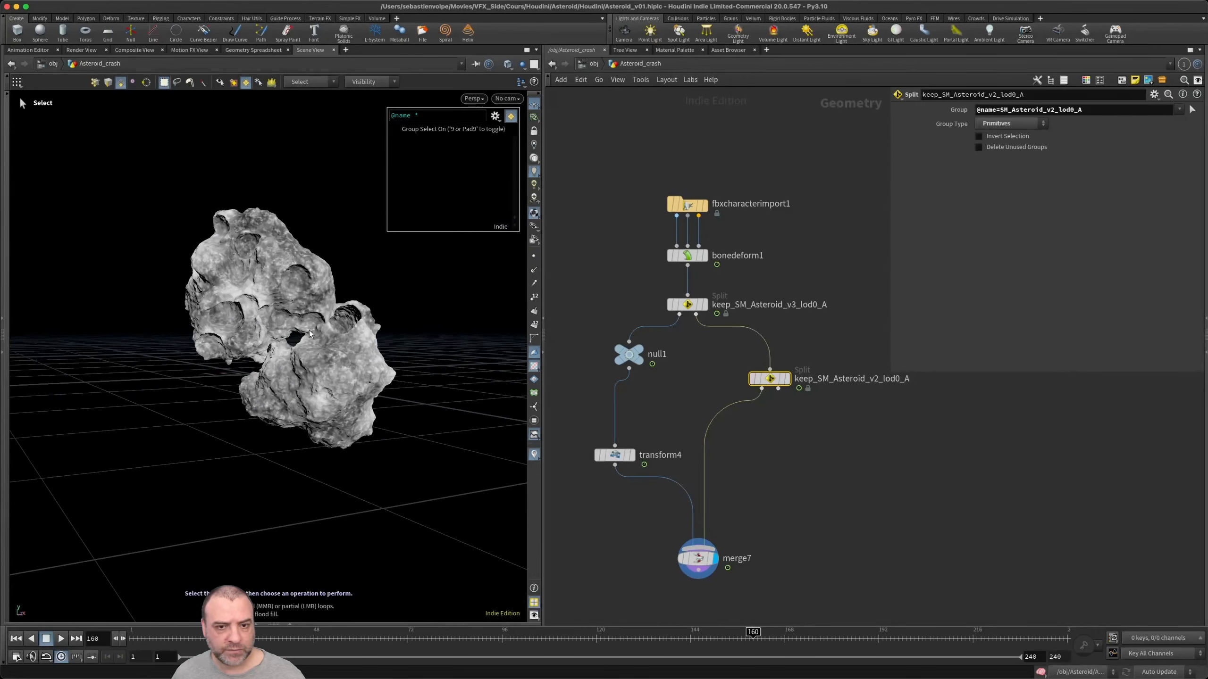
- Delete the null1 node, line up transform4 with the v2 Split above merge7, and save the scene
left_click_drag(615, 455, 612, 415)
left_click_drag(770, 386, 765, 423)
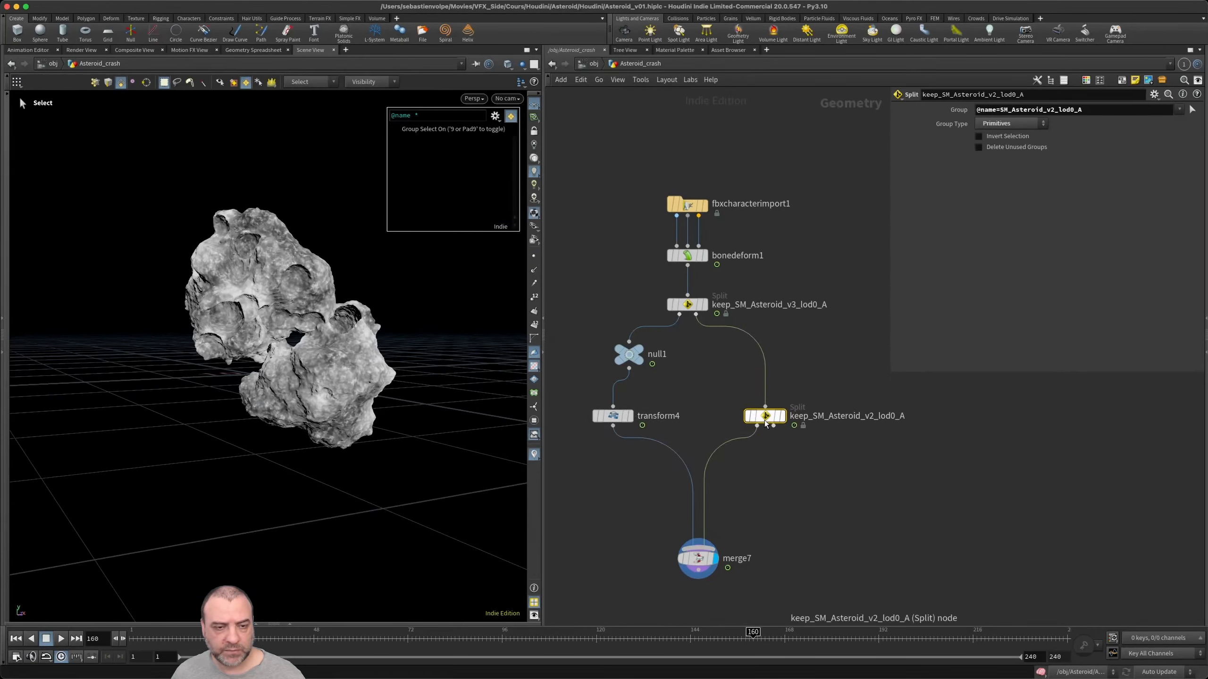
left_click_drag(618, 348, 601, 349)
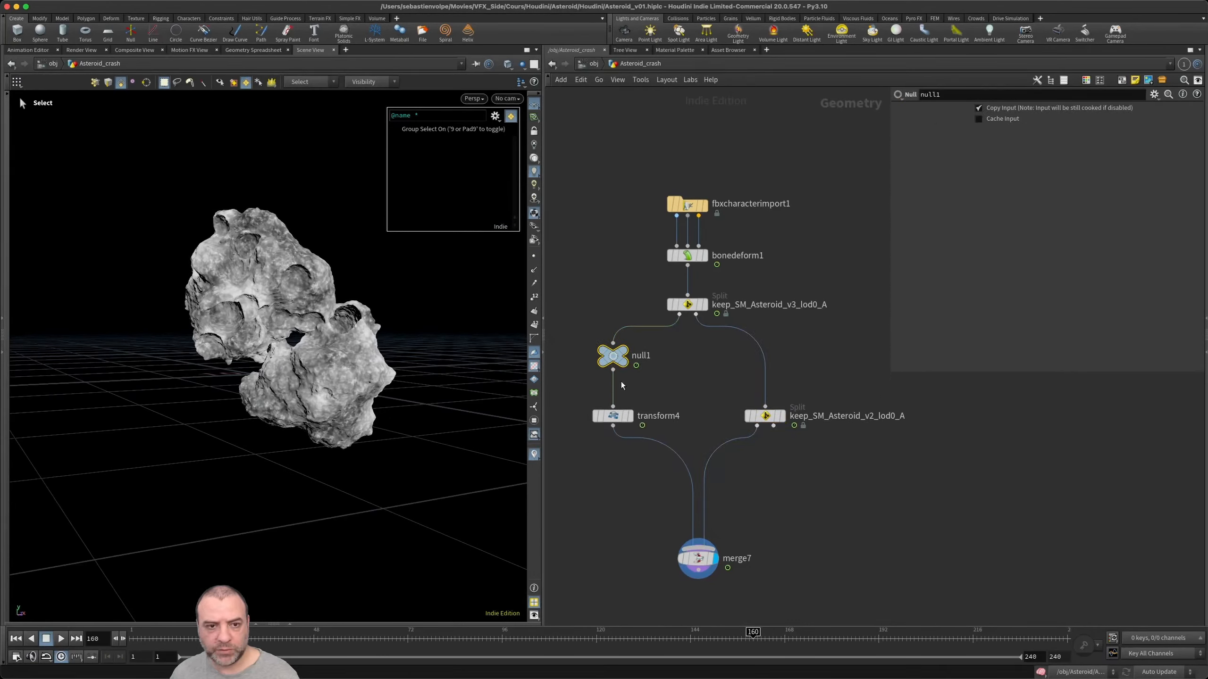
key("Delete")
left_click_drag(580, 438, 765, 380)
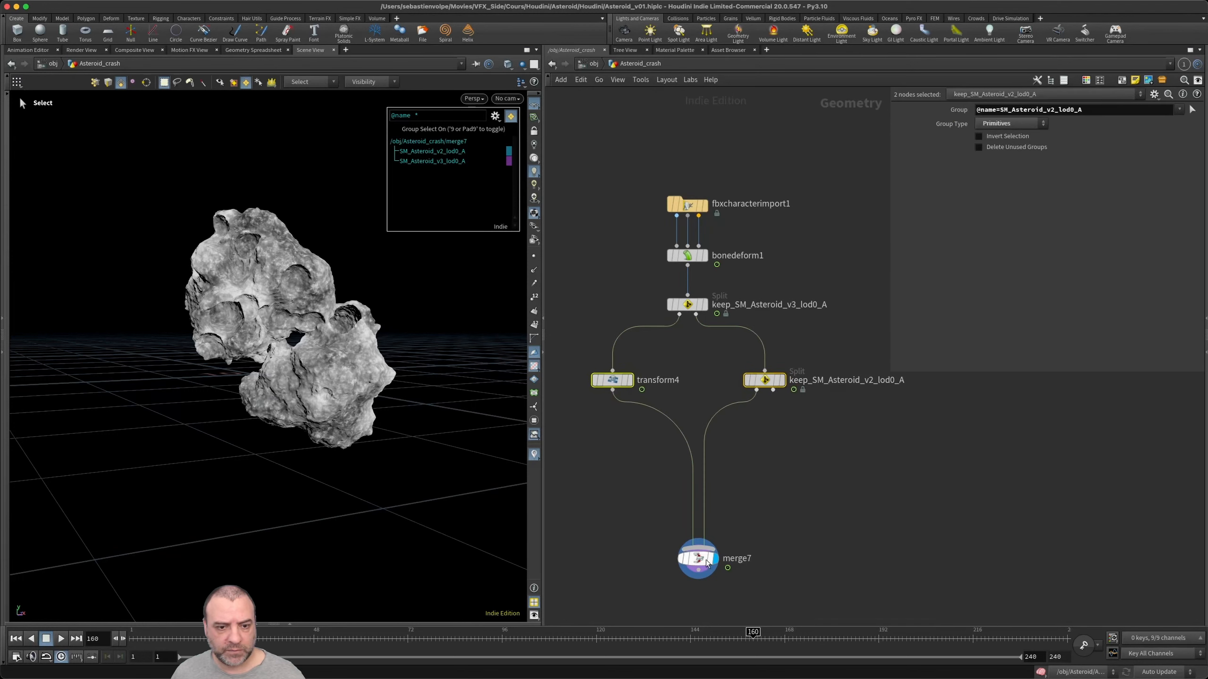
key("super+s")
- Add a sticky note above the fbxcharacterimport1 node and set its text size to ExtraLarge
scroll(781, 508, "down", 5)
scroll(771, 503, "up", 2)
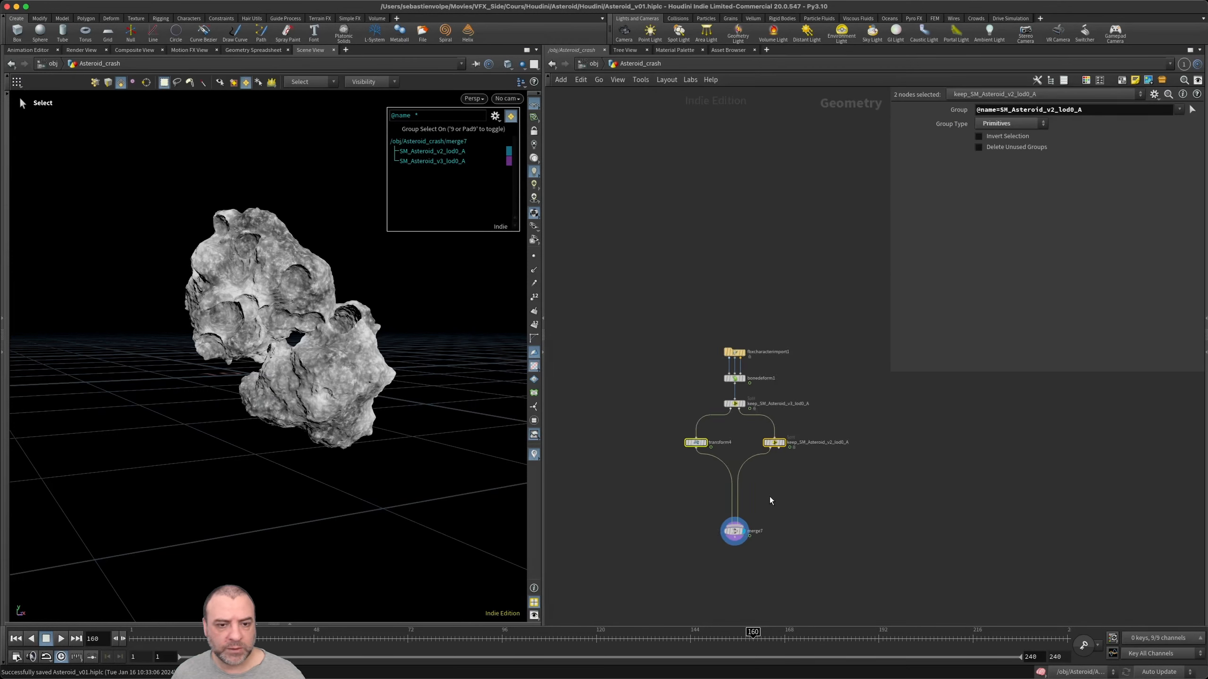
left_click(695, 444)
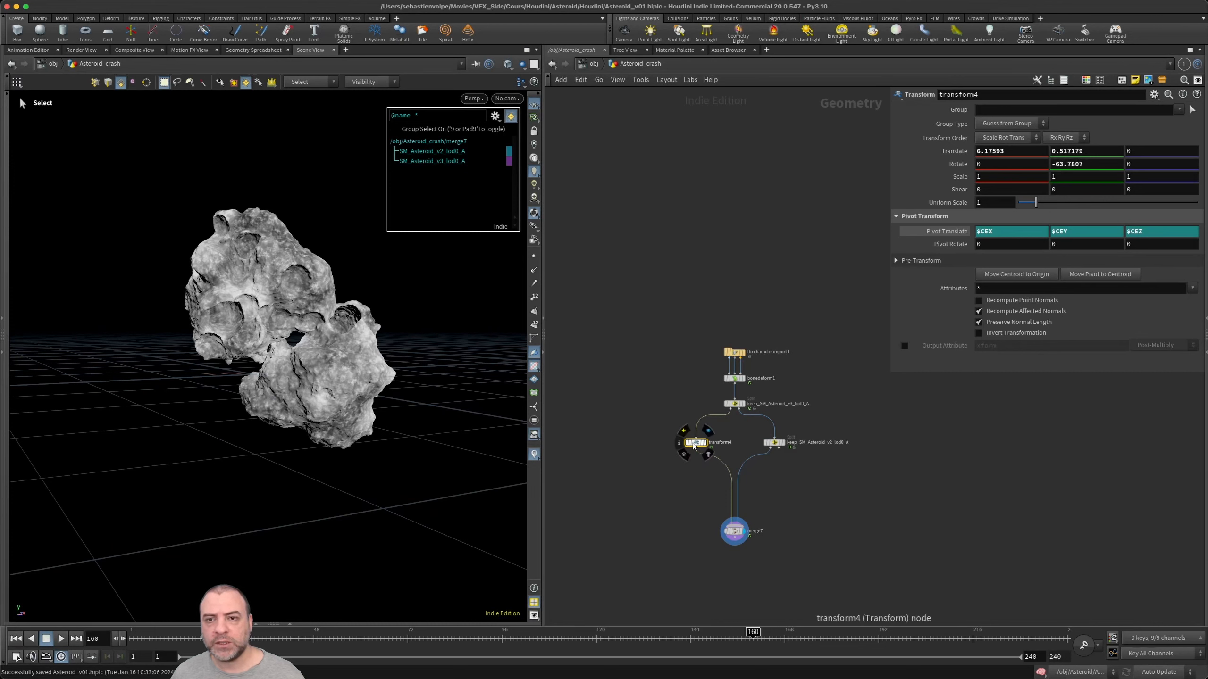
left_click(1136, 80)
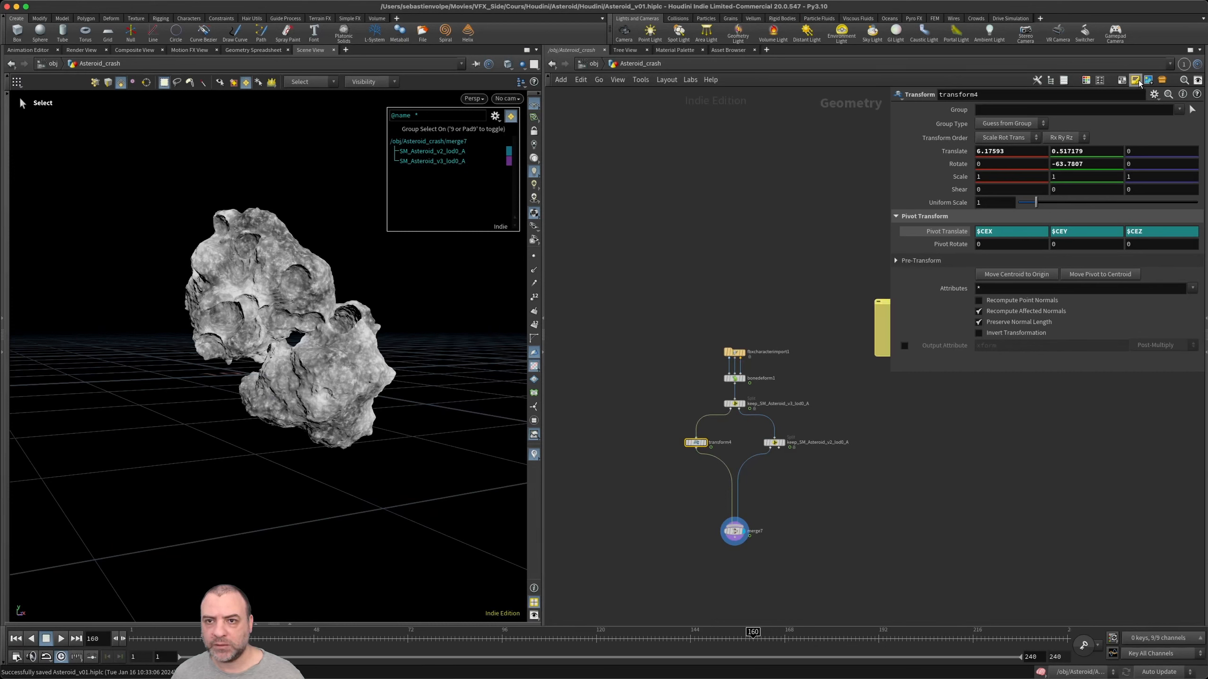
middle_click_drag(837, 323, 818, 336)
left_click_drag(874, 317, 721, 300)
right_click(721, 300)
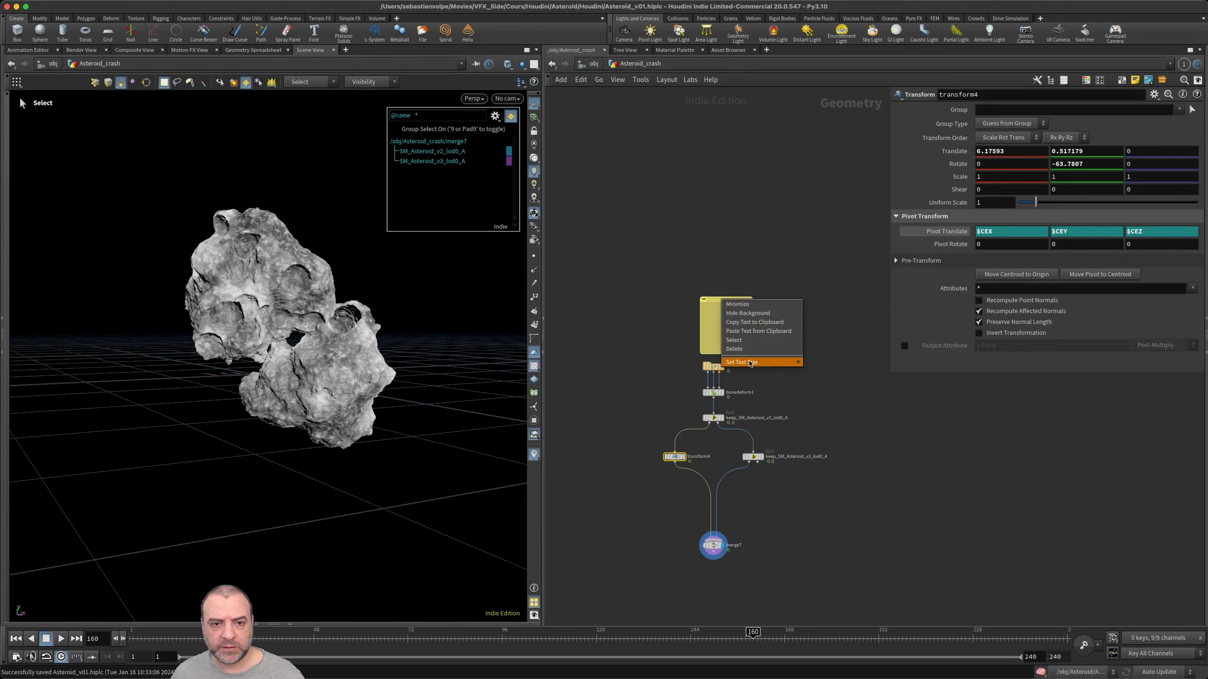
mouse_move(780, 365)
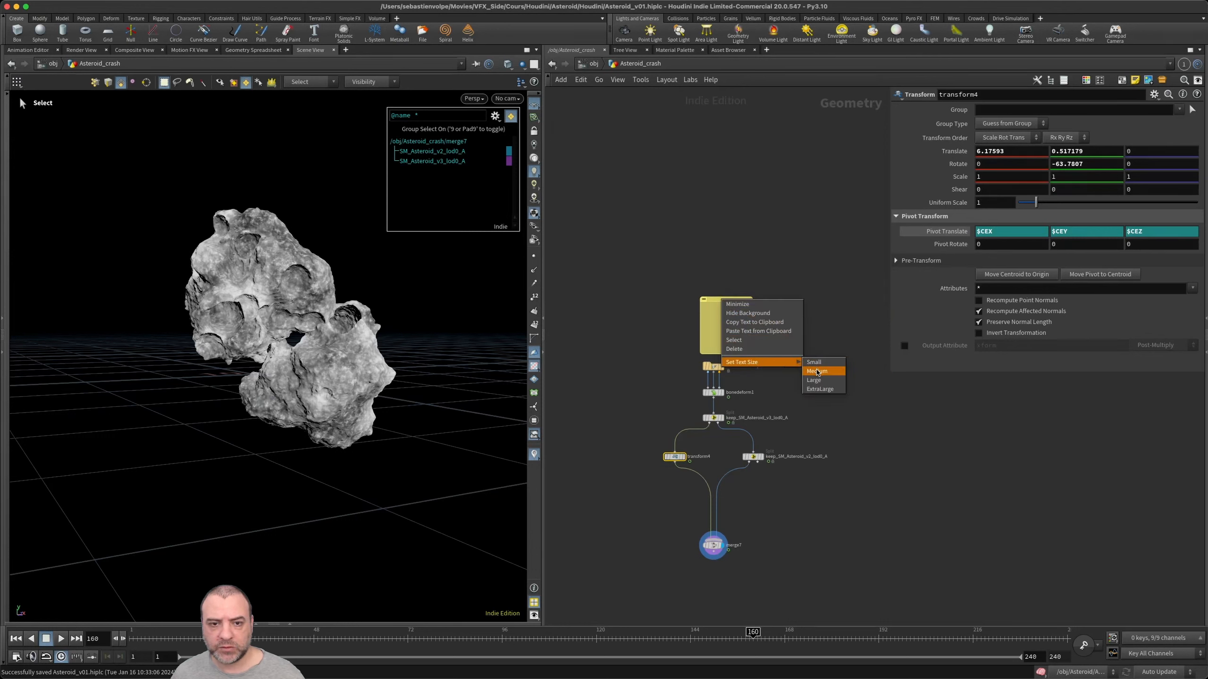
left_click(820, 388)
- Write "Import FBX" in the sticky note and shrink the note to fit the text
left_click(757, 270)
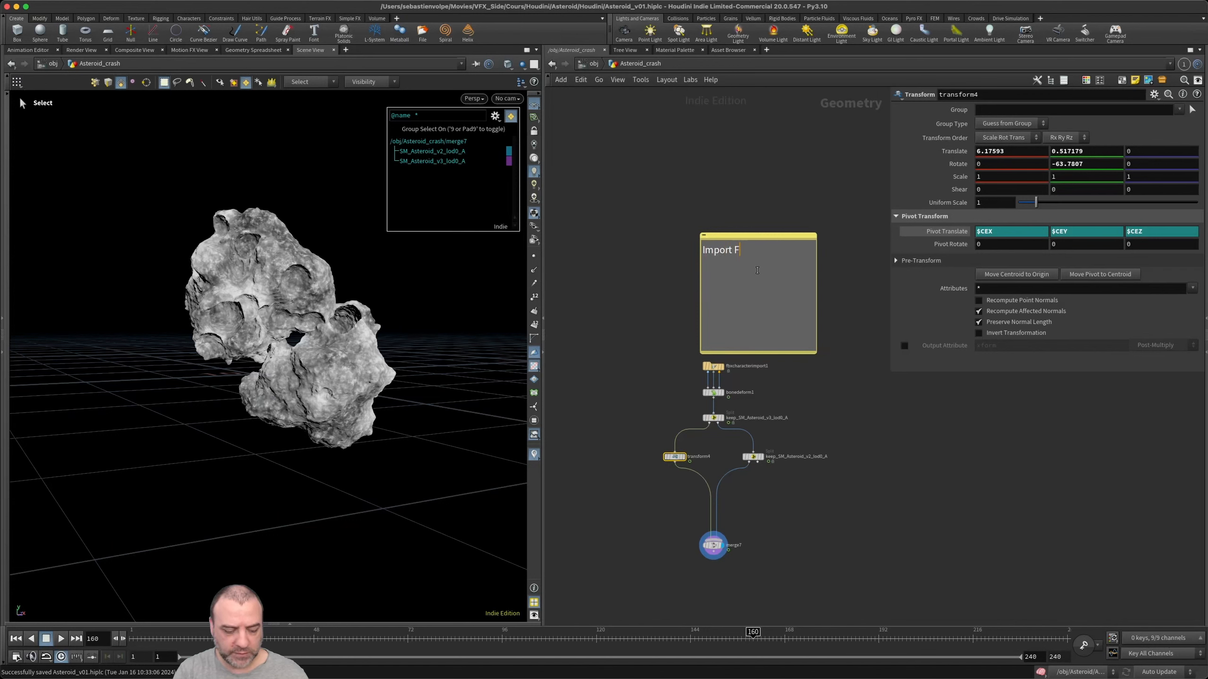
left_click(816, 347)
left_click_drag(814, 351, 720, 329)
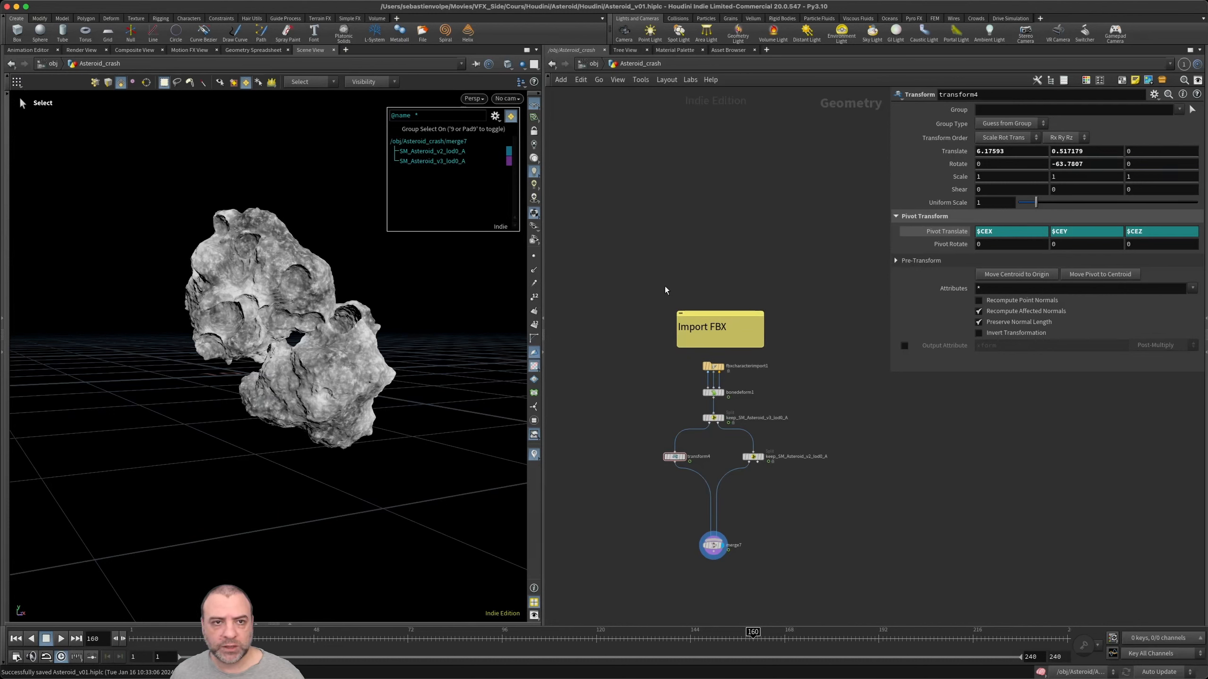
- Insert a Null node between transform4 and merge7 and display it
scroll(721, 423, "up", 4)
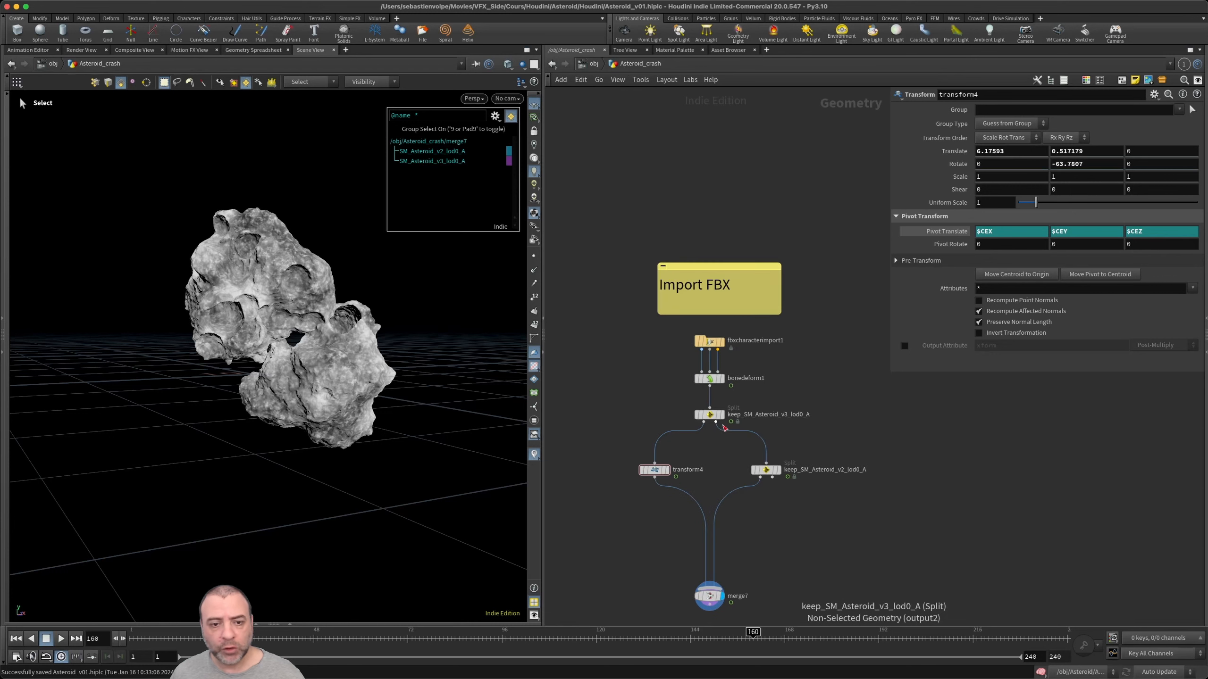
middle_click_drag(812, 422, 794, 451)
scroll(794, 451, "up", 1)
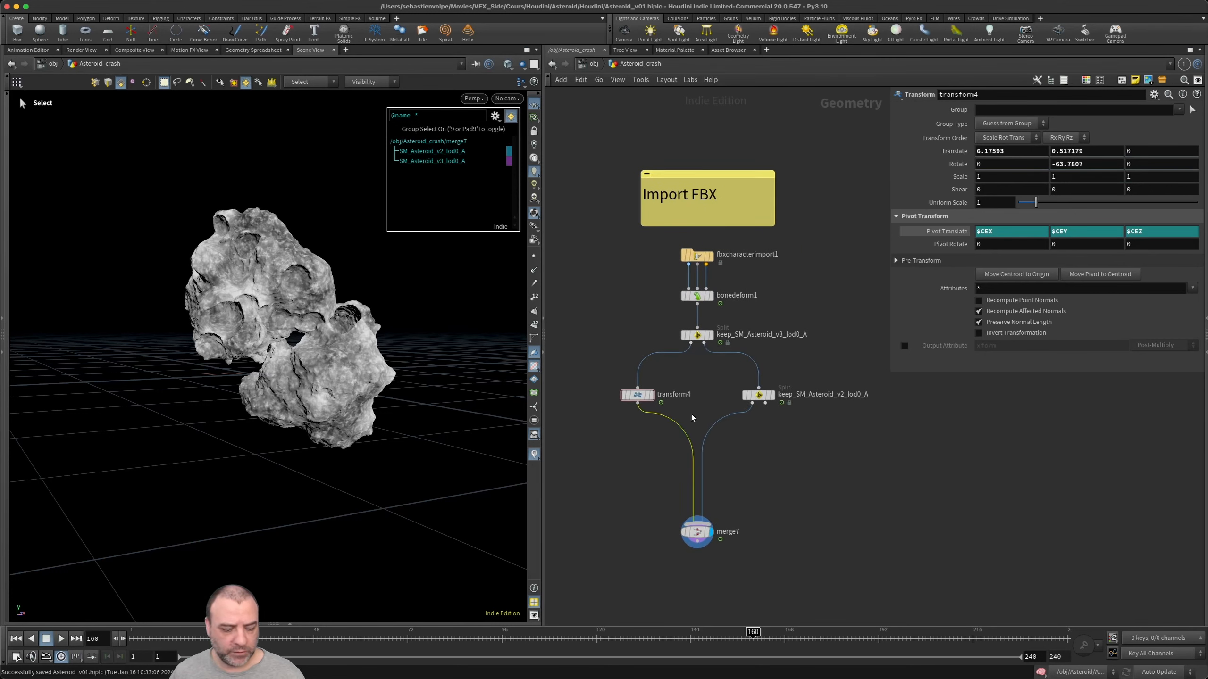
key("Tab")
type("null")
key("Return")
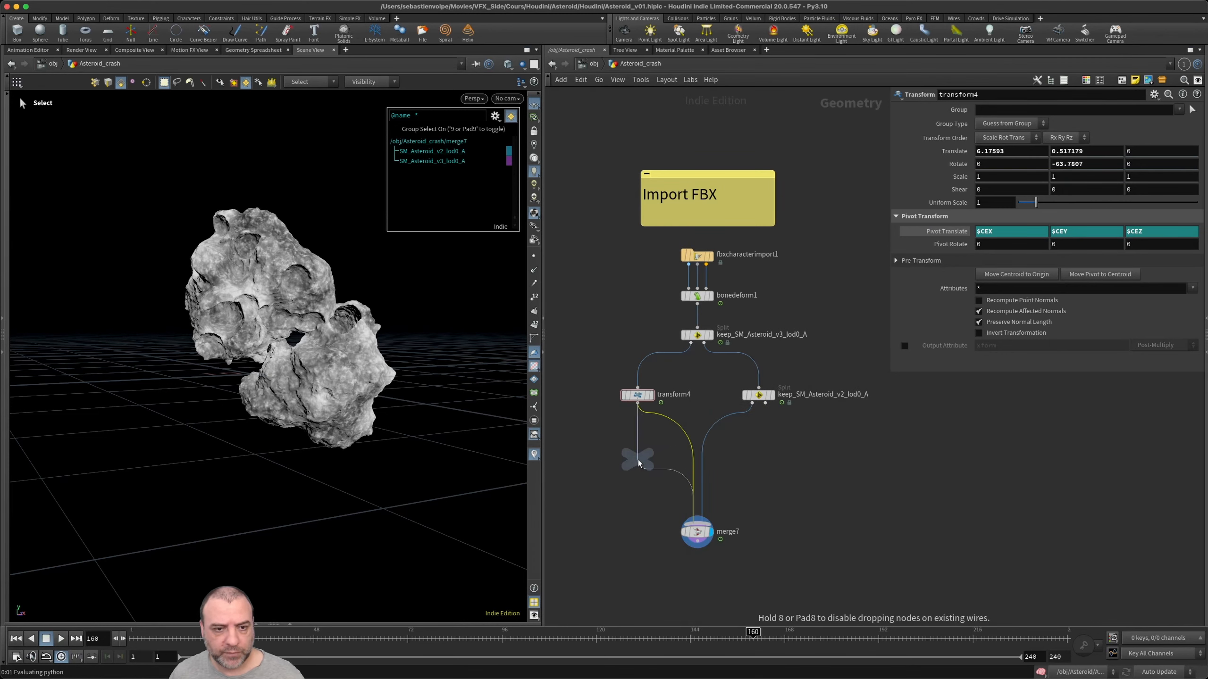
left_click(638, 462)
left_click(647, 458)
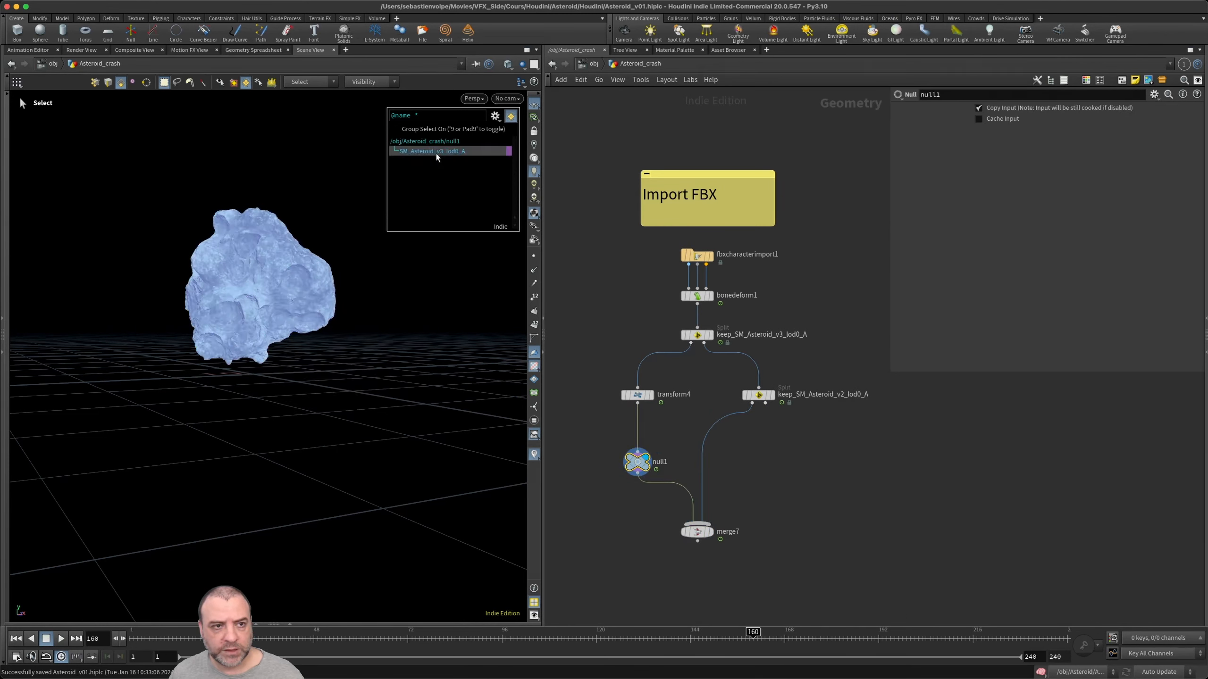
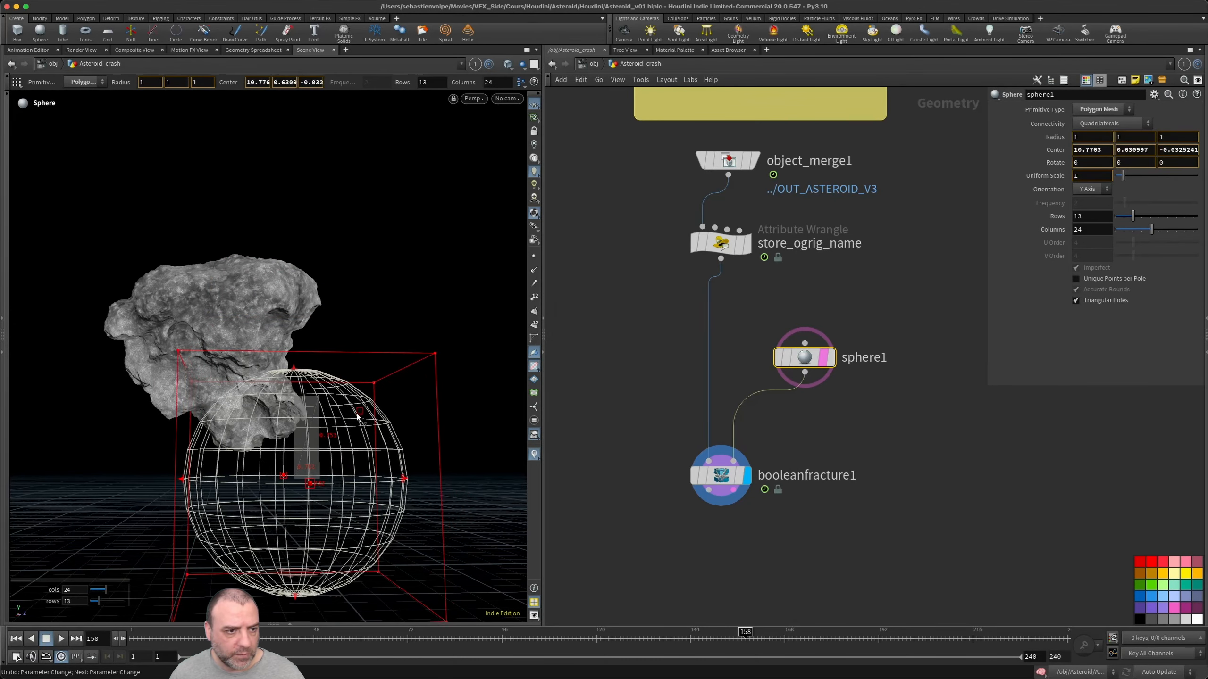
- Deselect the sphere1 node in the network
left_click(822, 415)
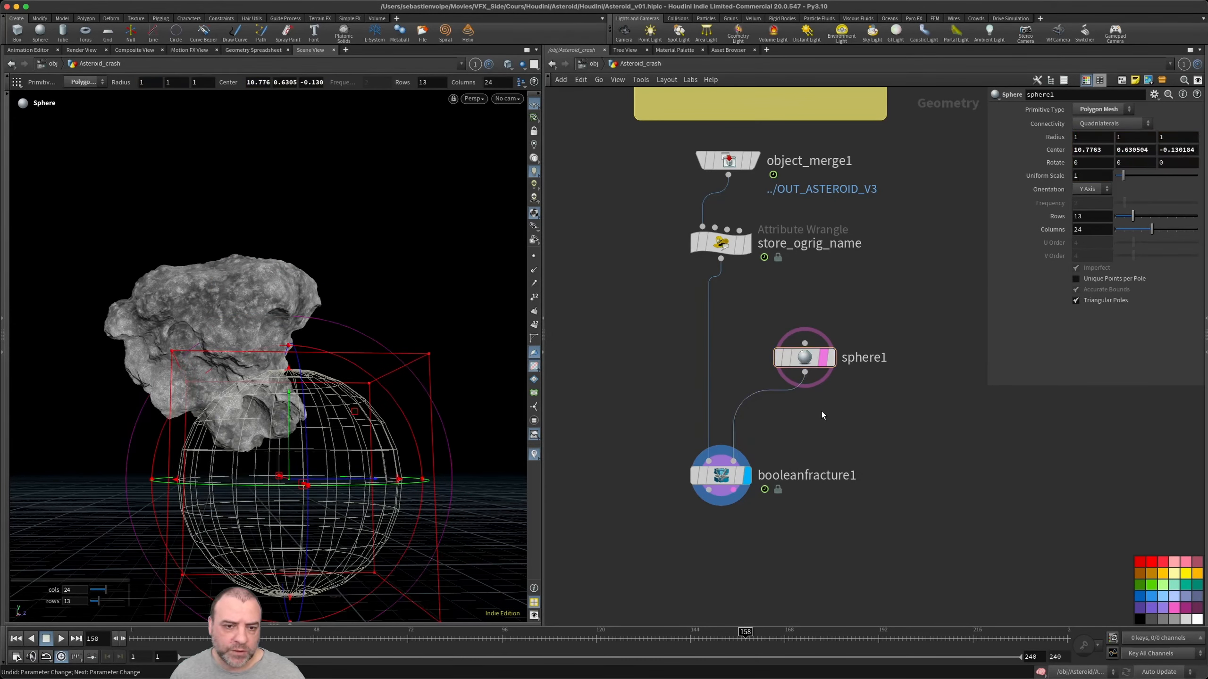
- Display the store_ogrig_name result with sphere1 shown as a wireframe template over the asteroid
left_click(743, 243)
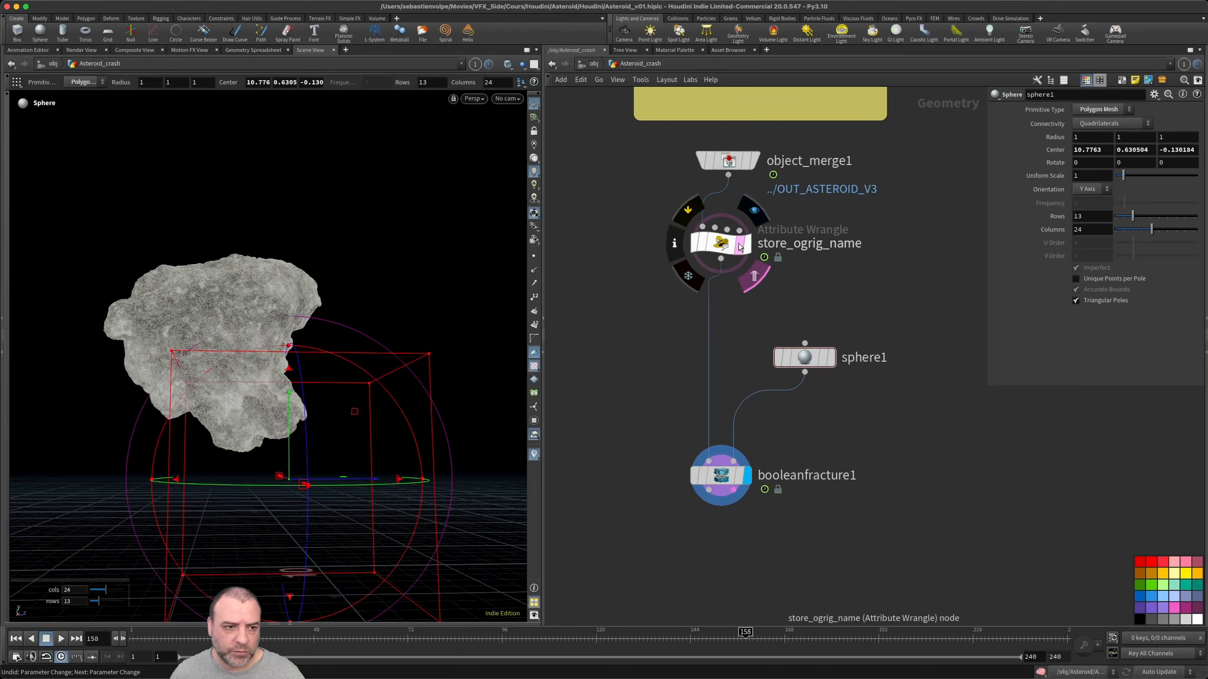
left_click(830, 357)
key("Escape")
left_click_drag(228, 428, 264, 375)
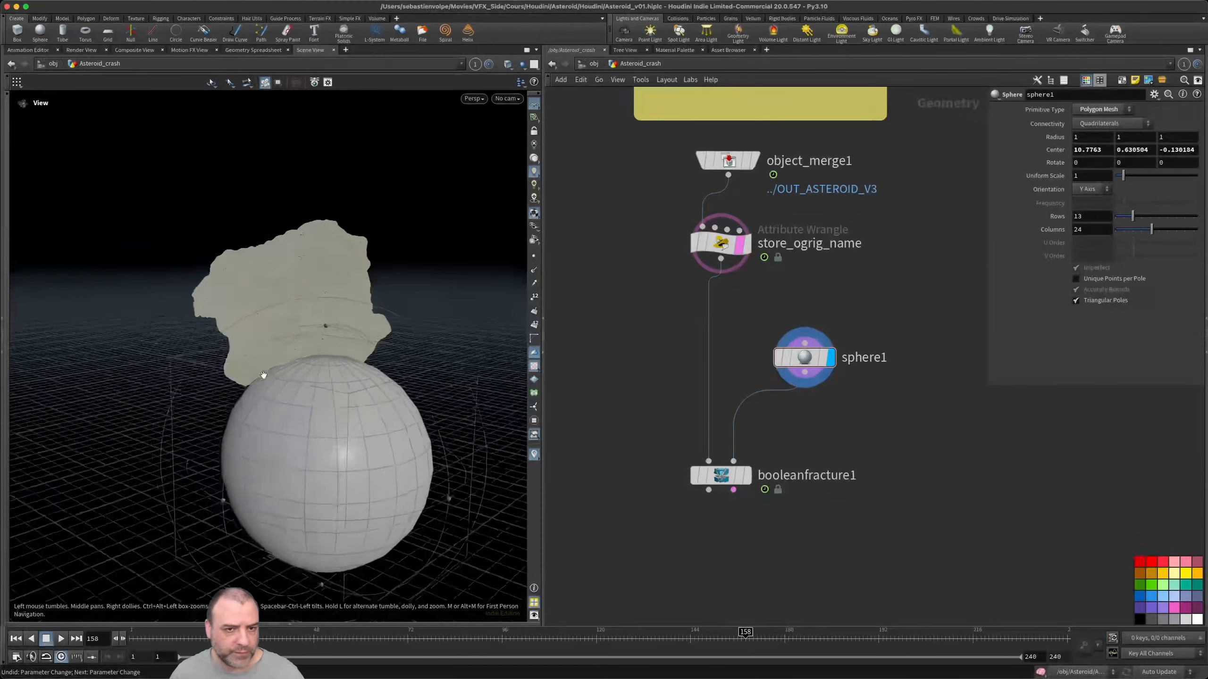
key("Return")
left_click(746, 244)
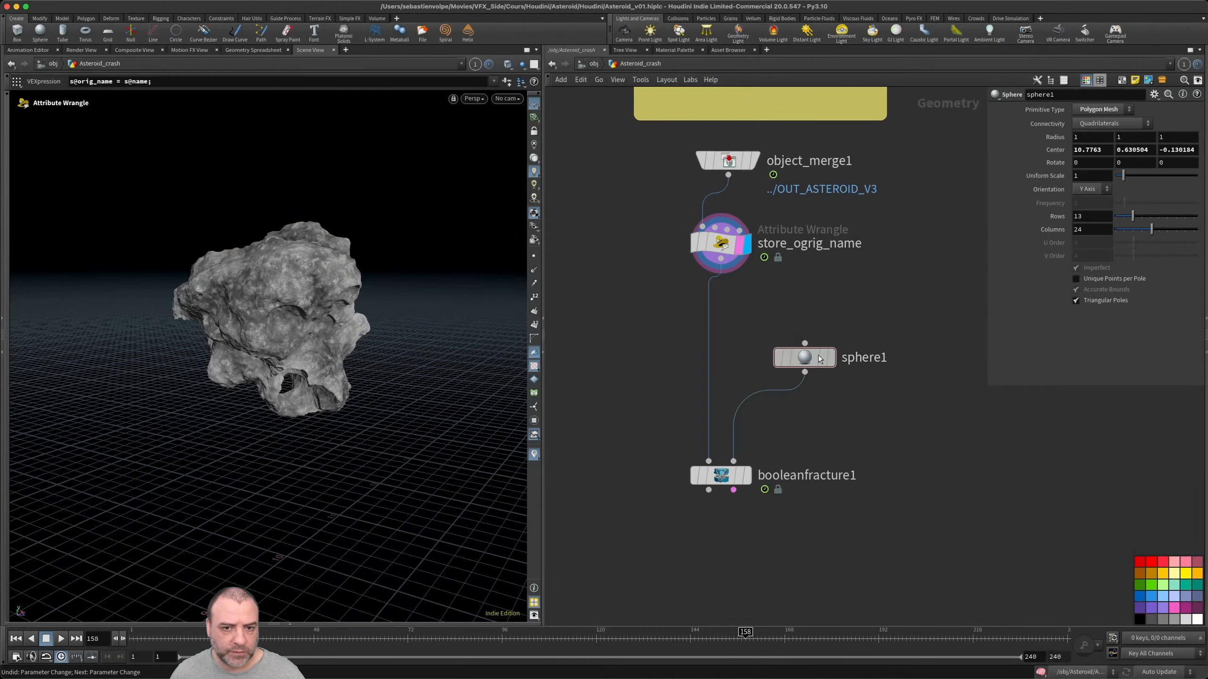
left_click(819, 359)
left_click(823, 358)
- Reposition sphere1 over the asteroid's lower end, with its center at about 10.93, 0.64, -0.23
left_click_drag(418, 343, 490, 310, "alt")
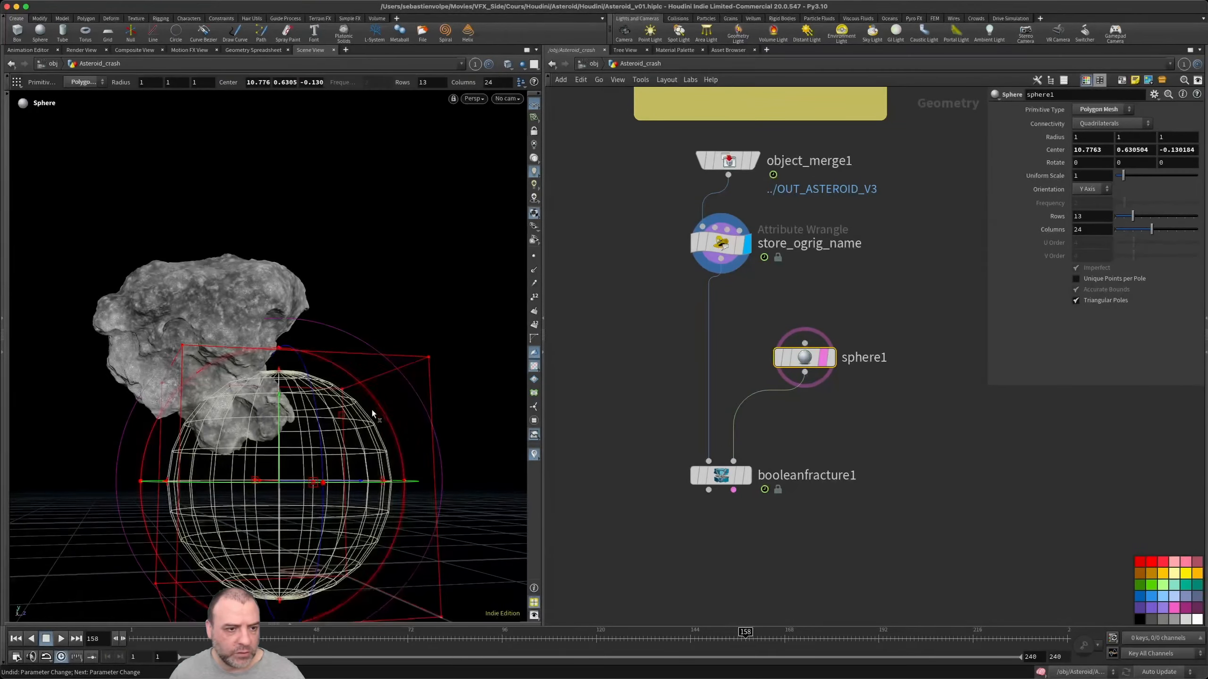
left_click_drag(372, 414, 333, 426)
left_click_drag(266, 333, 356, 487, "alt")
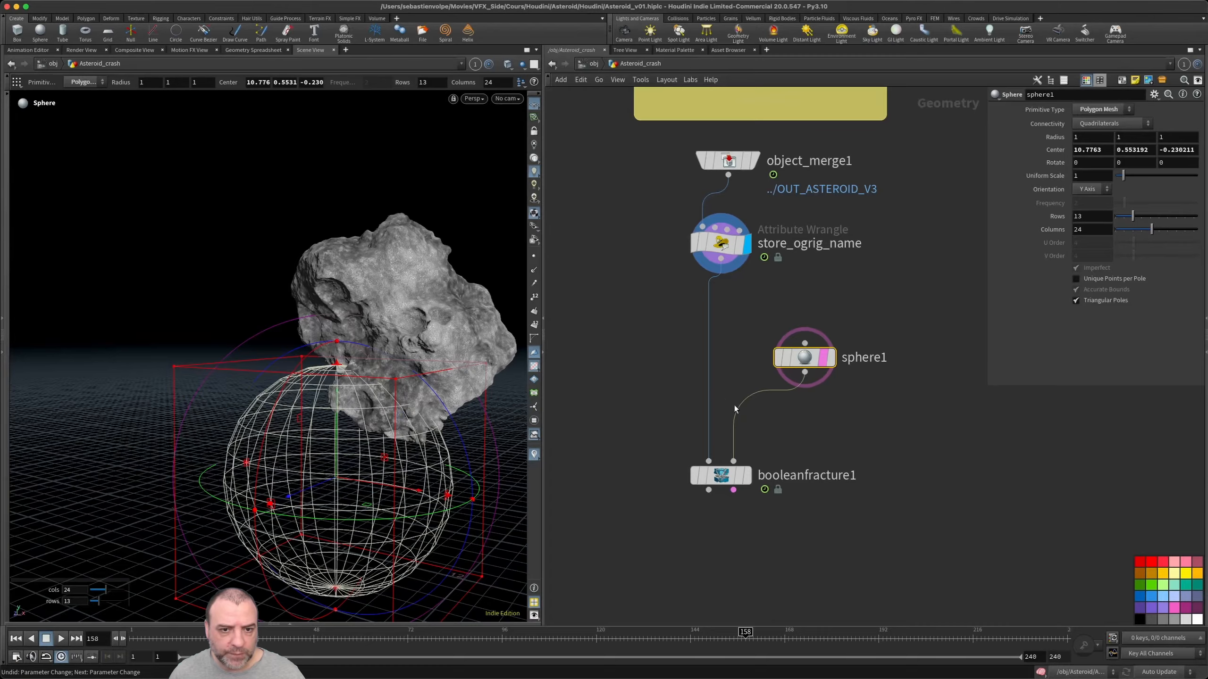
left_click_drag(310, 463, 328, 448, "alt")
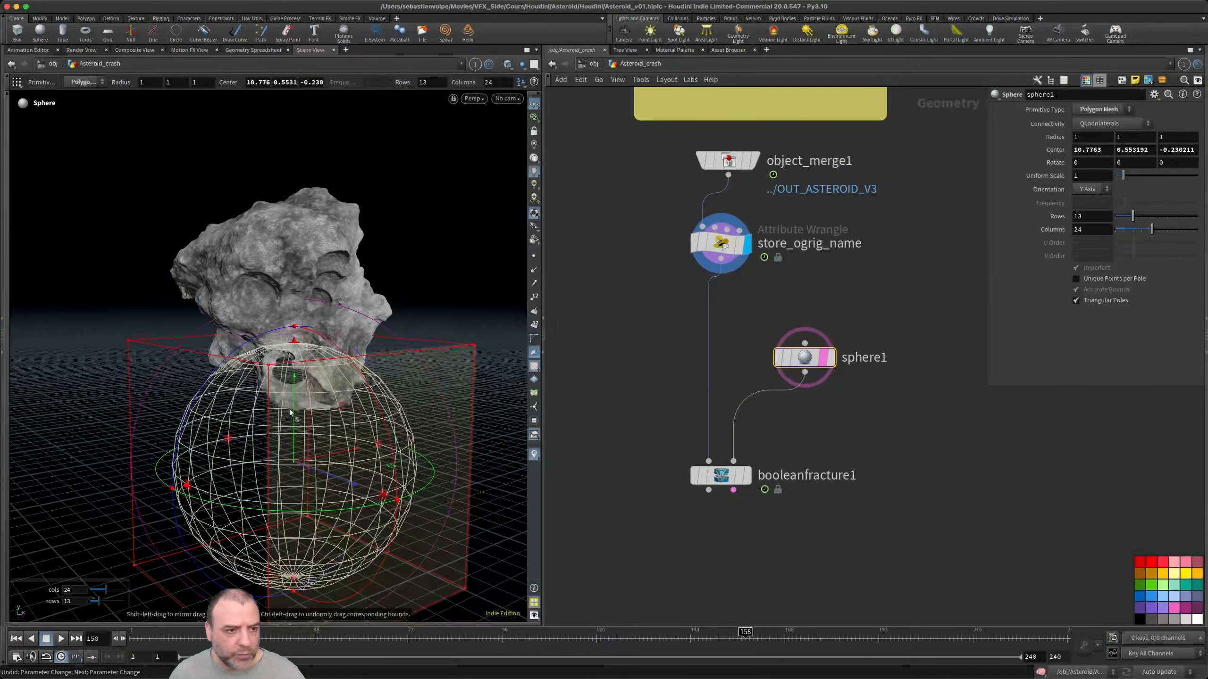
left_click_drag(290, 412, 294, 401)
left_click_drag(388, 423, 340, 444, "alt")
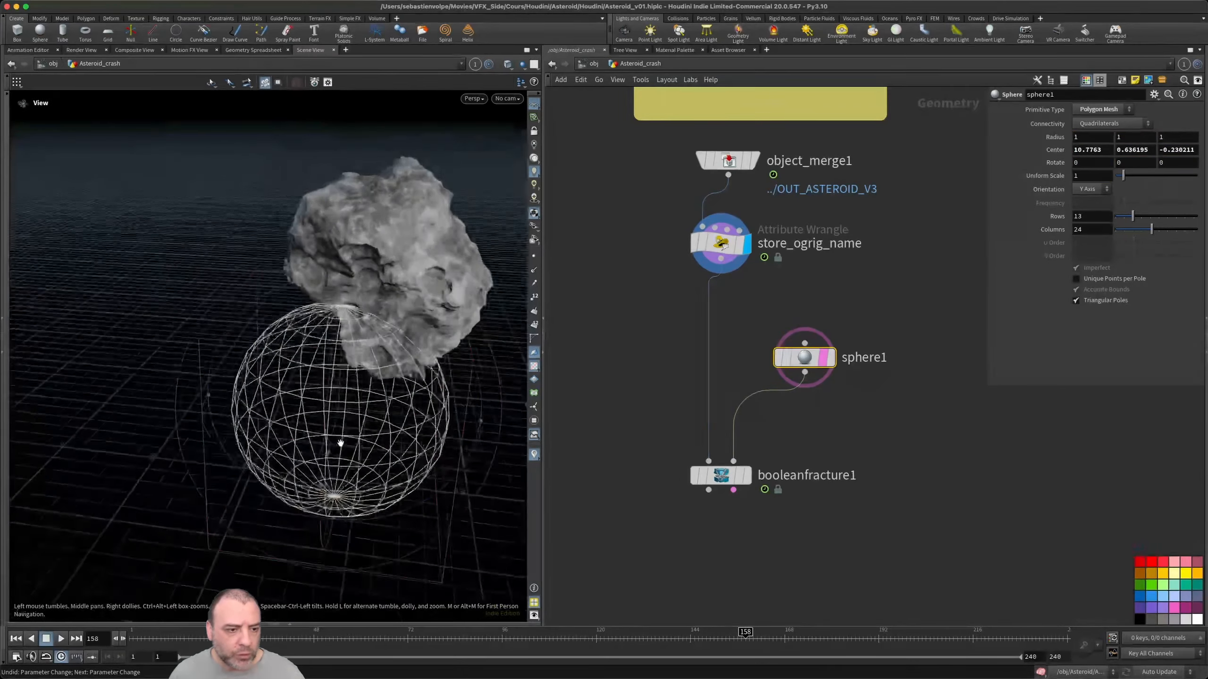
left_click_drag(426, 418, 297, 342)
right_click_drag(105, 335, 284, 356, "alt")
left_click_drag(283, 356, 291, 402, "alt")
right_click_drag(291, 402, 194, 376, "alt")
key("Return")
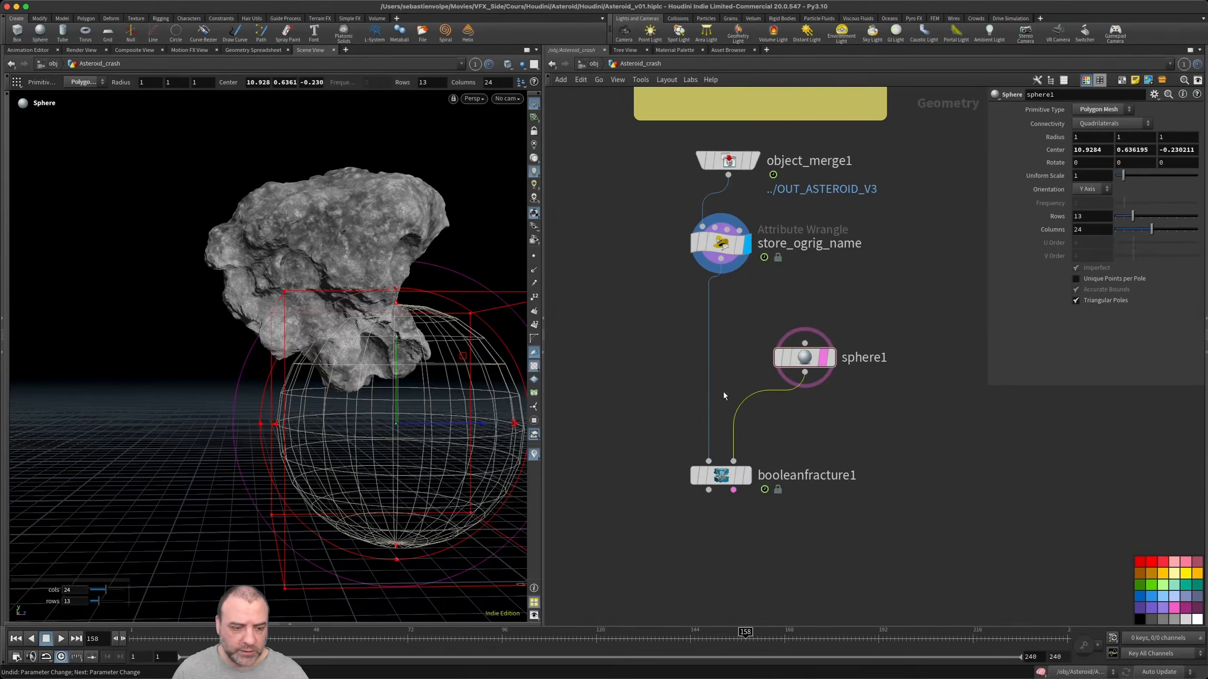
- Insert a Mountain node between sphere1 and booleanfracture1 and show it as a wireframe template
key("Tab")
type("moun")
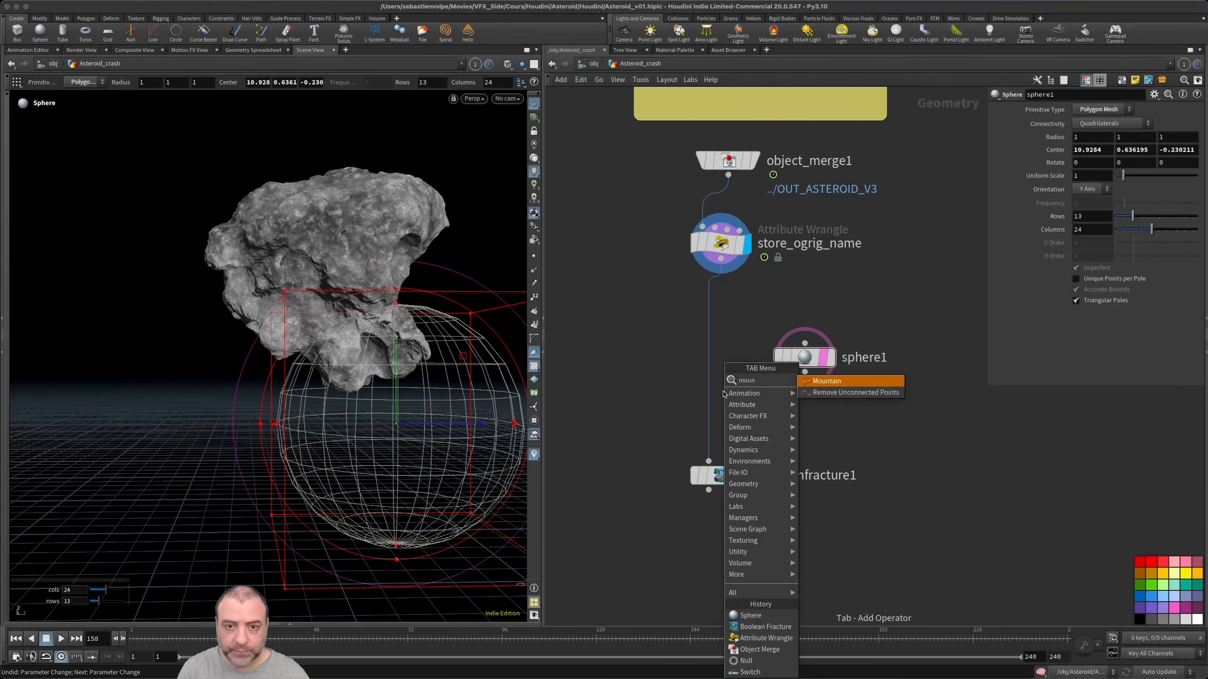
key("Return")
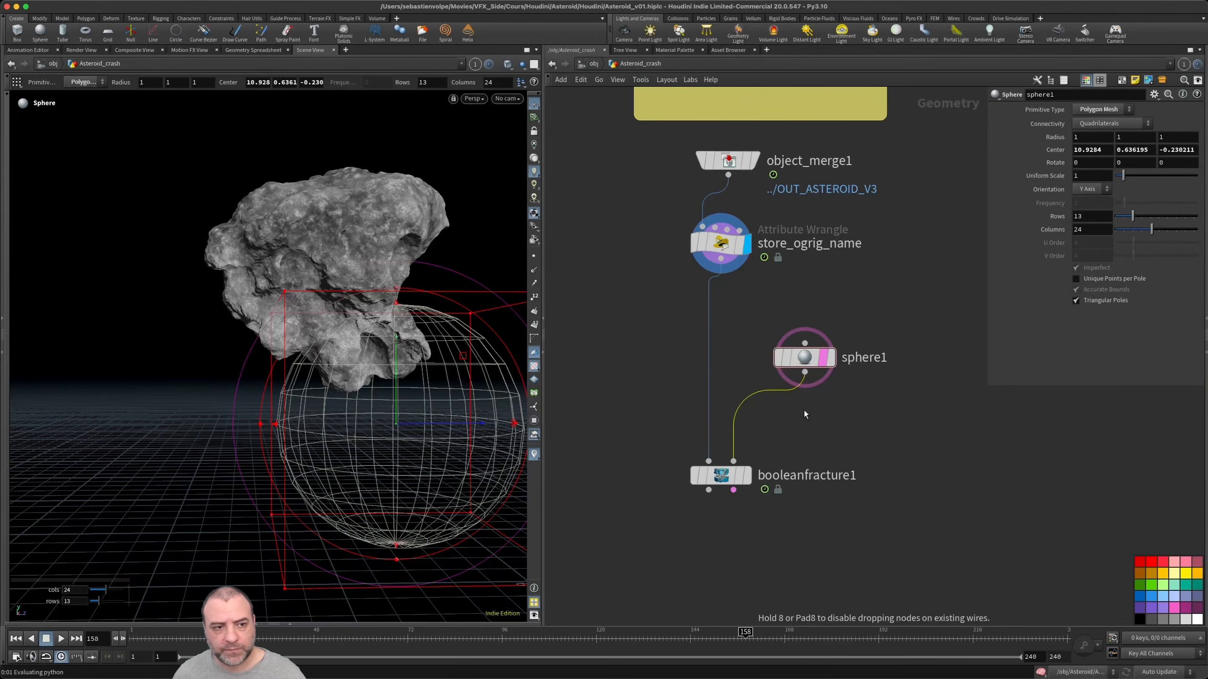
left_click(804, 417)
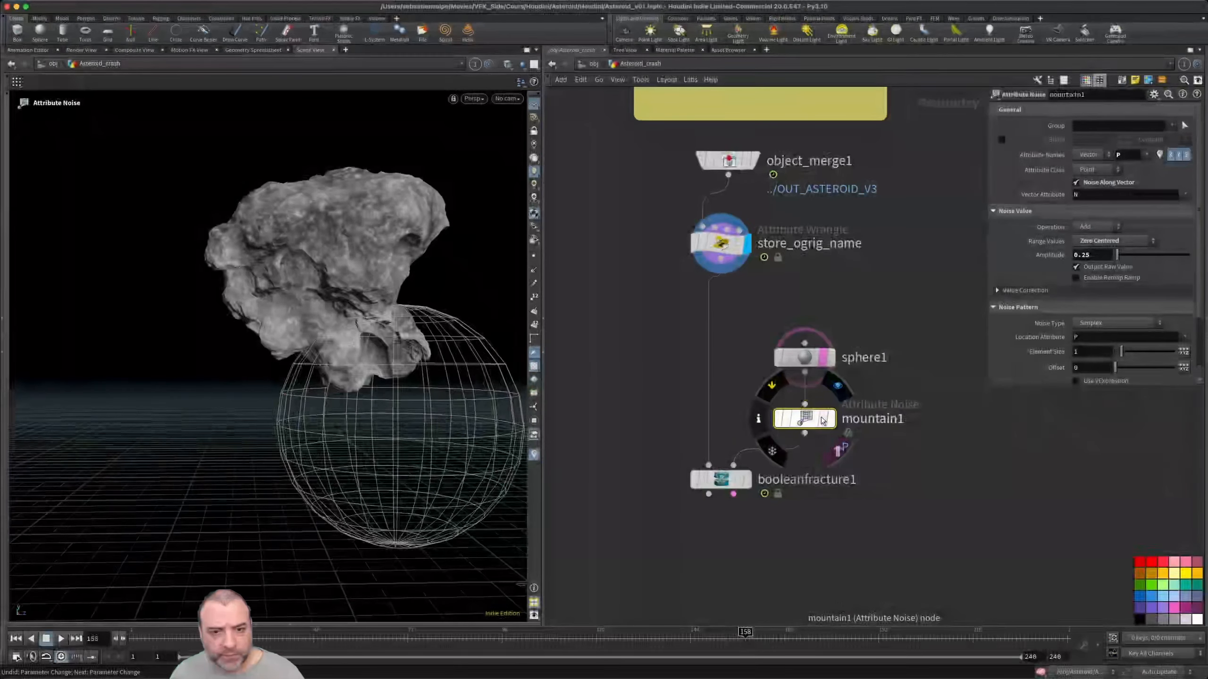
left_click(828, 419)
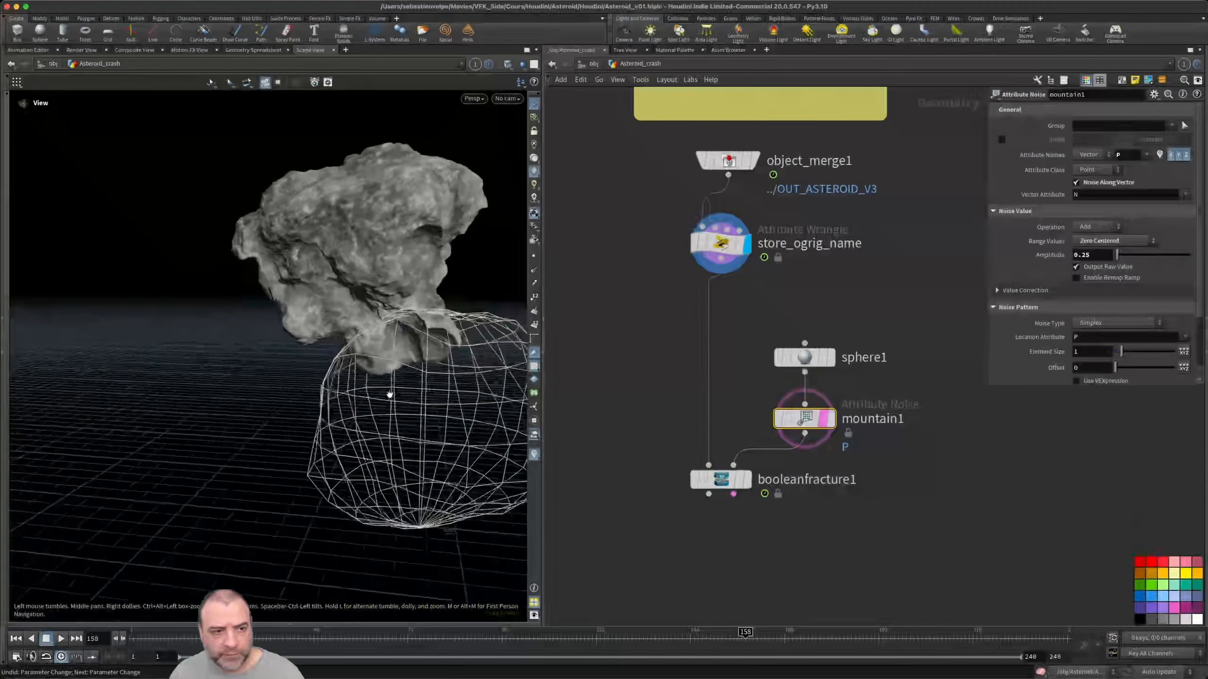
- Set the sphere1 mesh to 32 rows and 64 columns
left_click(808, 358)
left_click_drag(990, 388, 934, 404)
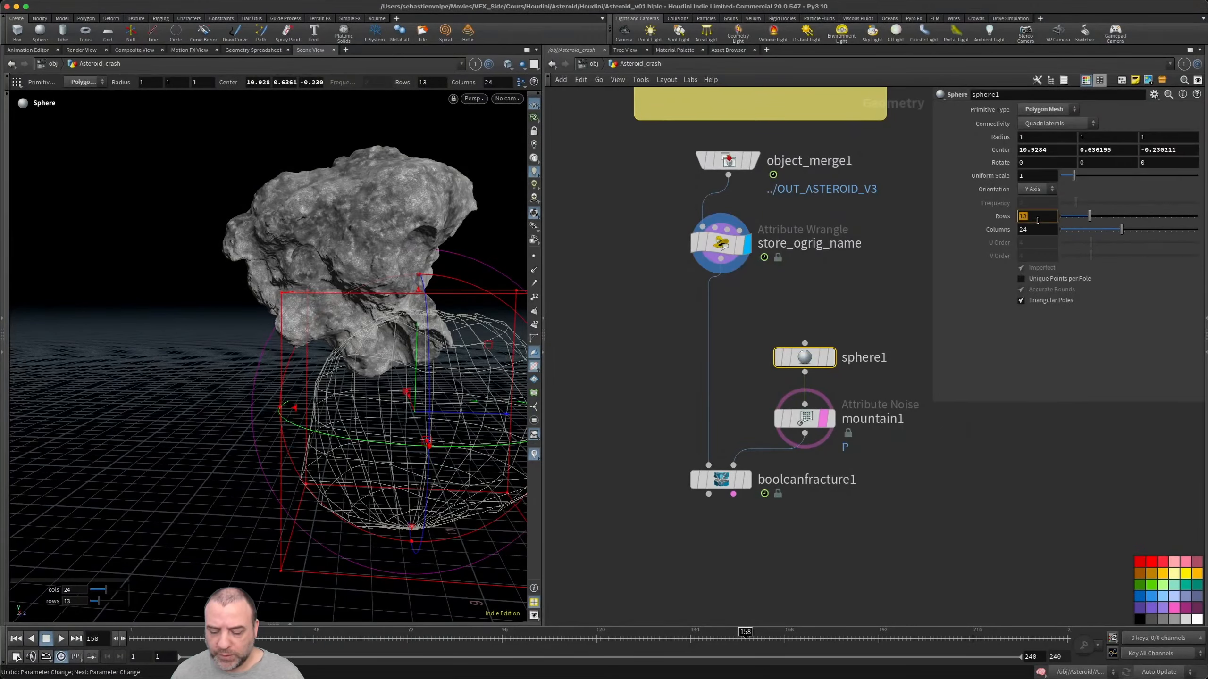
type("32")
key("Tab")
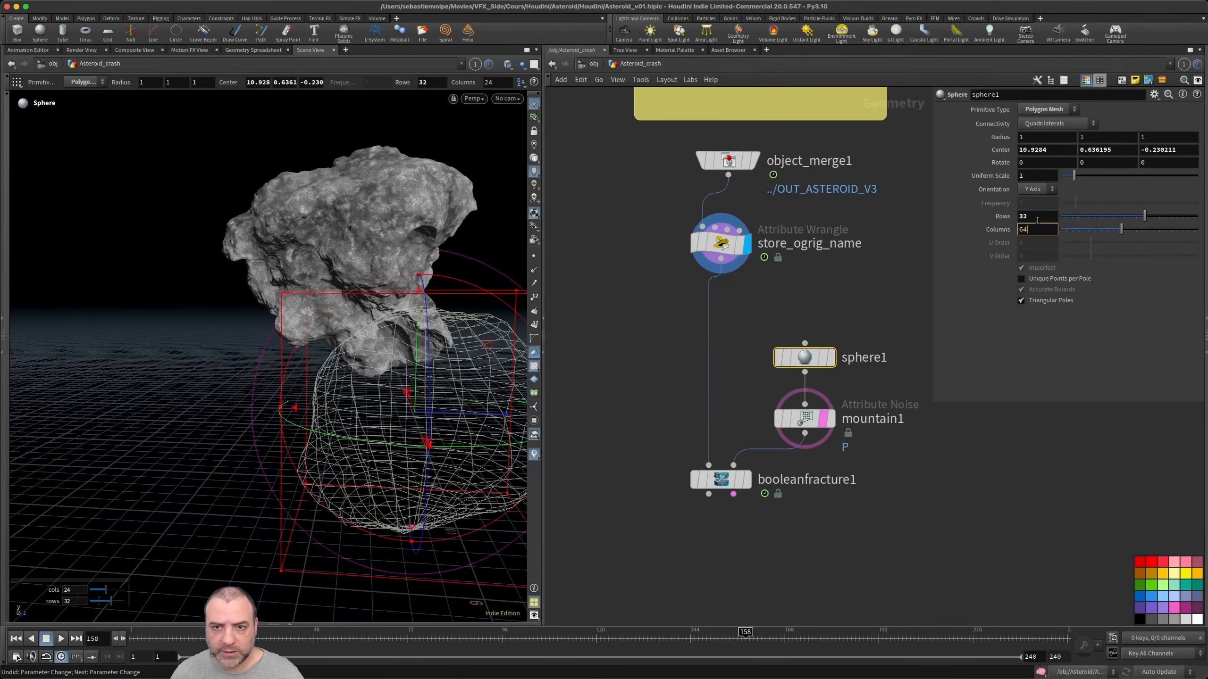
type("64")
key("Return")
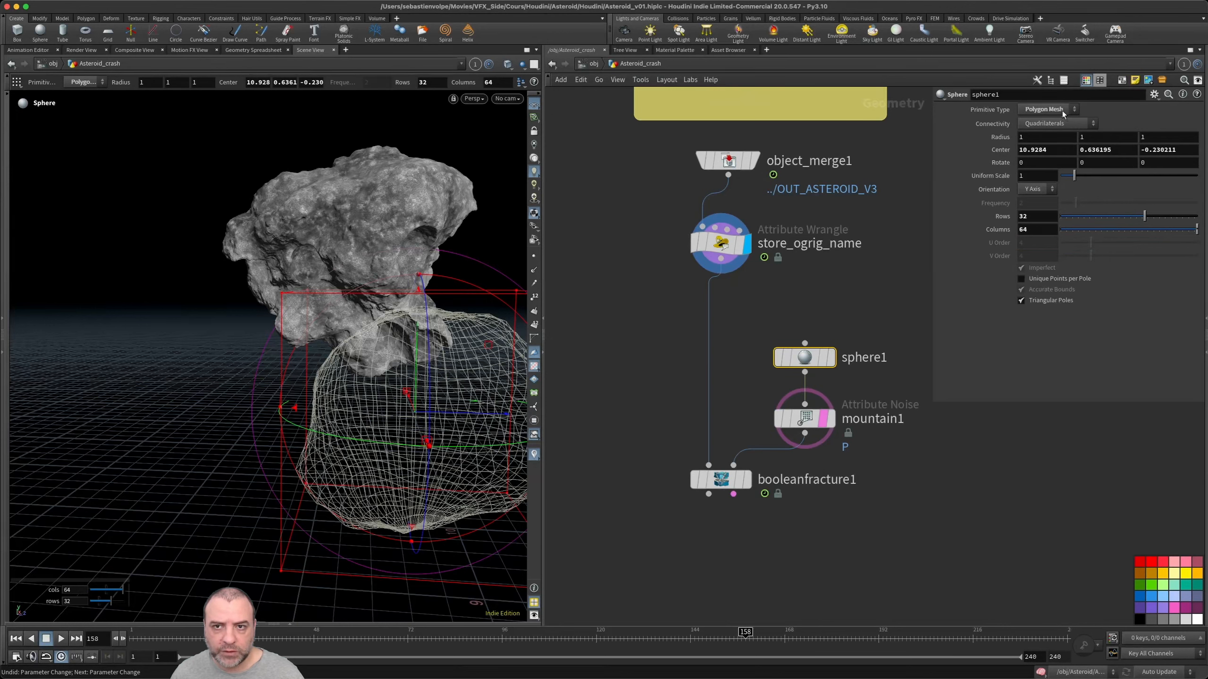
- Set the mountain1 noise element size to 0.54 and its amplitude to 0.1
left_click(808, 418)
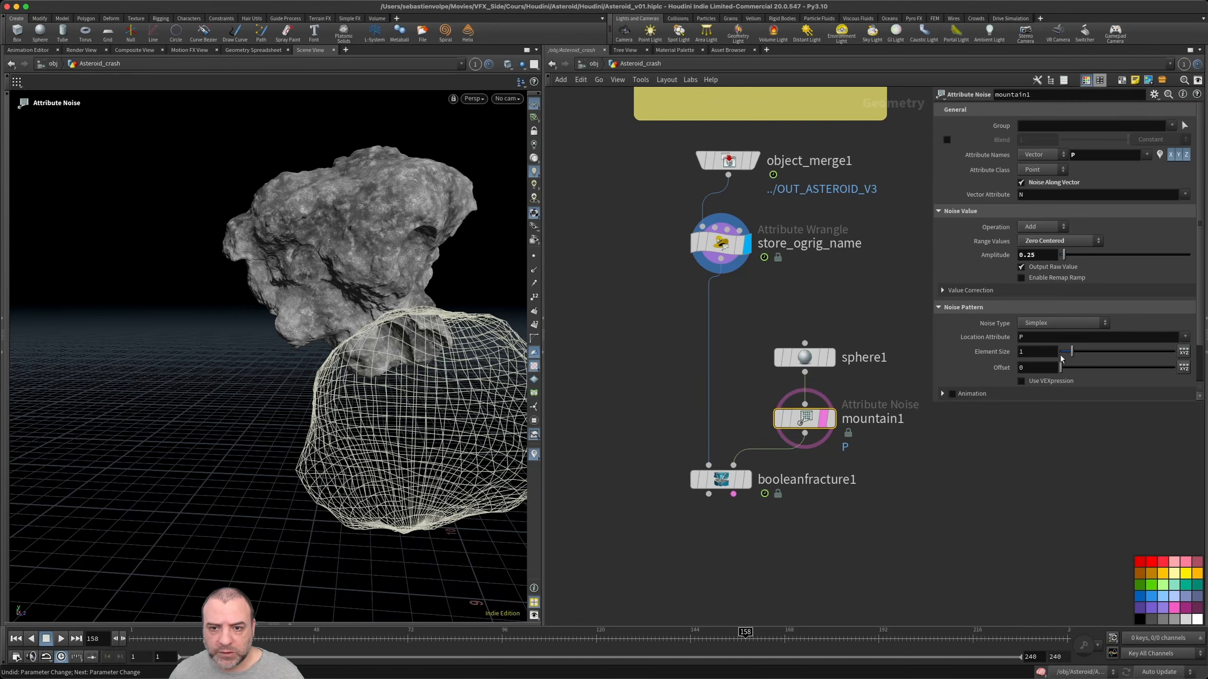
left_click_drag(1072, 355, 1067, 356)
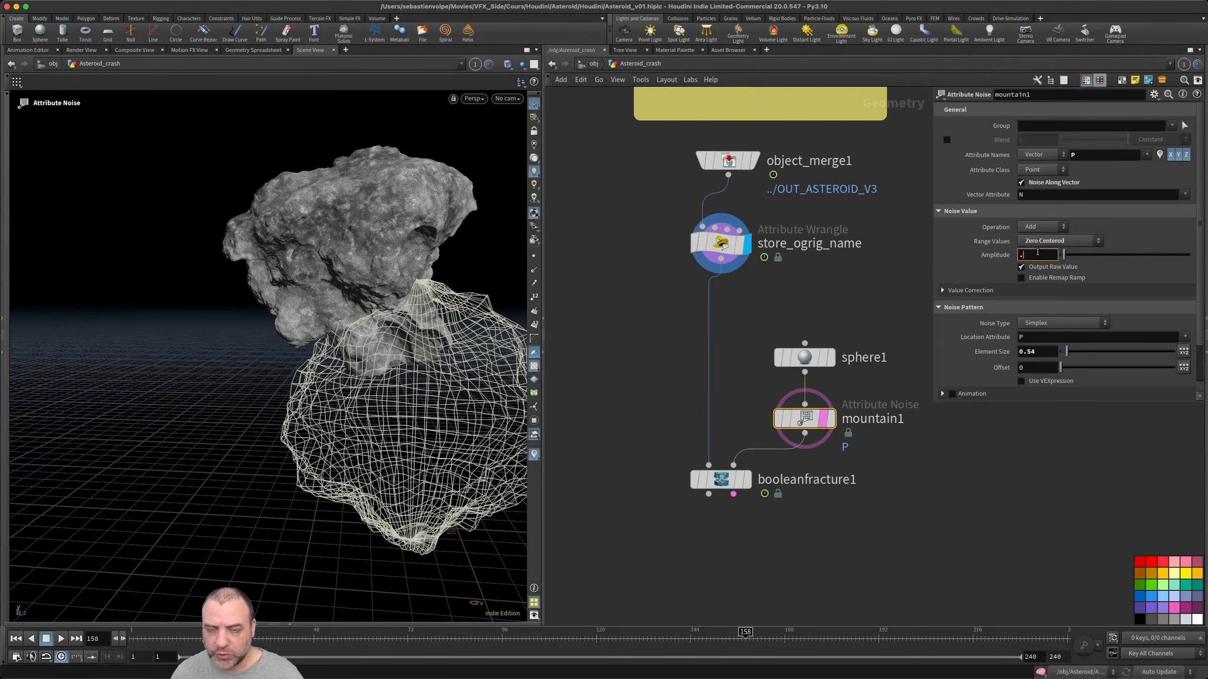
key("Return")
key("Escape")
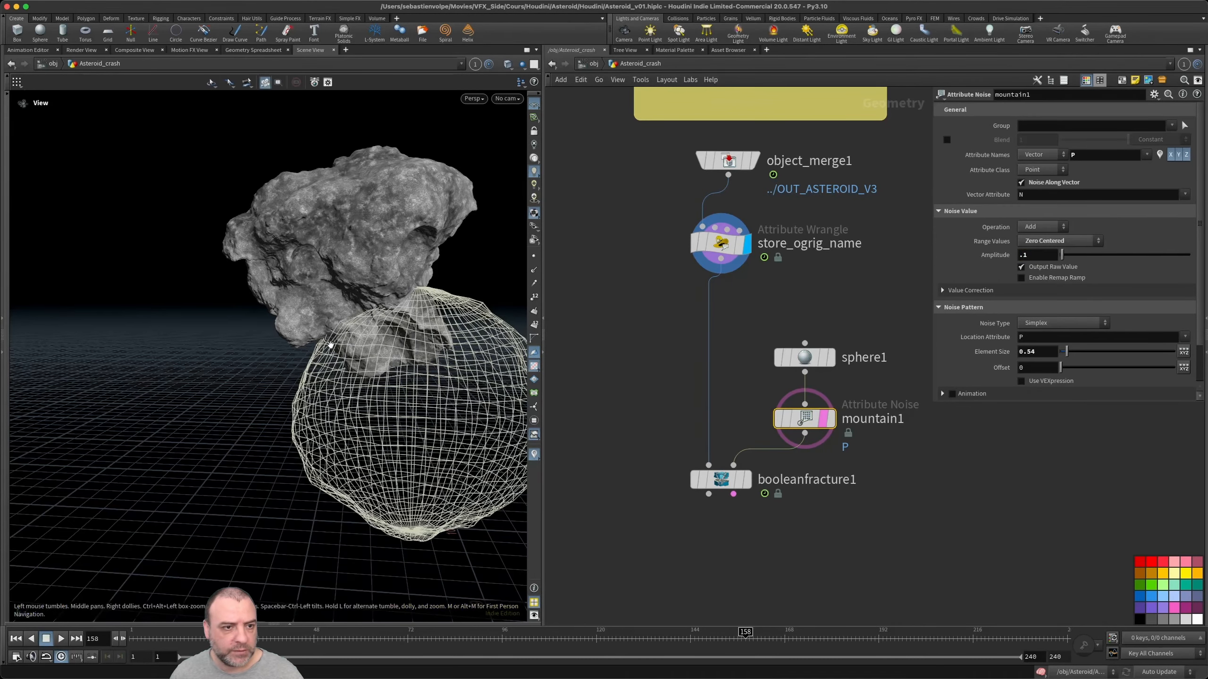
left_click_drag(390, 280, 391, 313)
- Turn off the mountain1 template, then connect an Exploded View node to booleanfracture1's first output and display it
left_click(746, 480)
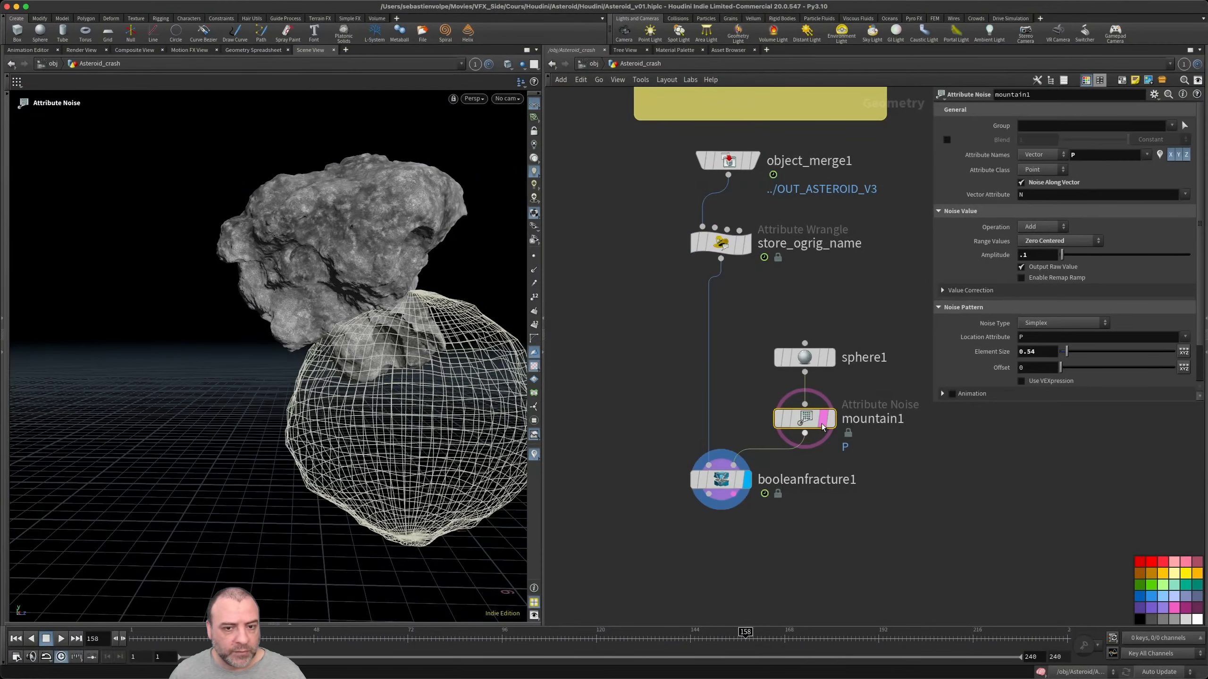
left_click_drag(376, 356, 304, 361)
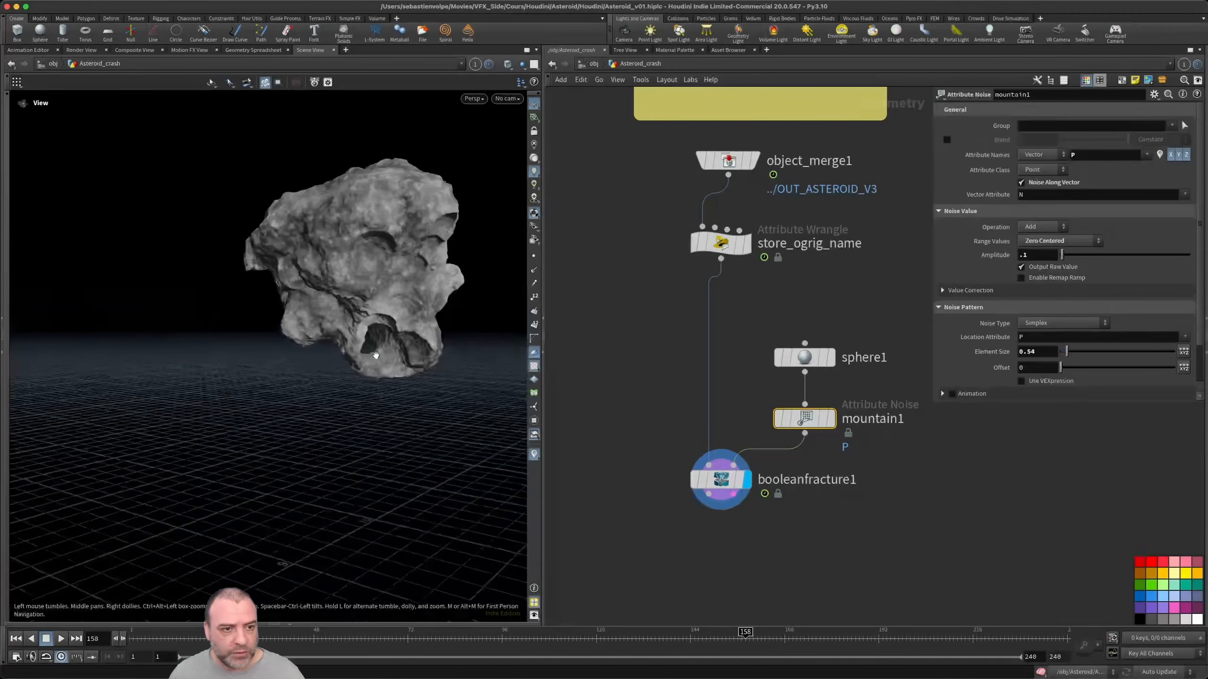
left_click(708, 495)
key("Tab")
type("e")
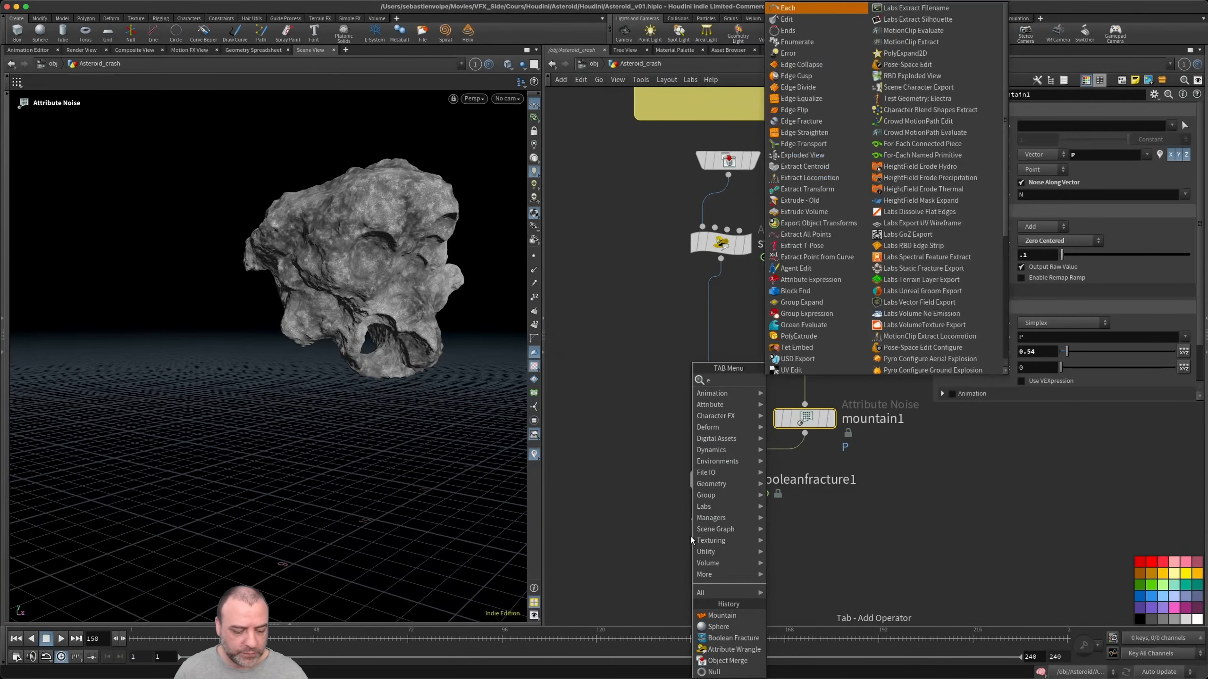
type("xplo")
key("Return")
left_click(692, 541)
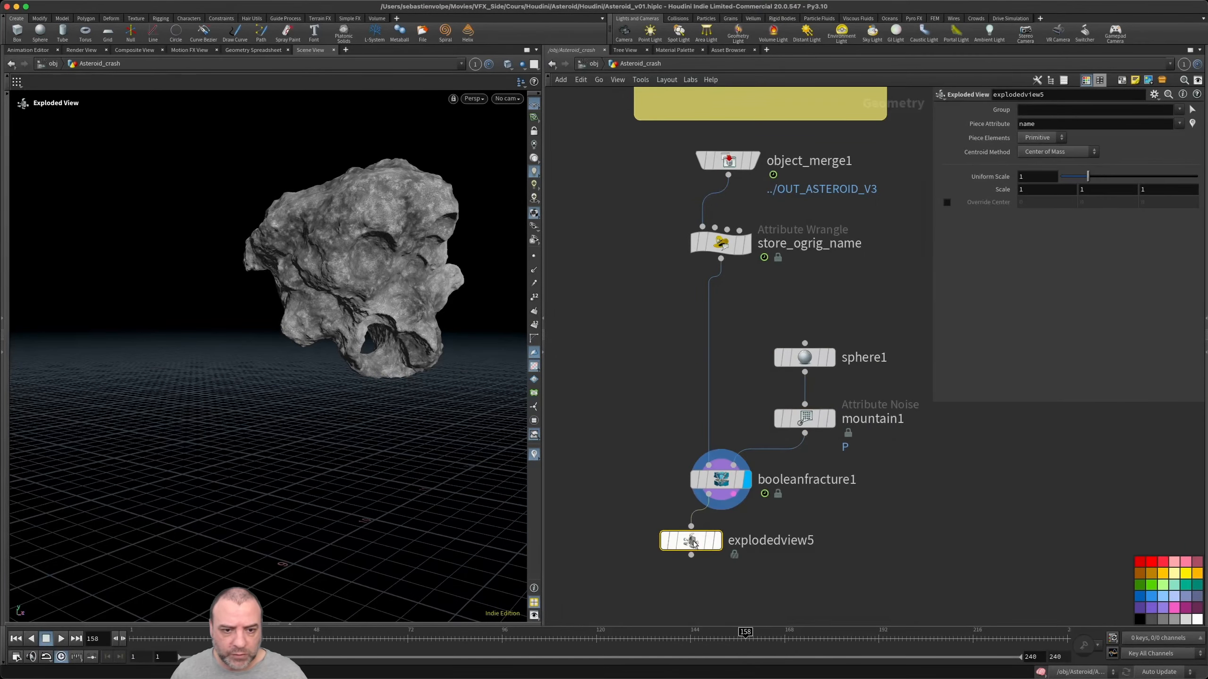
left_click(719, 543)
- Examine the cut surfaces and the separation of the asteroid pieces in the exploded view from several angles
left_click_drag(499, 407, 377, 339, "alt")
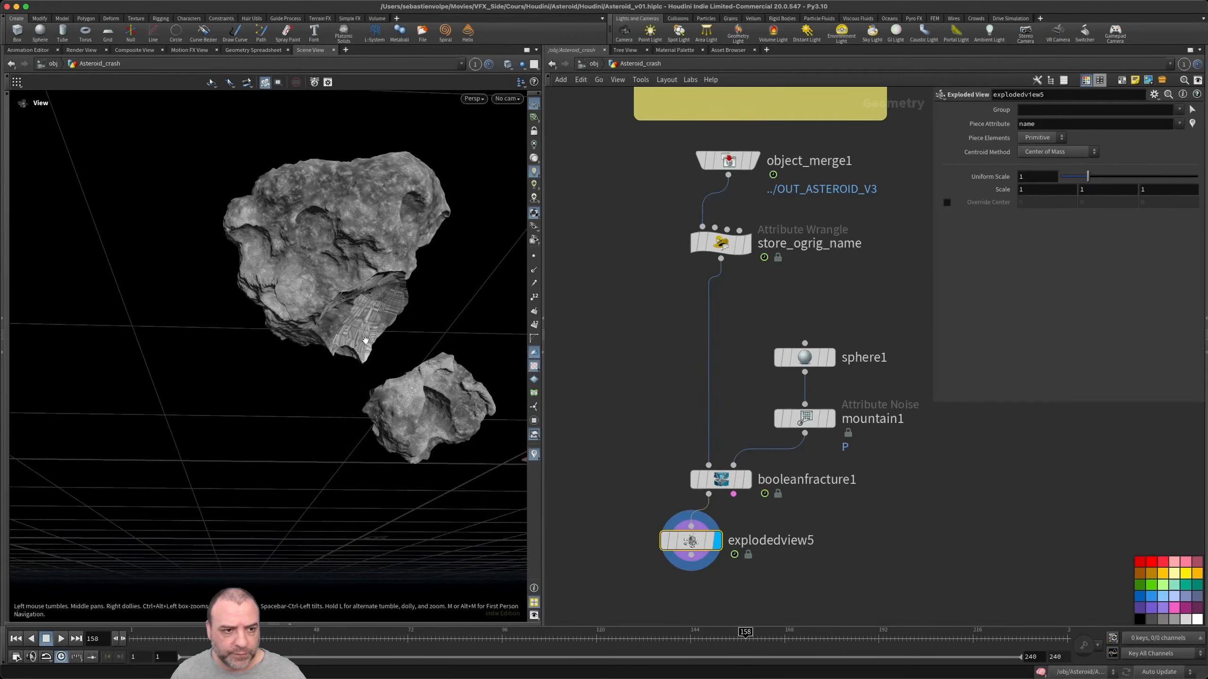
right_click_drag(377, 338, 451, 334, "alt")
left_click_drag(452, 335, 310, 305, "alt")
scroll(311, 290, "up", 5)
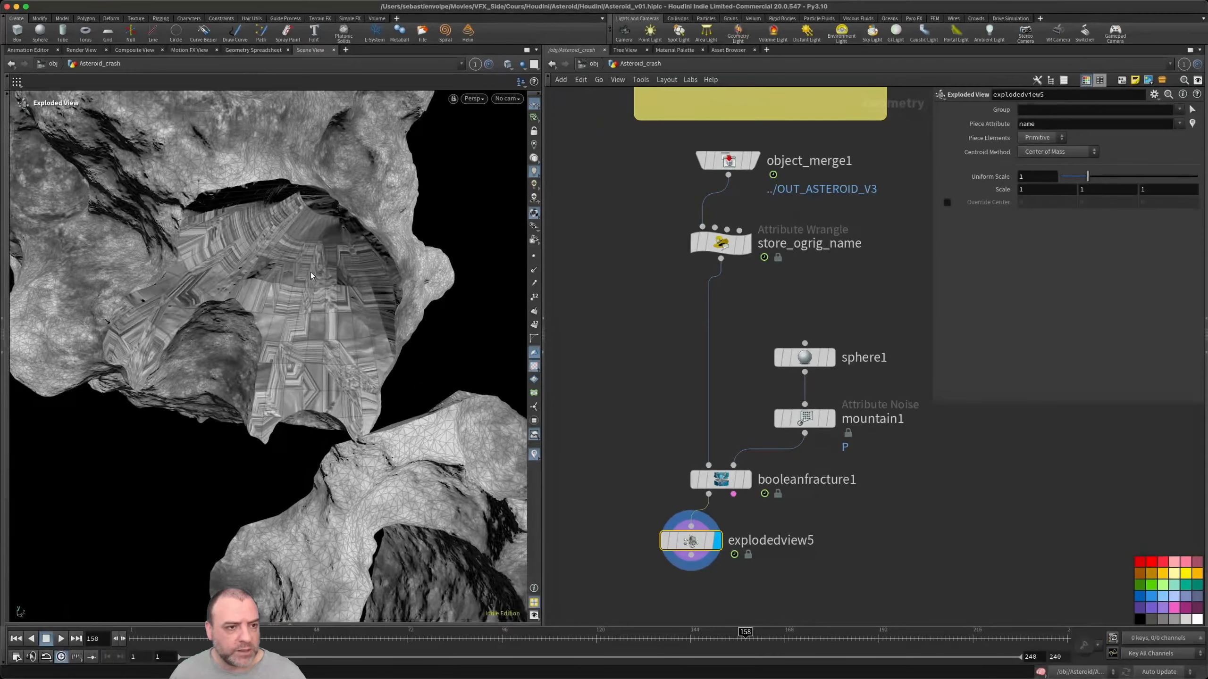
key("Escape")
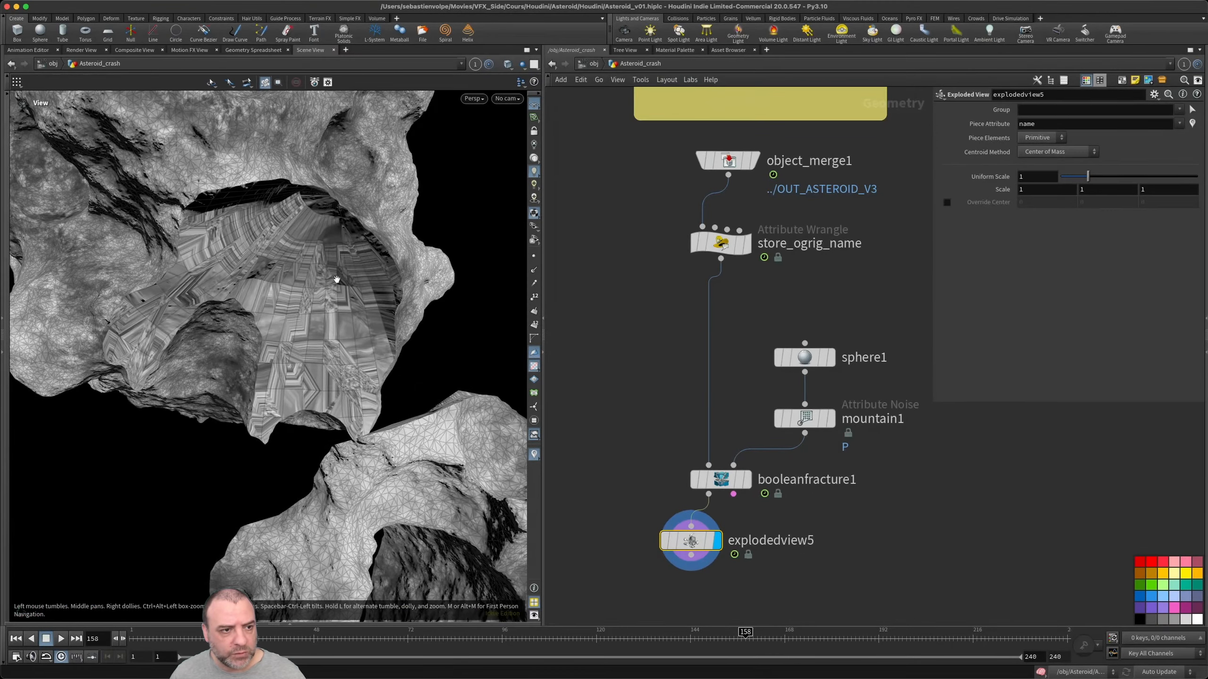
scroll(337, 280, "down", 3)
scroll(316, 270, "down", 3)
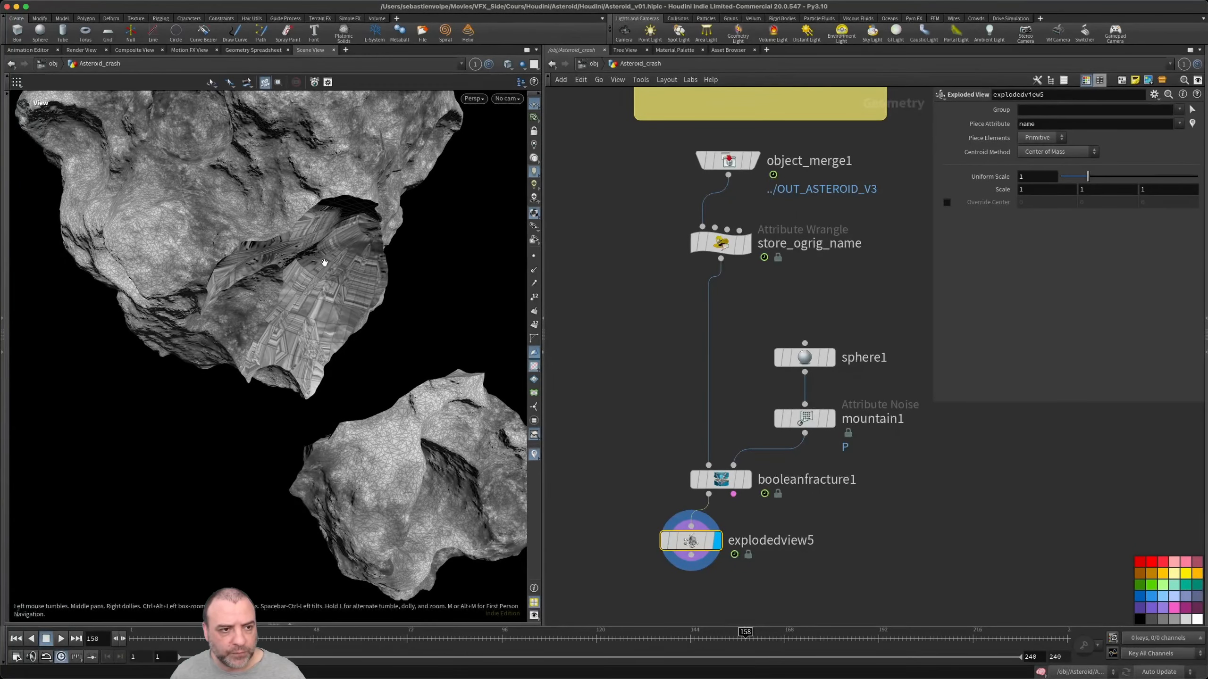
scroll(328, 261, "up", 3)
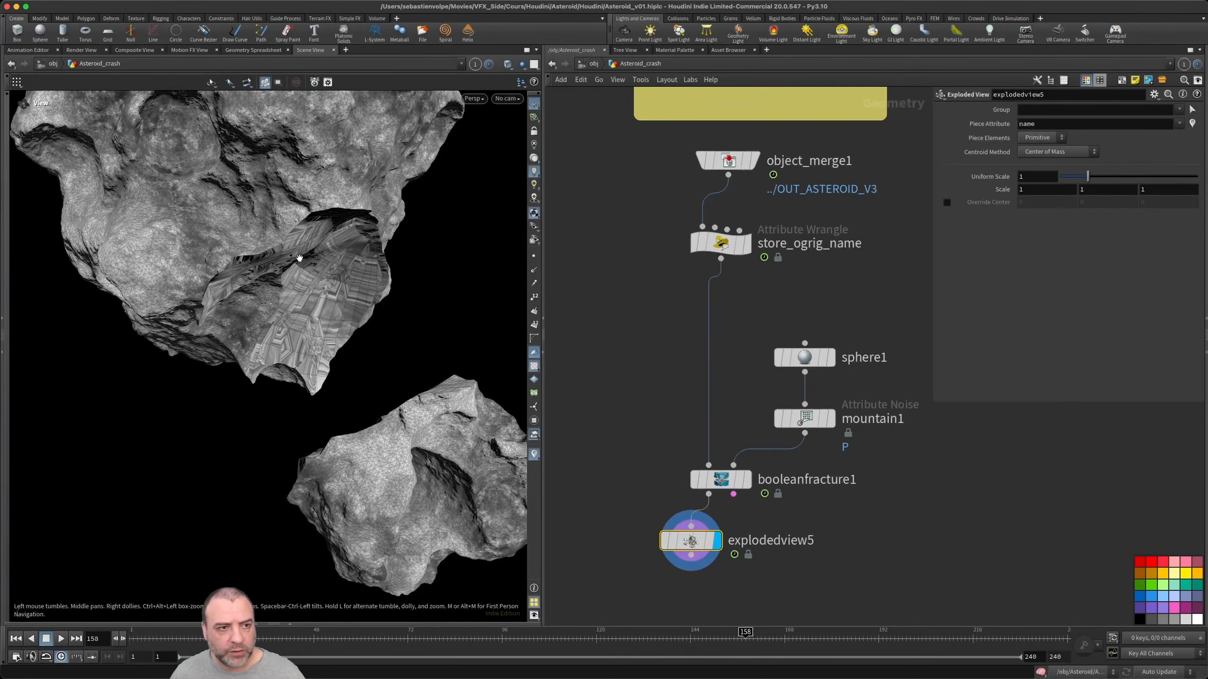
left_click_drag(289, 252, 434, 398)
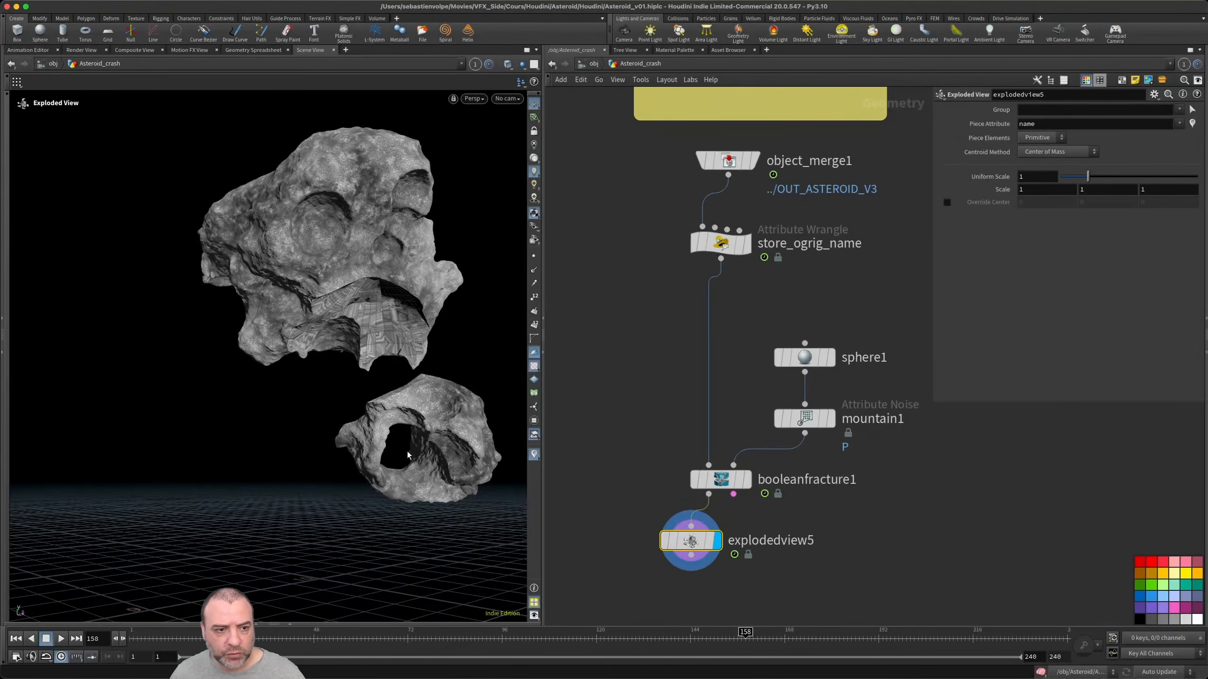
right_click_drag(449, 432, 420, 355, "alt")
left_click_drag(421, 355, 412, 391, "alt")
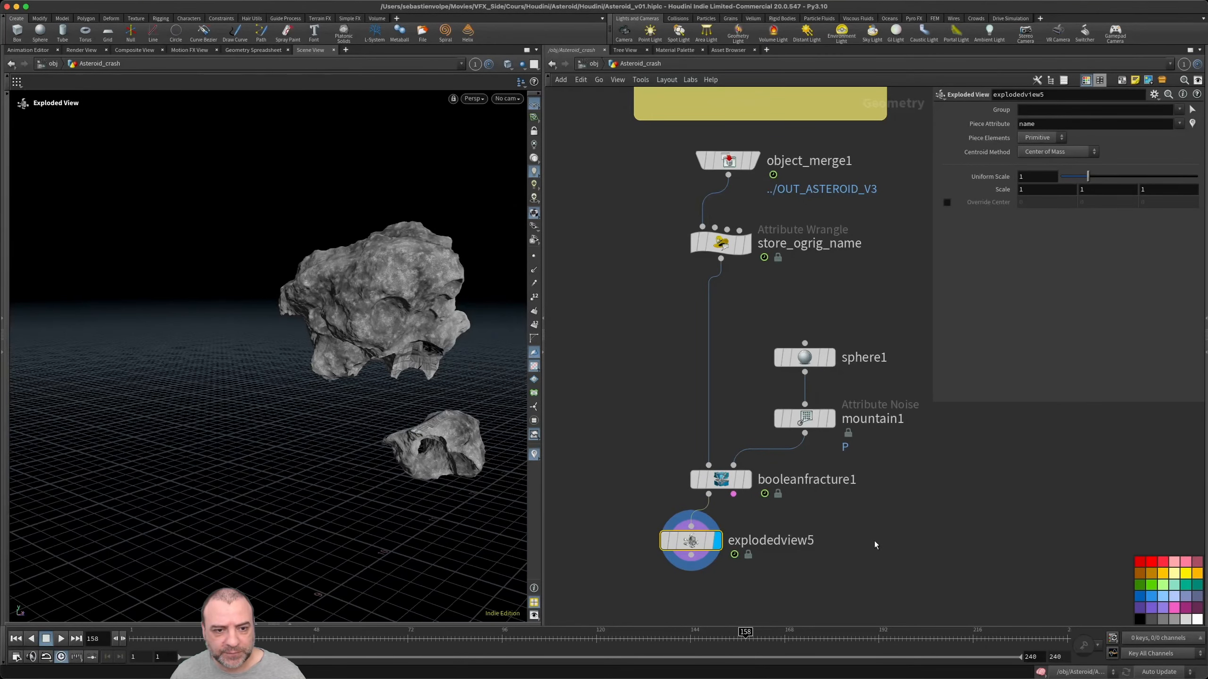
- Connect a Split node to booleanfracture1's first output and place it below the fracture node
middle_click_drag(903, 542, 897, 515)
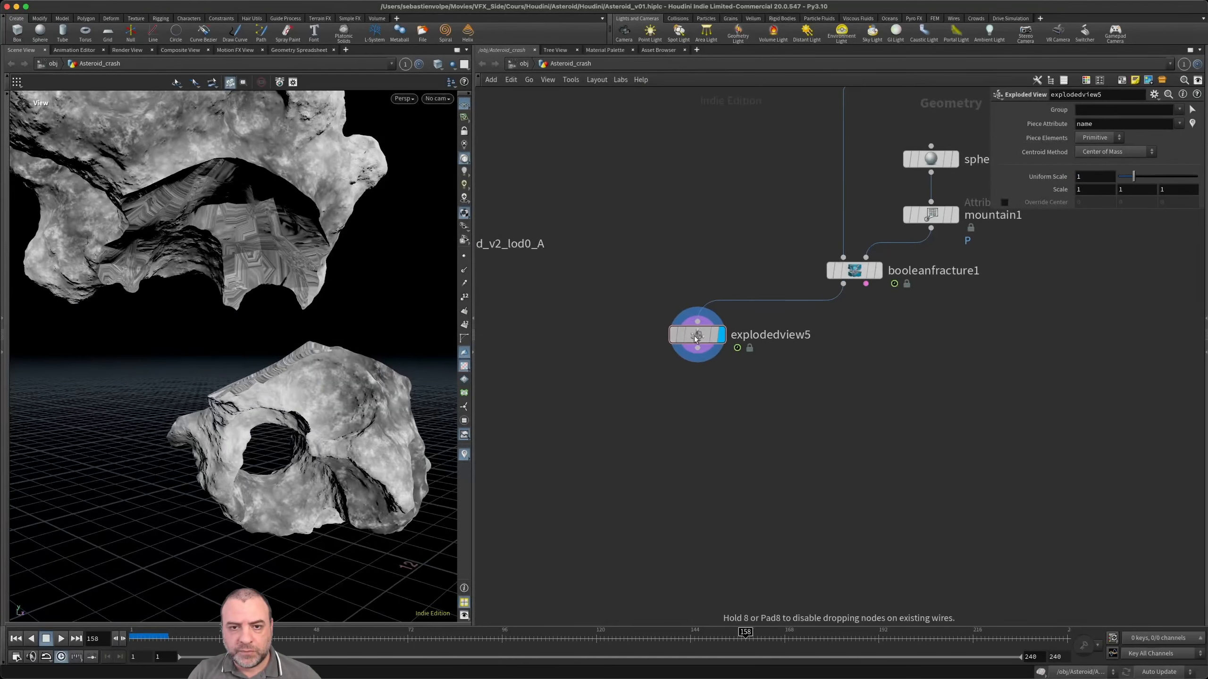
left_click_drag(843, 284, 884, 357)
type("spli")
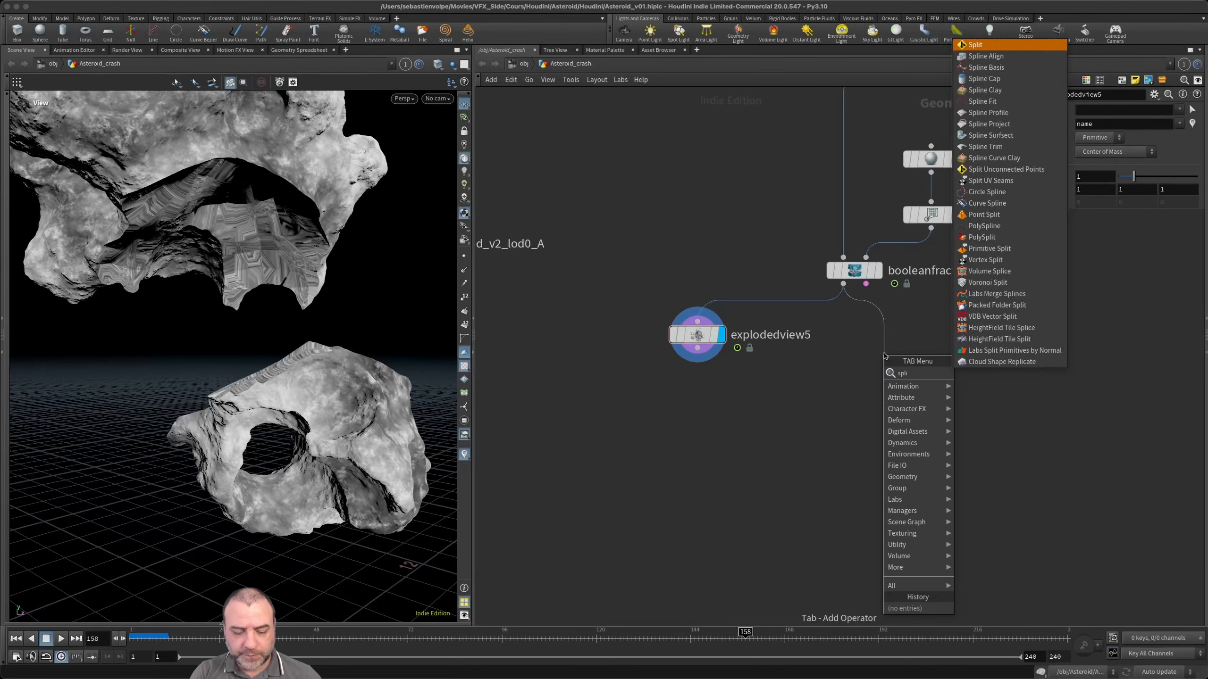
key("Return")
left_click(884, 353)
left_click_drag(884, 355, 836, 409)
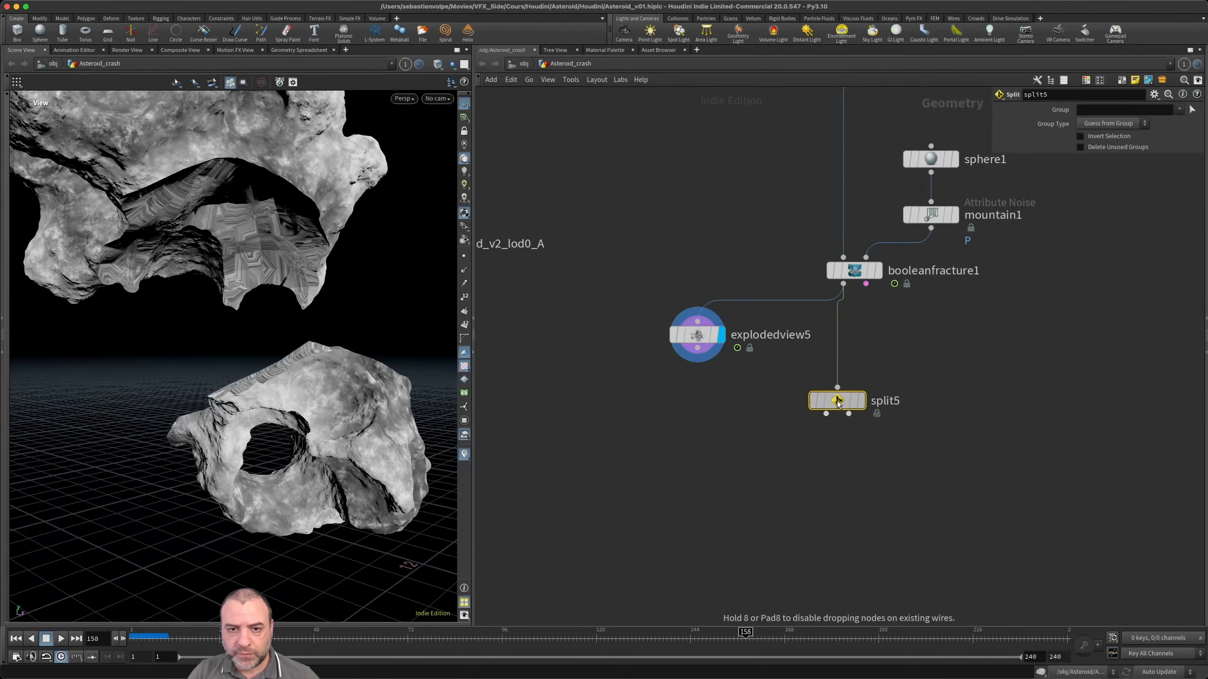
left_click(860, 410)
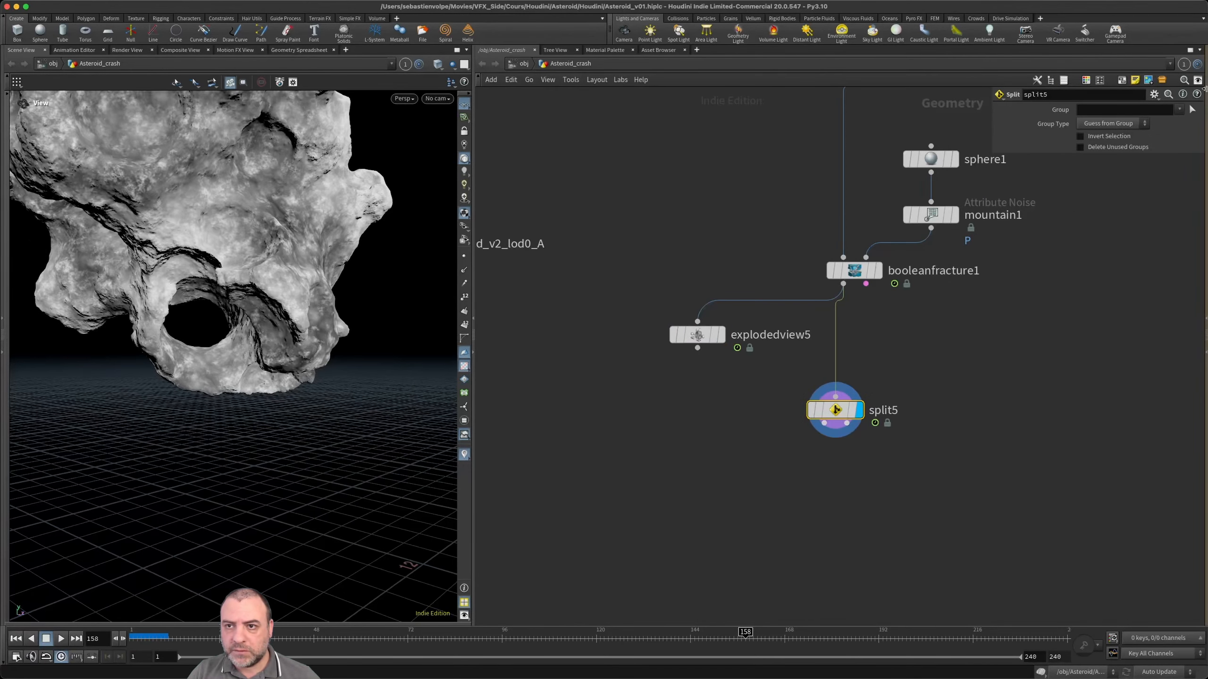
left_click(1180, 109)
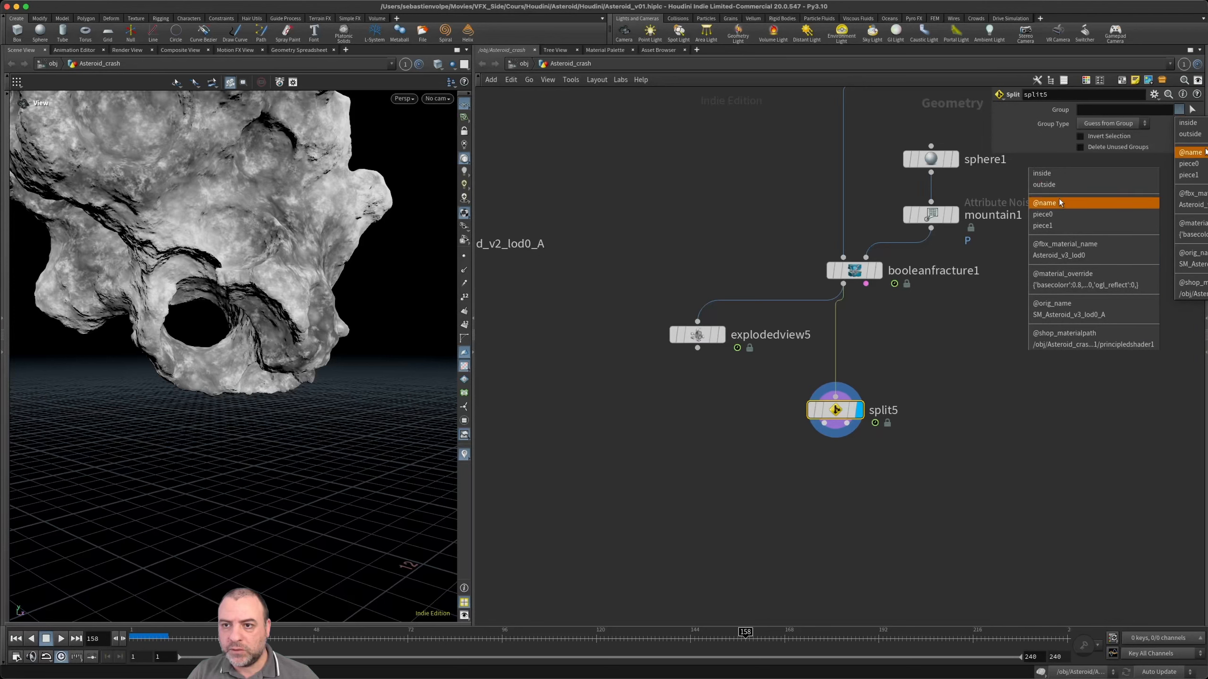
left_click(1198, 176)
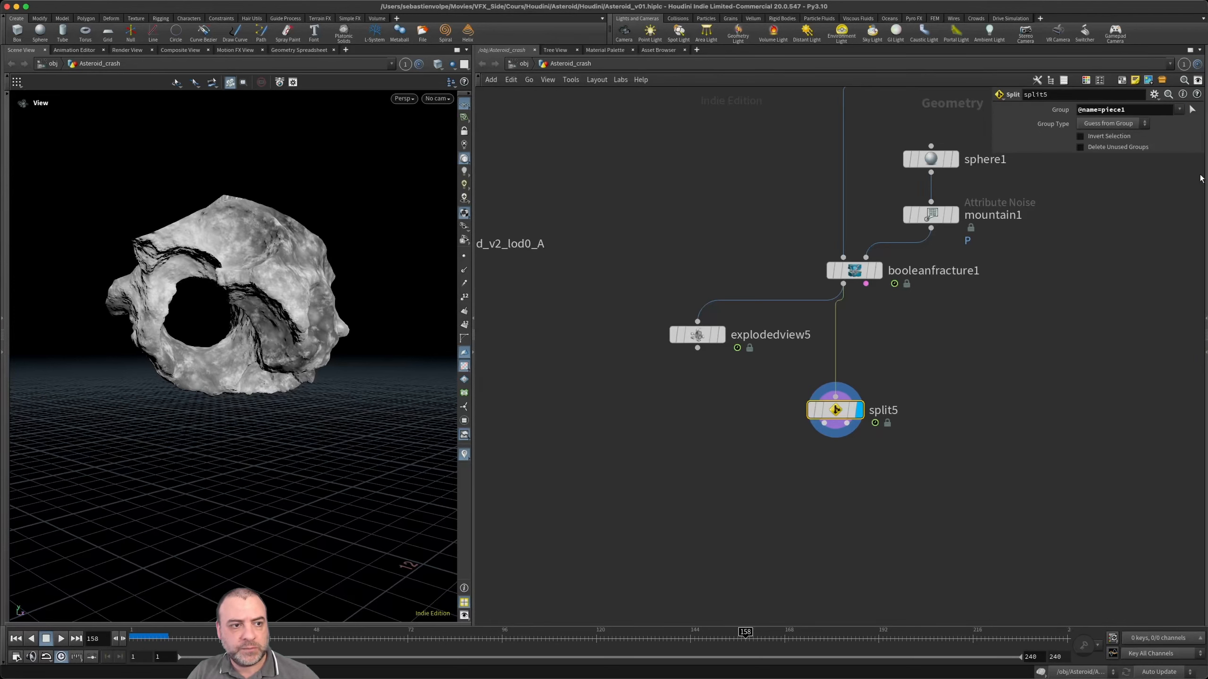
- Connect a Null node to split5's second output and compare that output with split5 in the viewport
left_click_drag(276, 314, 301, 297)
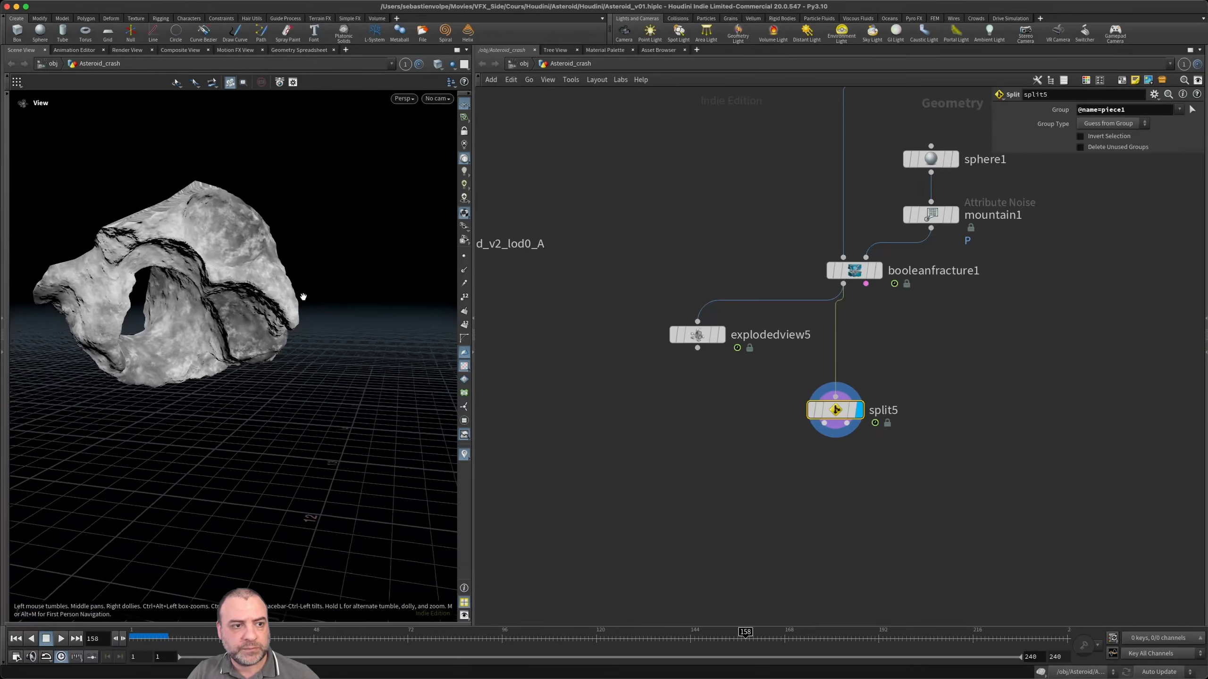
scroll(302, 297, "down", 5)
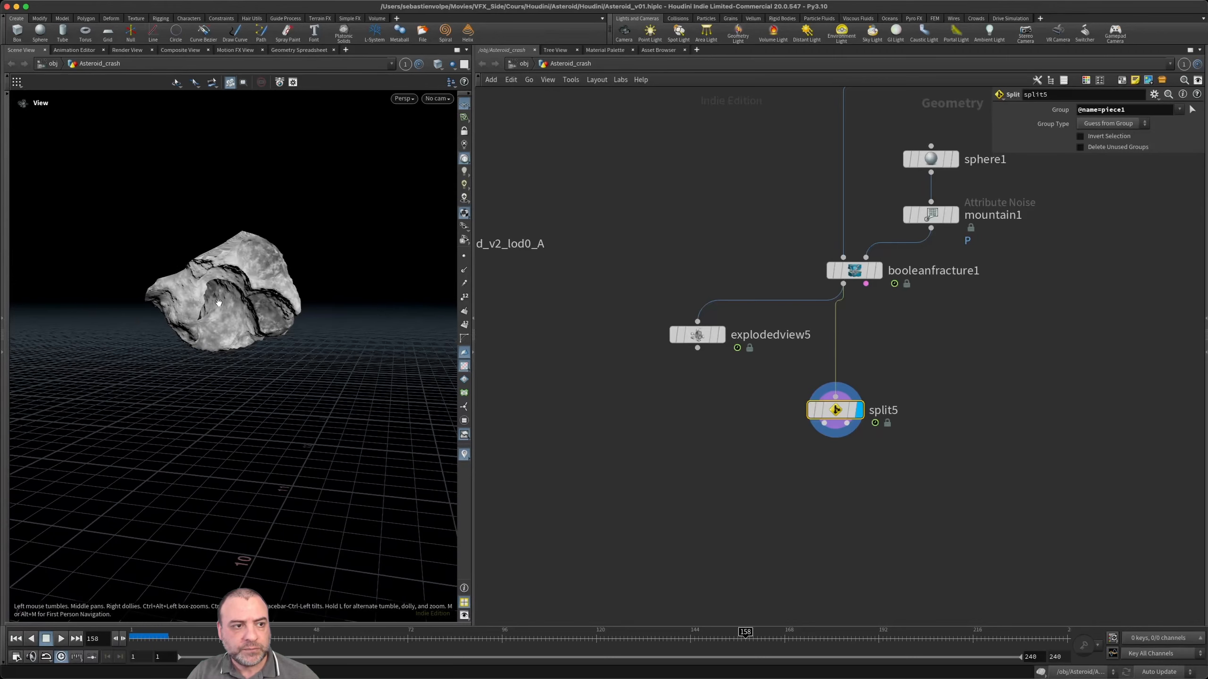
left_click(847, 423)
key("Tab")
type("nul")
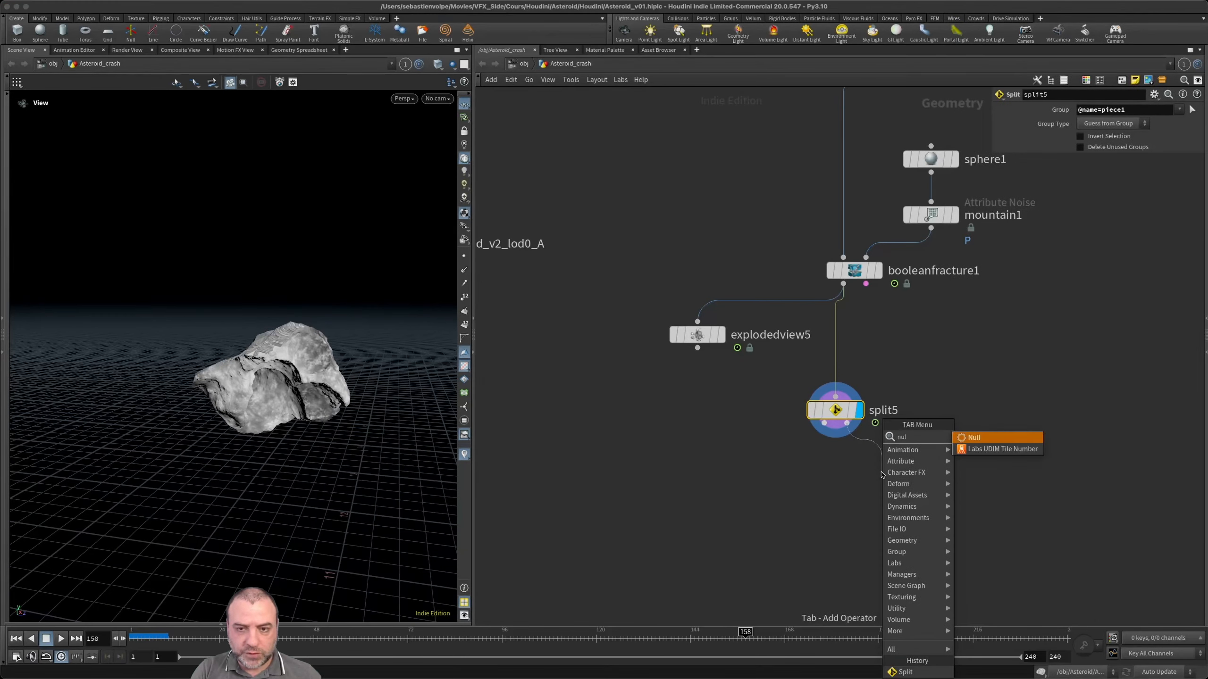
key("Return")
left_click(881, 471)
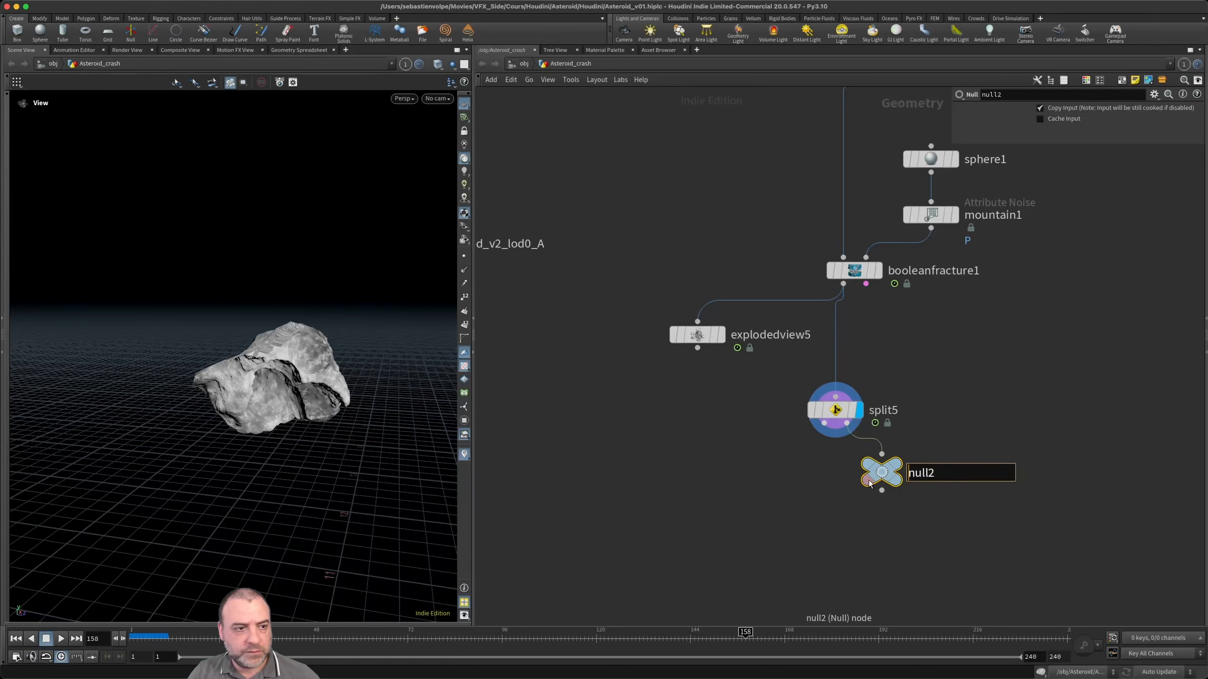
key("Return")
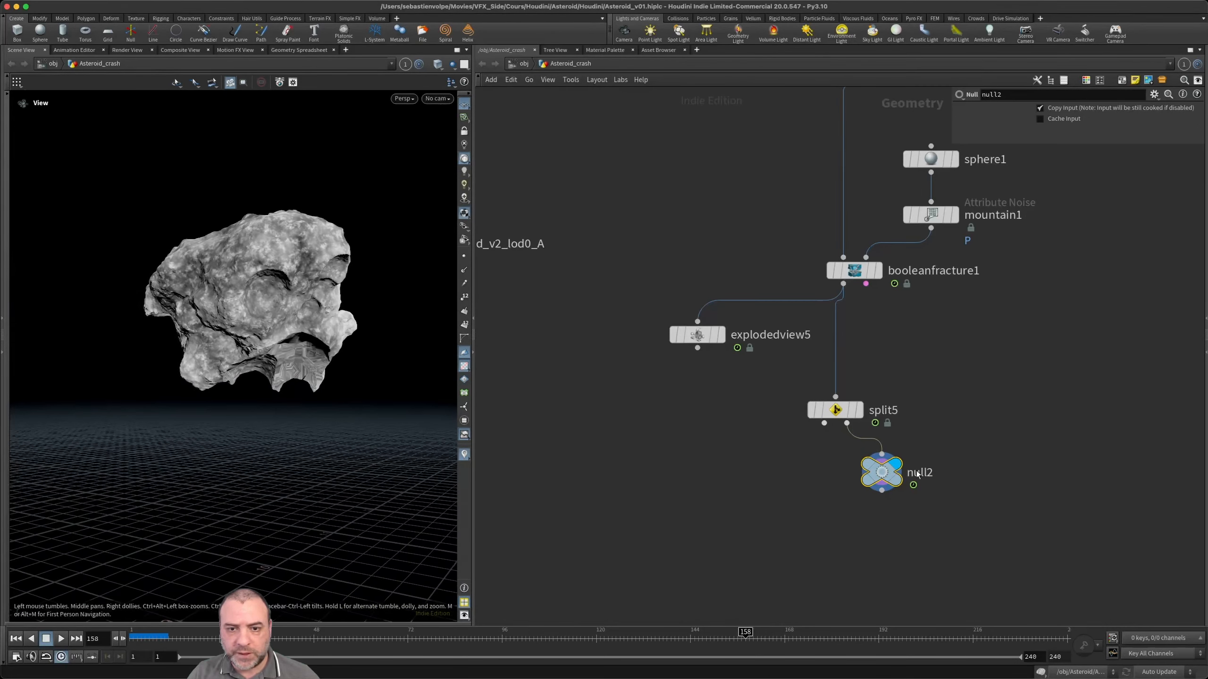
left_click(860, 410)
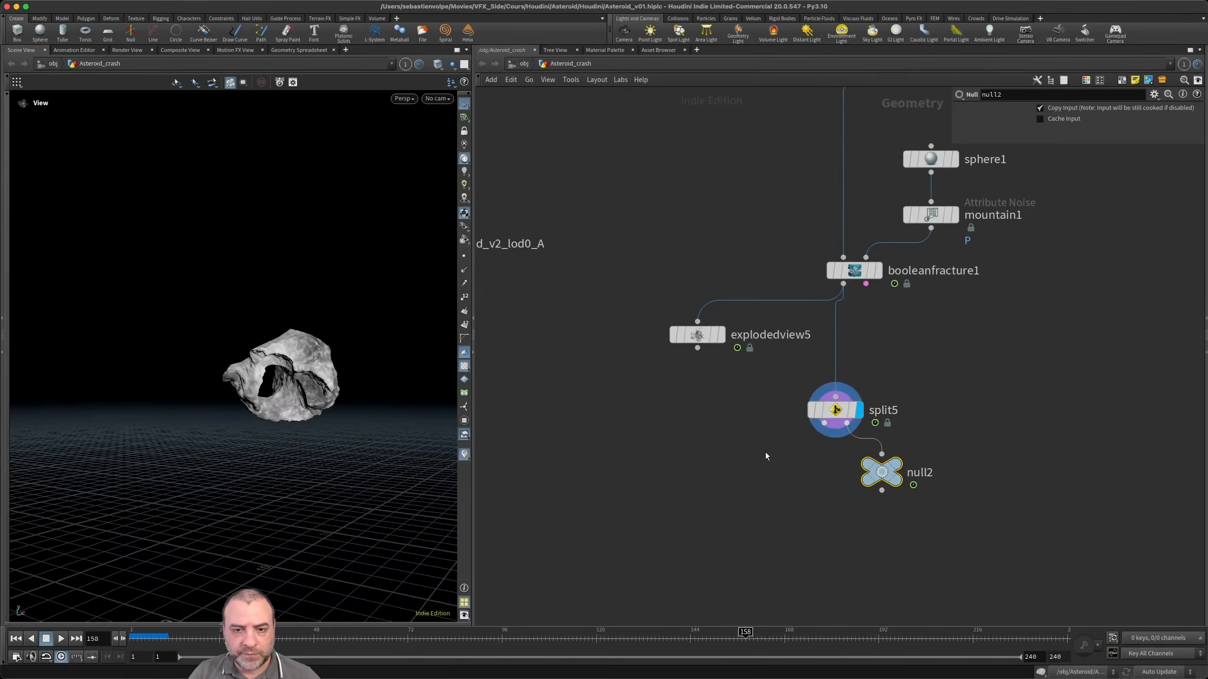
- Connect a Bound node to split5's first output, place it below the split, and display it
scroll(819, 438, "down", 3)
scroll(821, 415, "left", 3)
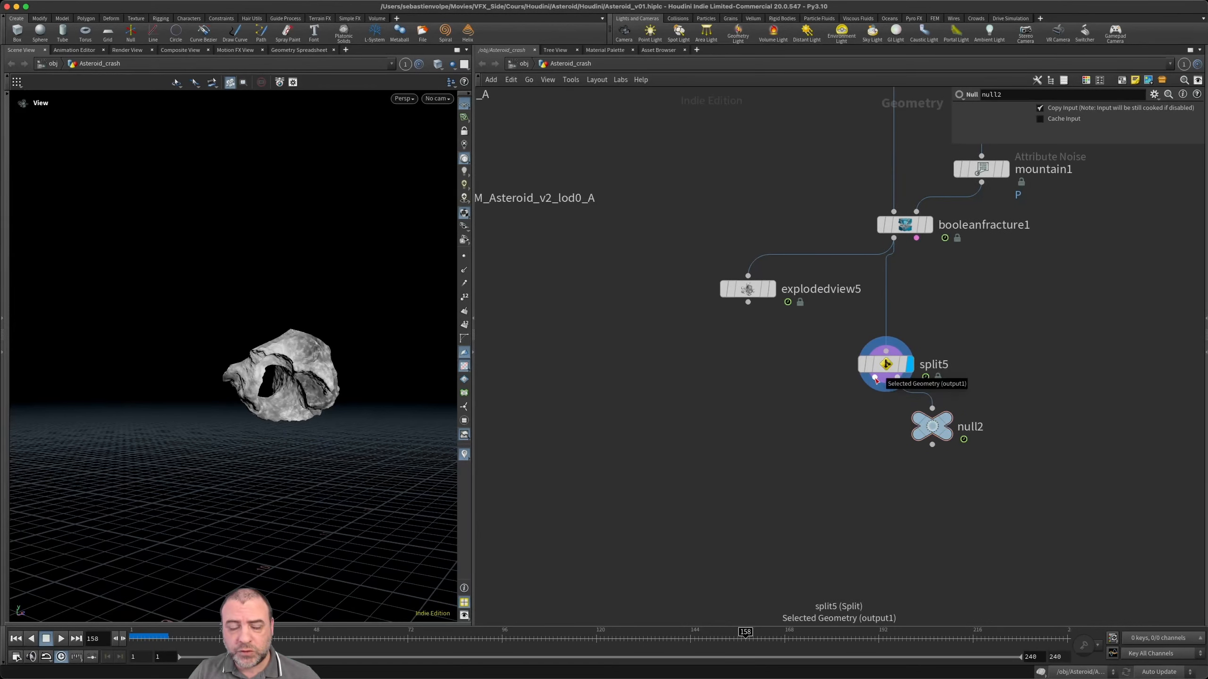
left_click_drag(875, 379, 814, 422)
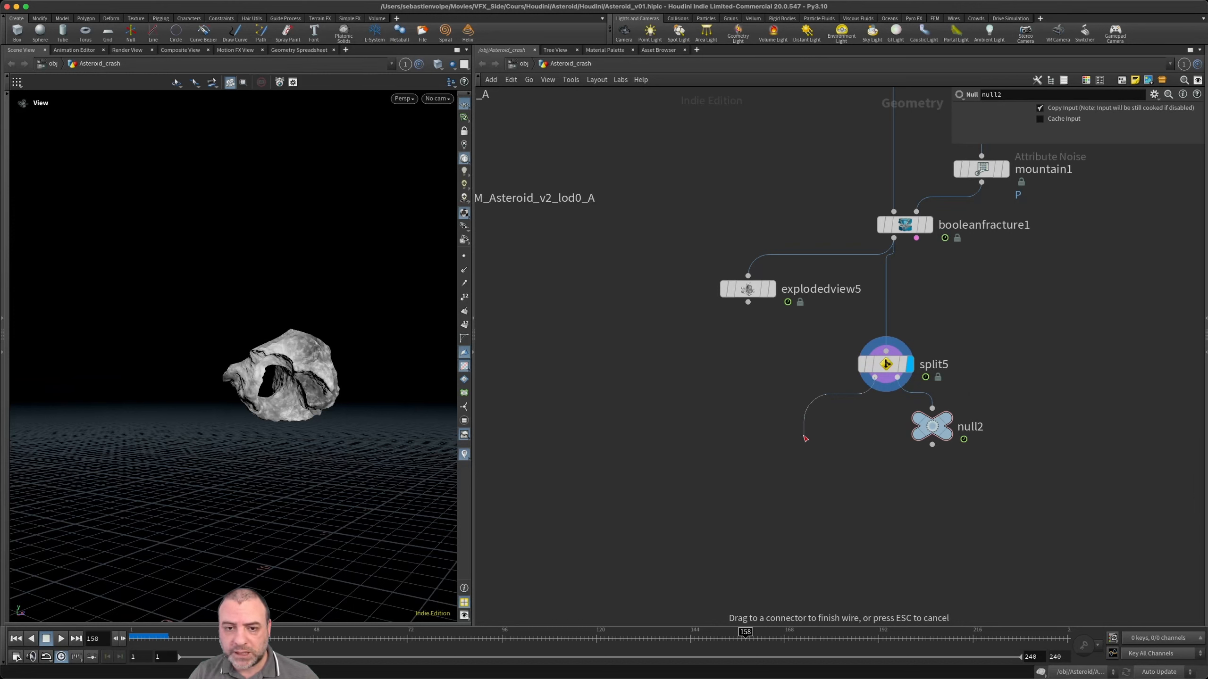
left_click(805, 438)
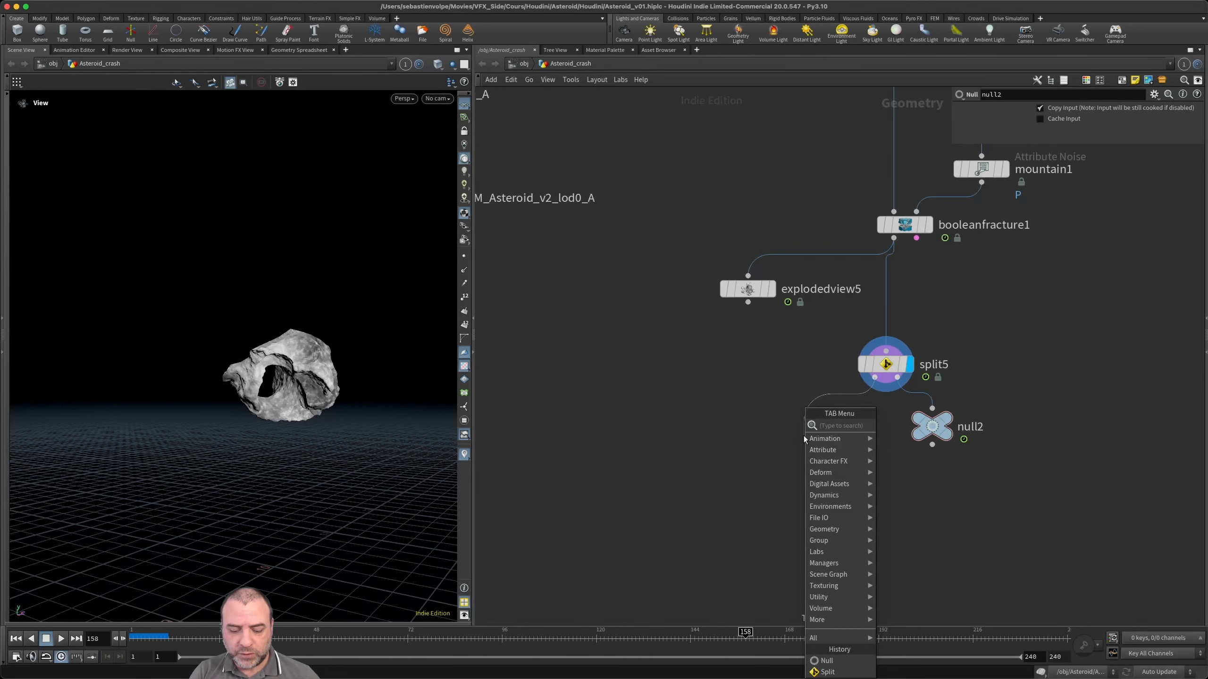
type("bounb")
key("BackSpace")
type("d")
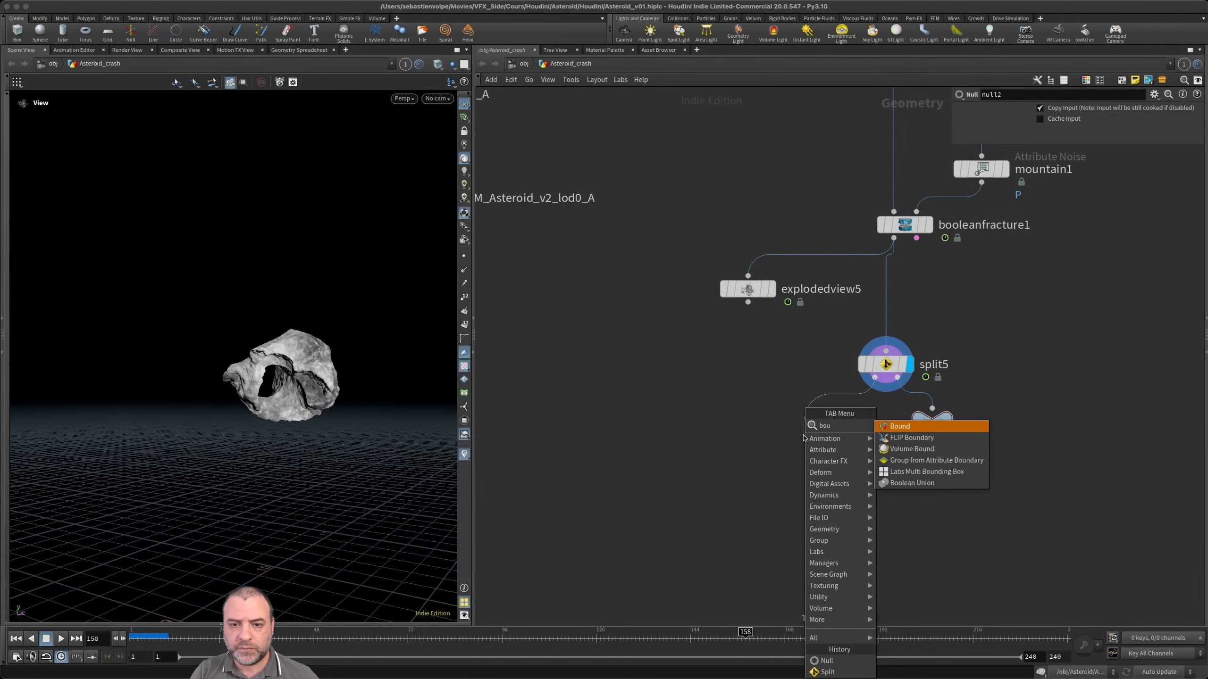
key("Return")
left_click(804, 438)
left_click_drag(804, 438, 680, 469)
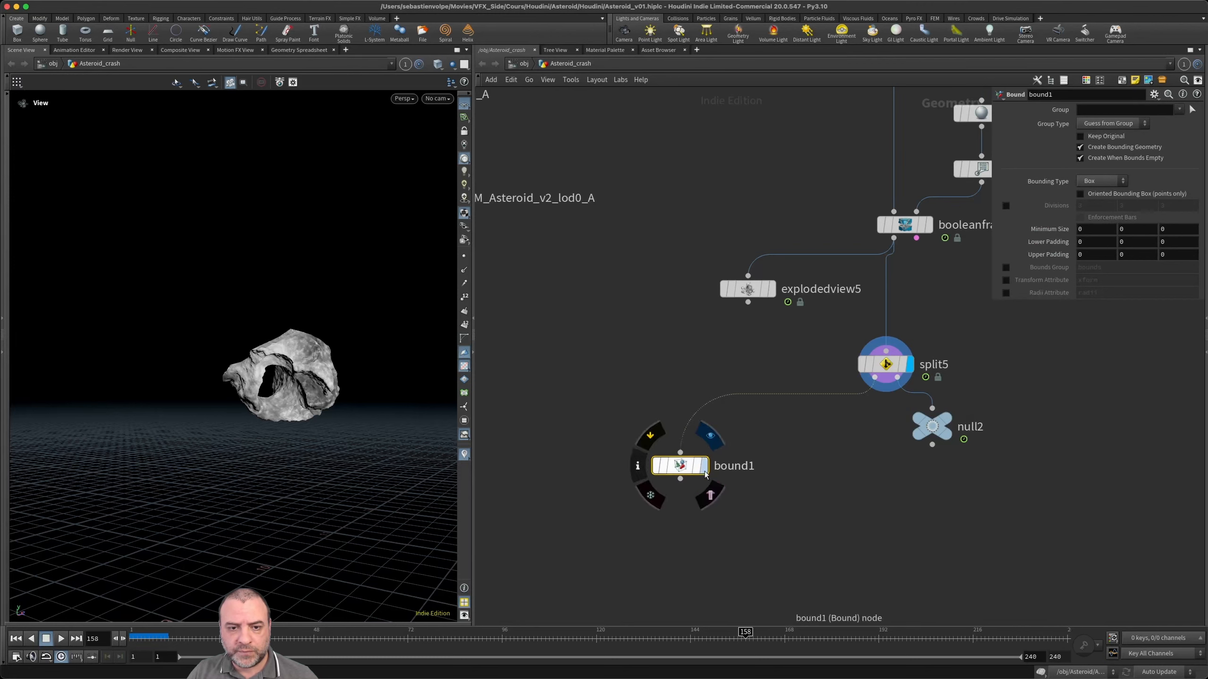
left_click(706, 466)
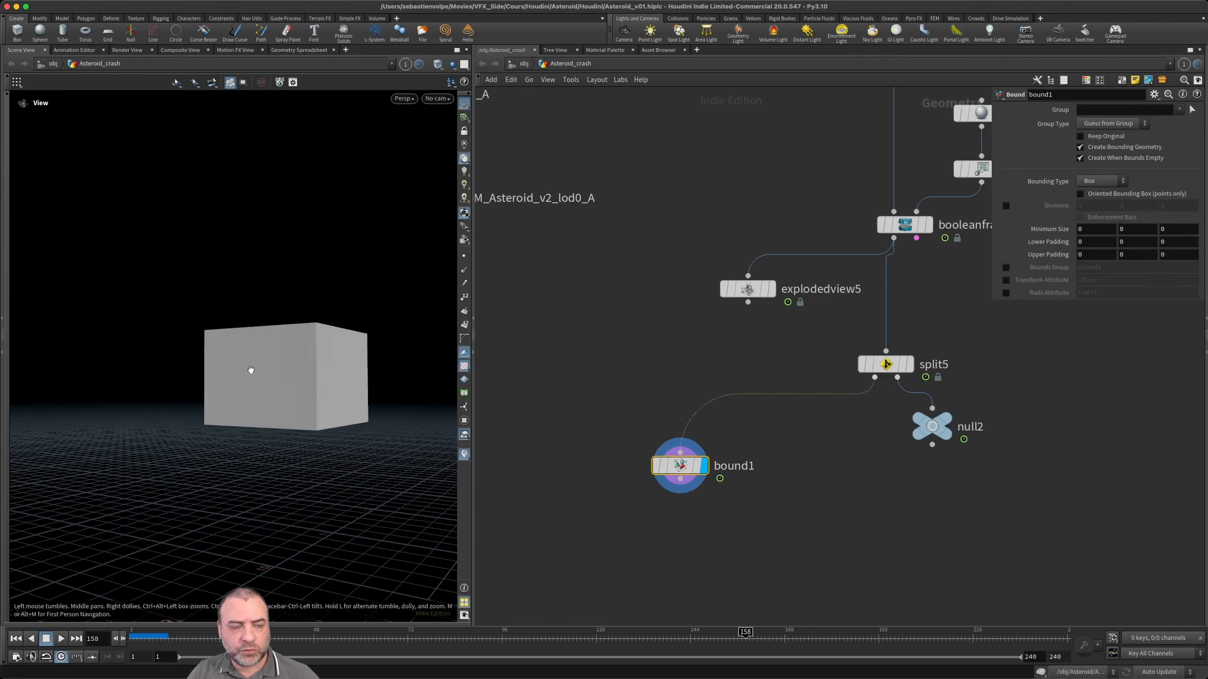
- Display split5 with bound1 as a template and check how the bounding box encloses the asteroid piece
left_click_drag(251, 369, 339, 322)
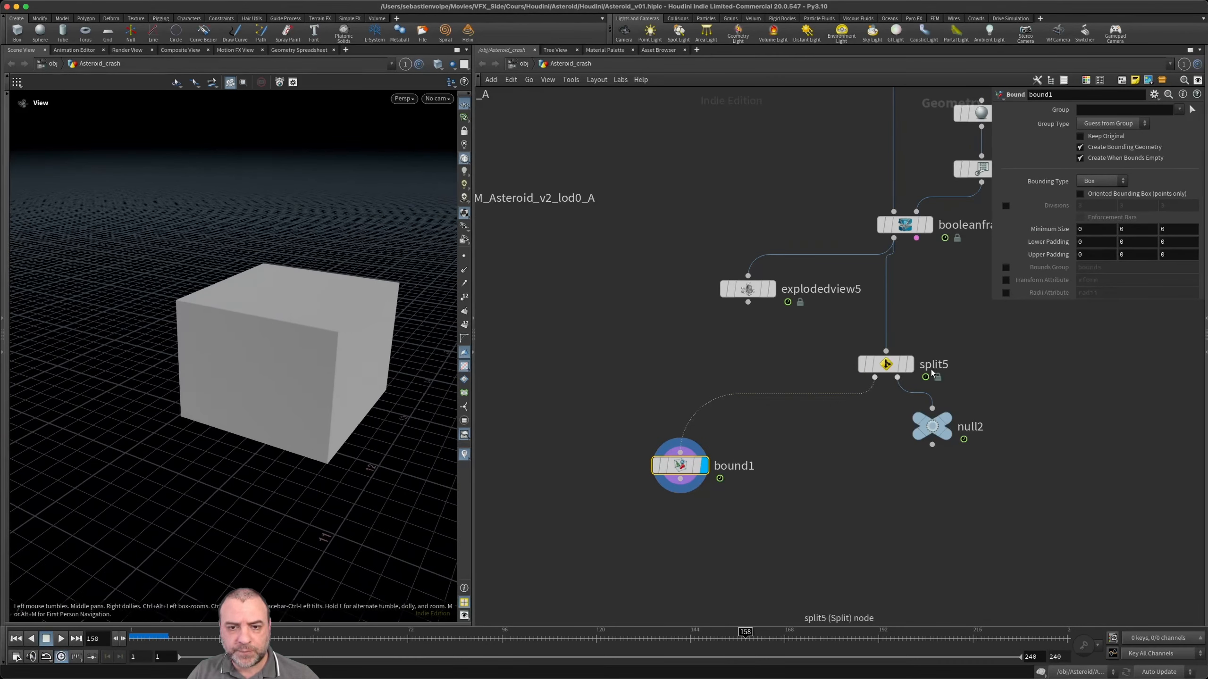
left_click(908, 364)
left_click(698, 468)
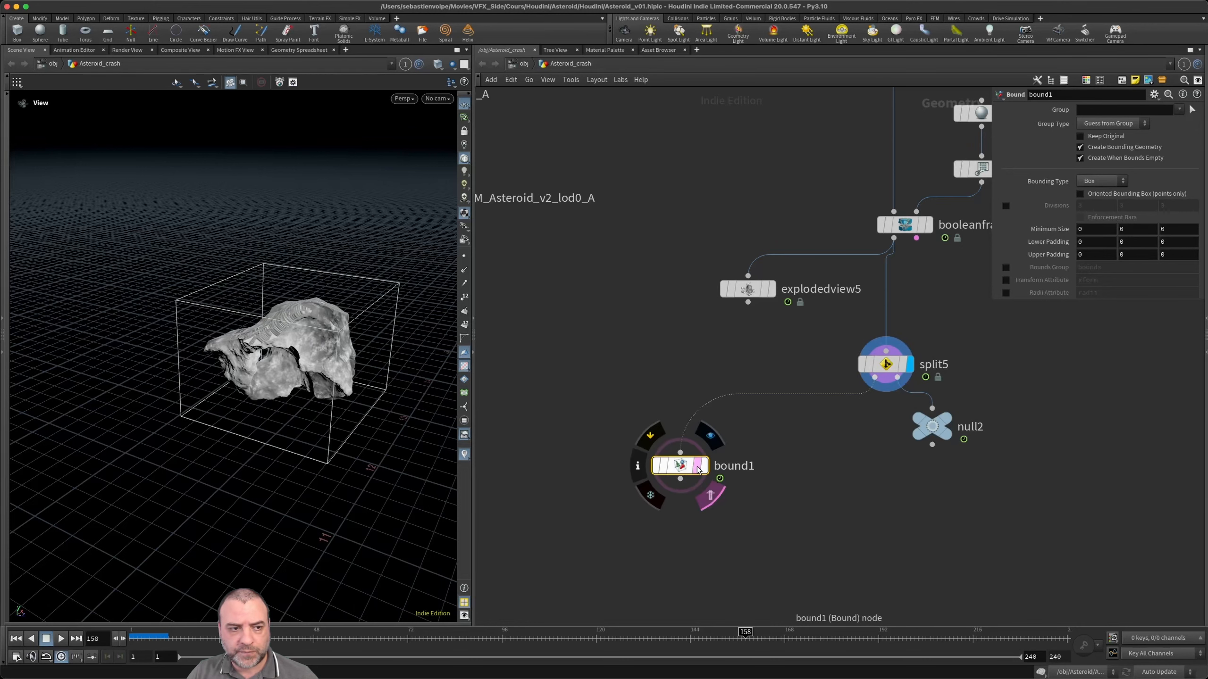
left_click_drag(268, 304, 294, 300)
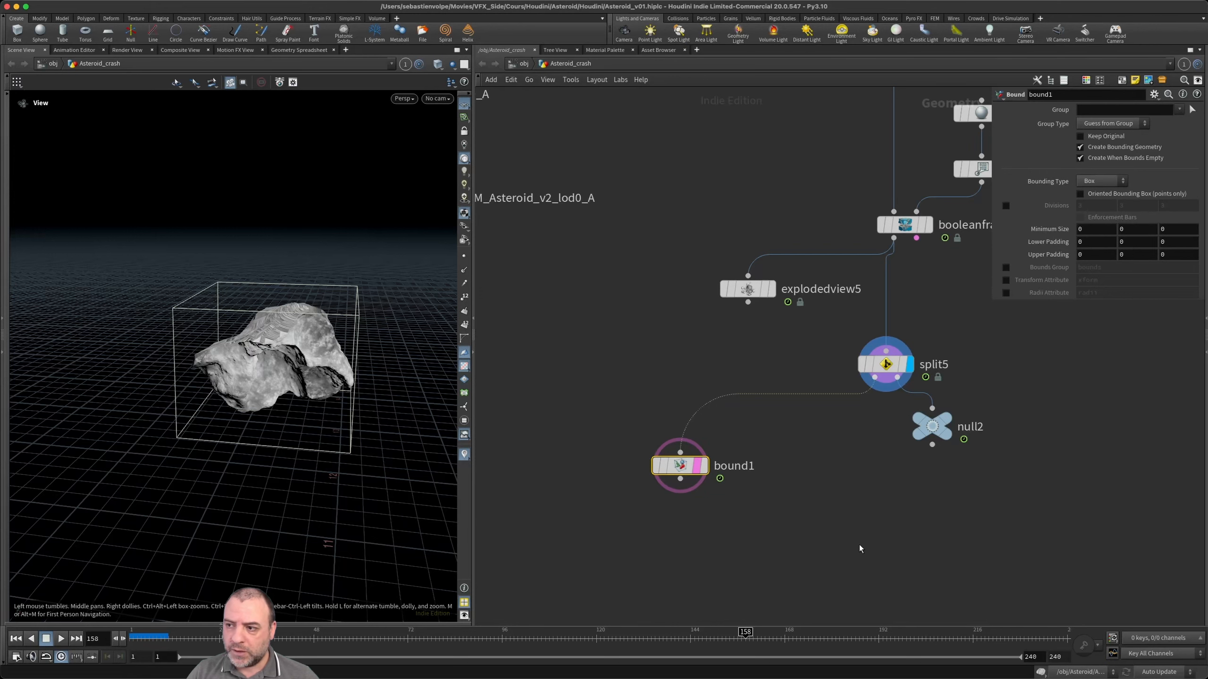
- Connect a VDB from Polygons node to bound1 and switch its output from Distance VDB to Fog VDB
middle_click_drag(752, 515, 774, 469)
left_click_drag(702, 433, 786, 475)
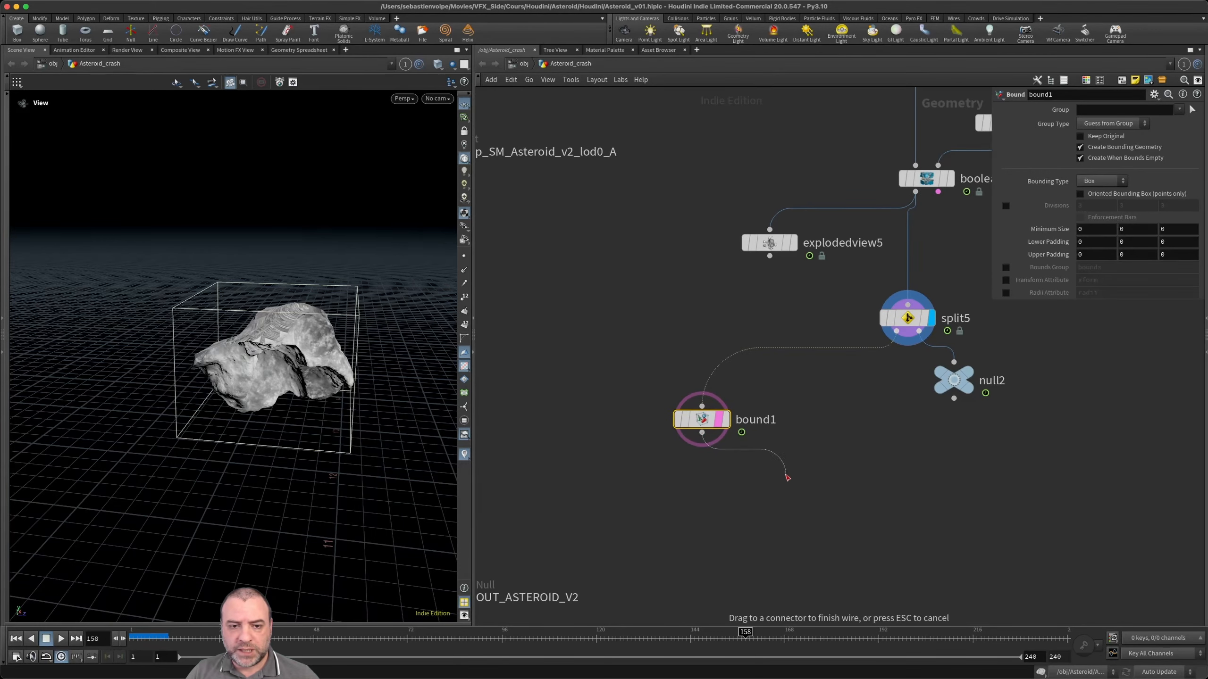
left_click(796, 479)
type("v")
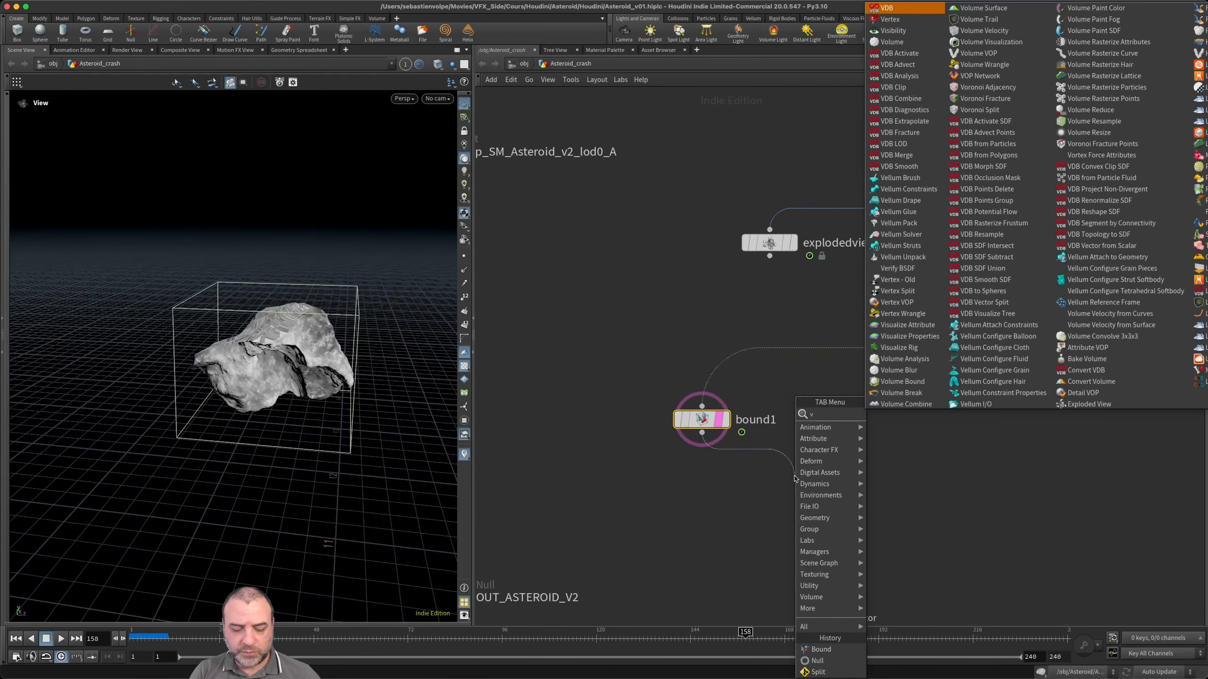
type("dbpo")
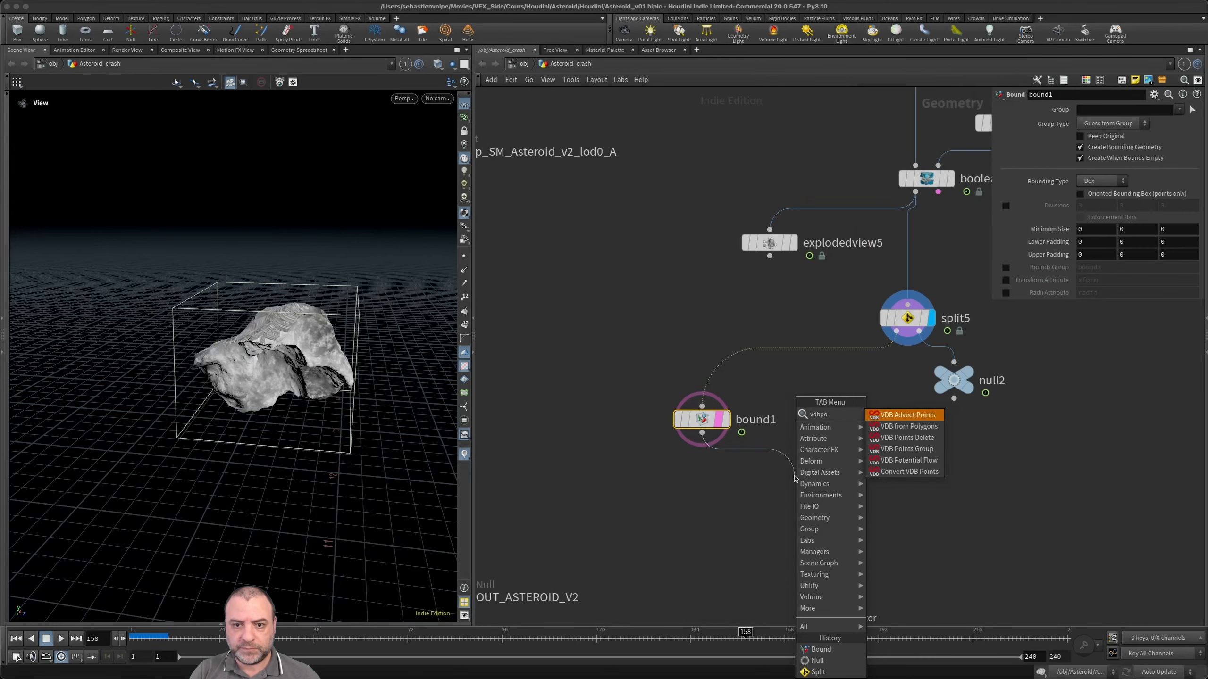
left_click(908, 427)
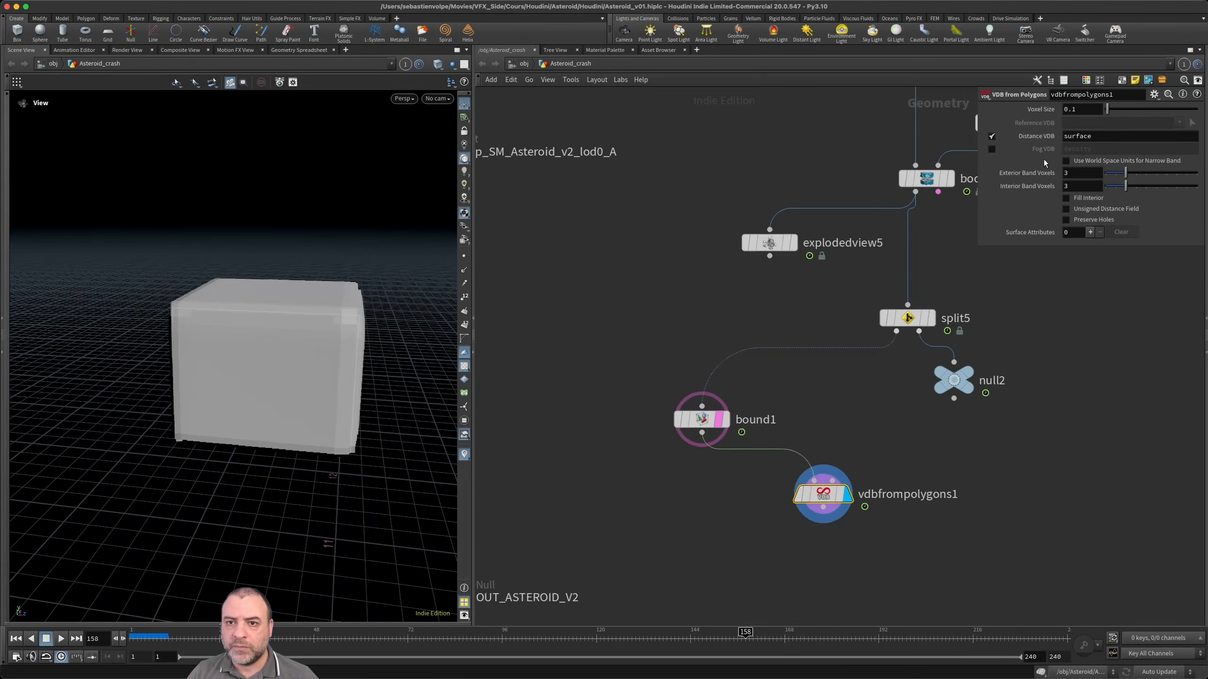
left_click(992, 136)
left_click(991, 150)
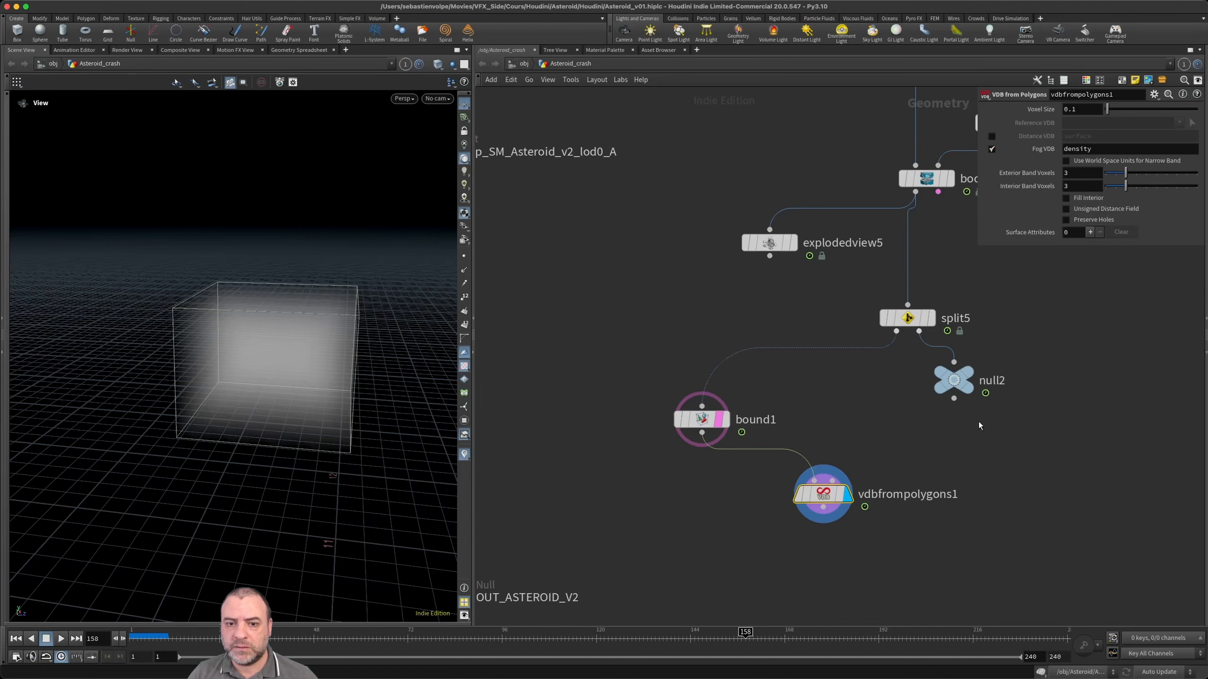
- Connect a Scatter node to vdbfrompolygons1 and set its Force Total Count to 30
left_click_drag(822, 523, 823, 548)
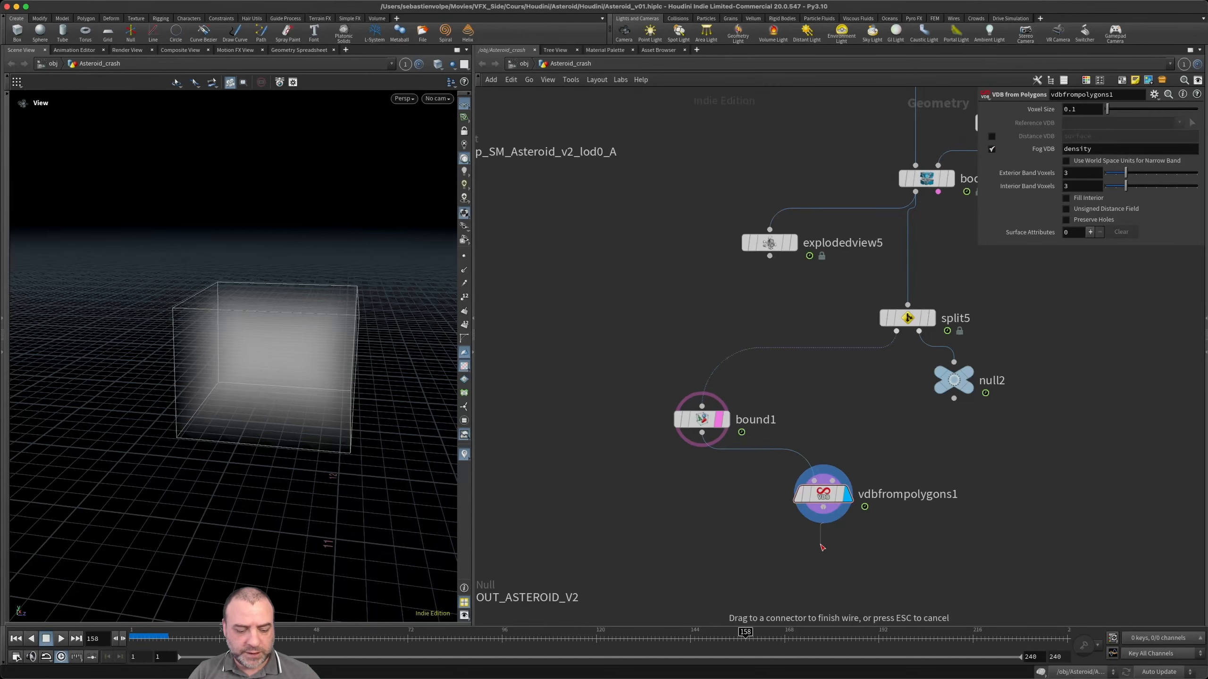
key("Tab")
type("sca")
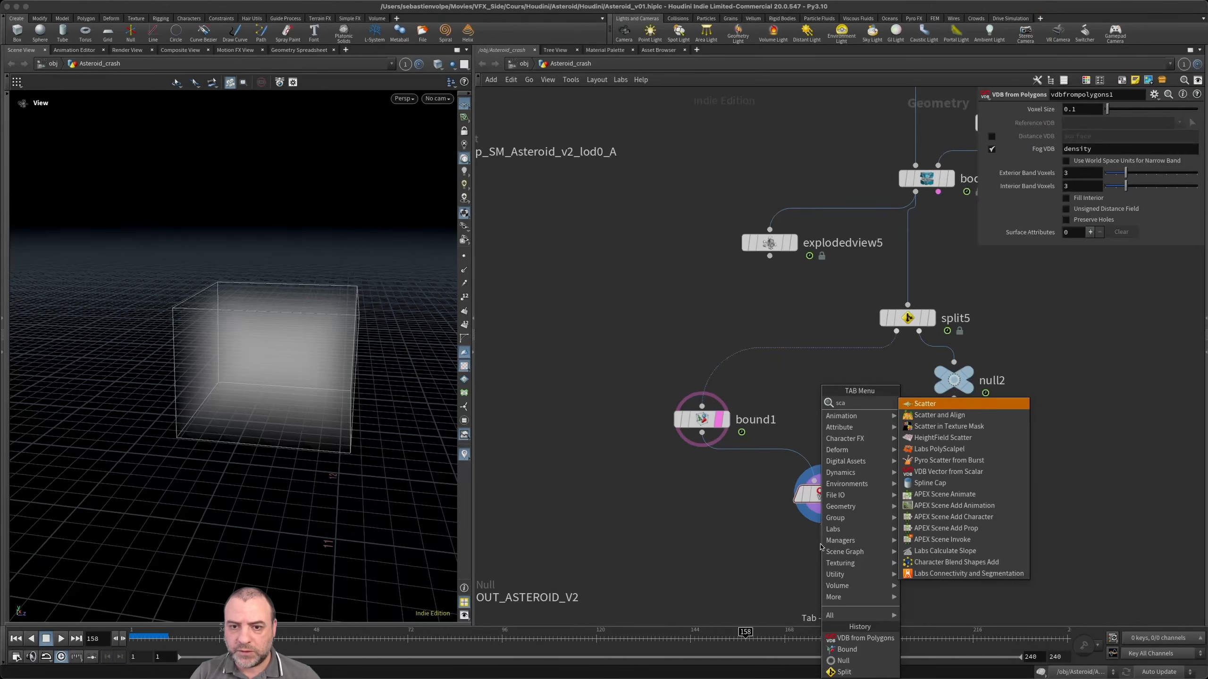
key("Return")
left_click(822, 550)
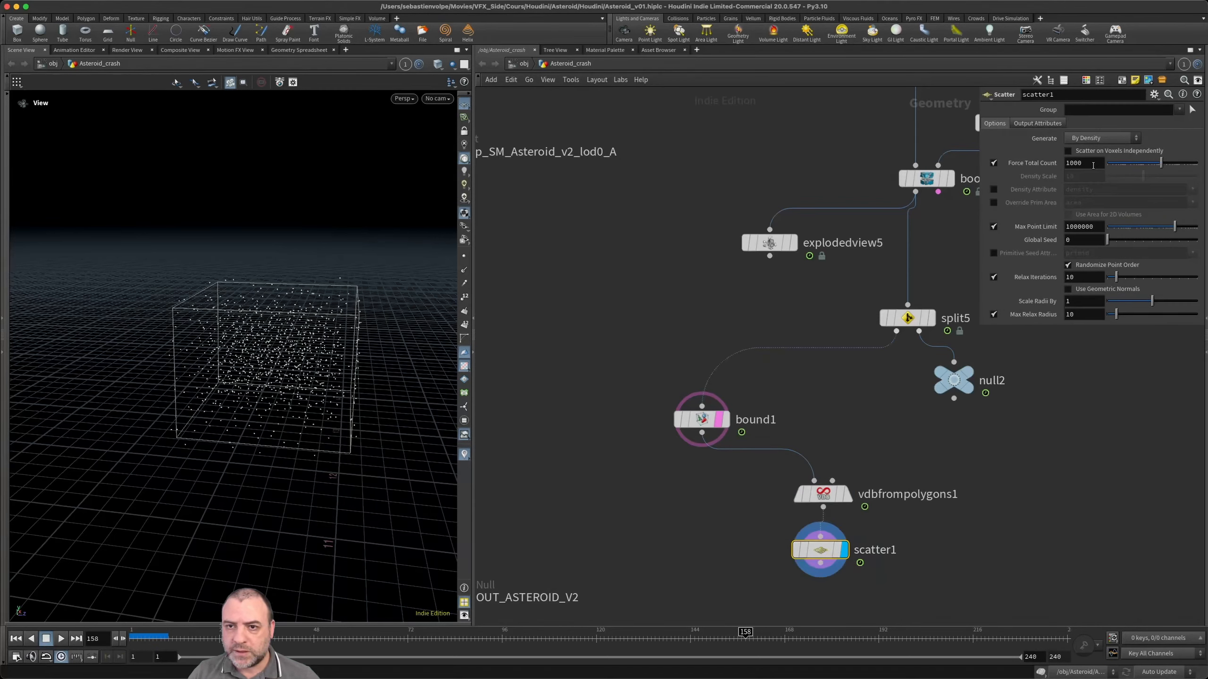
key("Return")
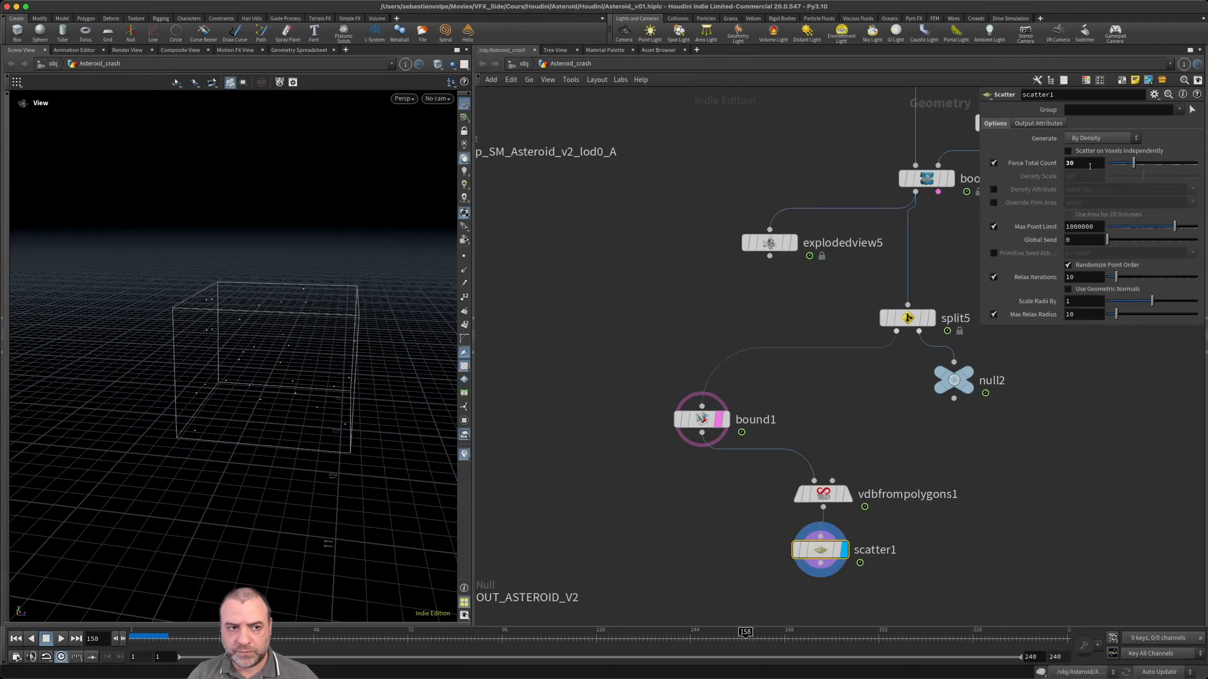
left_click_drag(390, 361, 307, 297)
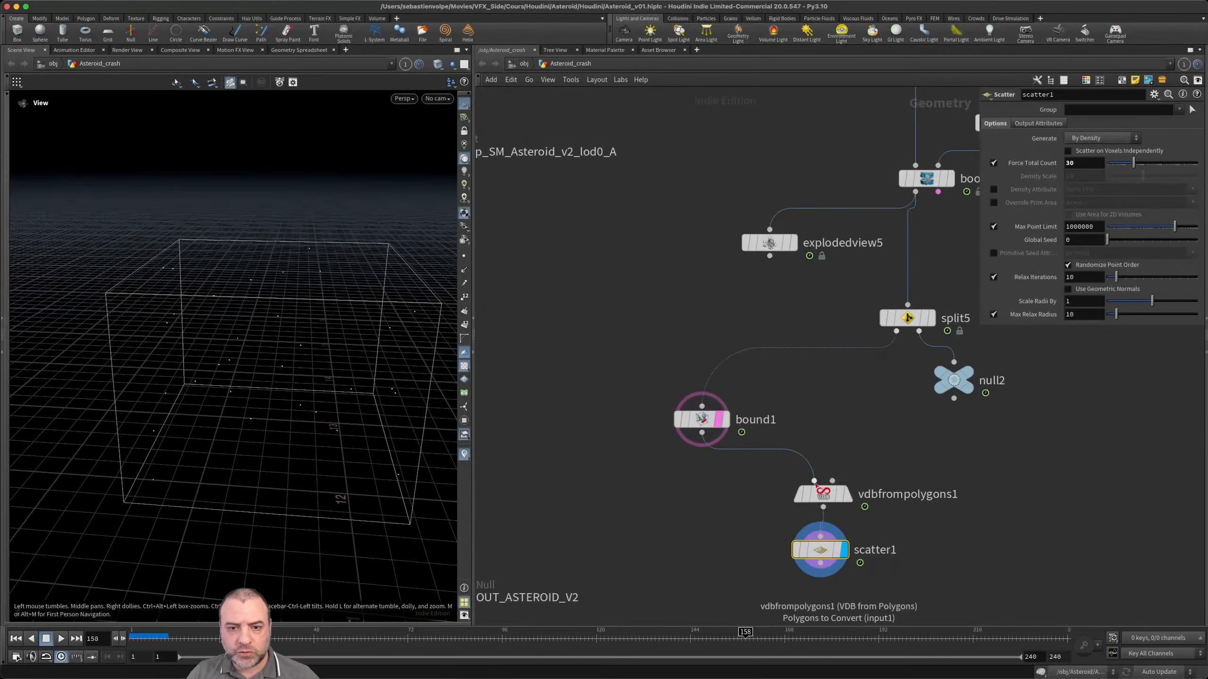
- Compare the scattered points with vdbfrompolygons1 bypassed and active inside the bounding box
mouse_move(815, 497)
left_click(791, 461)
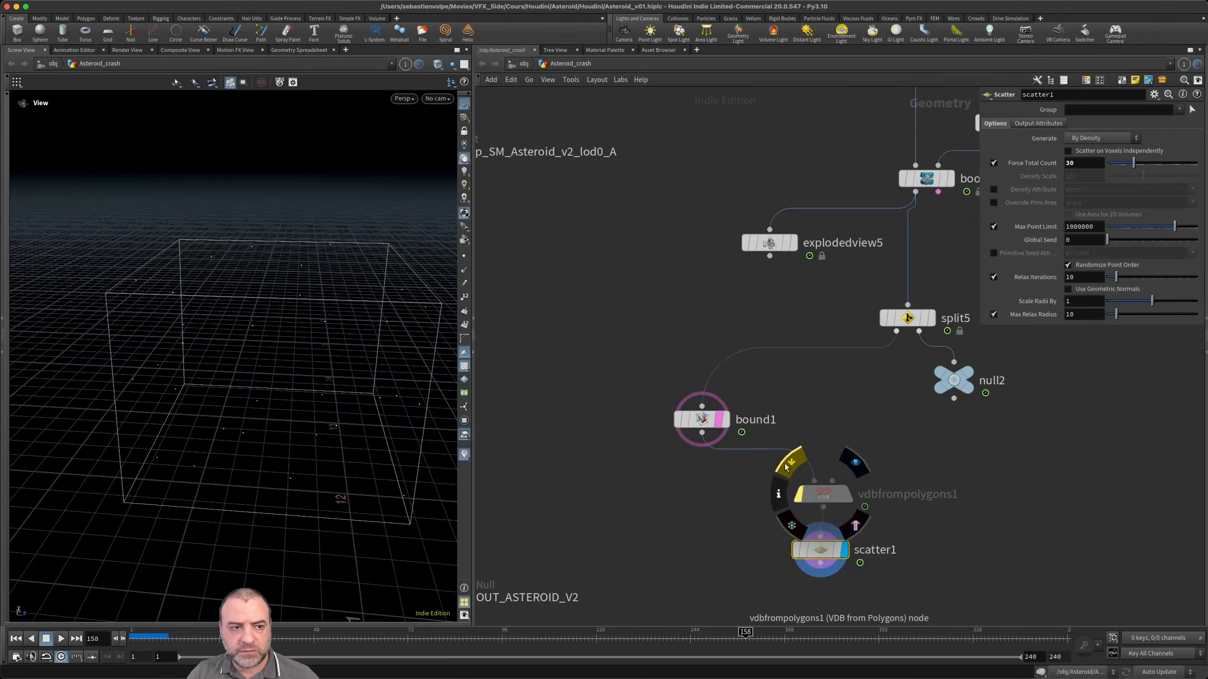
left_click_drag(331, 316, 272, 280)
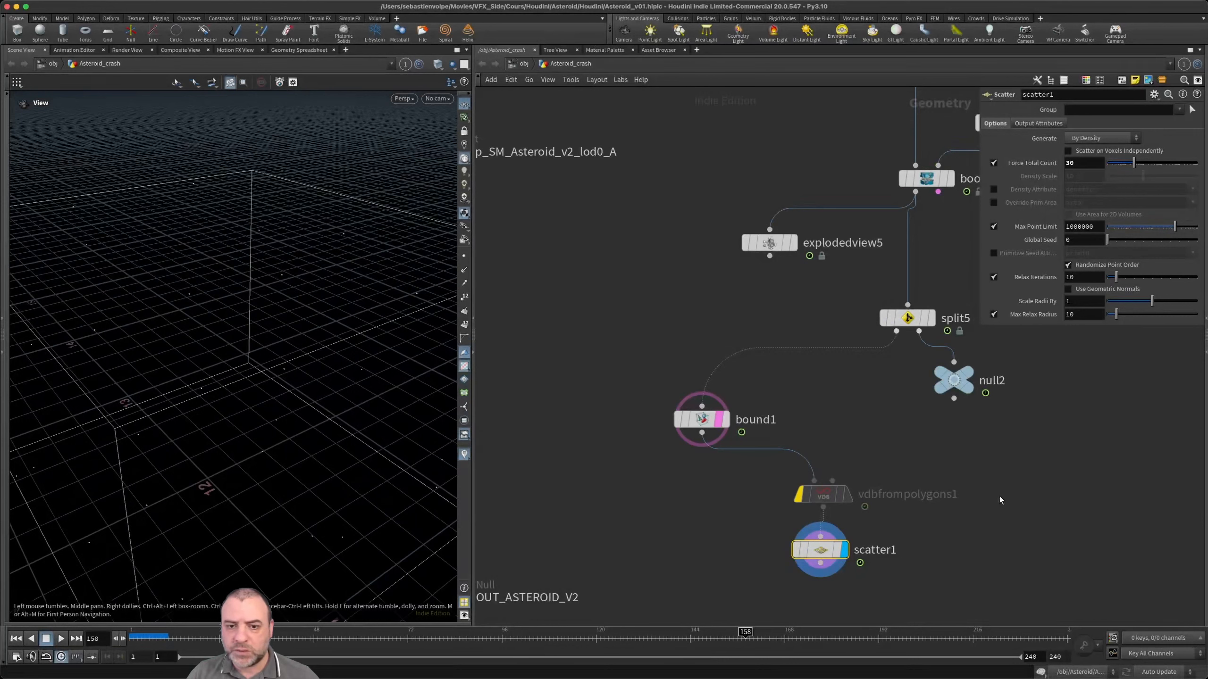
left_click(832, 495)
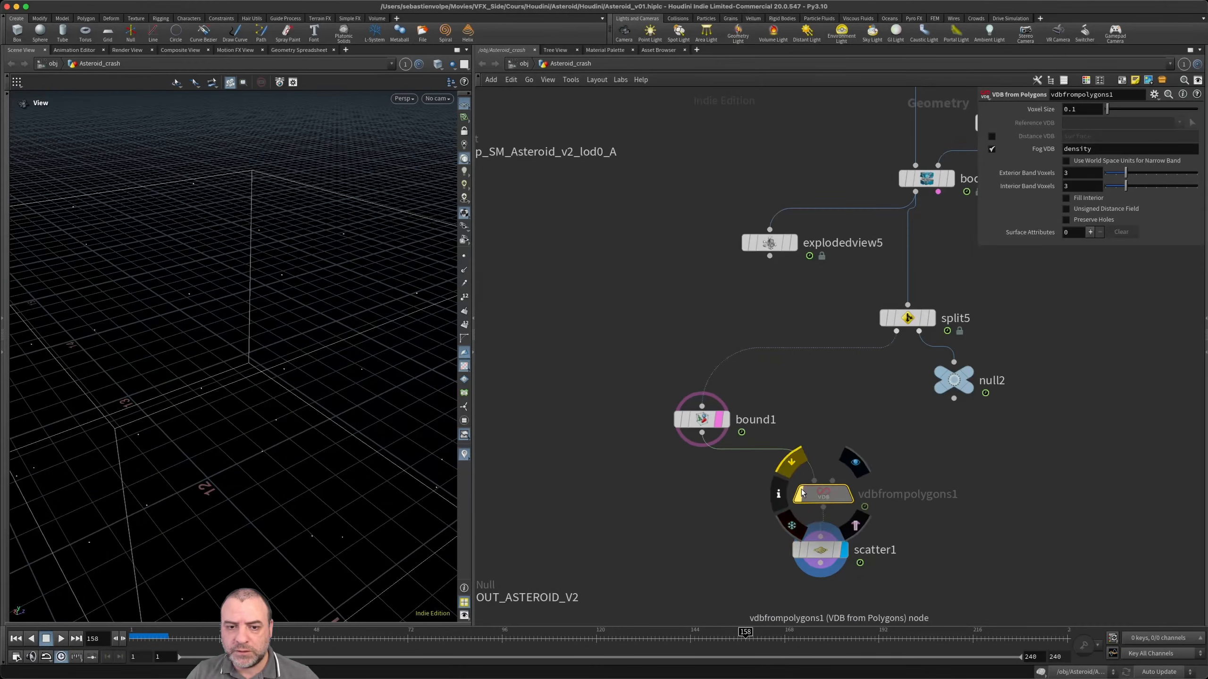
left_click(791, 463)
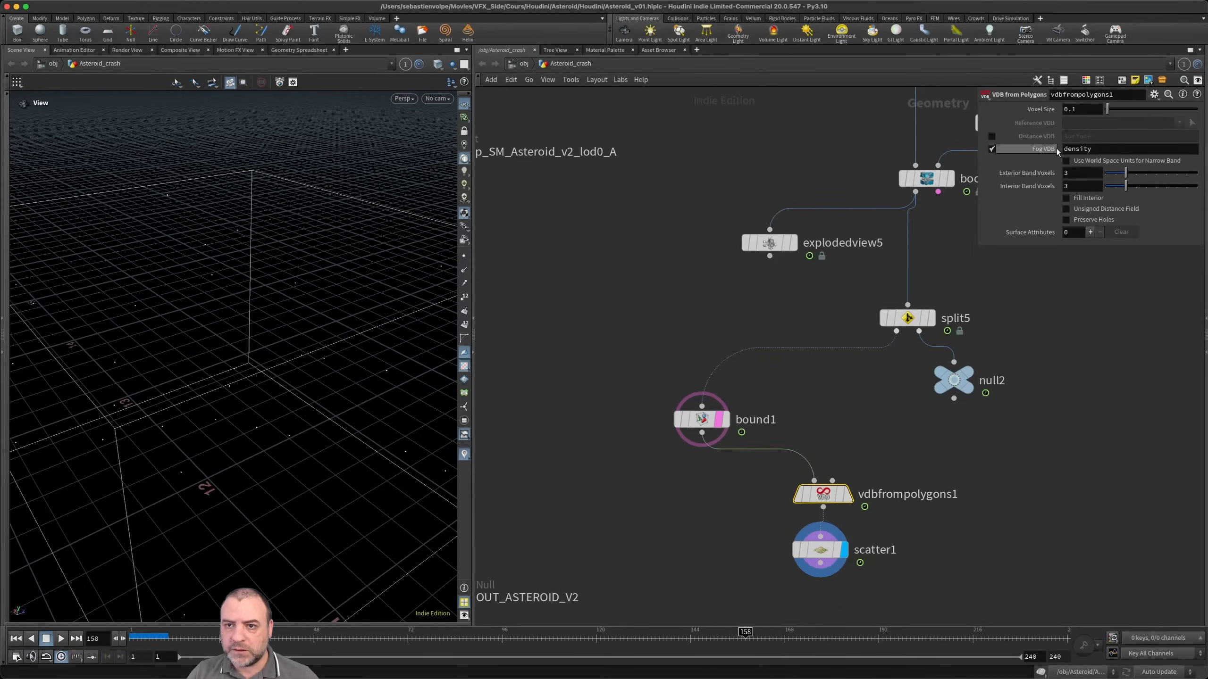
- Add a Voronoi Fracture node with bound1 as geometry and scatter1 as cell points, and display it
scroll(879, 608, "down", 4)
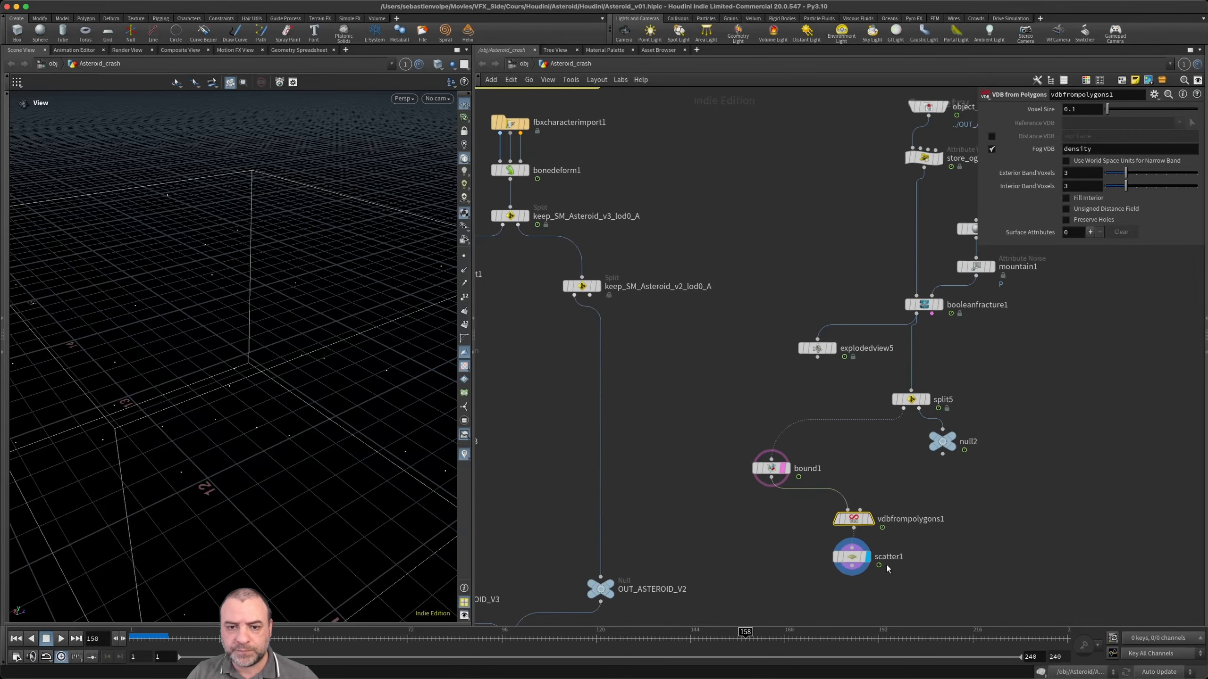
scroll(964, 474, "up", 2)
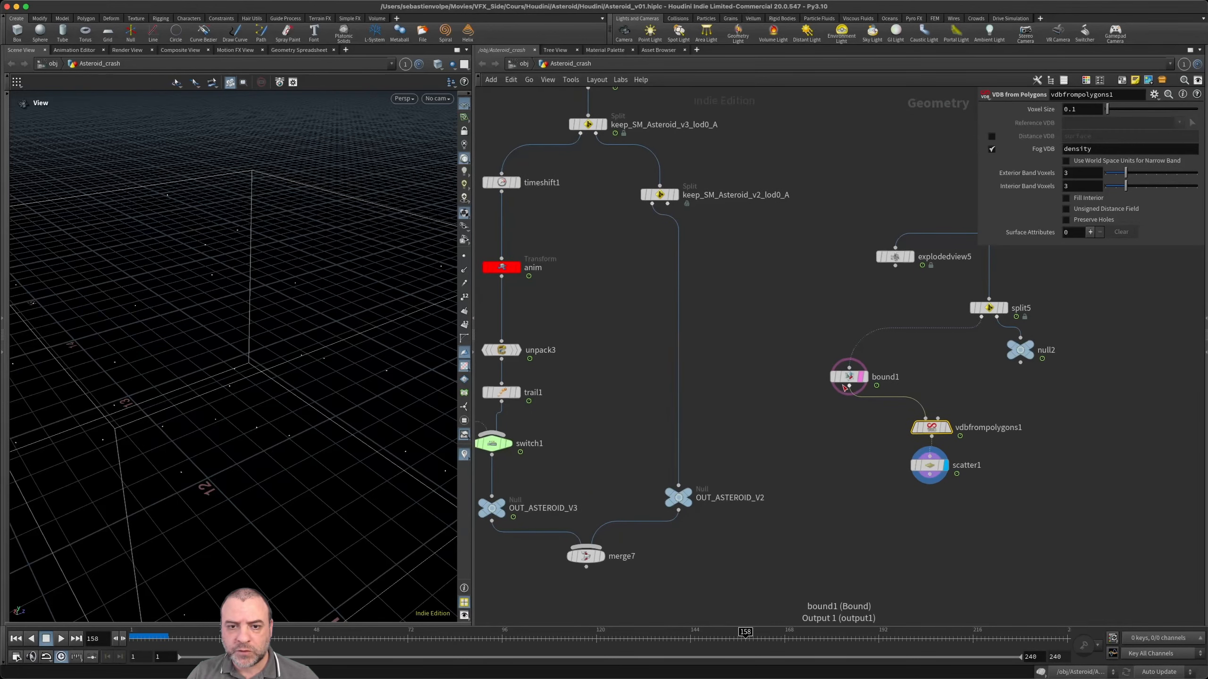
left_click_drag(849, 391, 843, 486)
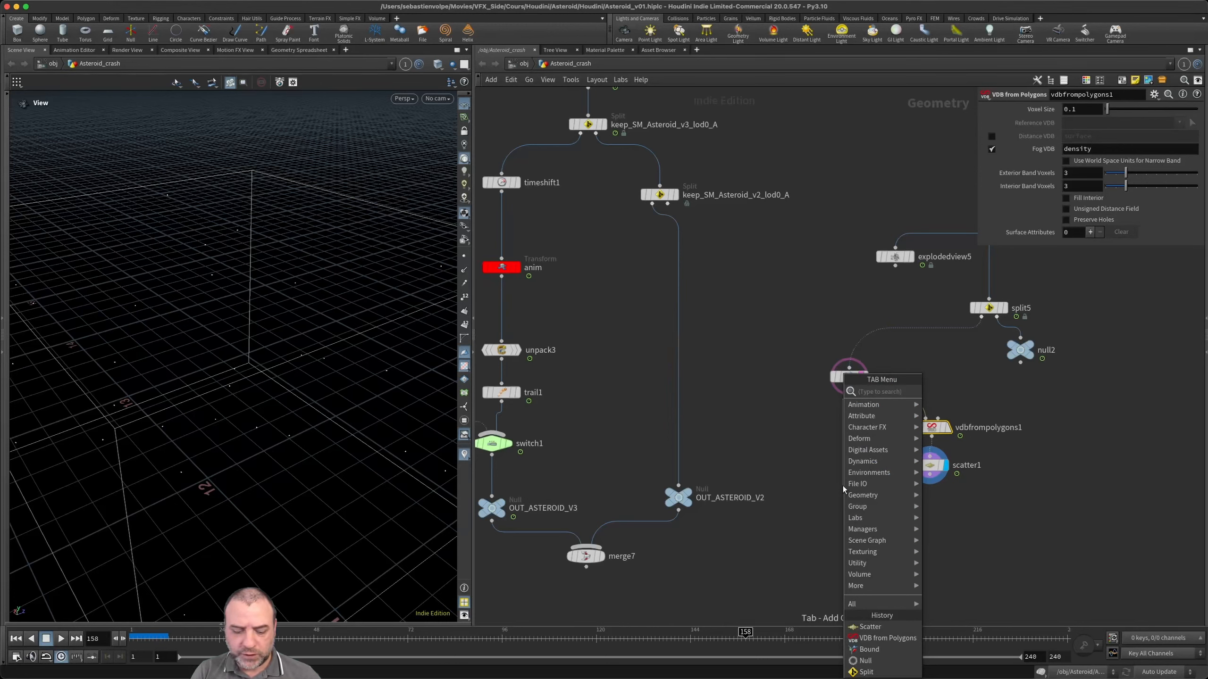
type("voro")
key("Down")
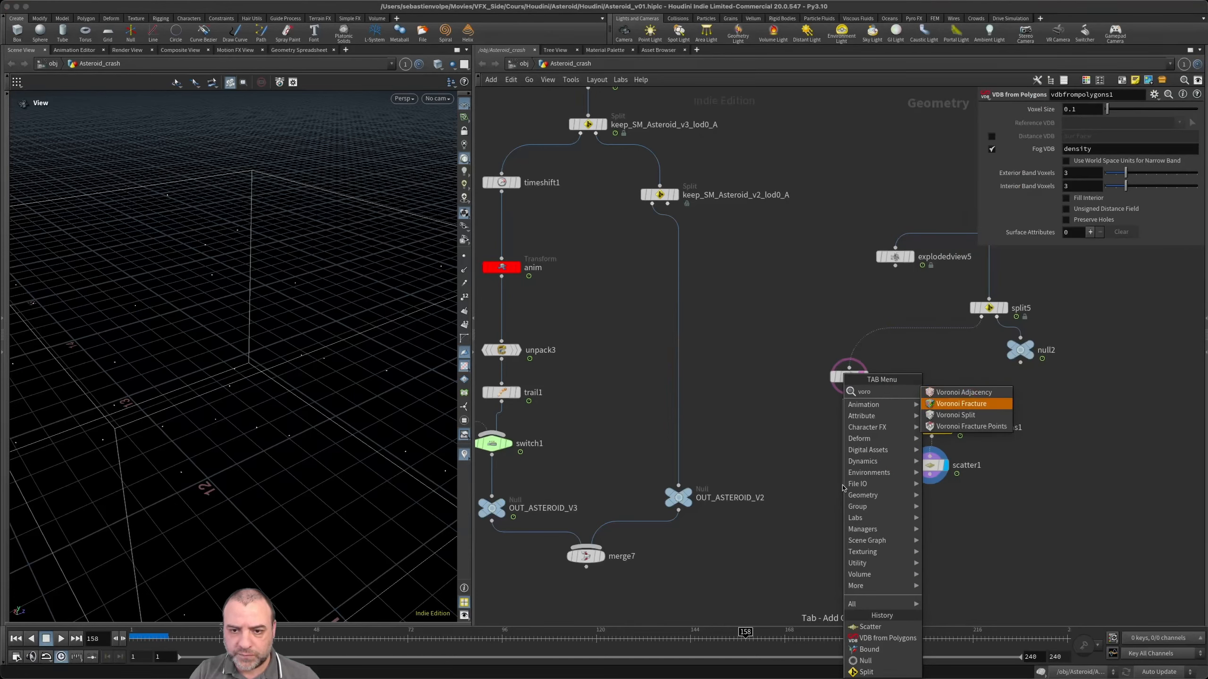
key("Return")
left_click(879, 581)
left_click_drag(929, 474, 894, 570)
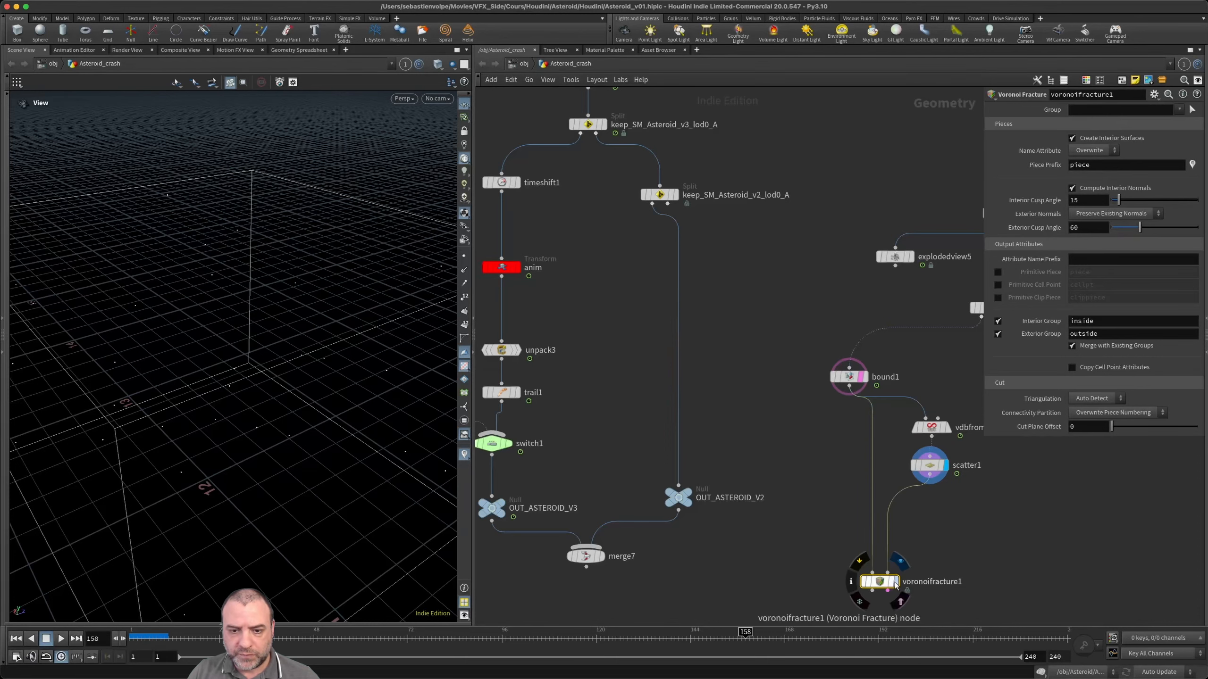
left_click(896, 582)
- Turn off bound1's template and move the Bound, VDB, Scatter and Voronoi Fracture nodes closer beneath split5
middle_click_drag(1001, 554, 777, 449)
left_click_drag(598, 249, 596, 247)
left_click_drag(625, 272, 728, 320)
left_click(944, 462)
middle_click_drag(943, 462, 951, 369)
left_click(765, 439)
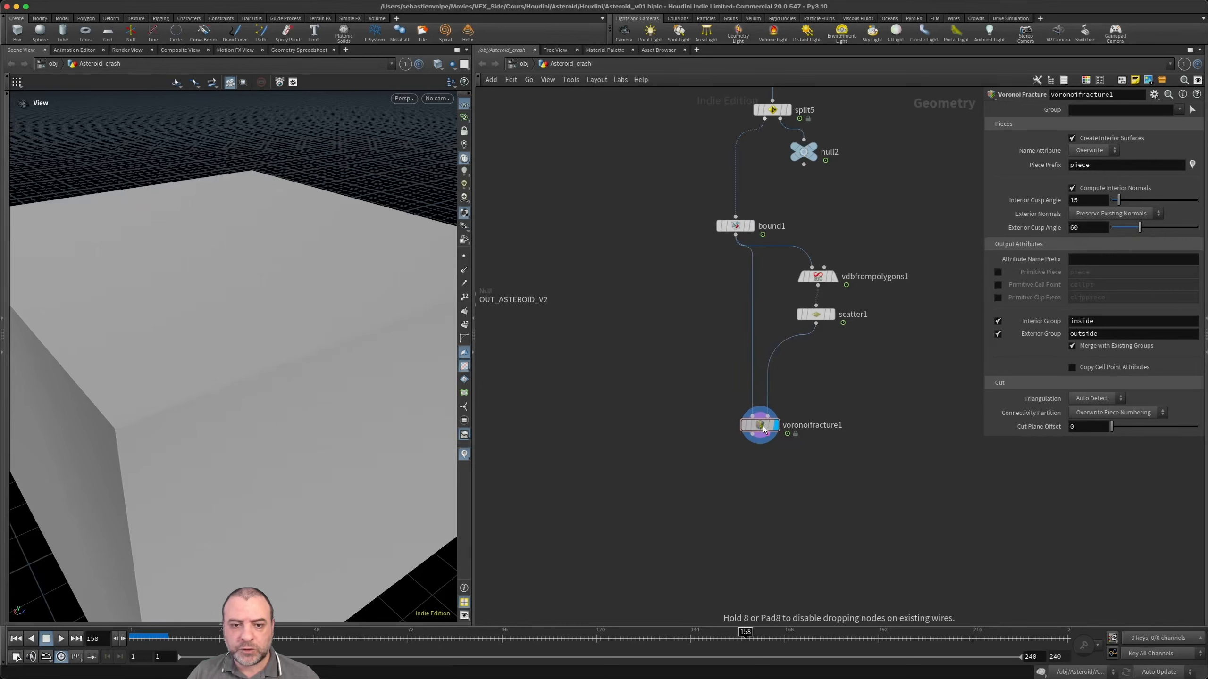
- Add an Exploded View node to voronoifracture1, display it, and move it off to the side of the main chain
middle_click_drag(776, 497, 772, 415)
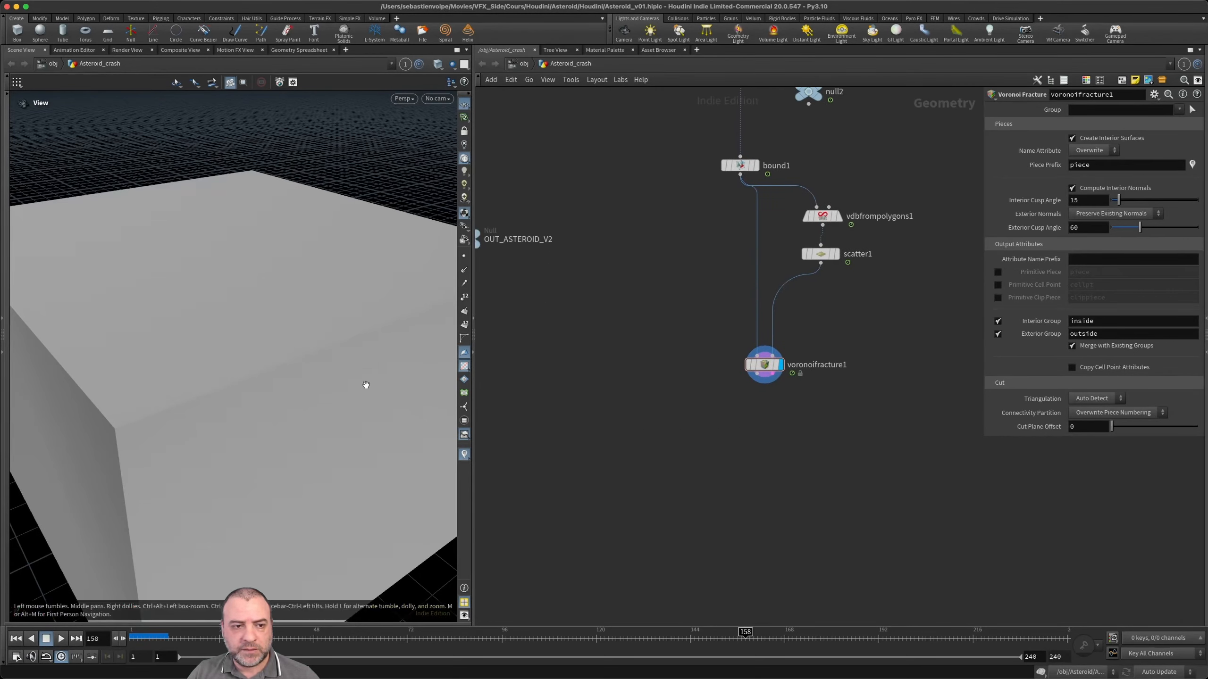
right_click_drag(364, 380, 175, 374)
key("Tab")
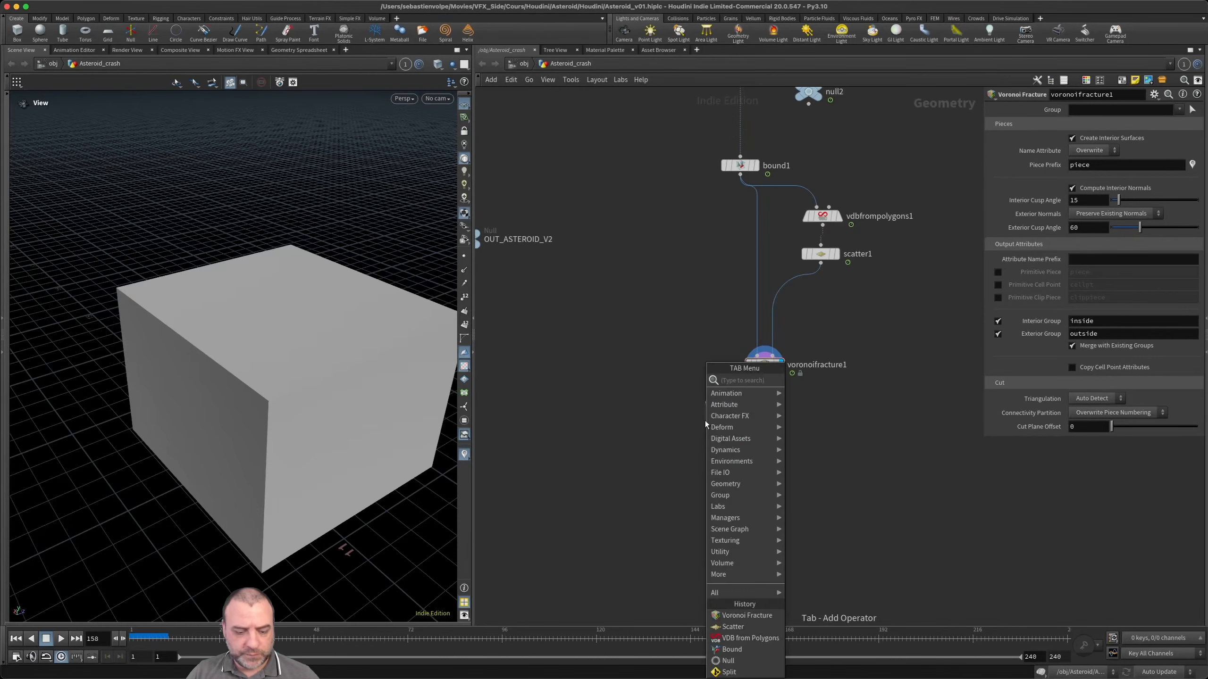
type("expl")
key("Return")
left_click(704, 421)
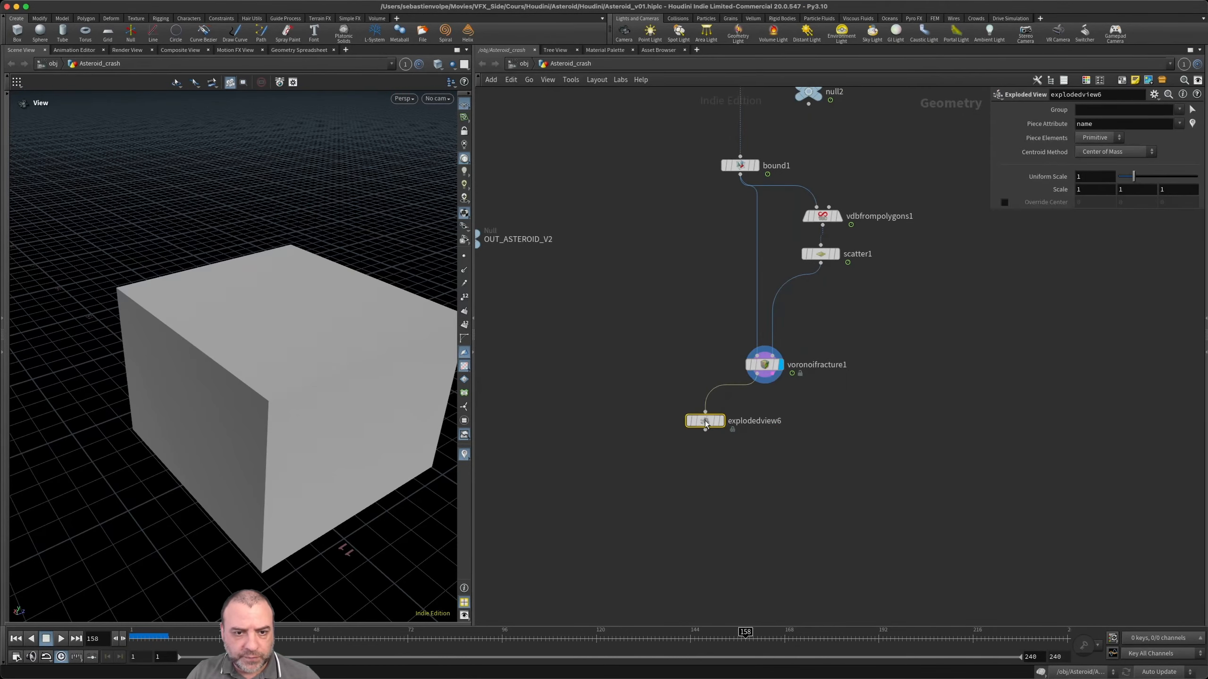
left_click_drag(315, 386, 249, 380)
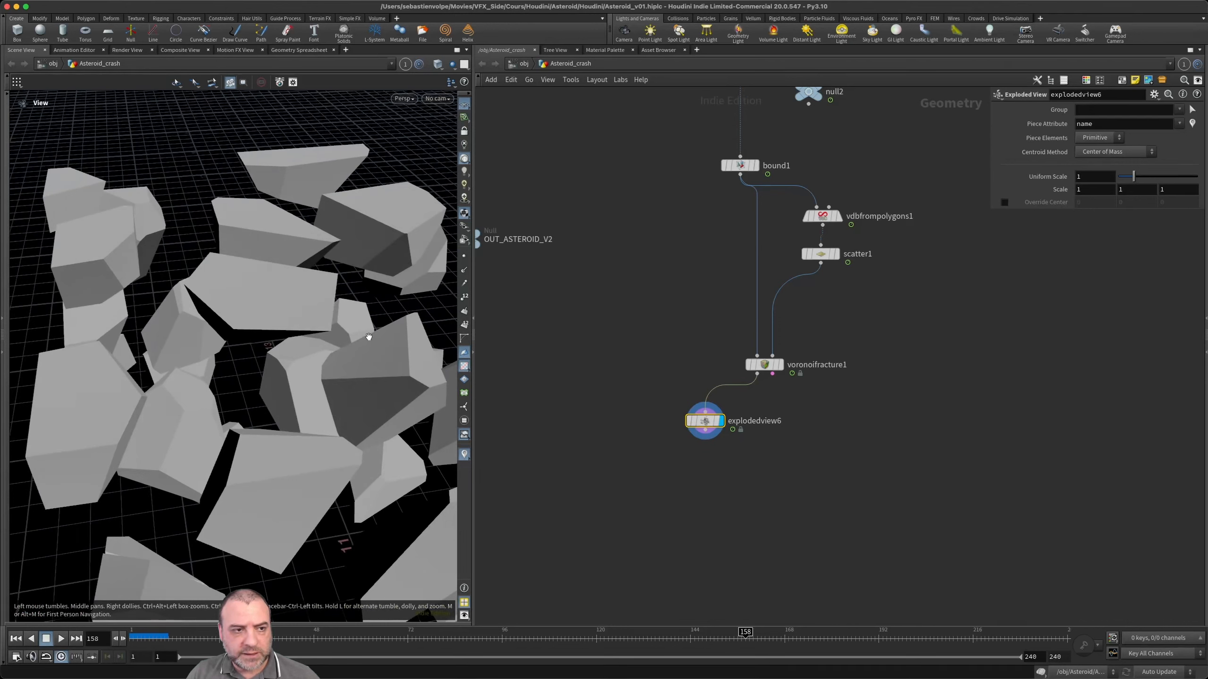
left_click_drag(715, 419, 678, 421)
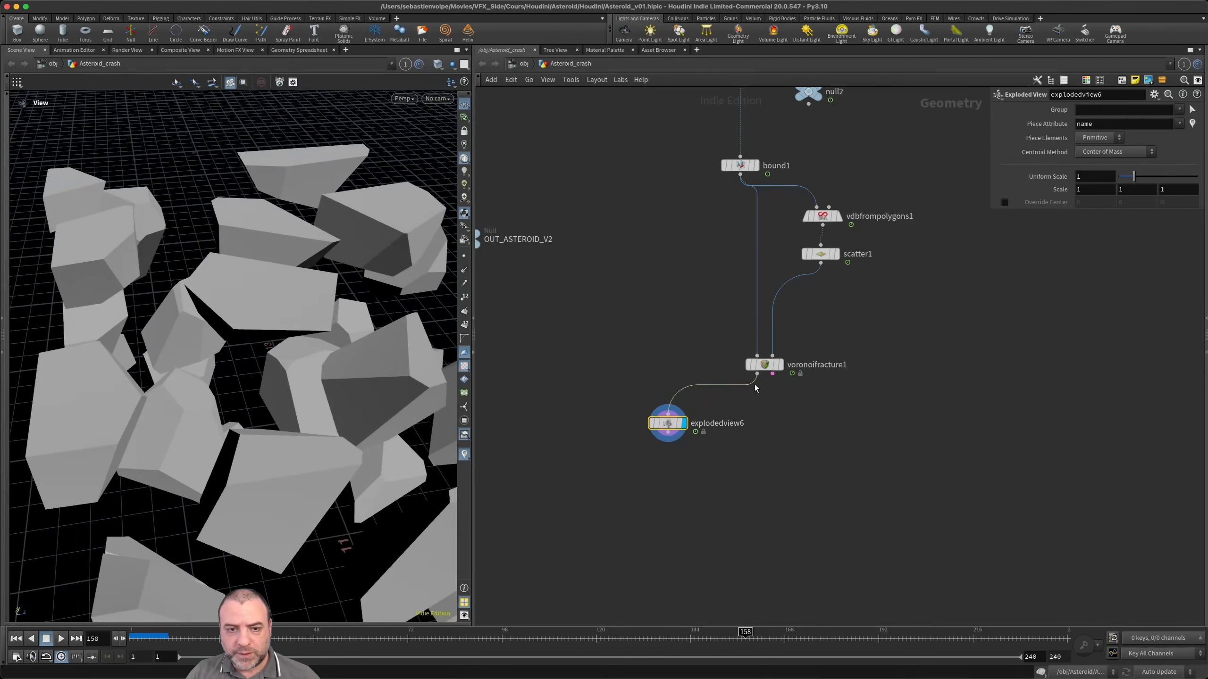
- Add a Blast node beneath voronoifracture1, display it, and align it under the fracture node
key("Tab")
type("bla")
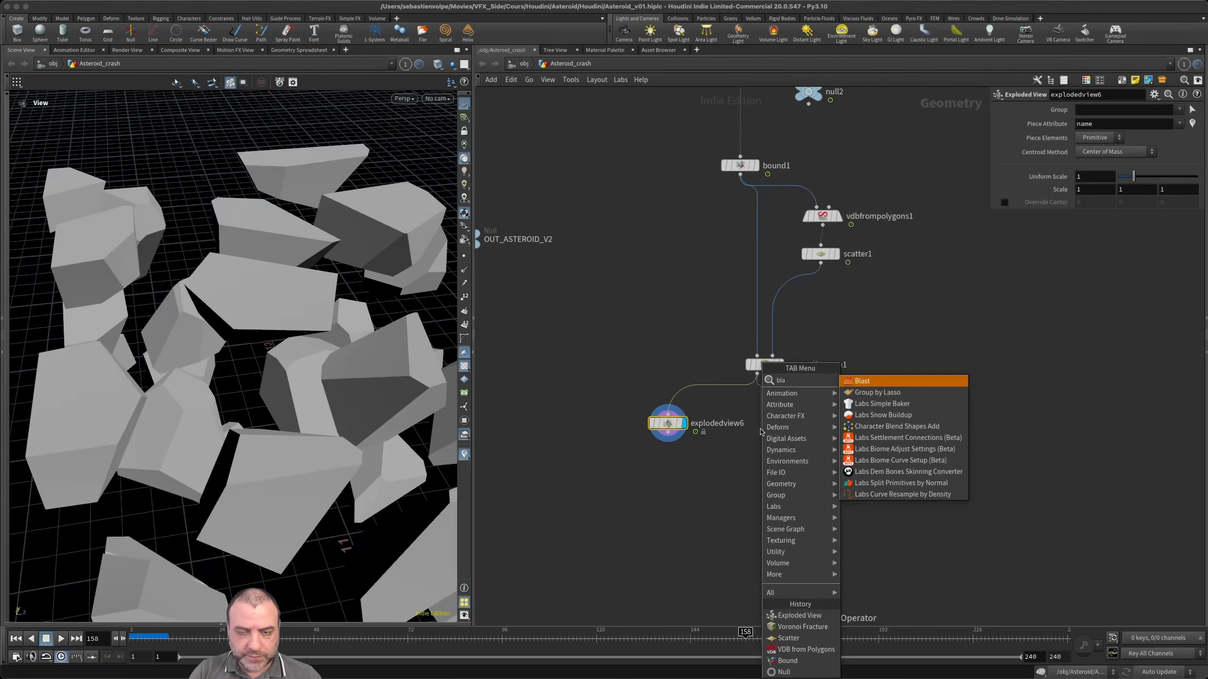
key("Return")
left_click(760, 430)
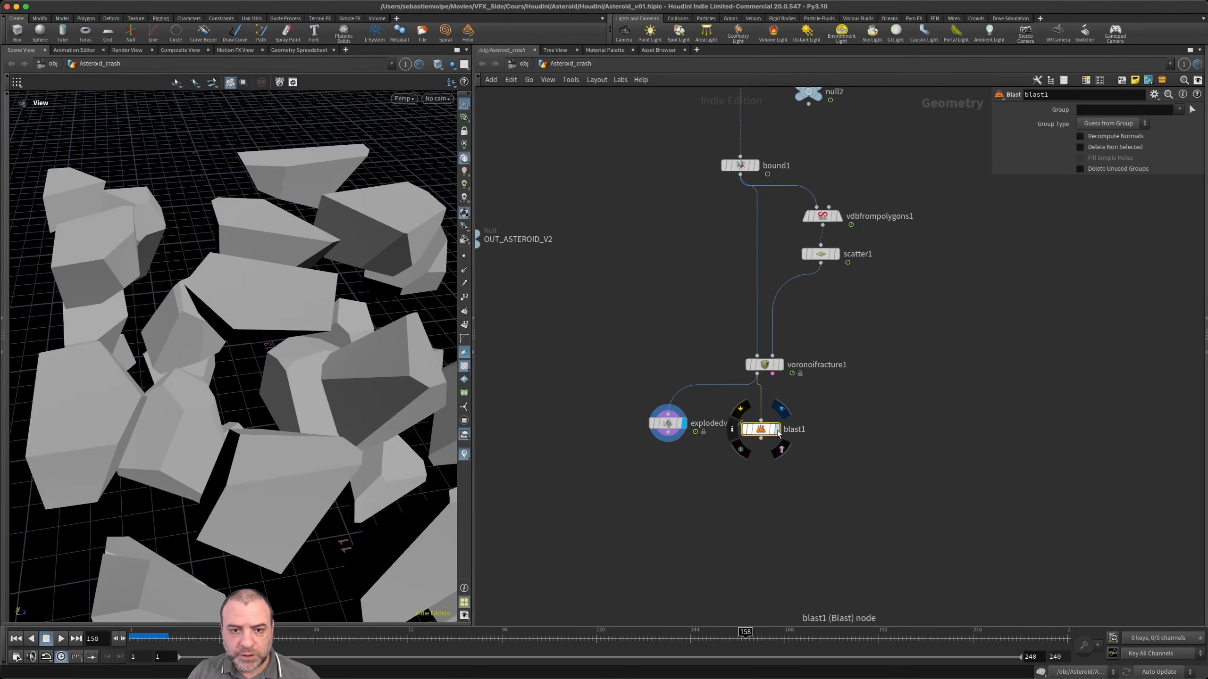
left_click(774, 430)
left_click_drag(772, 434, 767, 447)
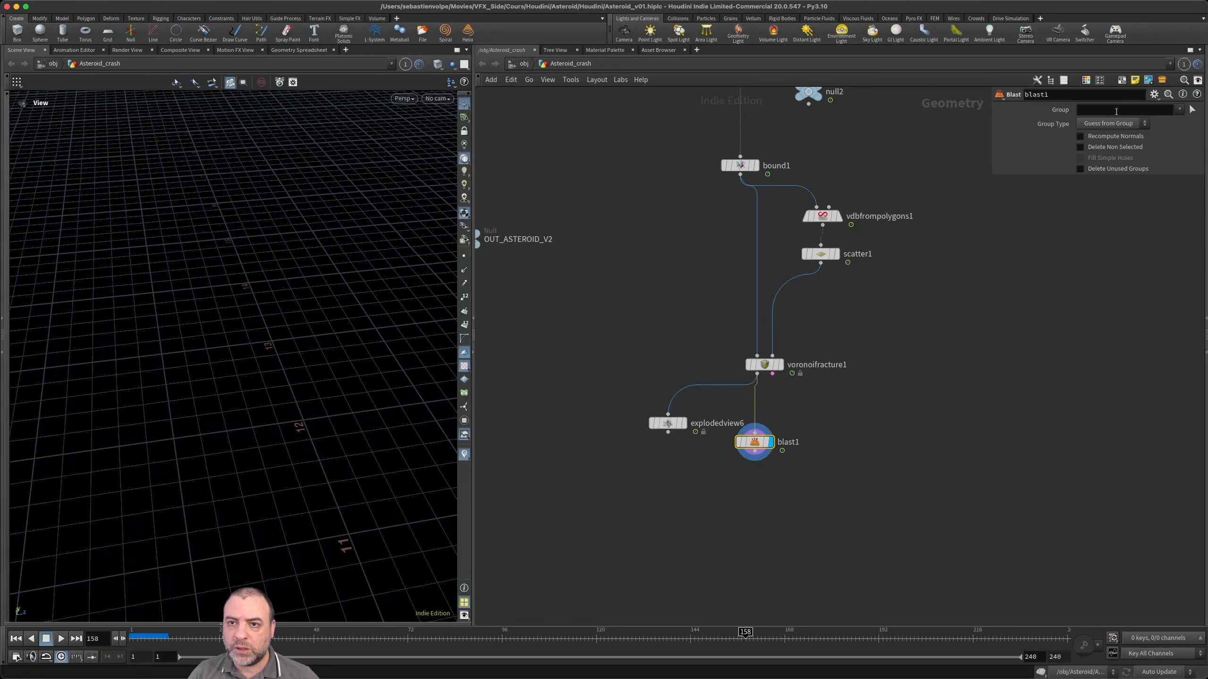
- Set blast1's Group to inside and enable Delete Non Selected to keep only the interior cut surfaces
left_click(1178, 110)
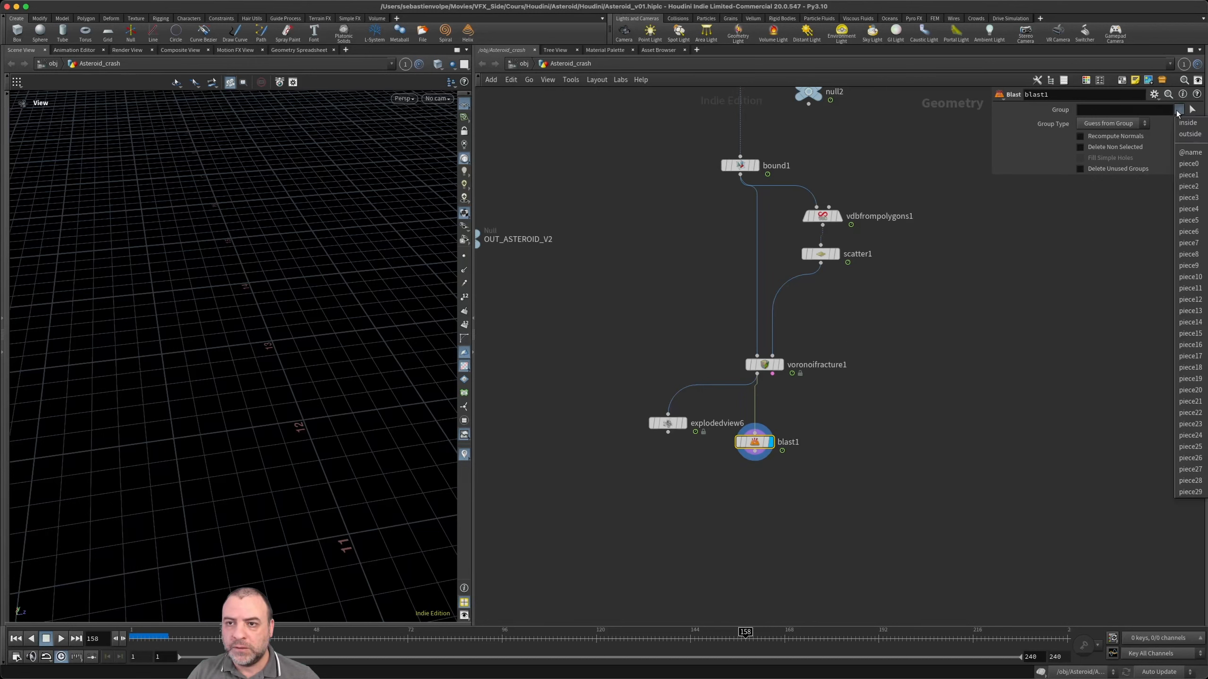
left_click(1189, 123)
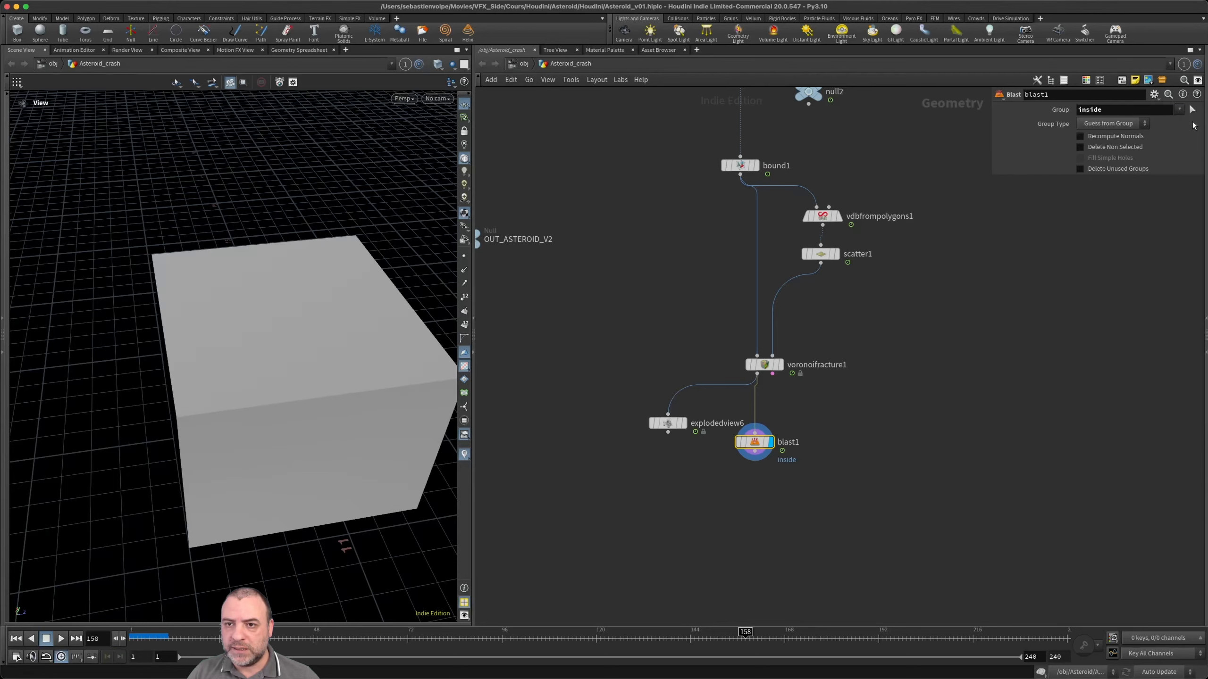
left_click(1106, 147)
left_click_drag(257, 362, 318, 376)
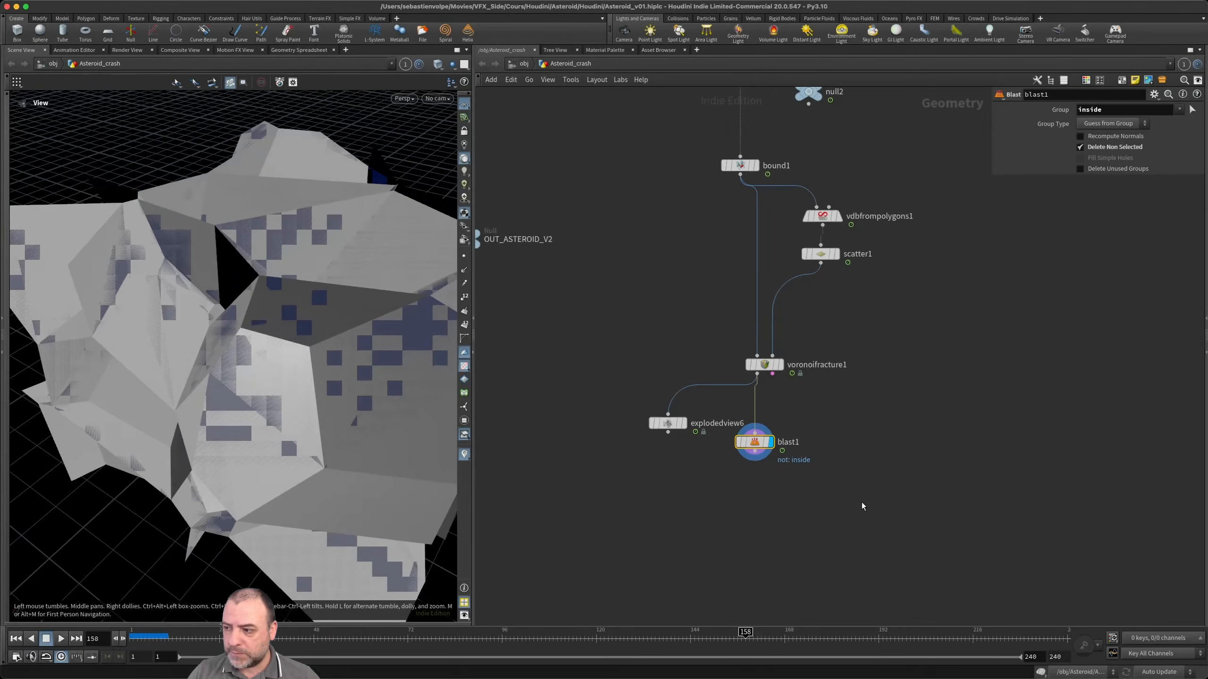
- Add a Fuse node after blast1 and display it
key("Tab")
type("fuse")
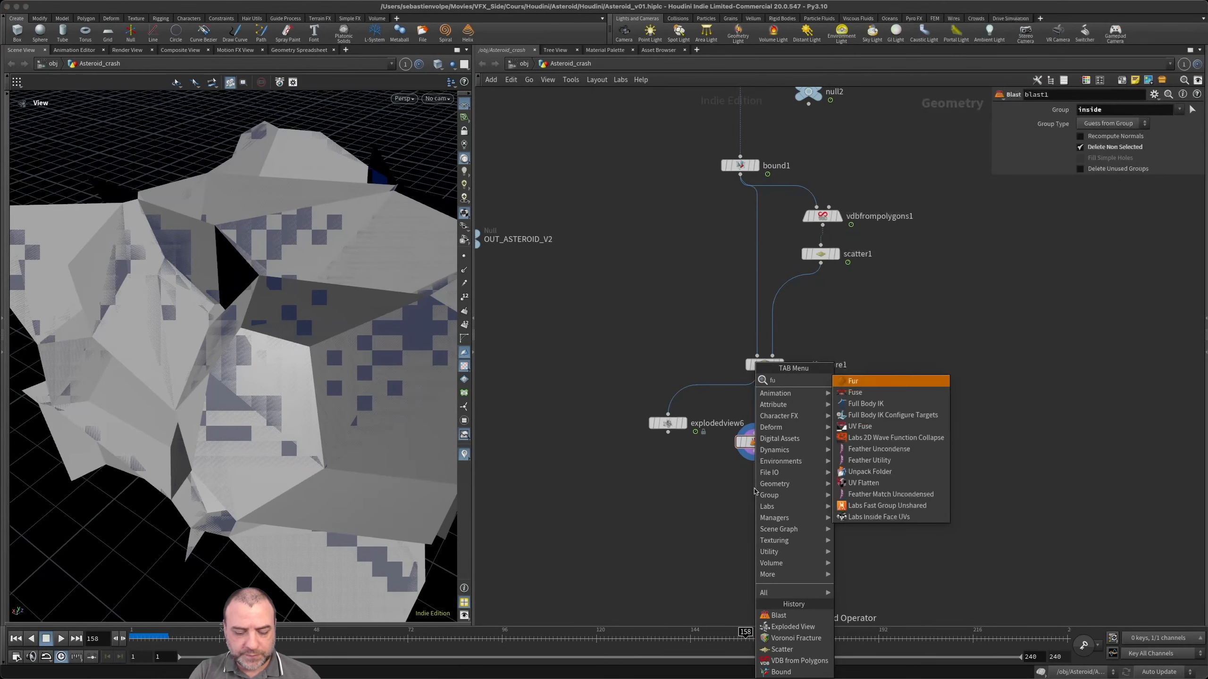
key("Return")
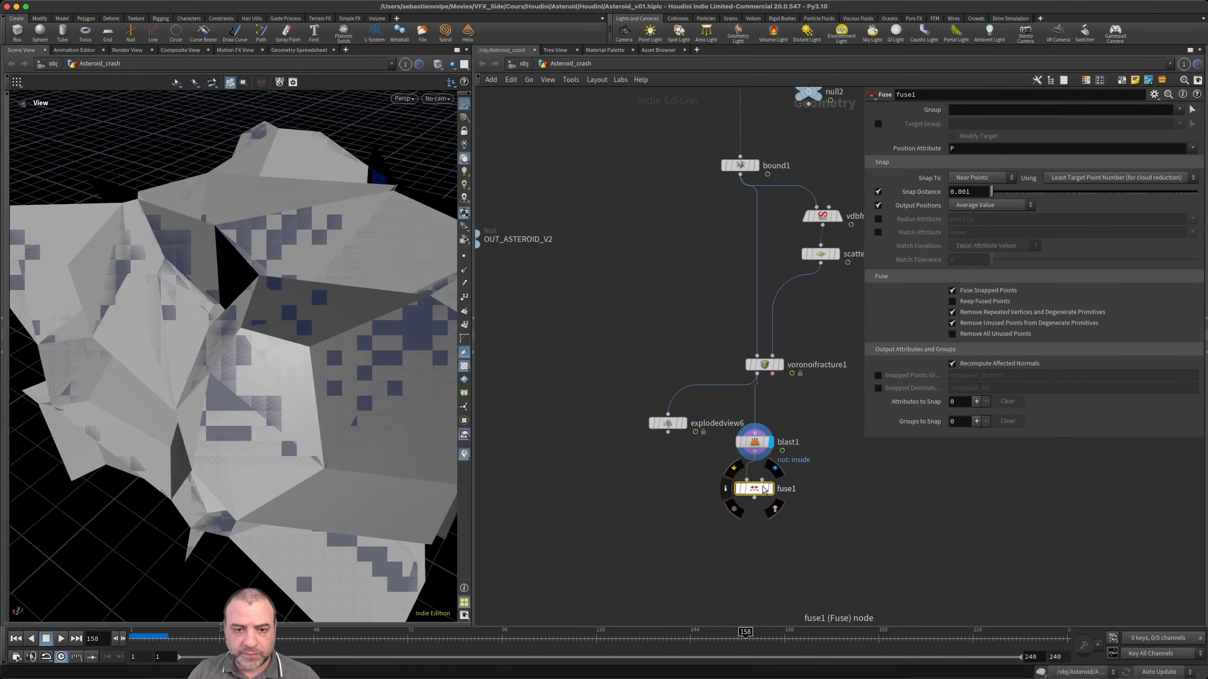
left_click(770, 488)
left_click(754, 497)
- Add and display a Clean node after fuse1, with Fix Overlaps enabled and Delete Overlap Pairs disabled
left_click(757, 517)
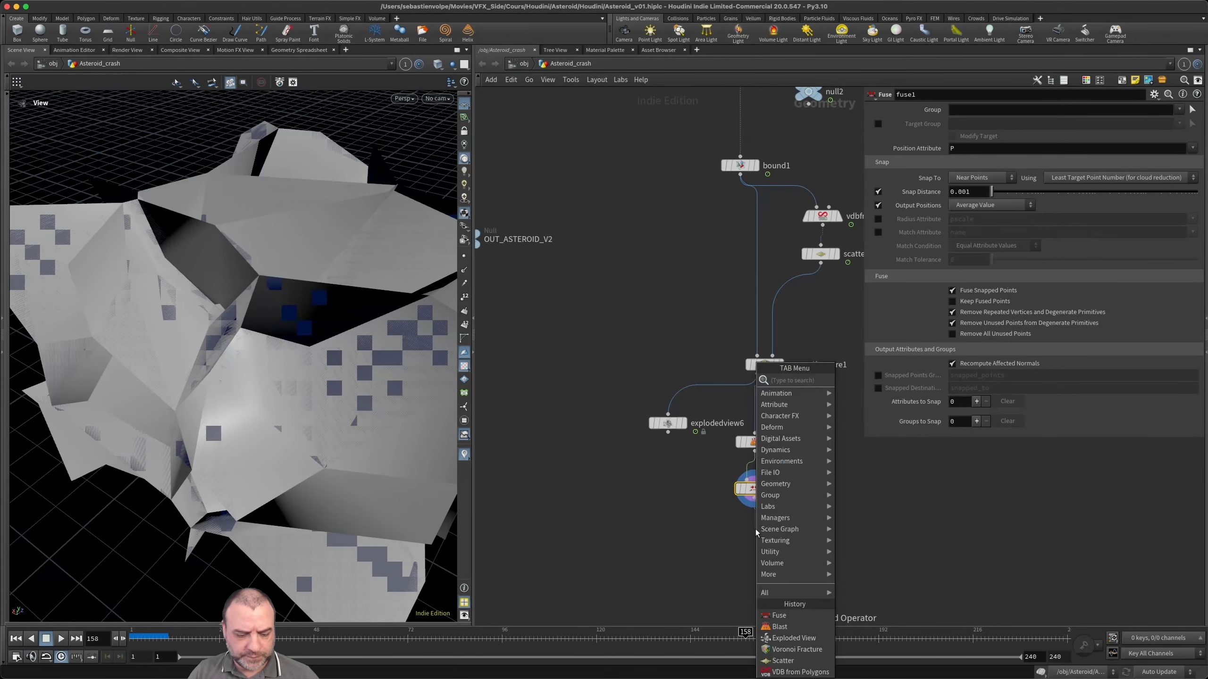
key("Escape")
left_click(756, 535)
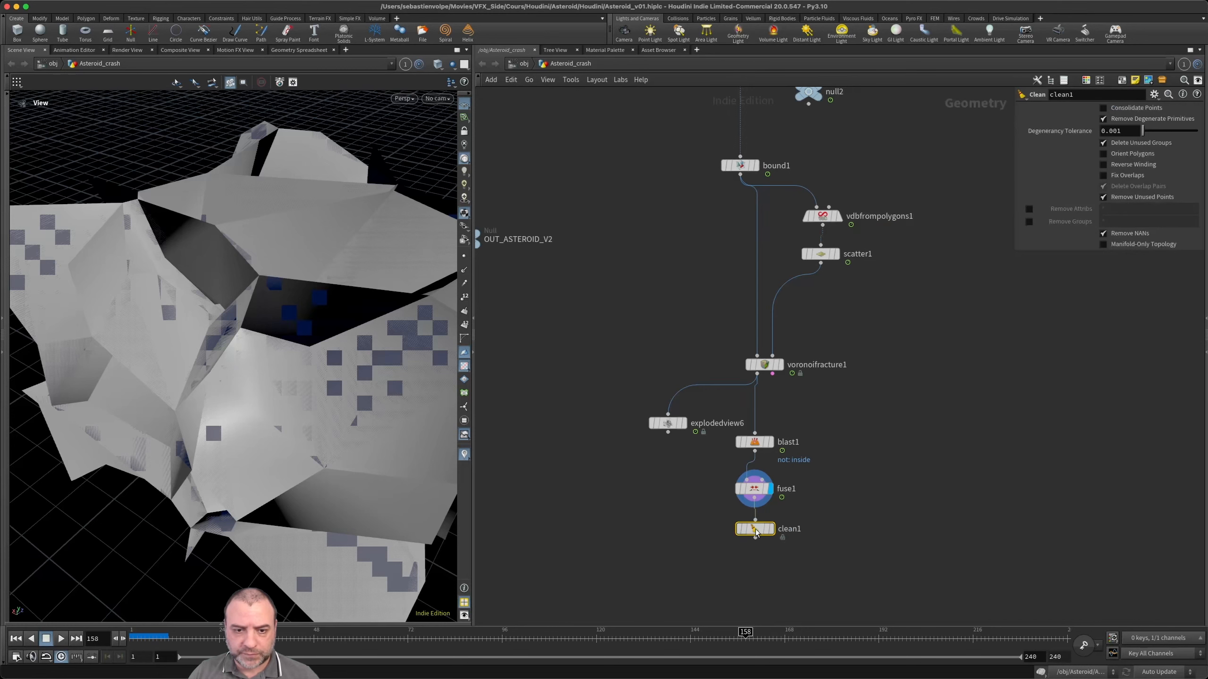
left_click(1122, 176)
left_click(1130, 186)
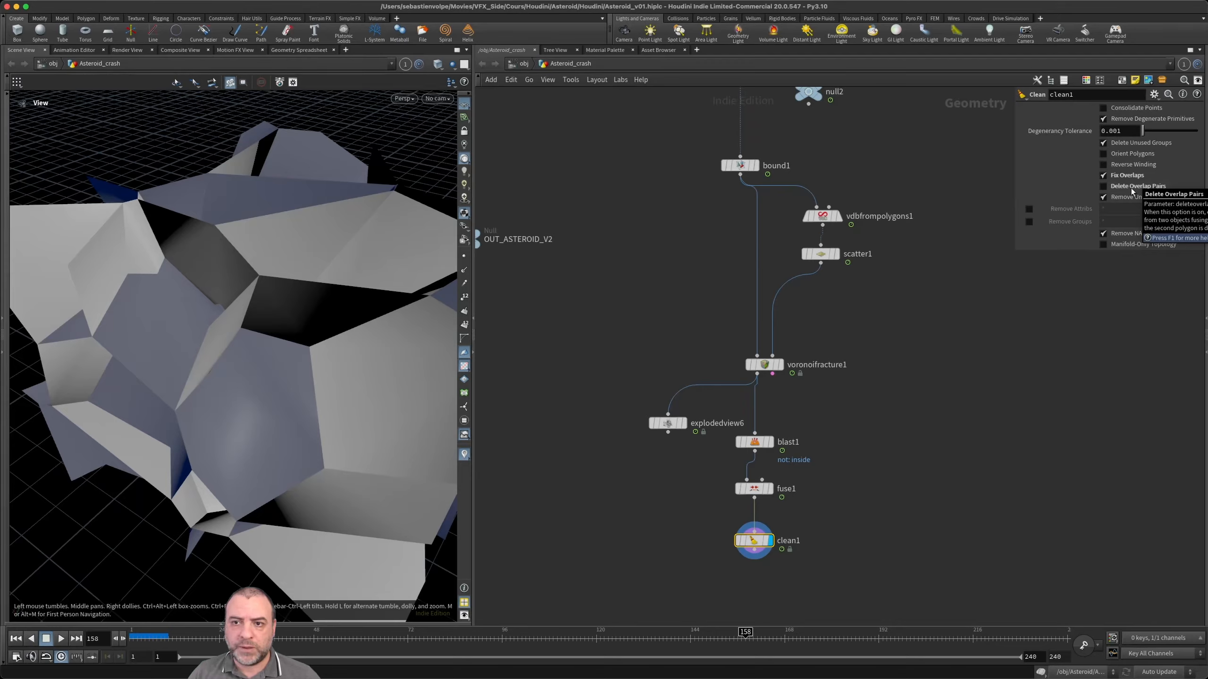
- Compare the cleaned cut surfaces with the bound1 box, then with the asteroid piece from split5 shown as a template
left_click_drag(195, 324, 245, 240)
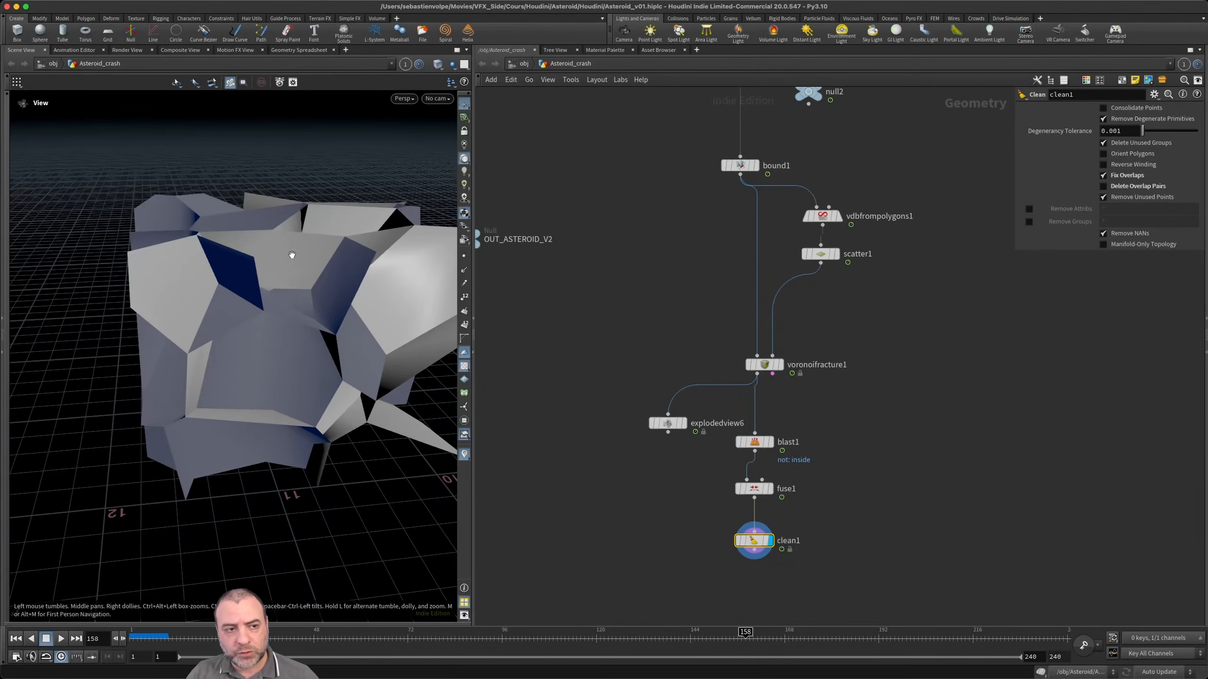
scroll(846, 383, "down", 5)
scroll(874, 374, "up", 4)
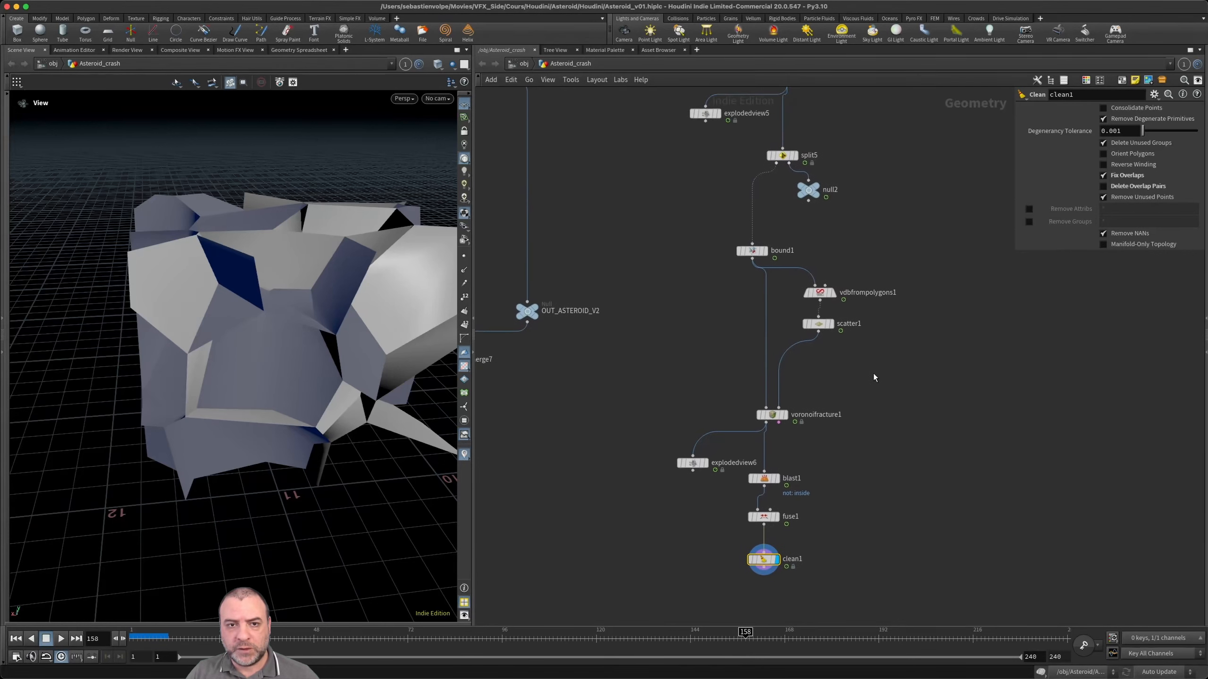
left_click(763, 252)
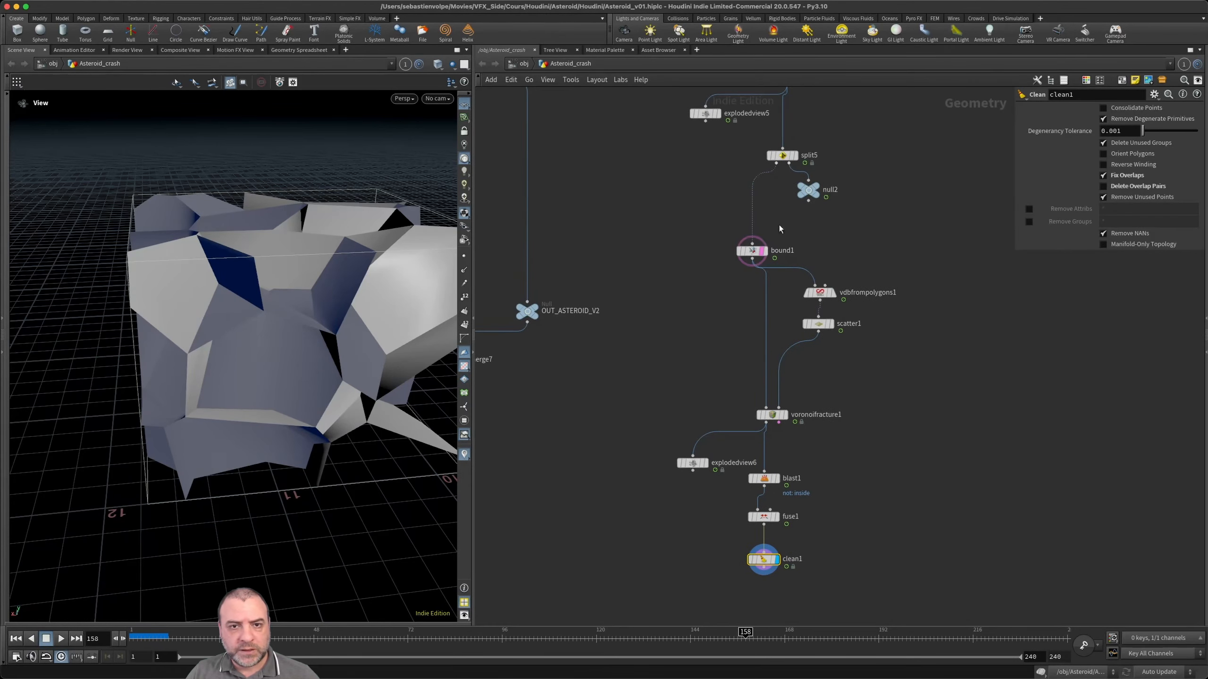
left_click(792, 155)
left_click_drag(300, 266, 369, 326)
left_click_drag(237, 231, 383, 222)
left_click_drag(286, 289, 289, 221)
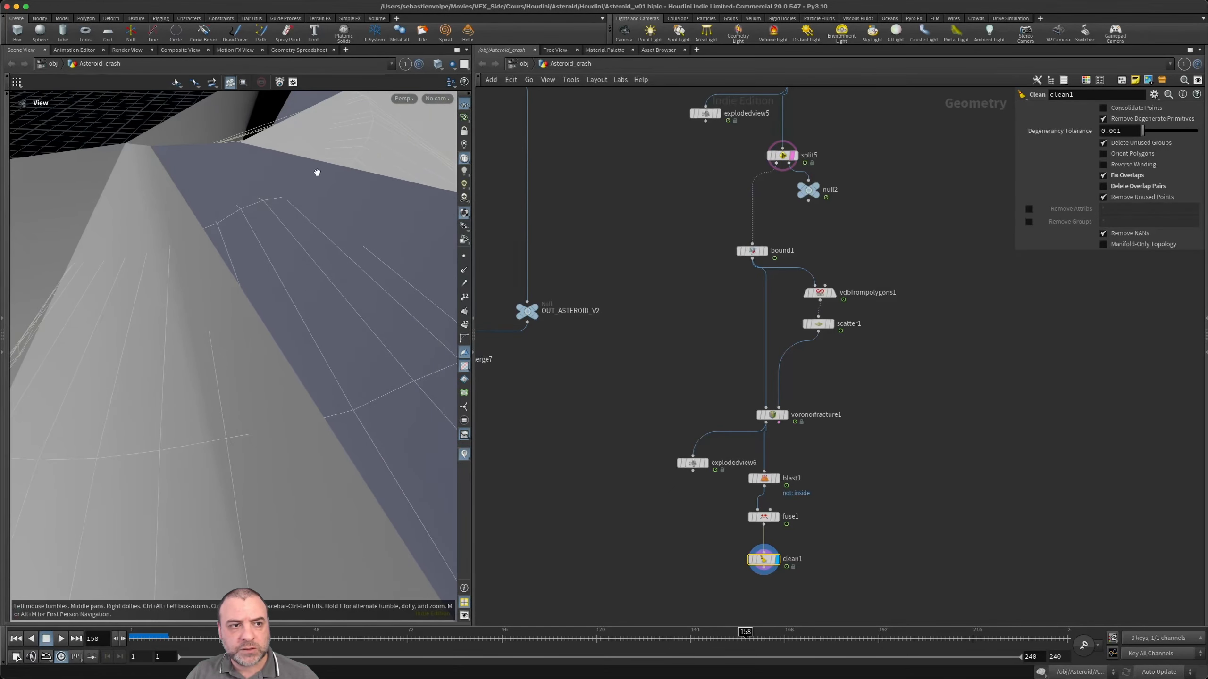
left_click_drag(274, 164, 226, 184)
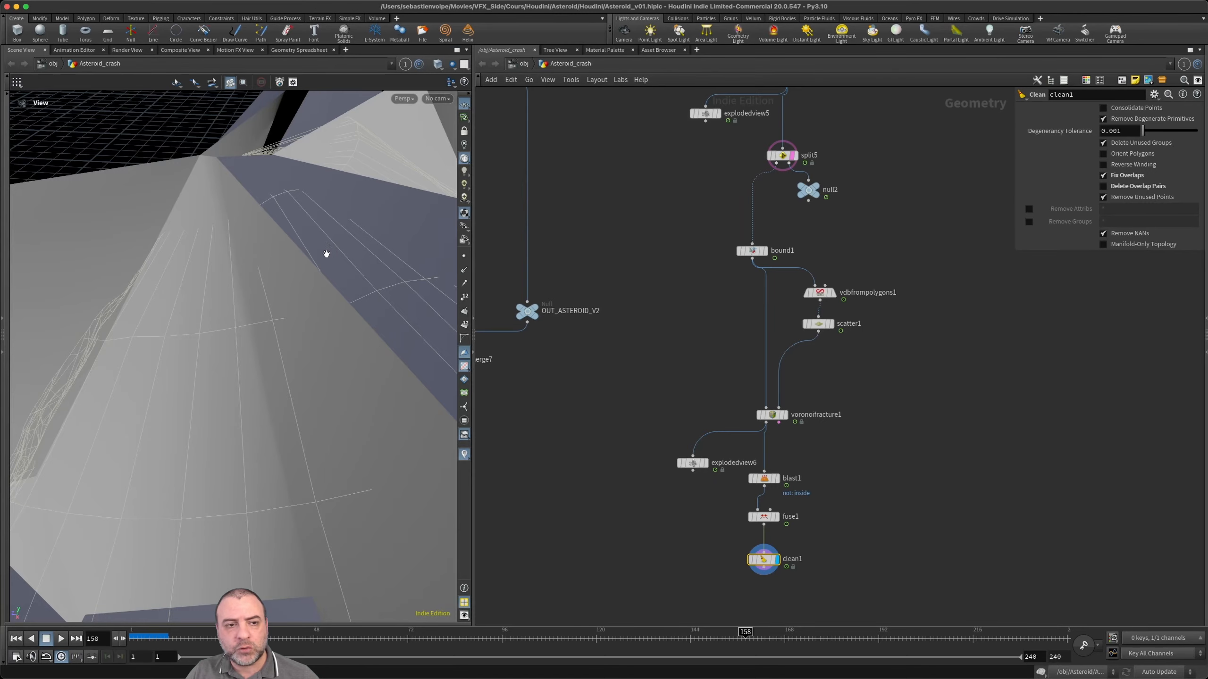
key("h")
- Add and display a Remesh node after clean1, set its Target Size to 0.1, and show the mesh wireframe over the shading
scroll(775, 459, "up", 5)
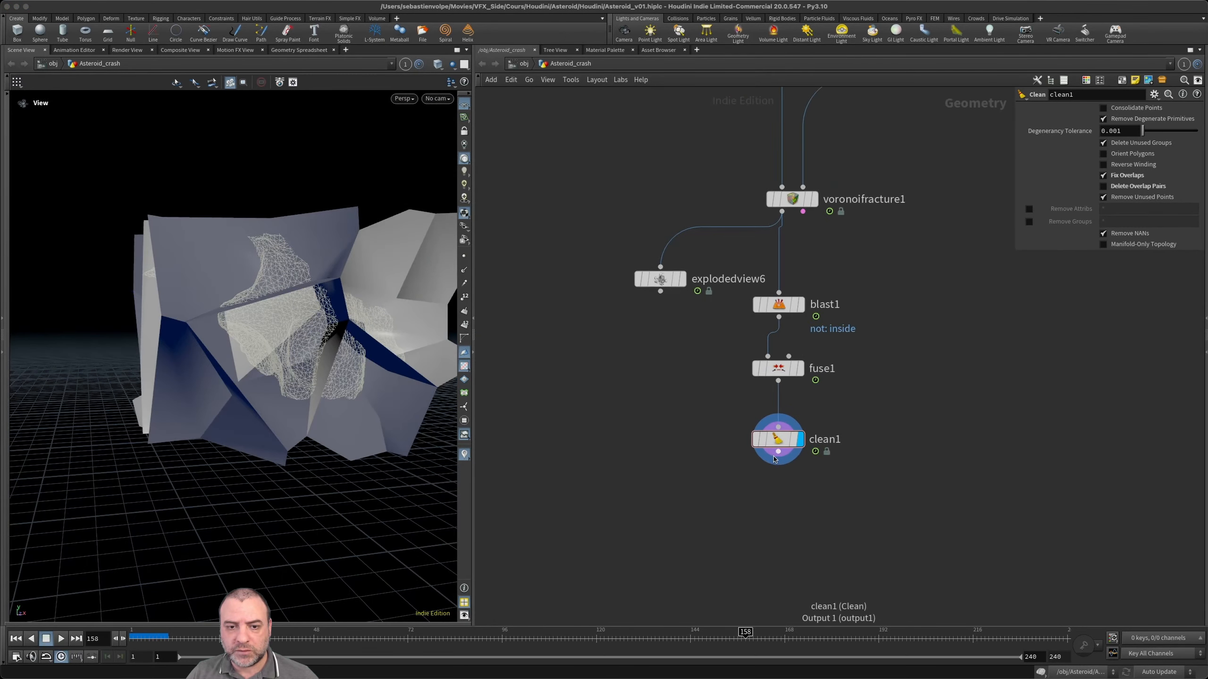
left_click_drag(774, 459, 780, 491)
type("remesh")
key("Return")
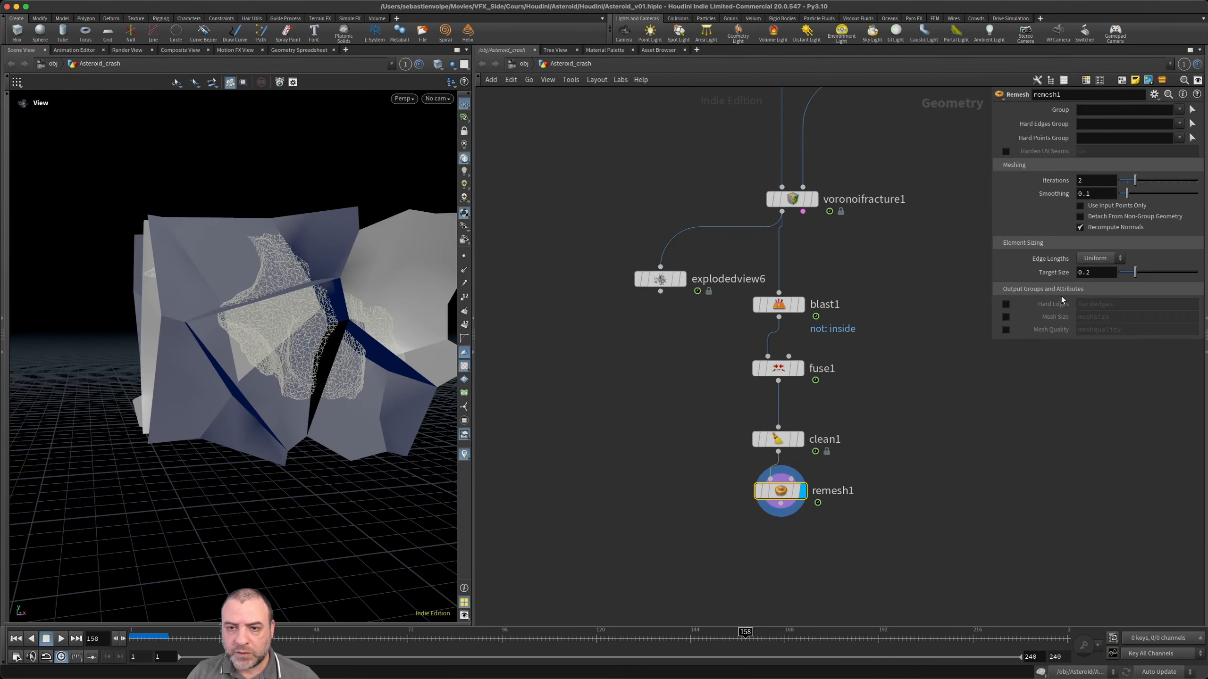
double_click(1088, 272)
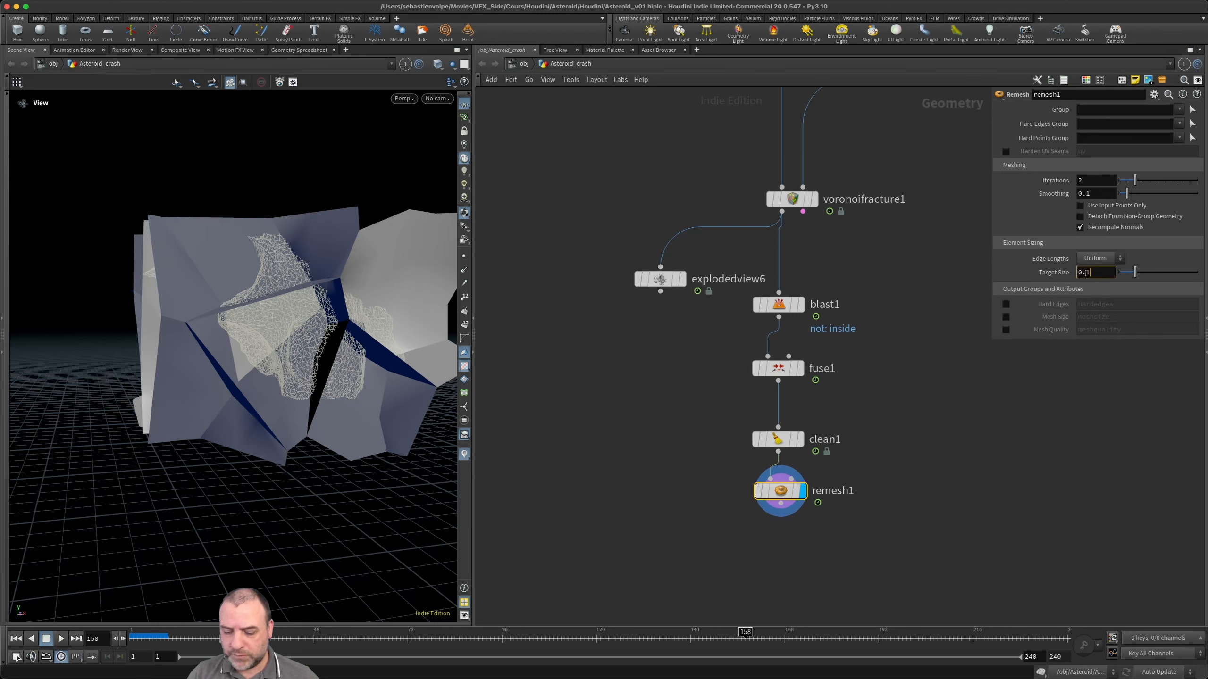
type("1")
key("Return")
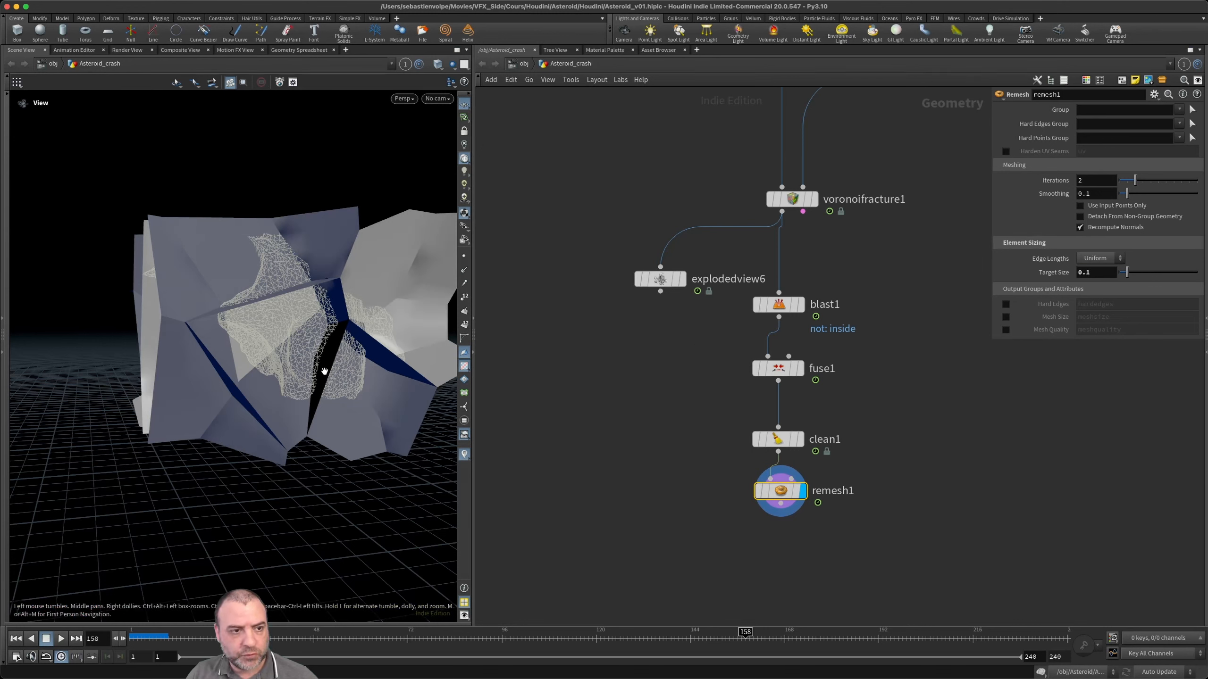
key("shift+w")
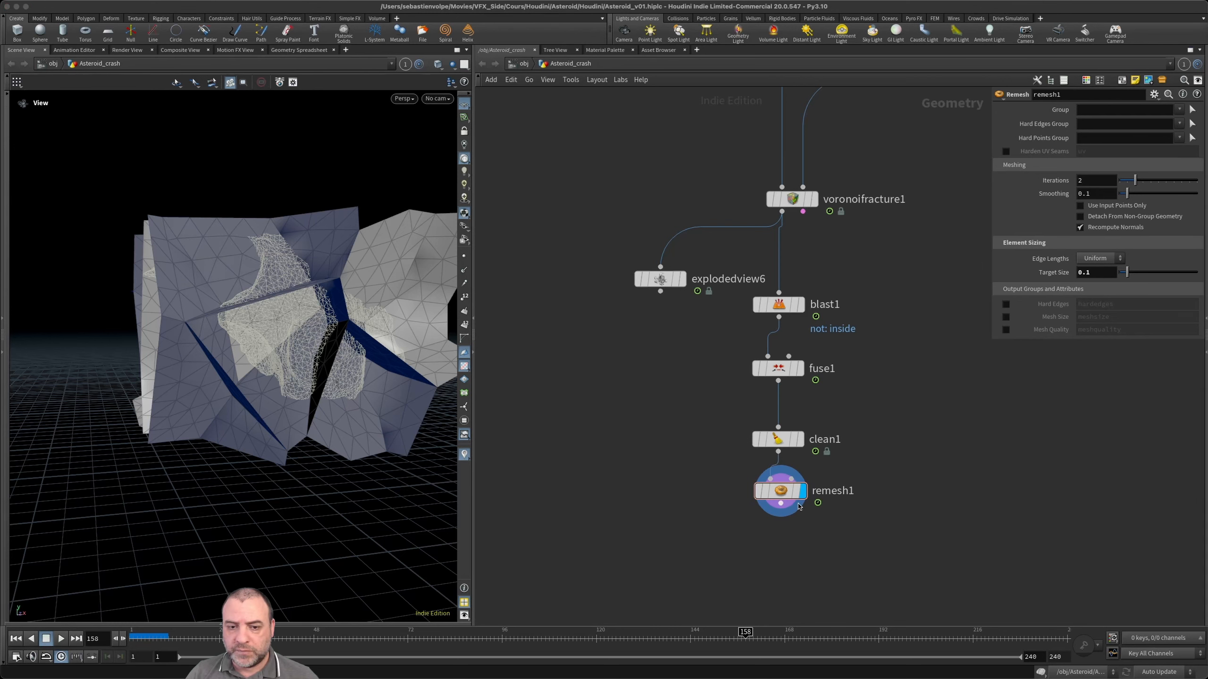
- Add and display a Copy and Transform node after remesh1 with a Total Number of 3
left_click(784, 513)
key("Tab")
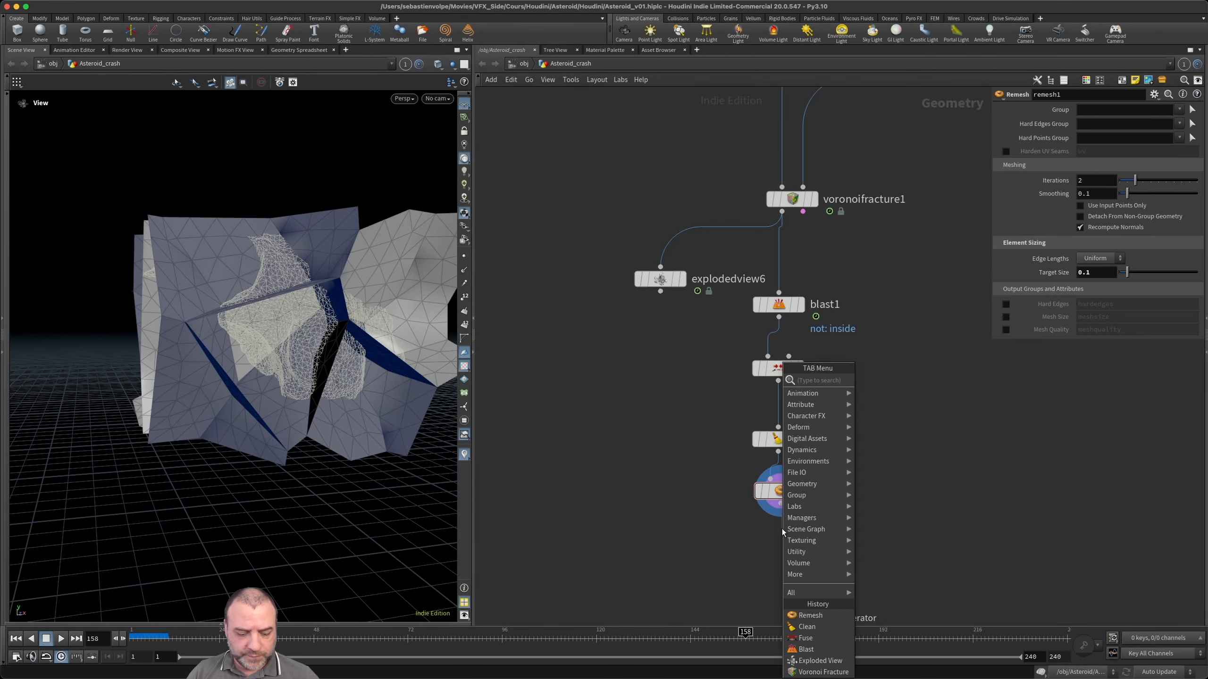
type("copy")
key("Return")
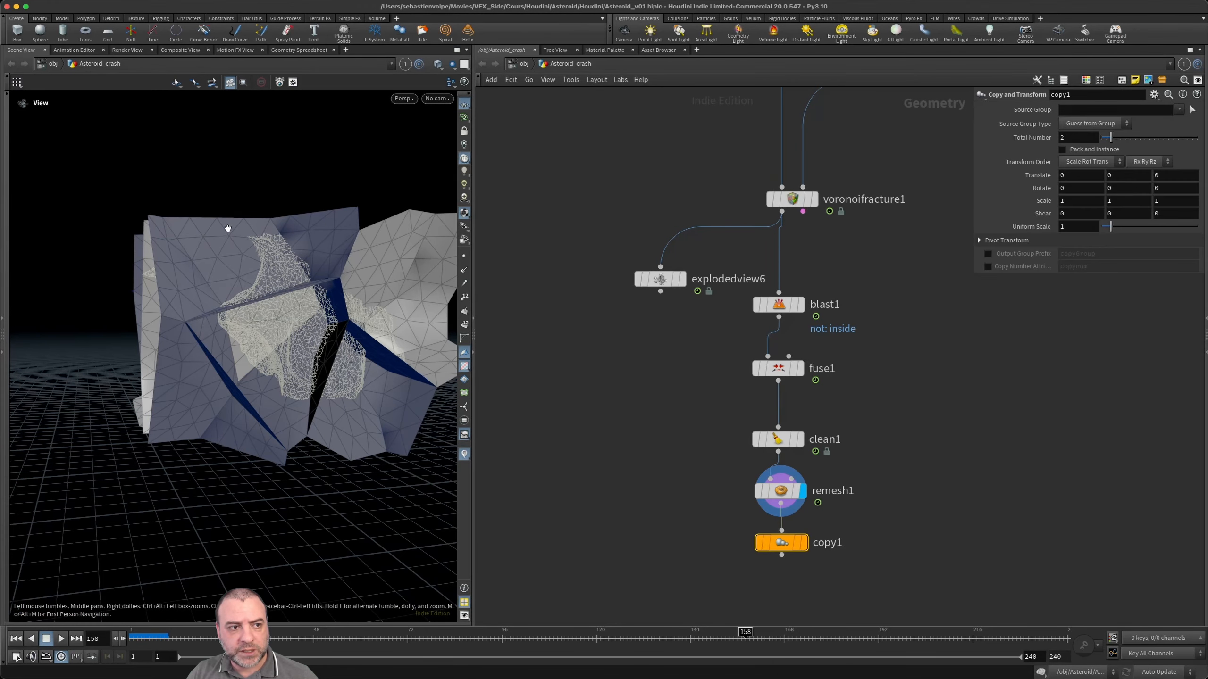
left_click(803, 543)
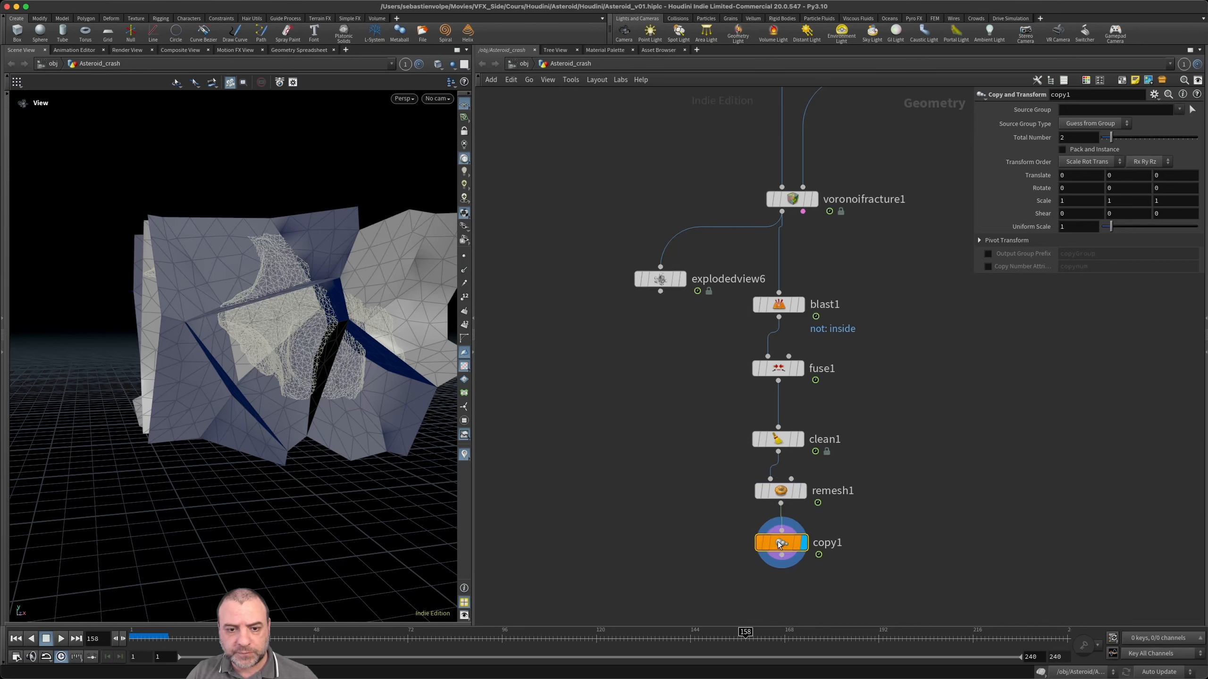
middle_click_drag(953, 555, 950, 488)
left_click(1078, 138)
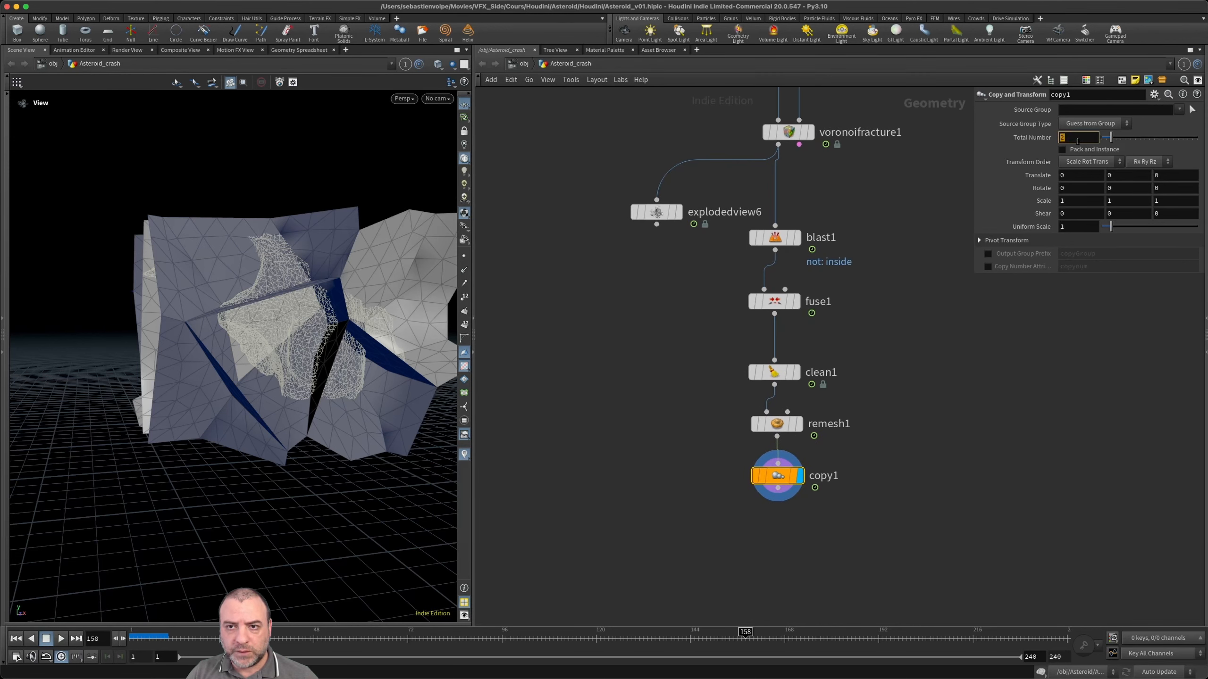
type("3")
key("Return")
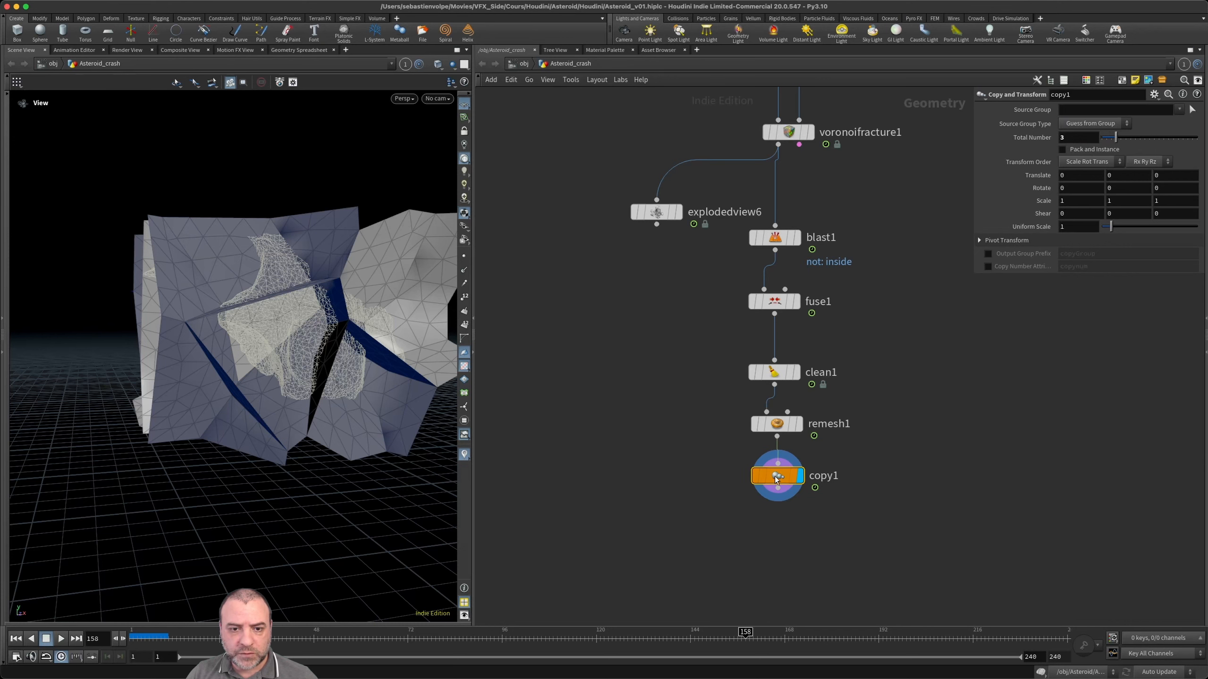
- Add and display a Connectivity node after copy1, and open the Geometry Spreadsheet to check its class attribute
left_click_drag(778, 474, 780, 546)
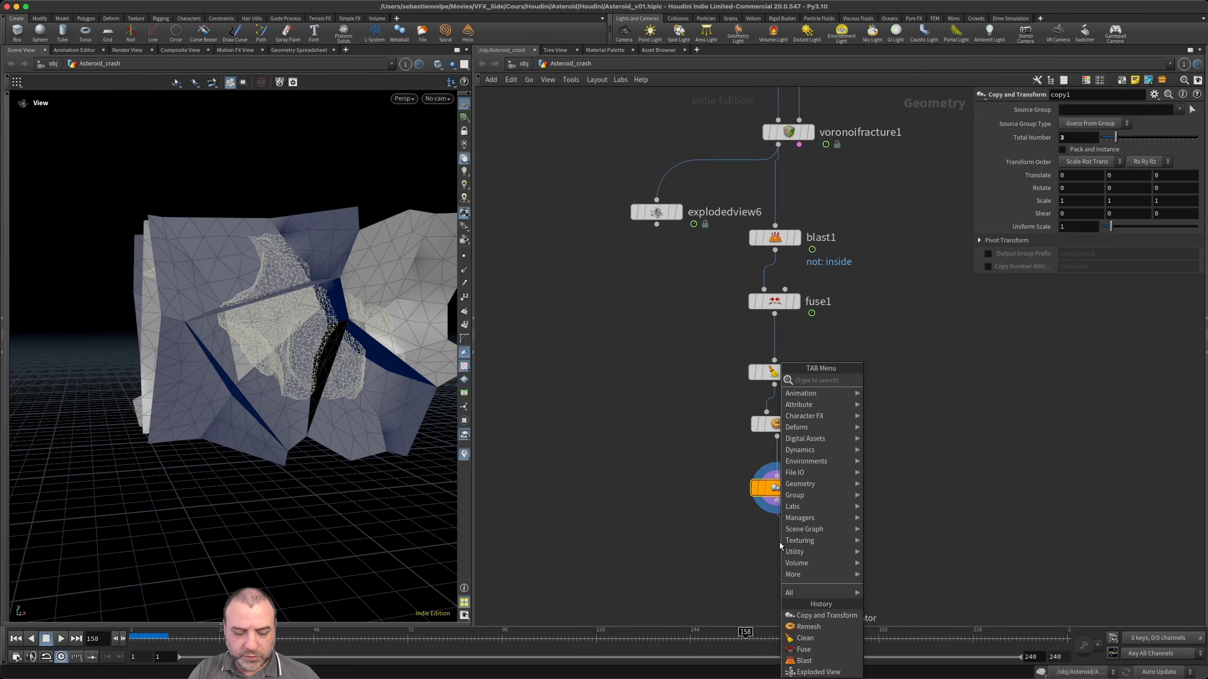
type("con")
key("Return")
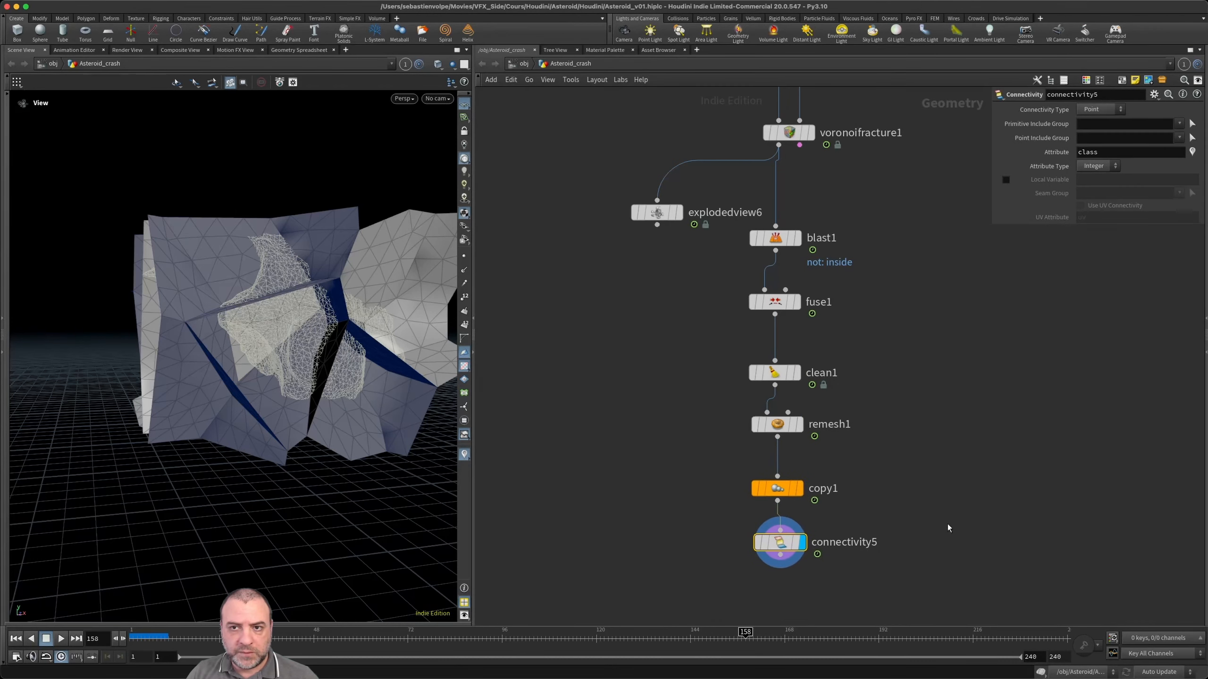
middle_click_drag(947, 523, 934, 457)
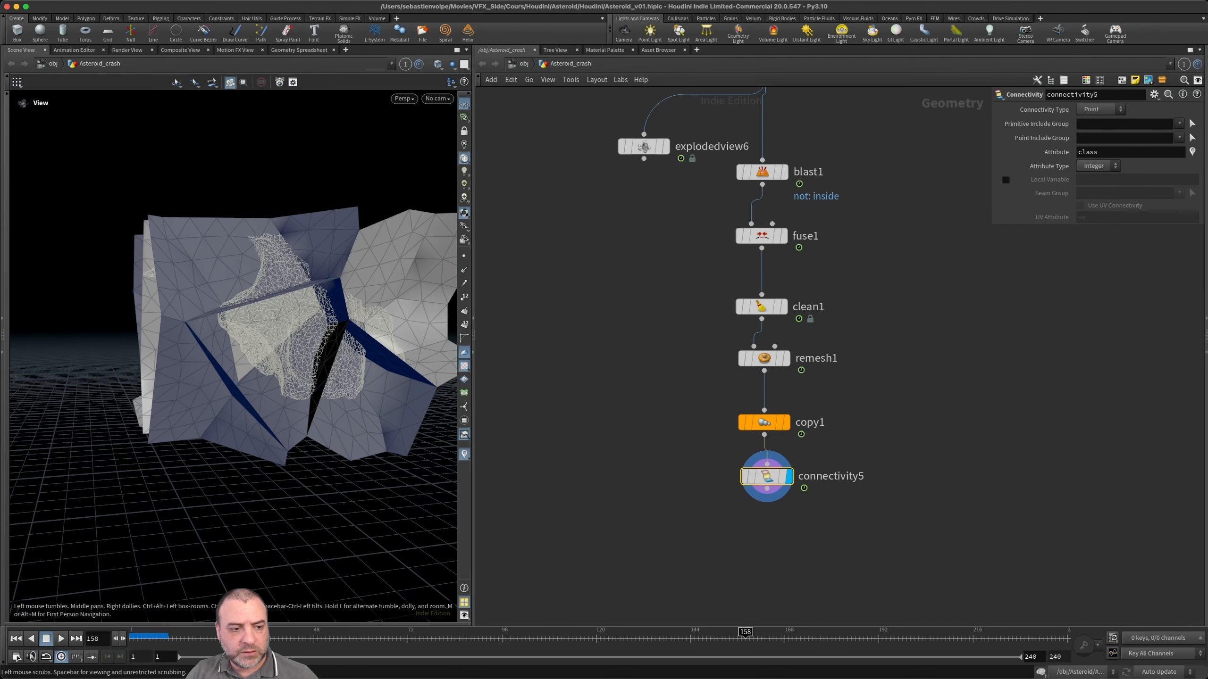
left_click(222, 624)
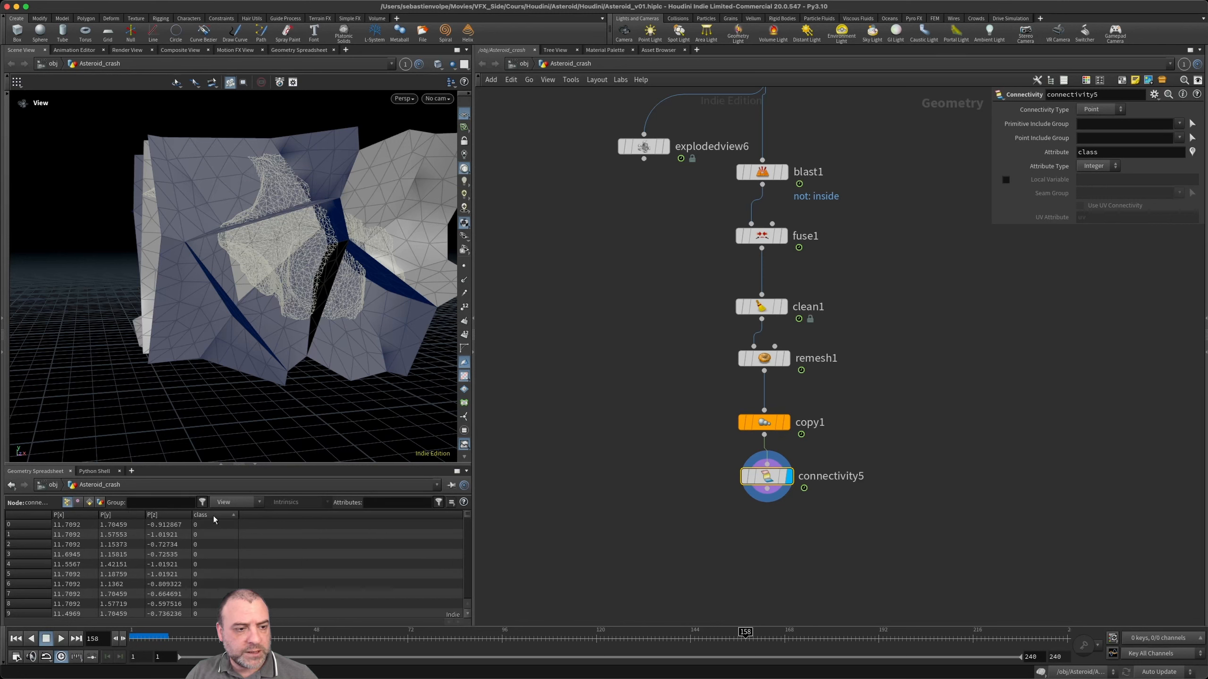
- Examine the class values further down the Geometry Spreadsheet, and close the spreadsheet pane
mouse_move(773, 482)
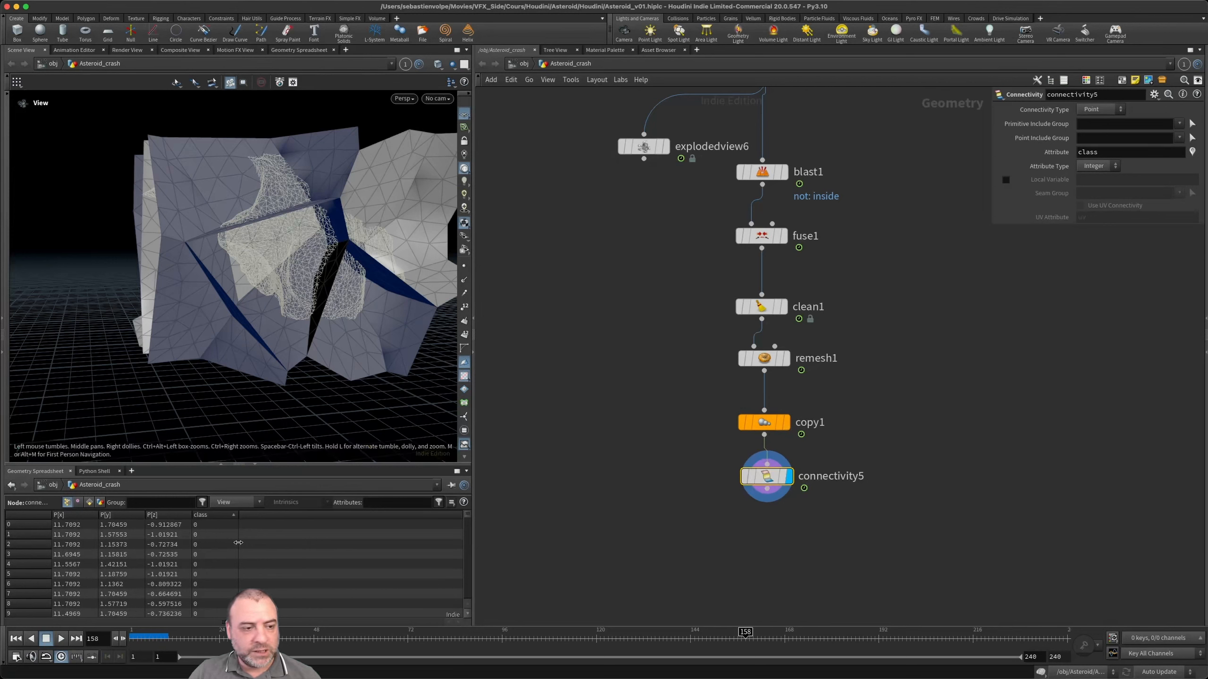
scroll(213, 534, "down", 3)
scroll(213, 534, "down", 1)
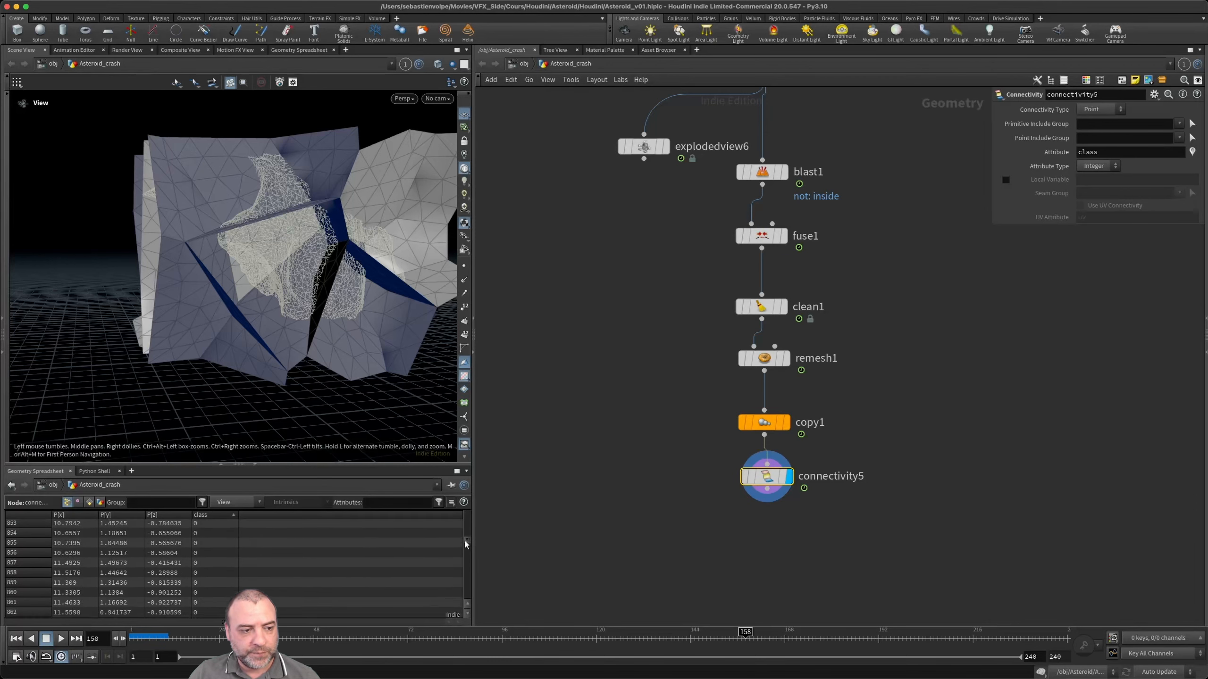
left_click(257, 464)
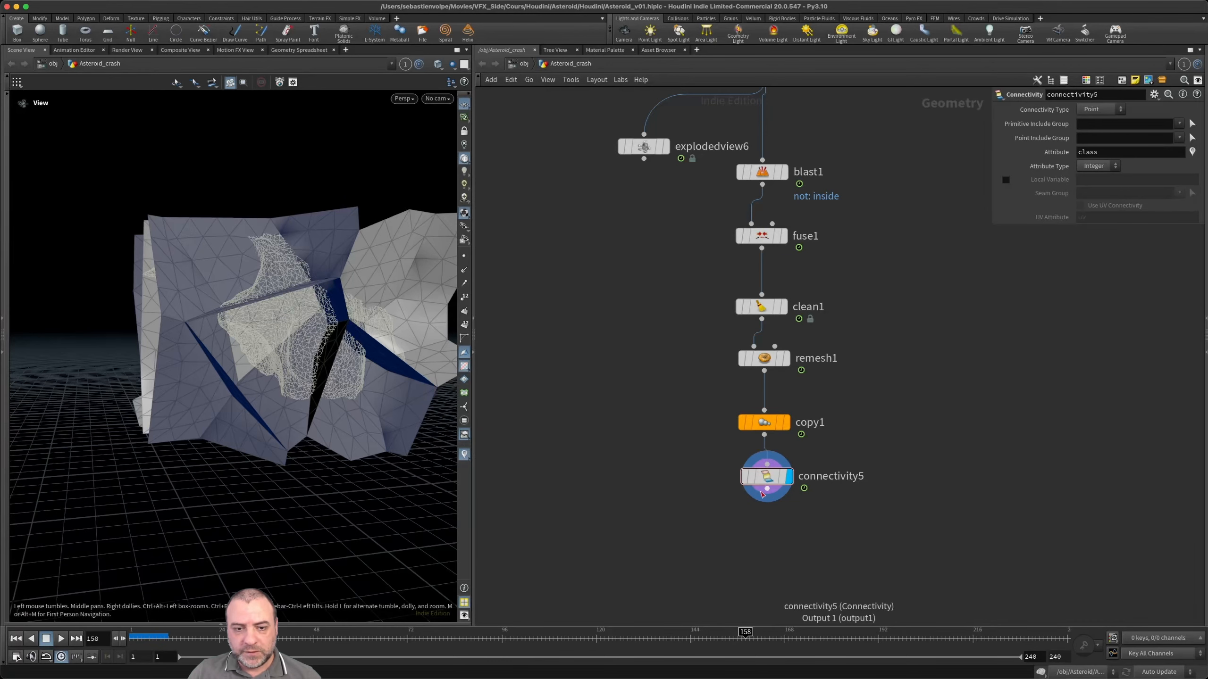
- Add and display a Mountain node after connectivity5 with an Amplitude of 0.8
left_click_drag(767, 491, 766, 527)
key("Tab")
type("moun")
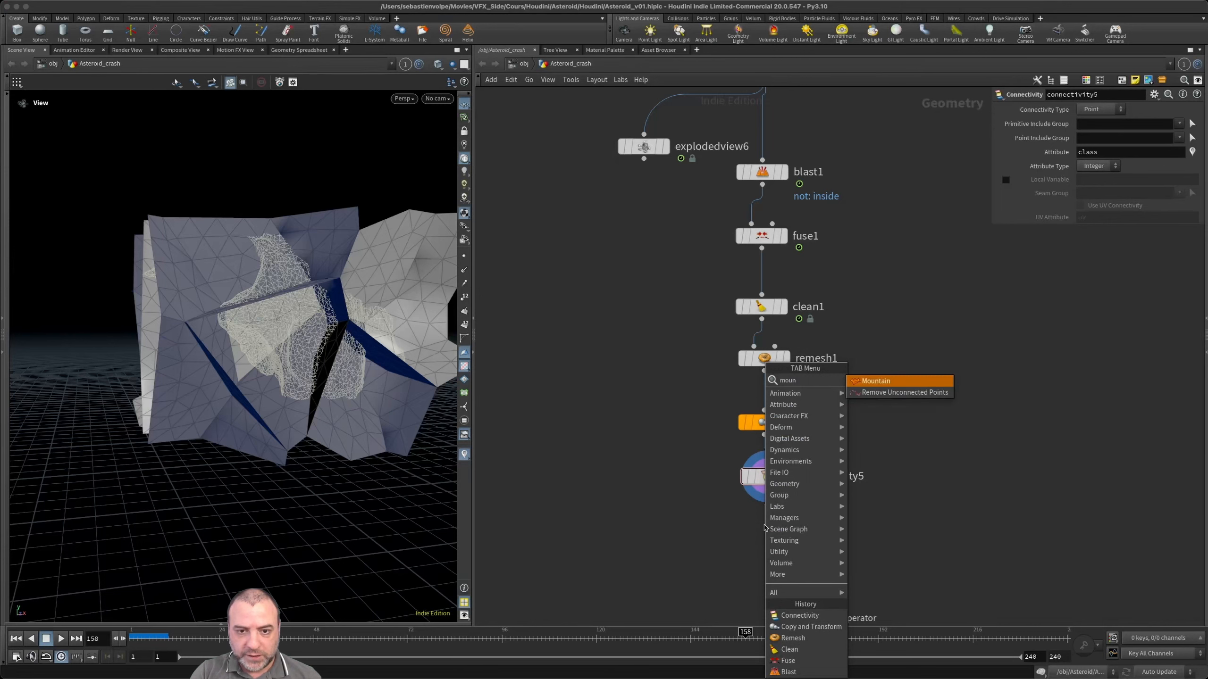
key("Return")
left_click(764, 527)
left_click(1029, 254)
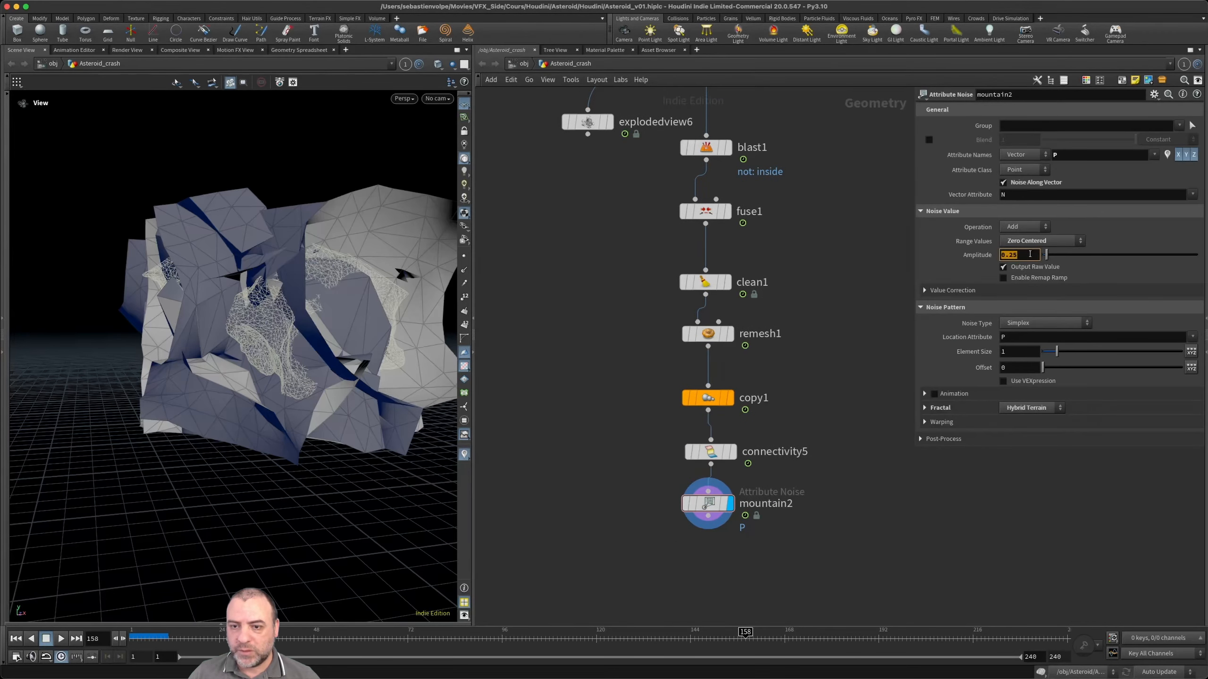
type("0.8")
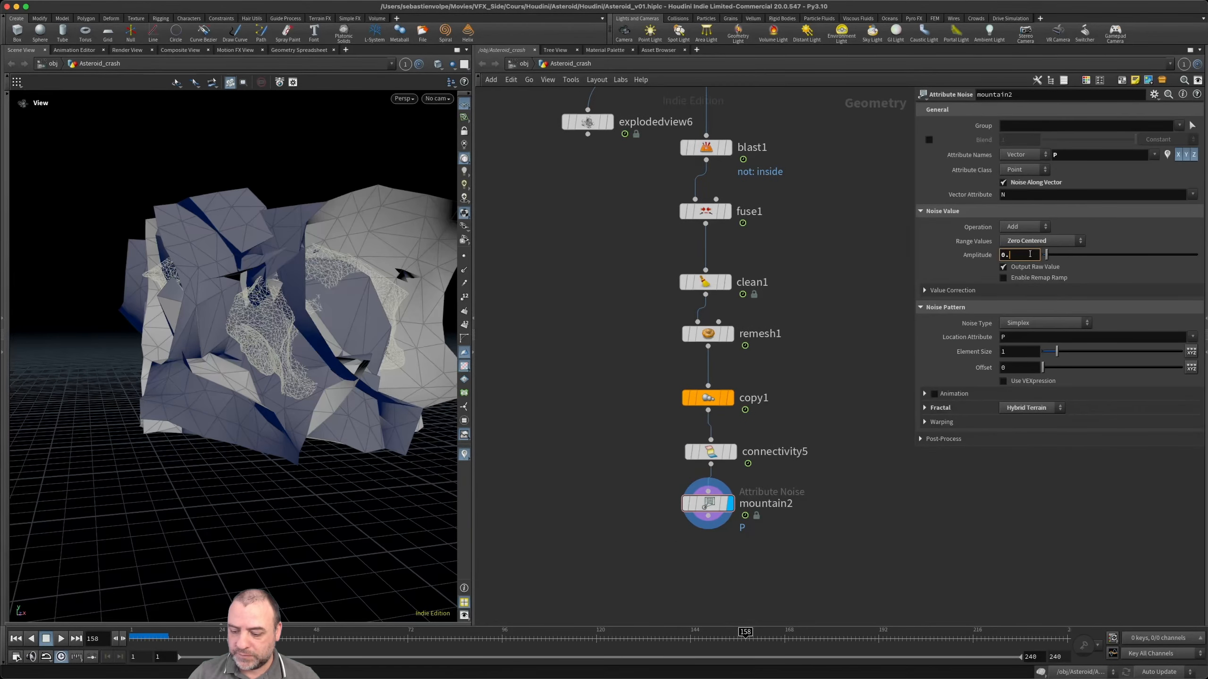
key("Return")
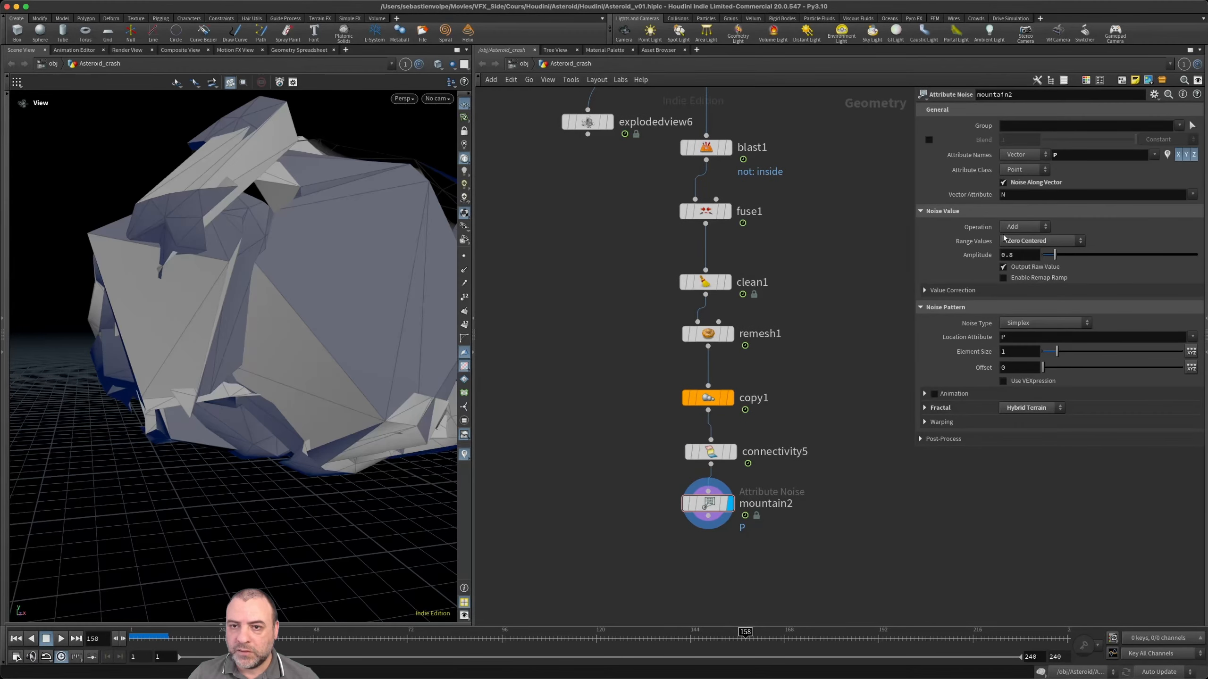
left_click(1044, 184)
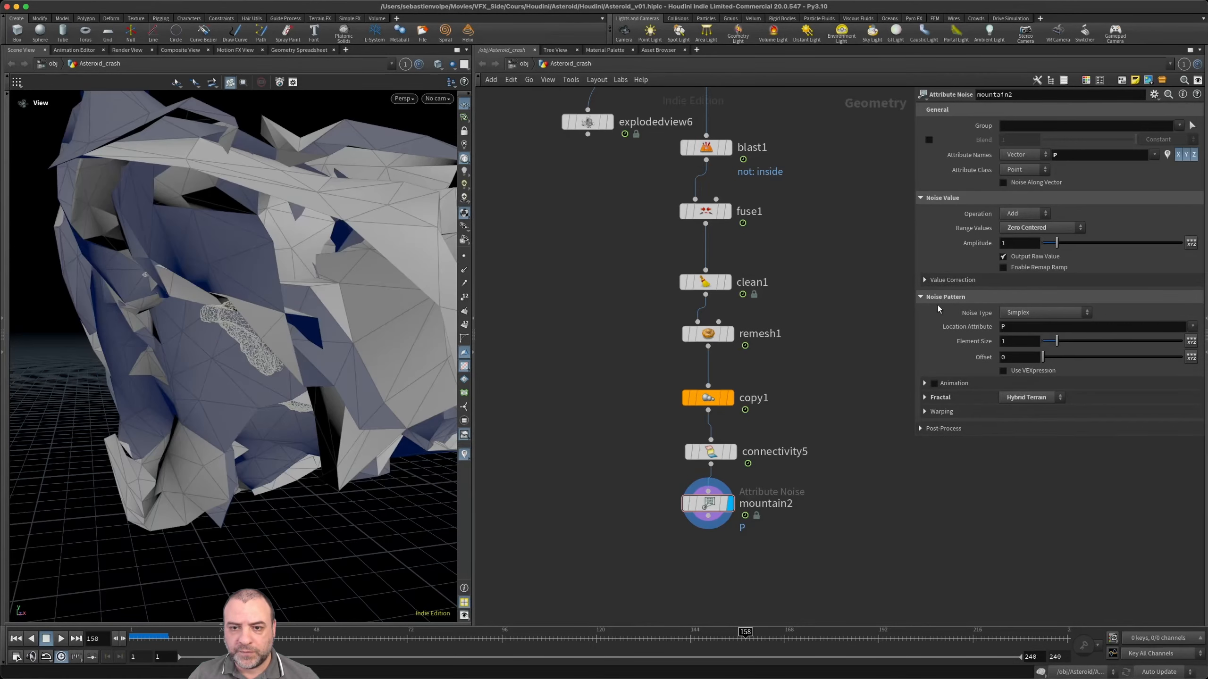
left_click(1024, 373)
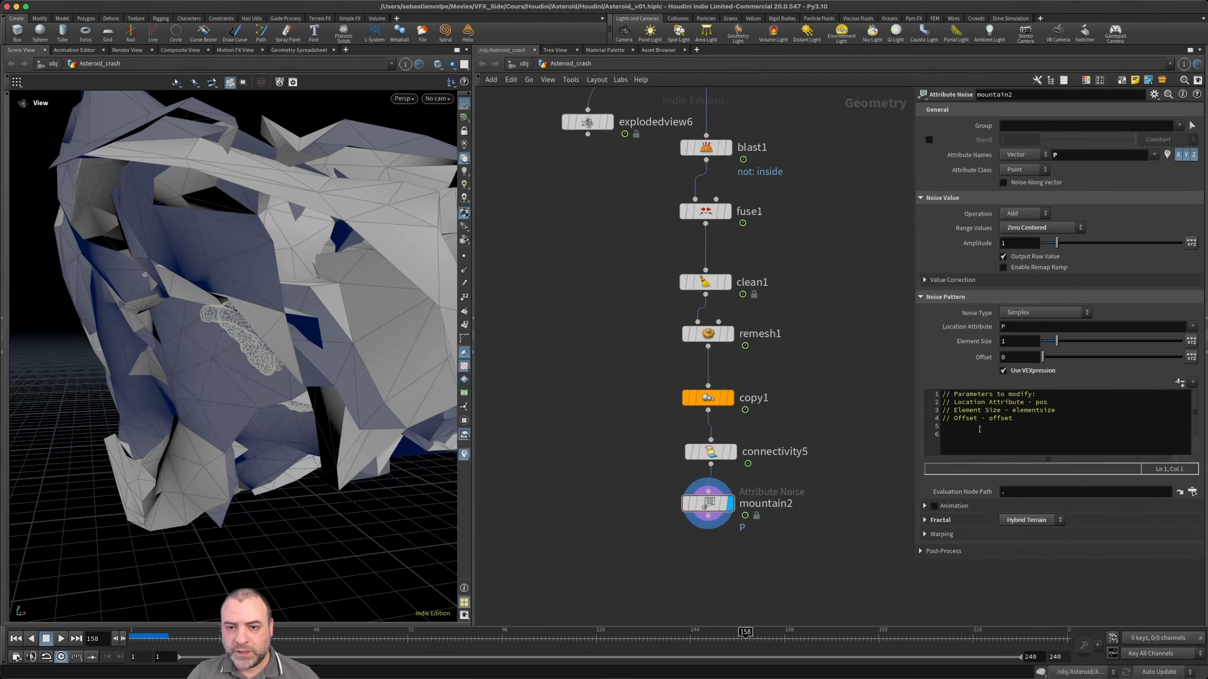
double_click(996, 419)
left_click(991, 427)
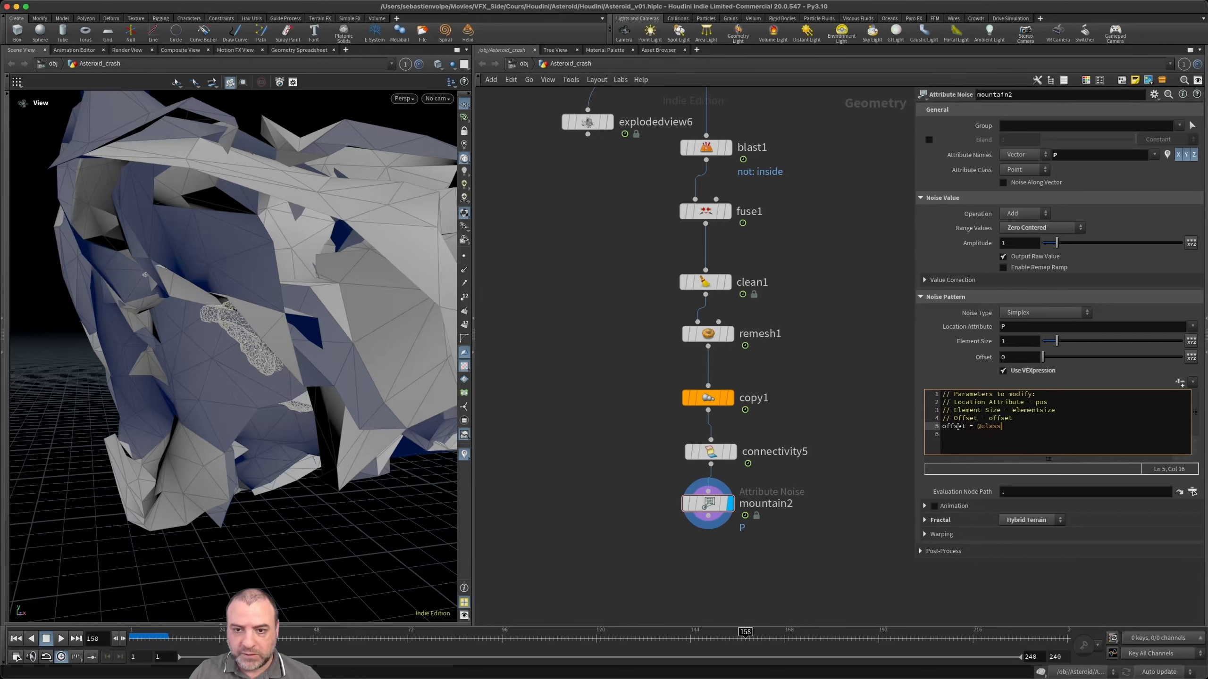
left_click(711, 453)
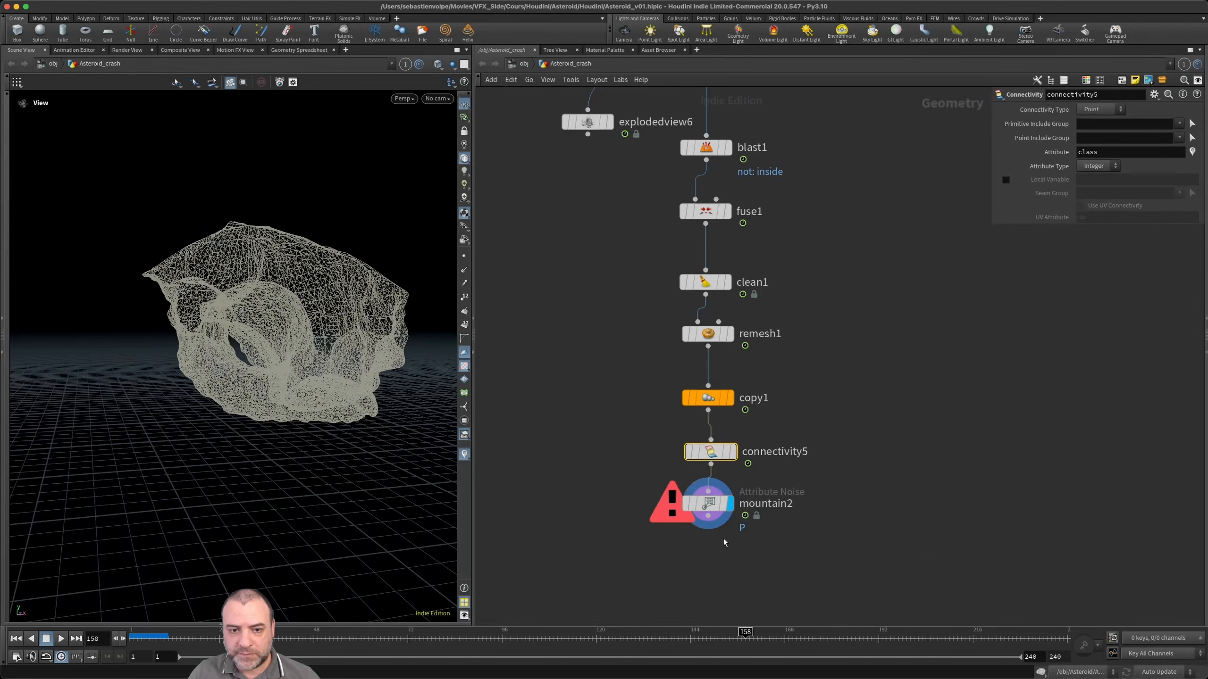
left_click(711, 504)
left_click(1016, 427)
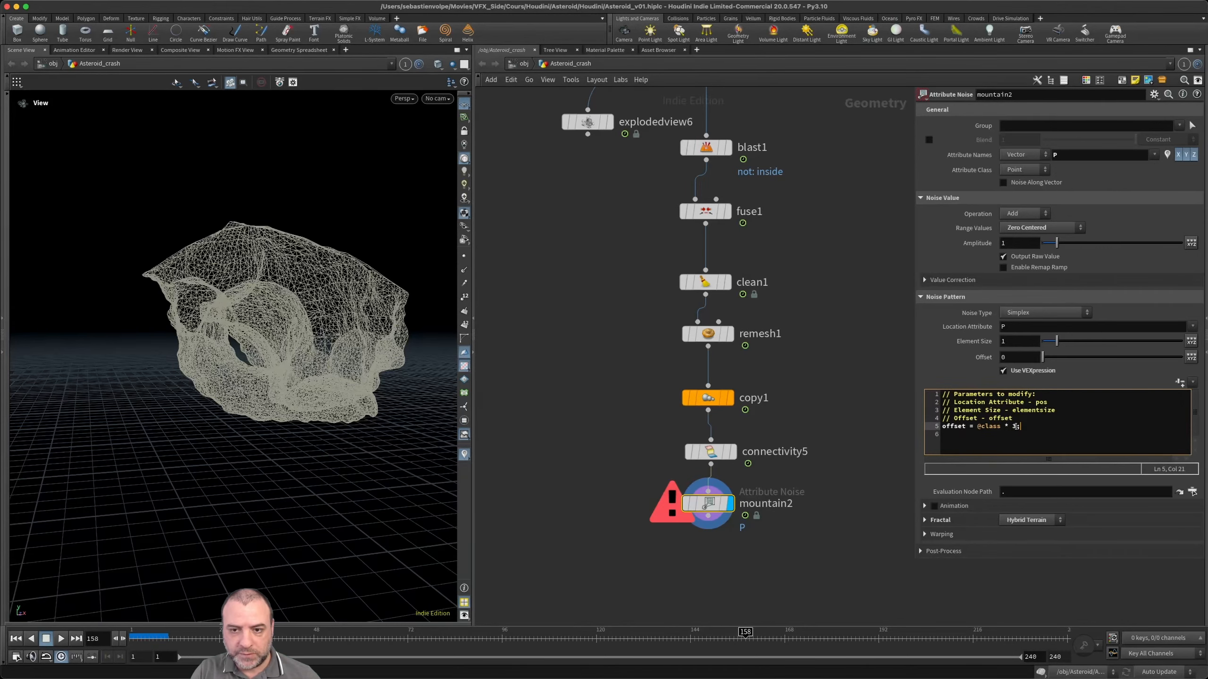
left_click_drag(224, 352, 222, 354)
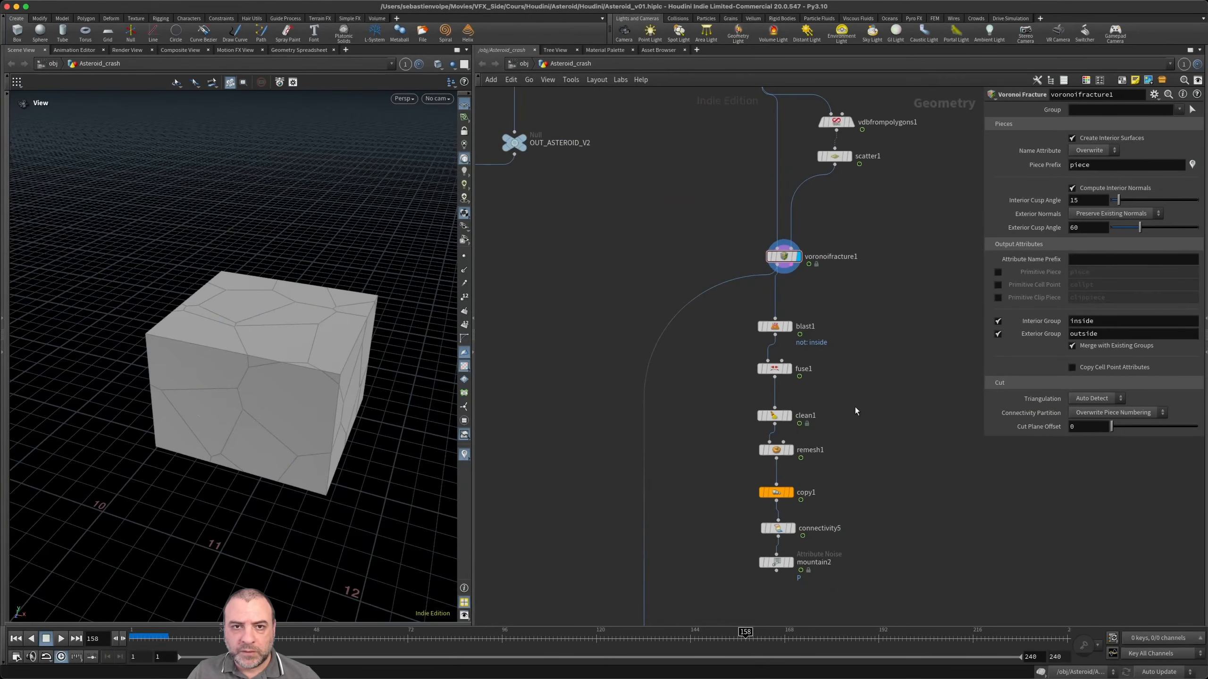
- Rename the split5 node keep_piece_1 and display its separated asteroid piece
middle_click_drag(855, 407, 867, 476)
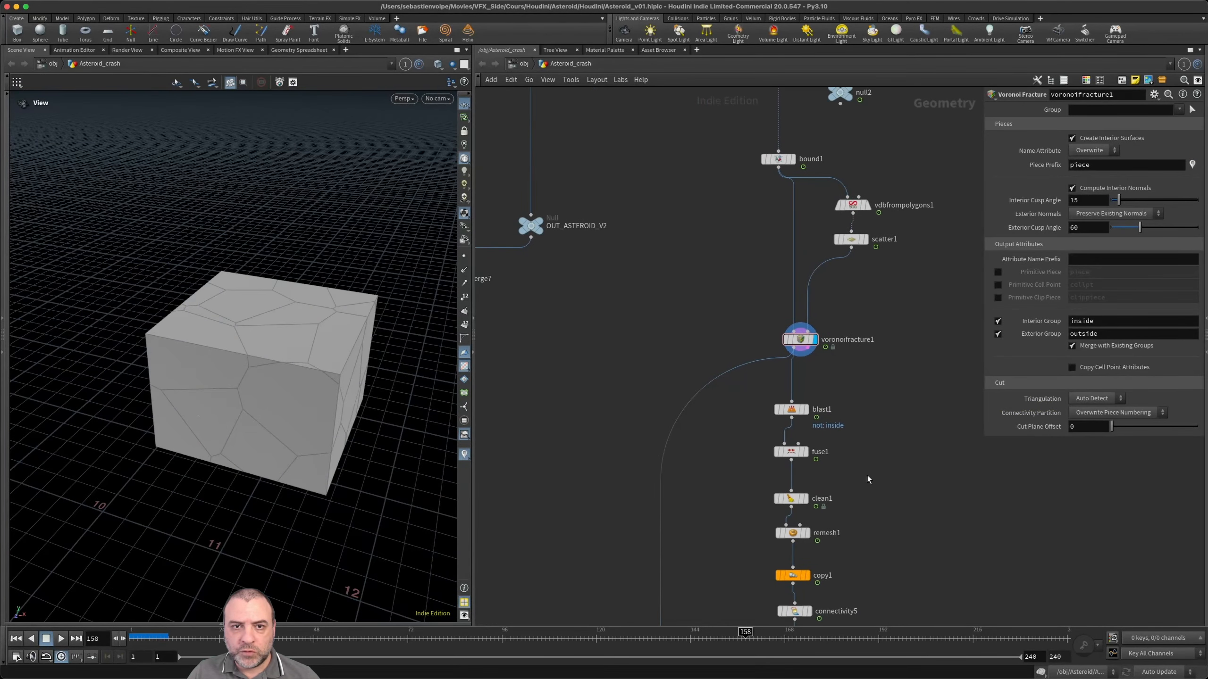
scroll(771, 321, "up", 5)
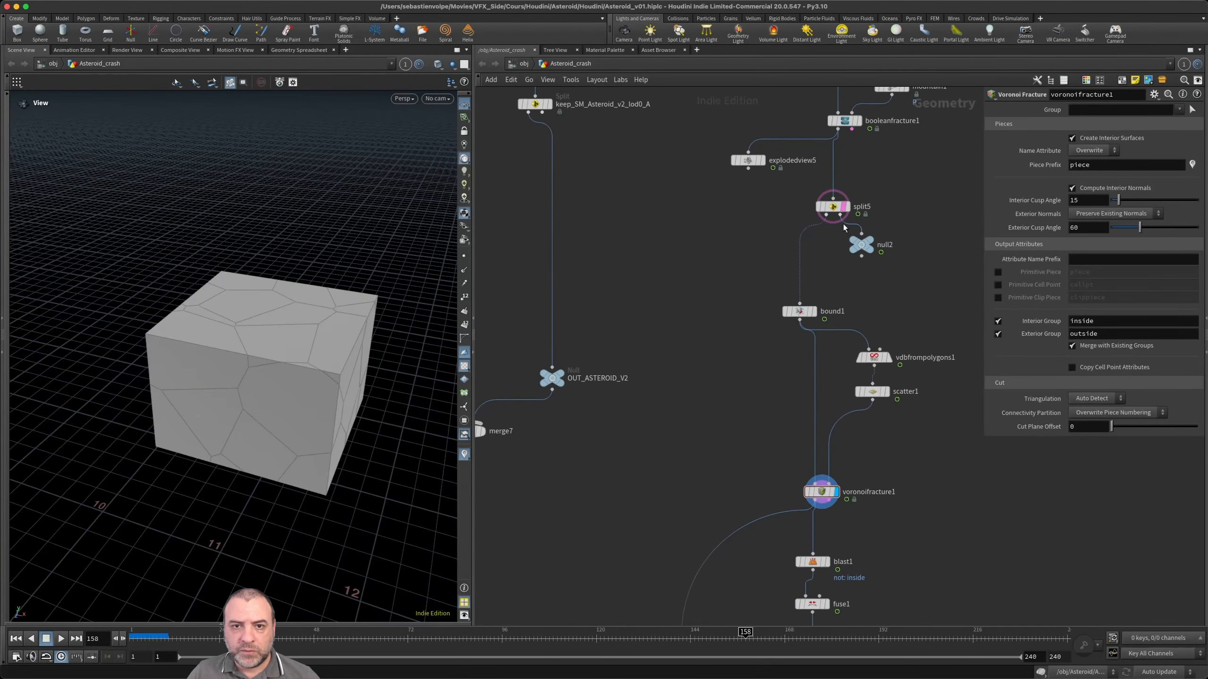
mouse_move(870, 208)
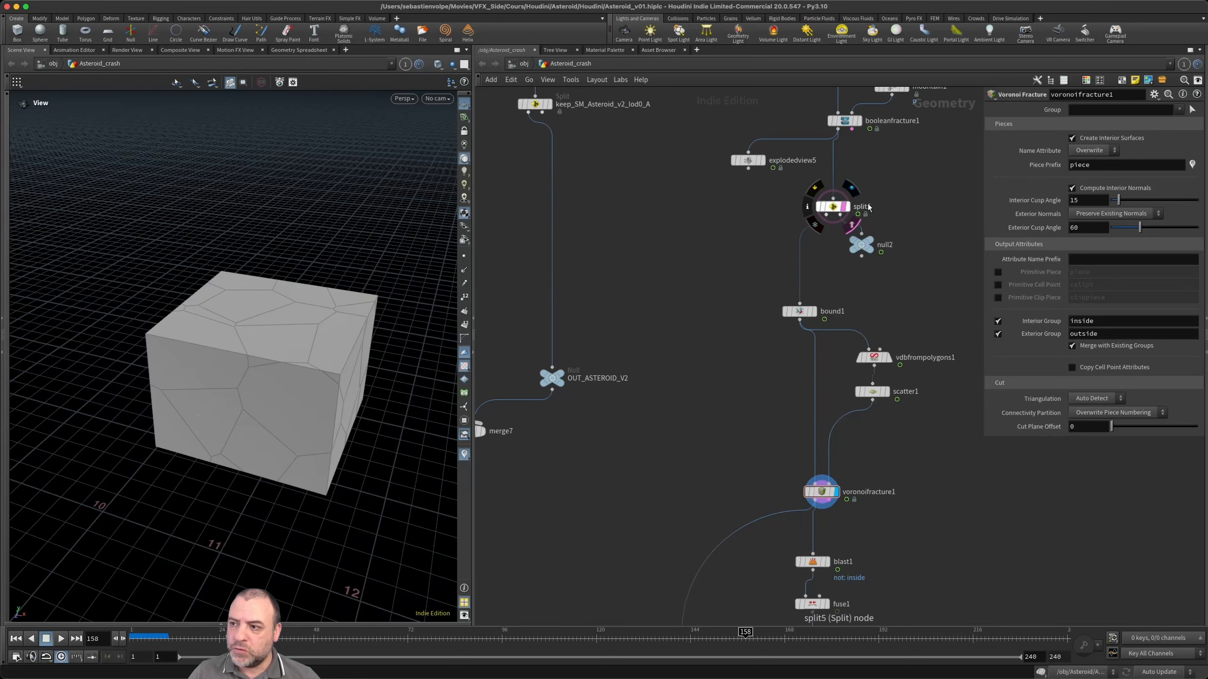
scroll(866, 186, "up", 5)
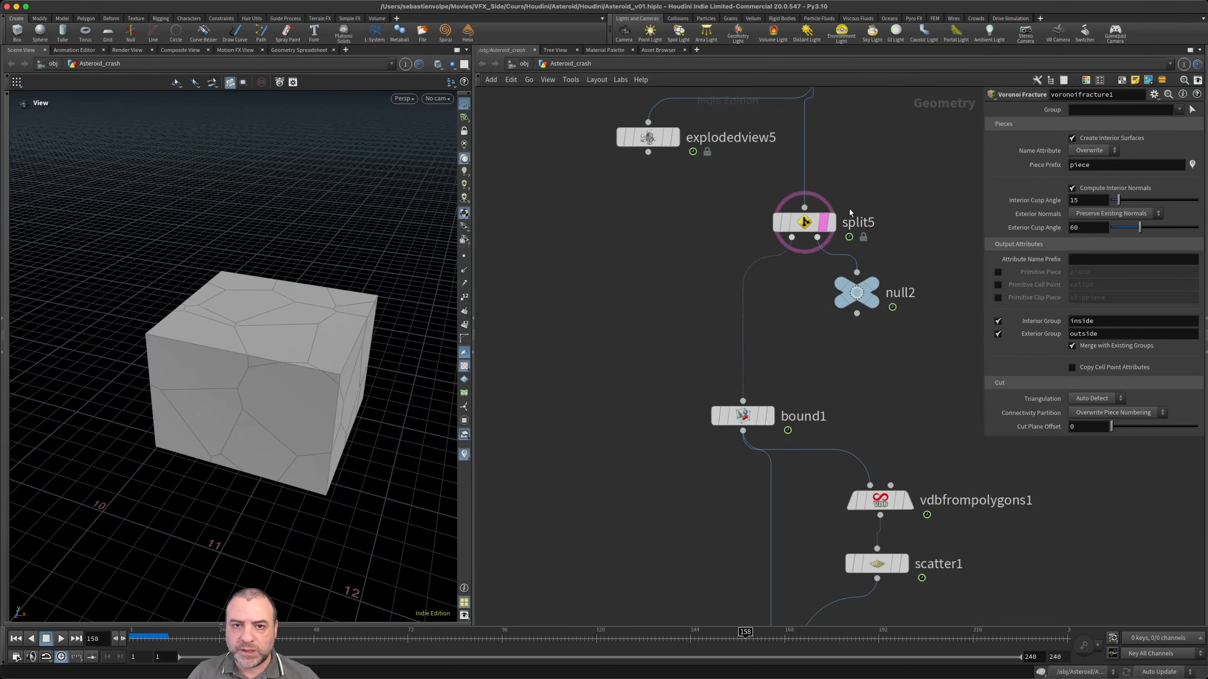
left_click(858, 226)
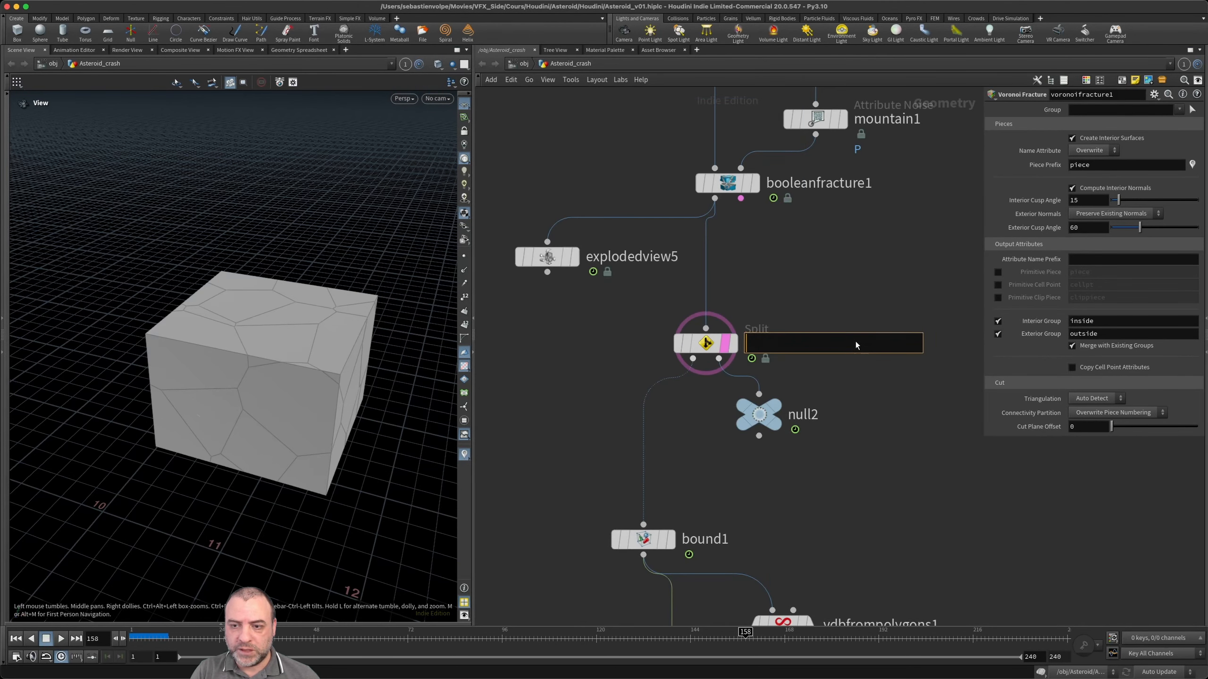
type("keep_piece_1")
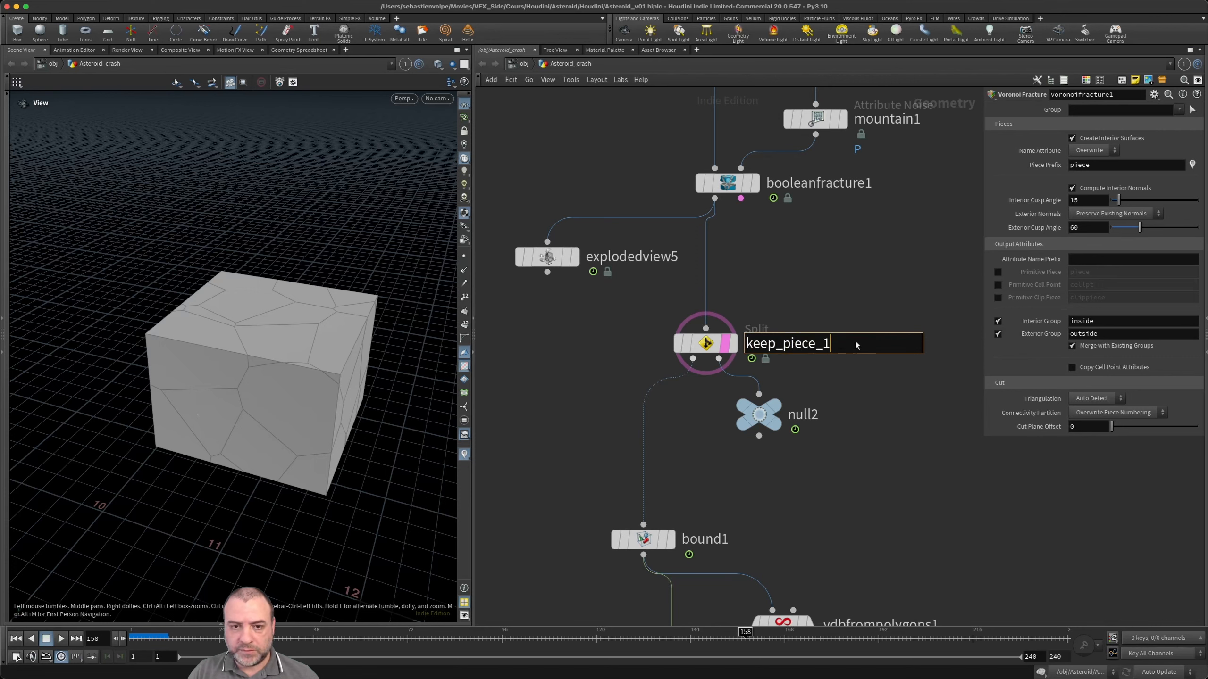
left_click_drag(837, 295, 720, 351)
left_click(740, 378)
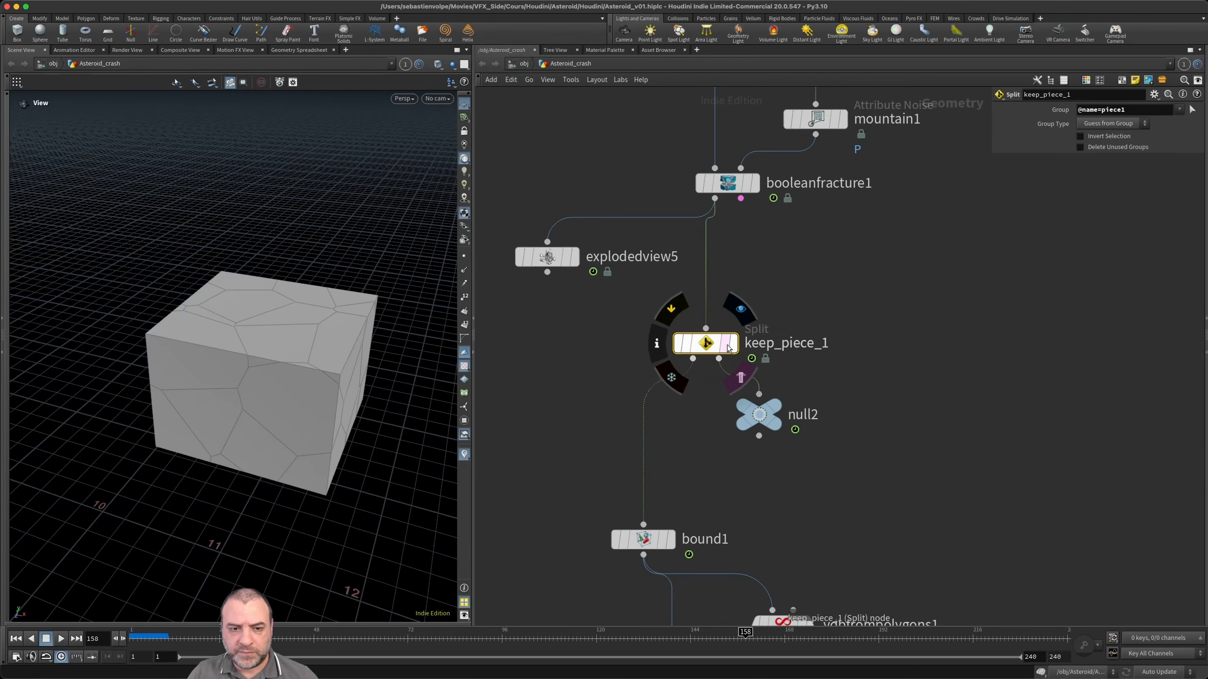
left_click(742, 308)
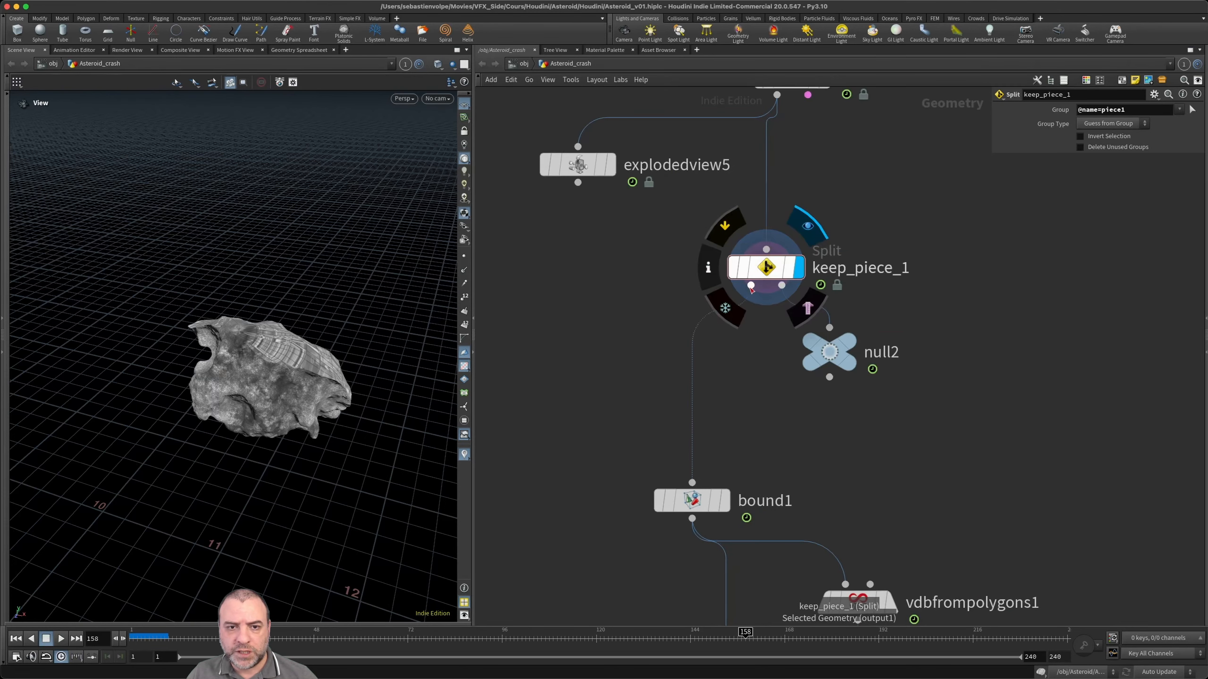
- Add and display a Boolean Fracture node fed by keep_piece_1's first output, with mountain2 as the cutting surfaces
left_click_drag(751, 285, 573, 504)
scroll(573, 506, "down", 10)
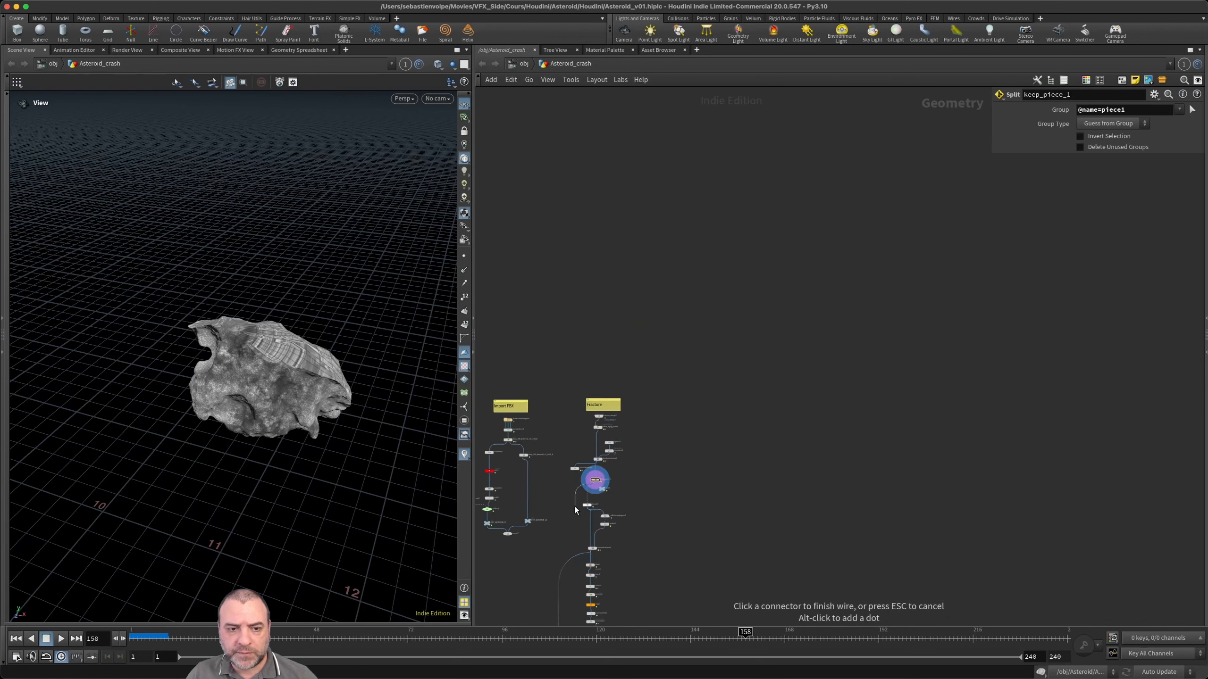
middle_click_drag(570, 560, 714, 308)
scroll(713, 308, "up", 6)
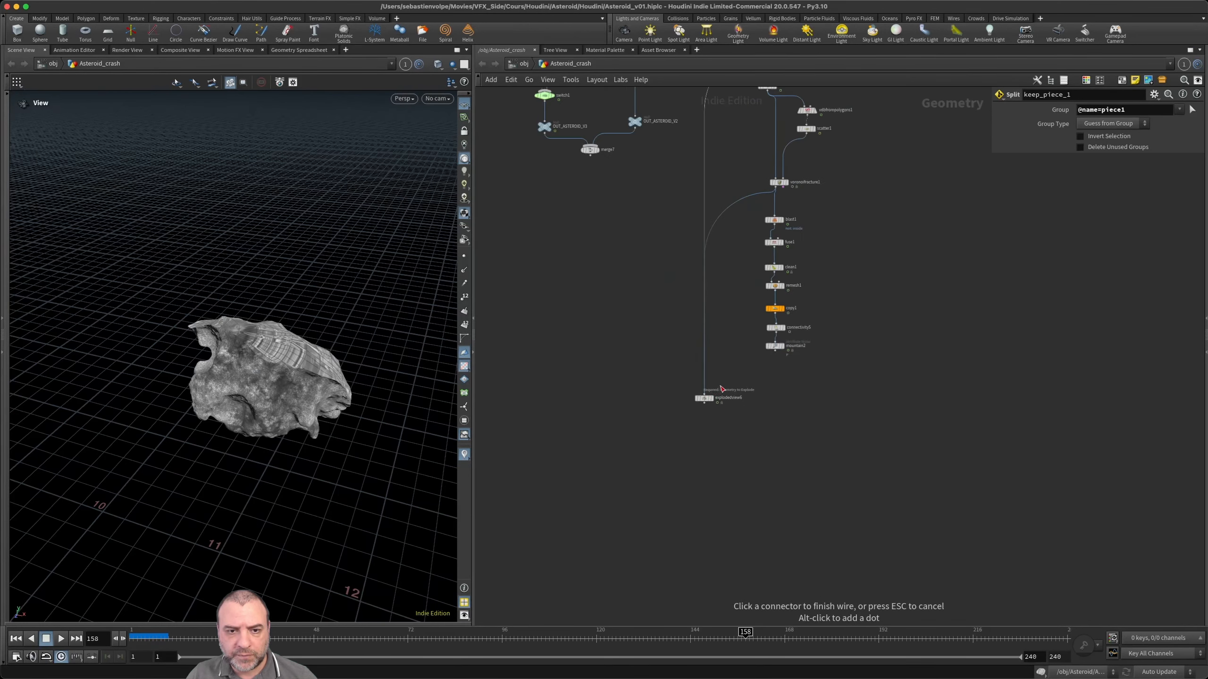
scroll(754, 352, "up", 8)
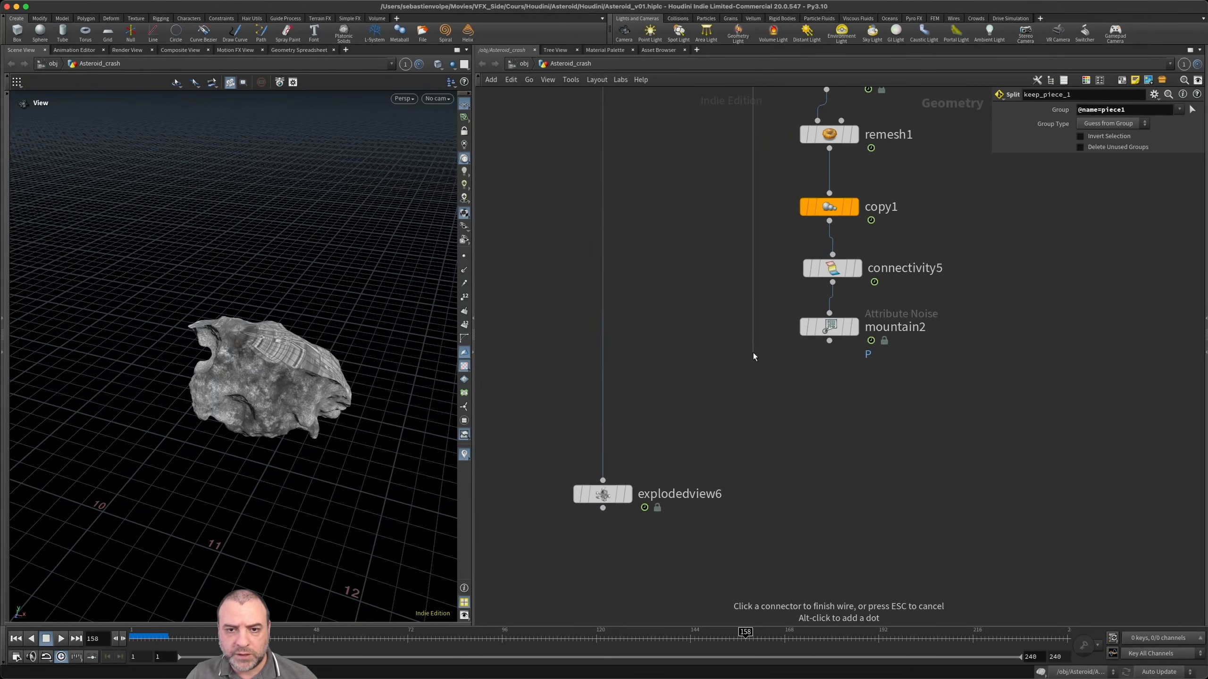
key("Tab")
type("boolf")
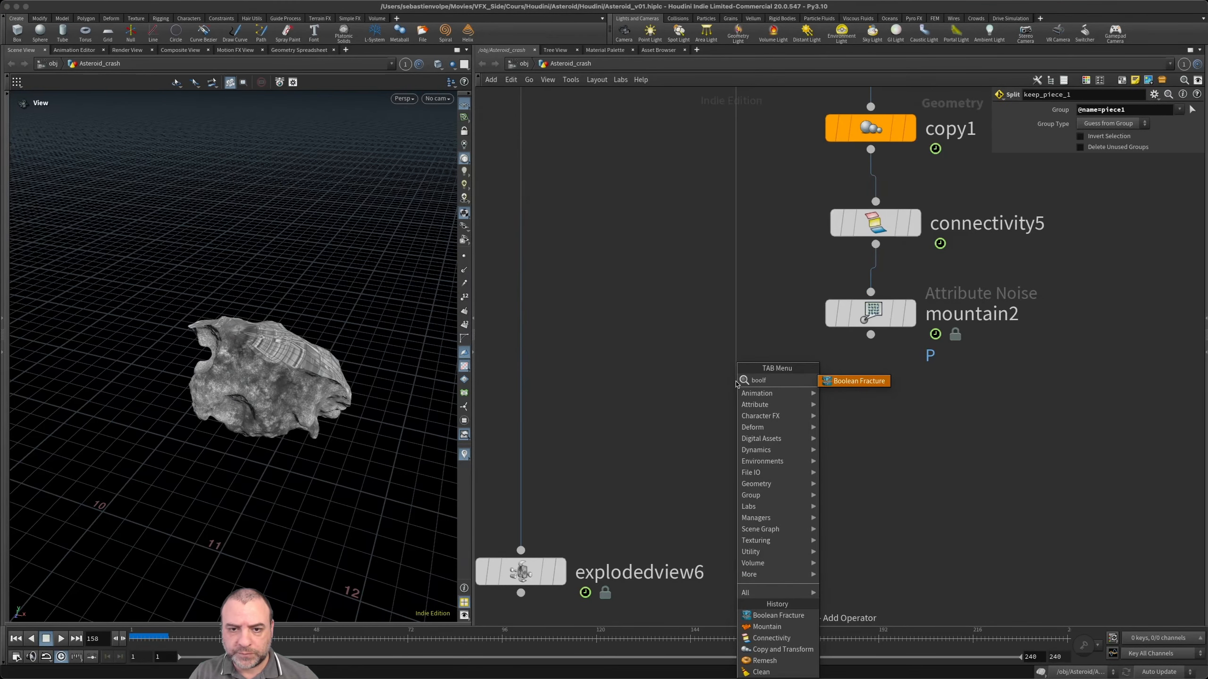
key("Return")
left_click(748, 421)
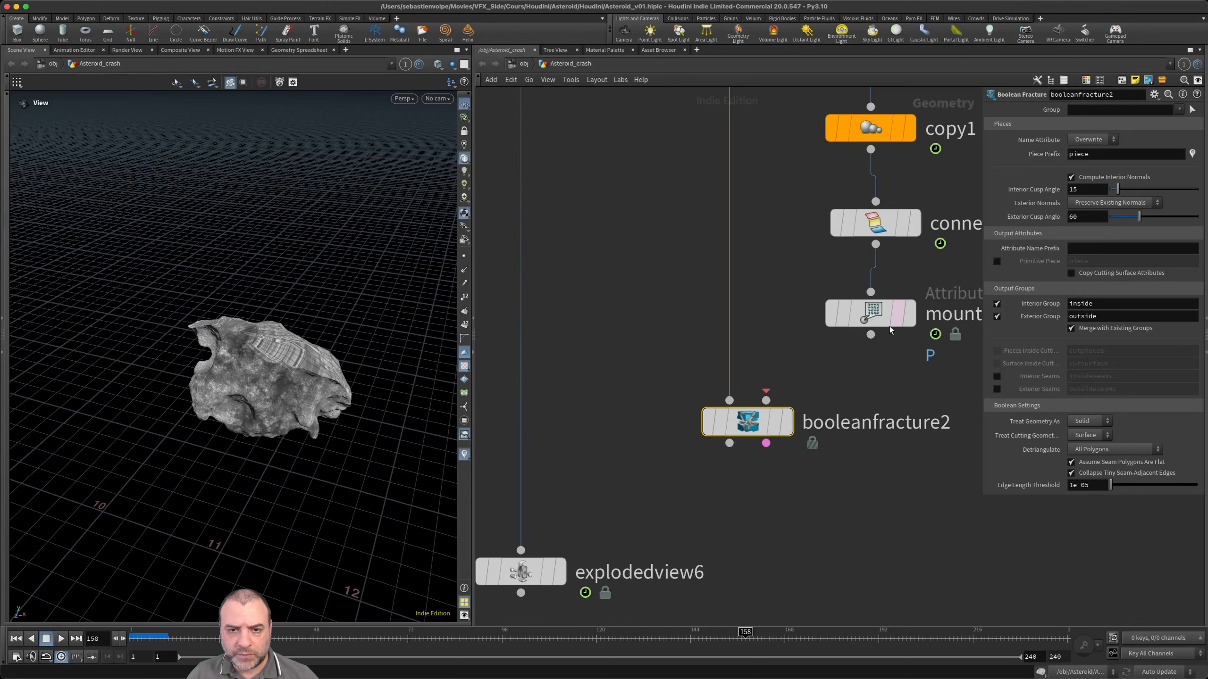
left_click_drag(871, 335, 765, 400)
left_click(790, 427)
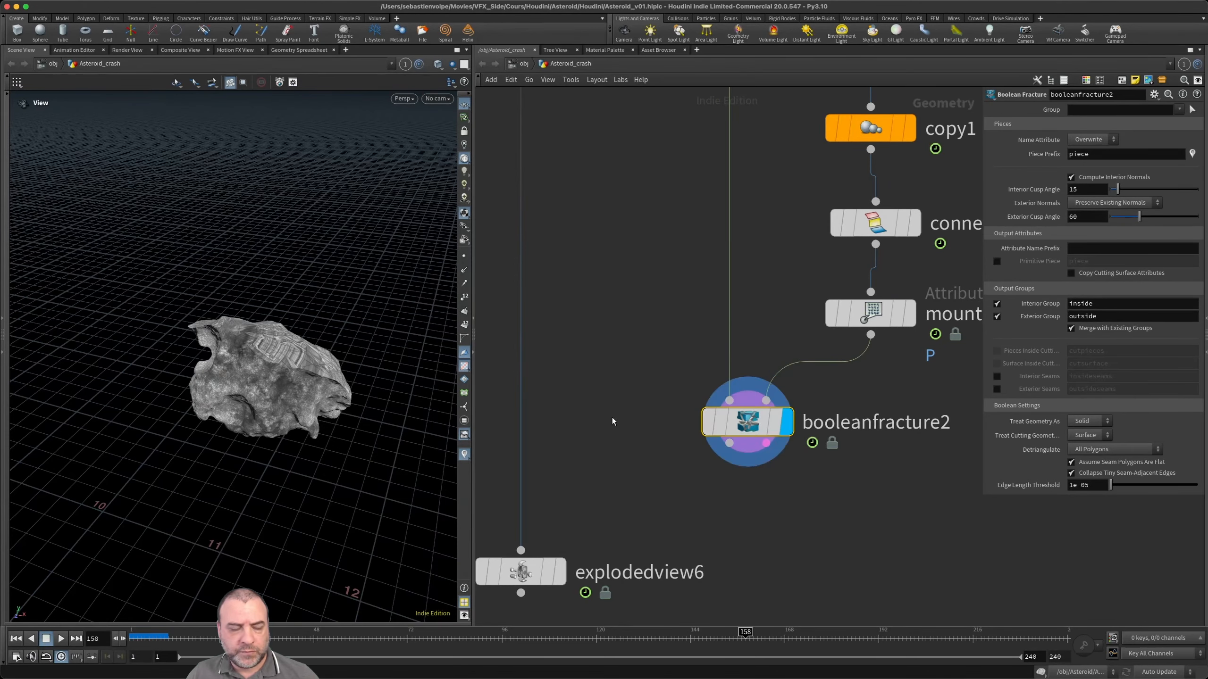
- Rewire explodedview6 to follow booleanfracture2, display it, and inspect the exploded pieces
left_click_drag(230, 395, 286, 371)
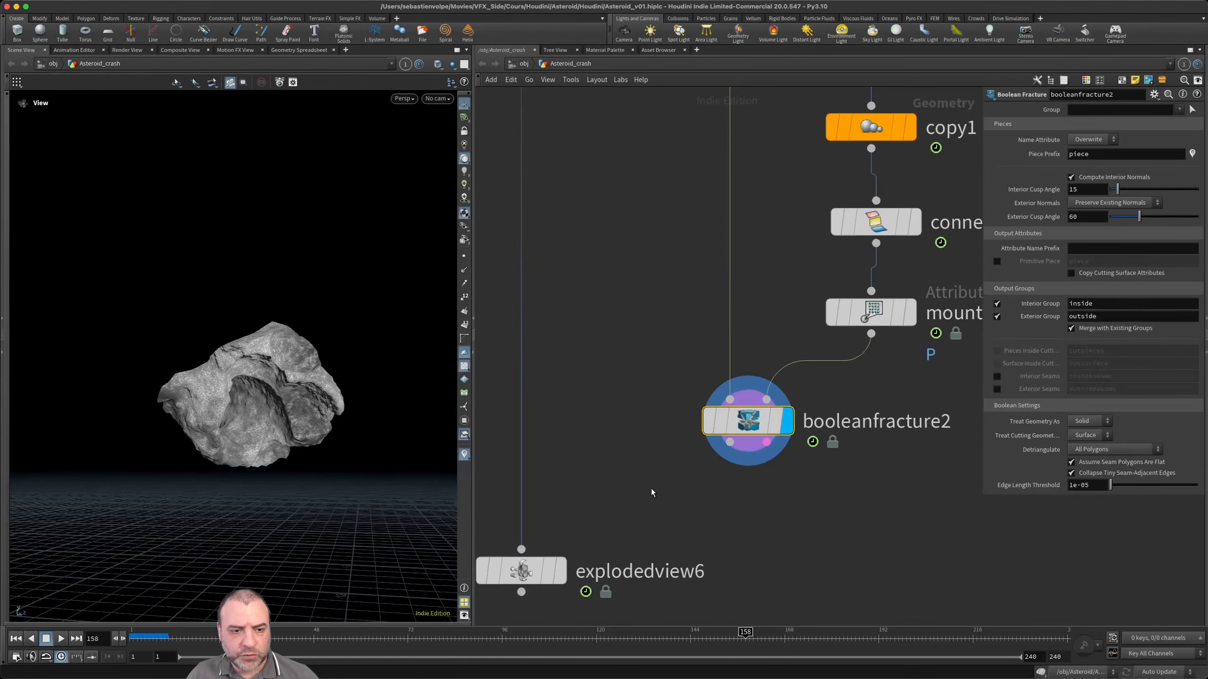
middle_click_drag(652, 489, 650, 426)
left_click_drag(528, 508, 642, 511)
left_click_drag(728, 380, 634, 488)
mouse_move(665, 518)
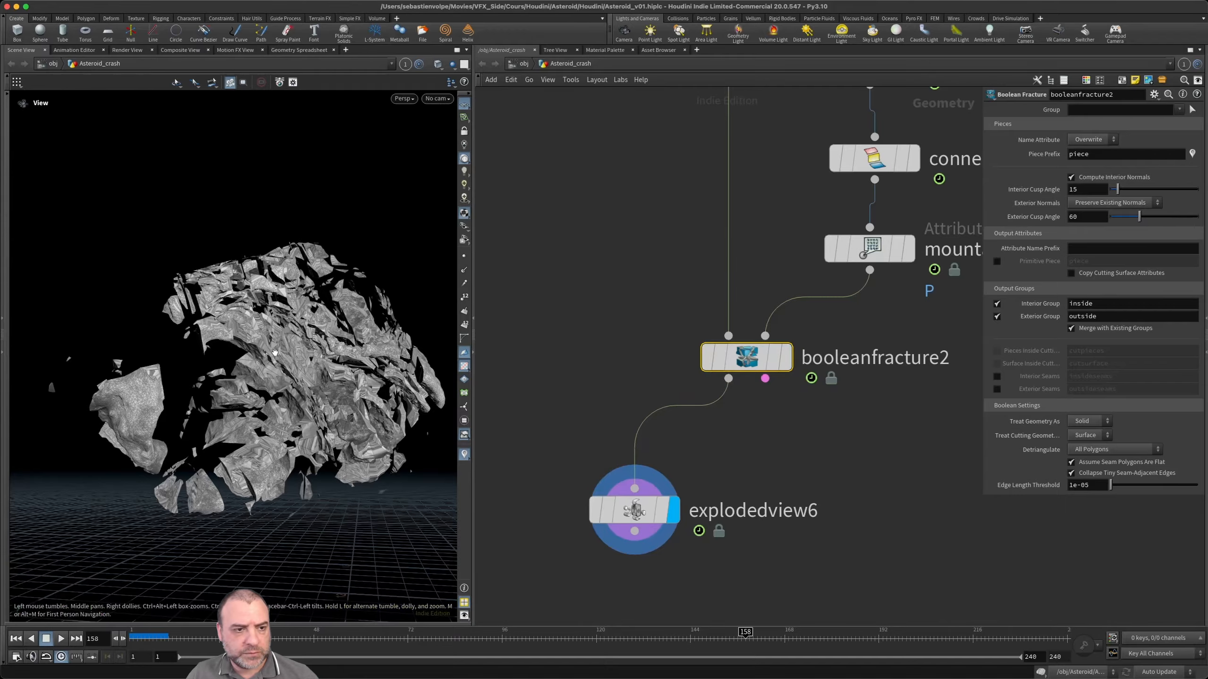
left_click_drag(223, 295, 311, 338)
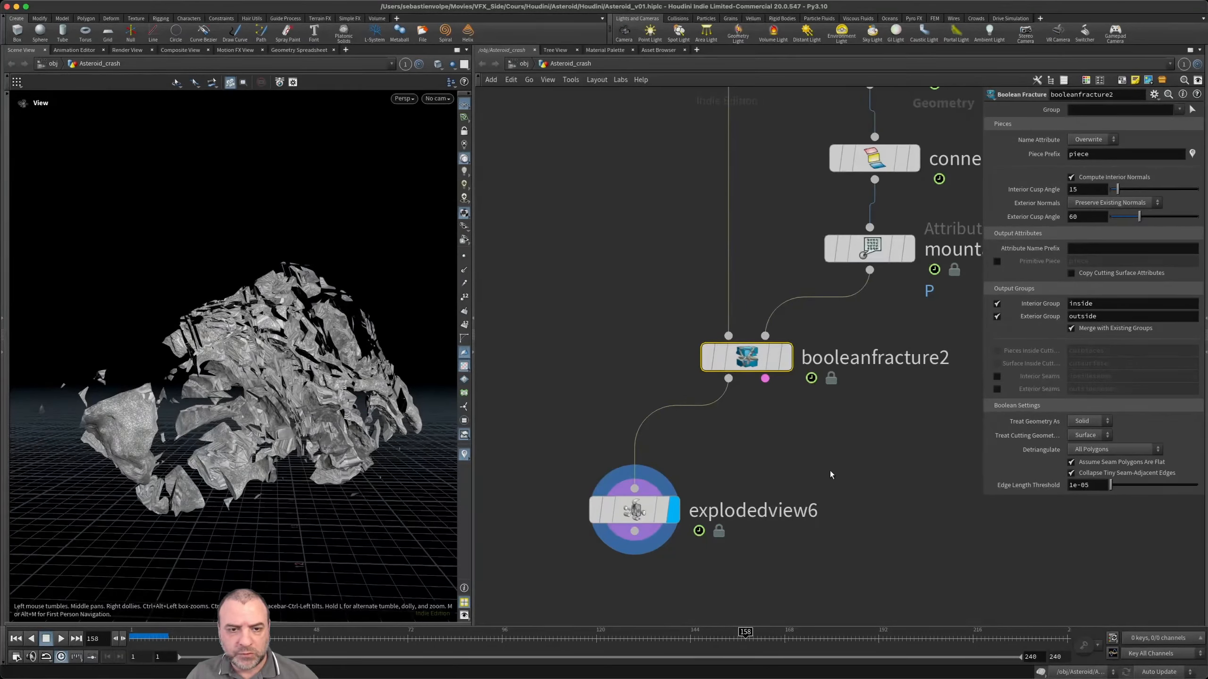
- Move the null2 node away from keep_piece_1 and rename it Piece_2
middle_click_drag(811, 456, 825, 361)
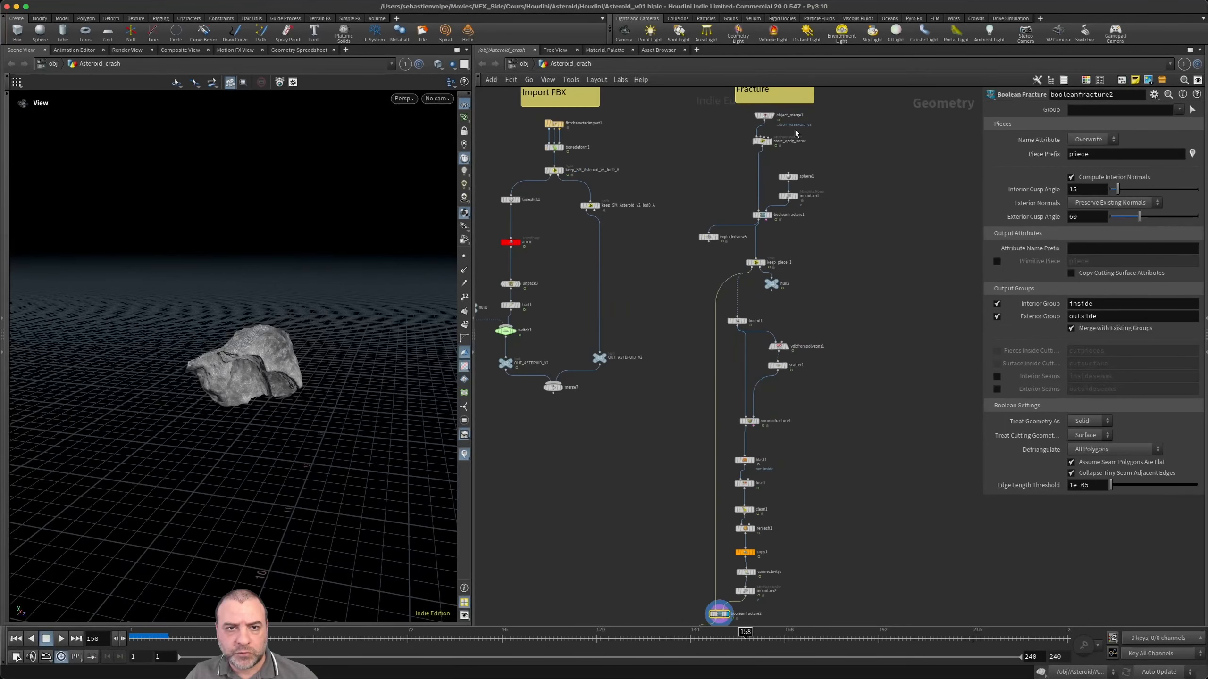
scroll(795, 129, "up", 5)
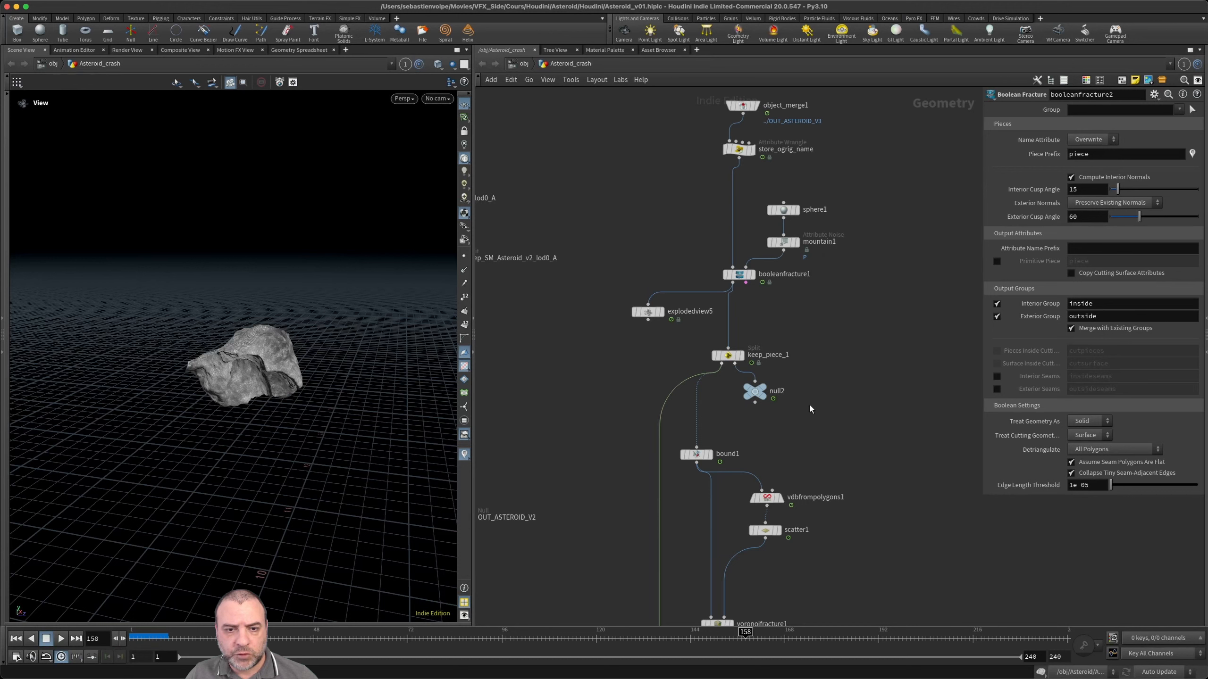
left_click_drag(758, 391, 892, 416)
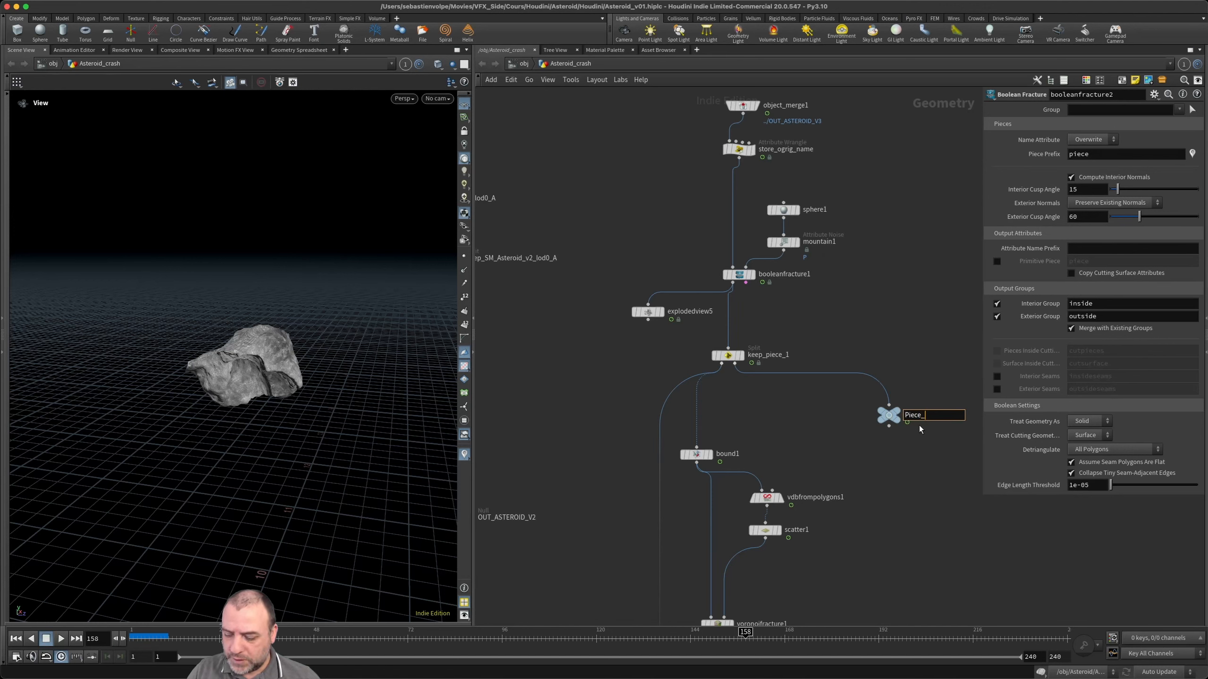
scroll(925, 471, "down", 2)
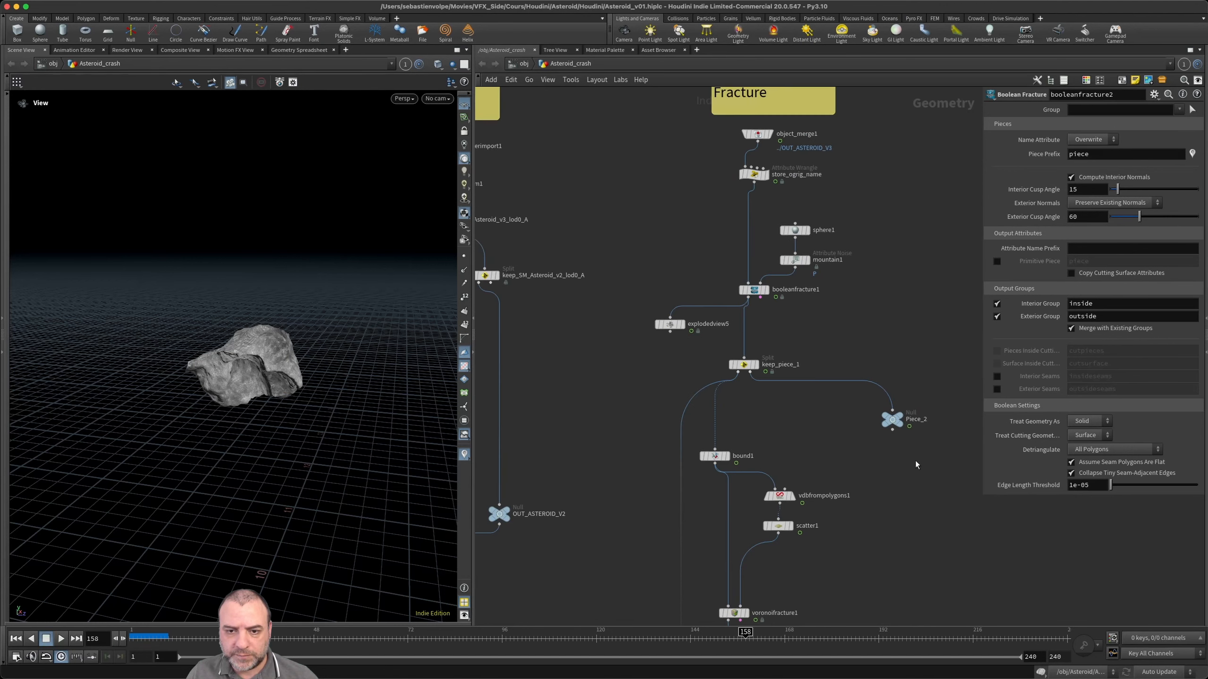
- Add a Merge node below booleanfracture2, fed by the Piece_2 null's output
left_click(894, 431)
middle_click_drag(913, 563, 884, 341)
middle_click_drag(849, 447, 860, 363)
key("Tab")
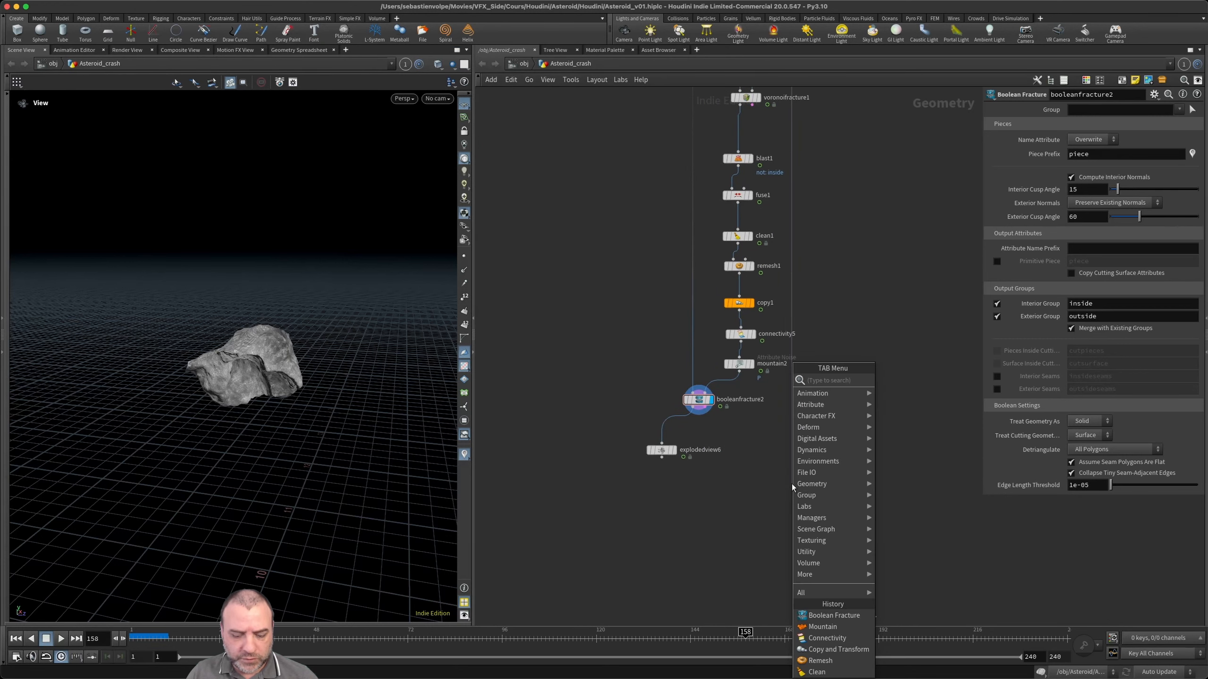
type("mer")
key("Return")
left_click(791, 485)
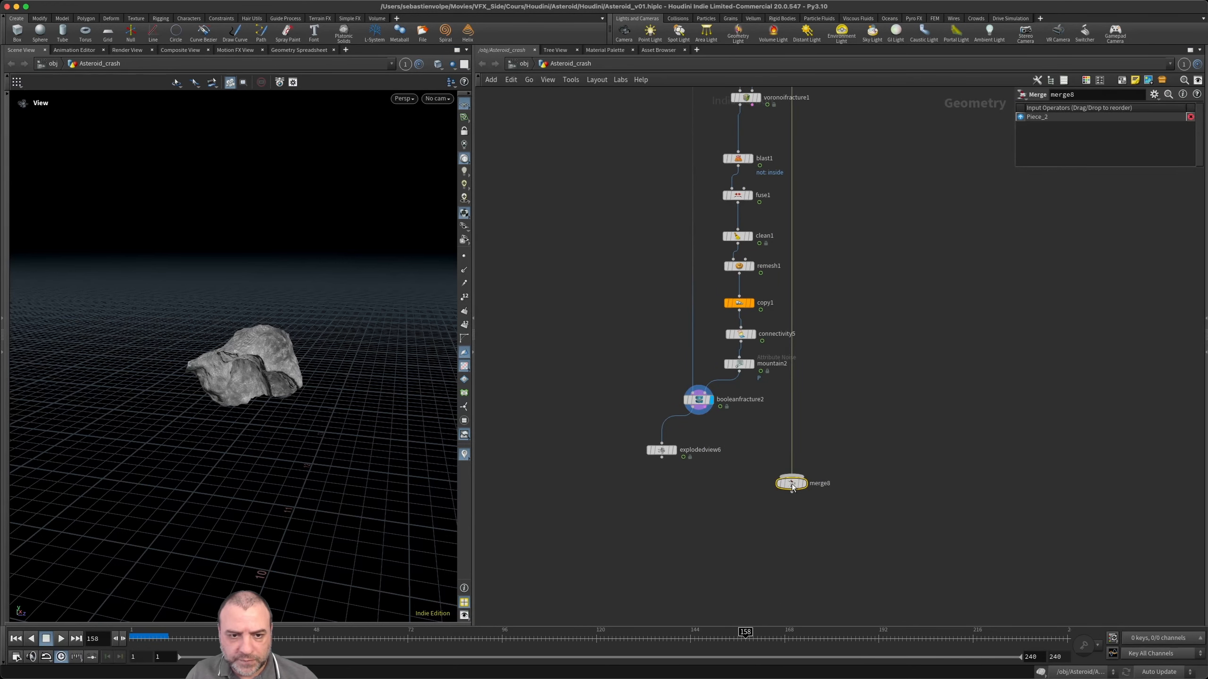
- Connect booleanfracture2's fractured geometry to merge8, display the merge, and reverse its inputs so booleanfracture2 comes first
scroll(696, 413, "up", 5)
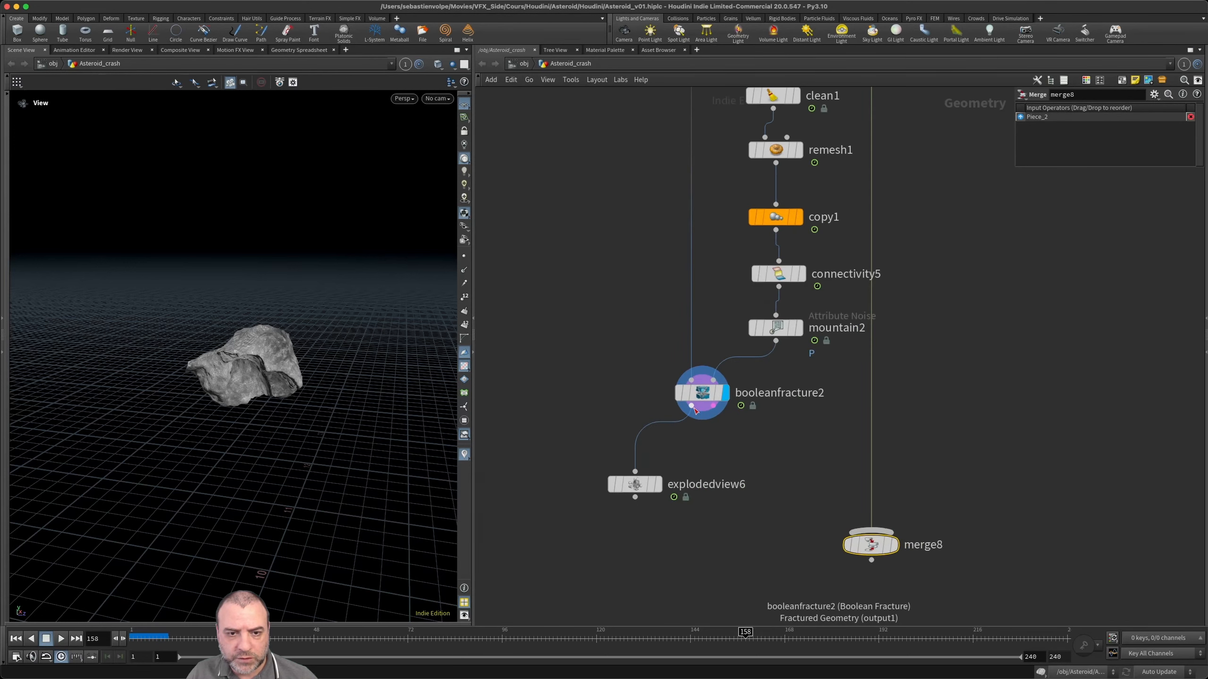
left_click_drag(694, 412, 895, 547)
left_click(896, 547)
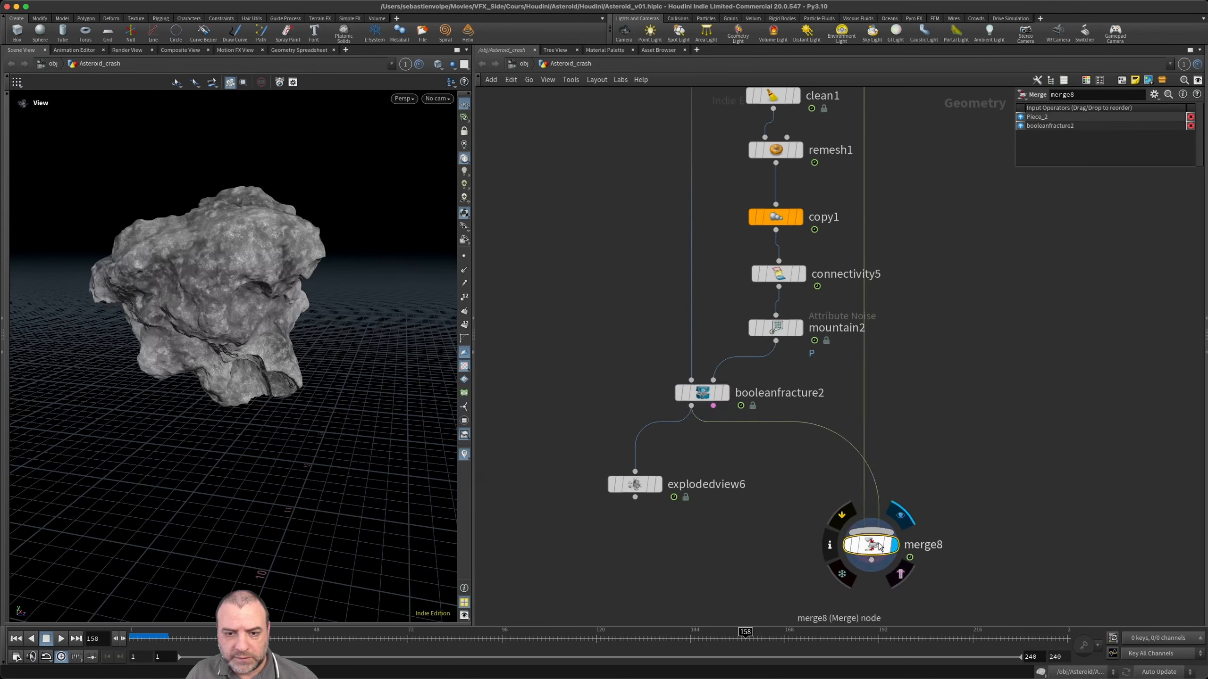
key("shift+r")
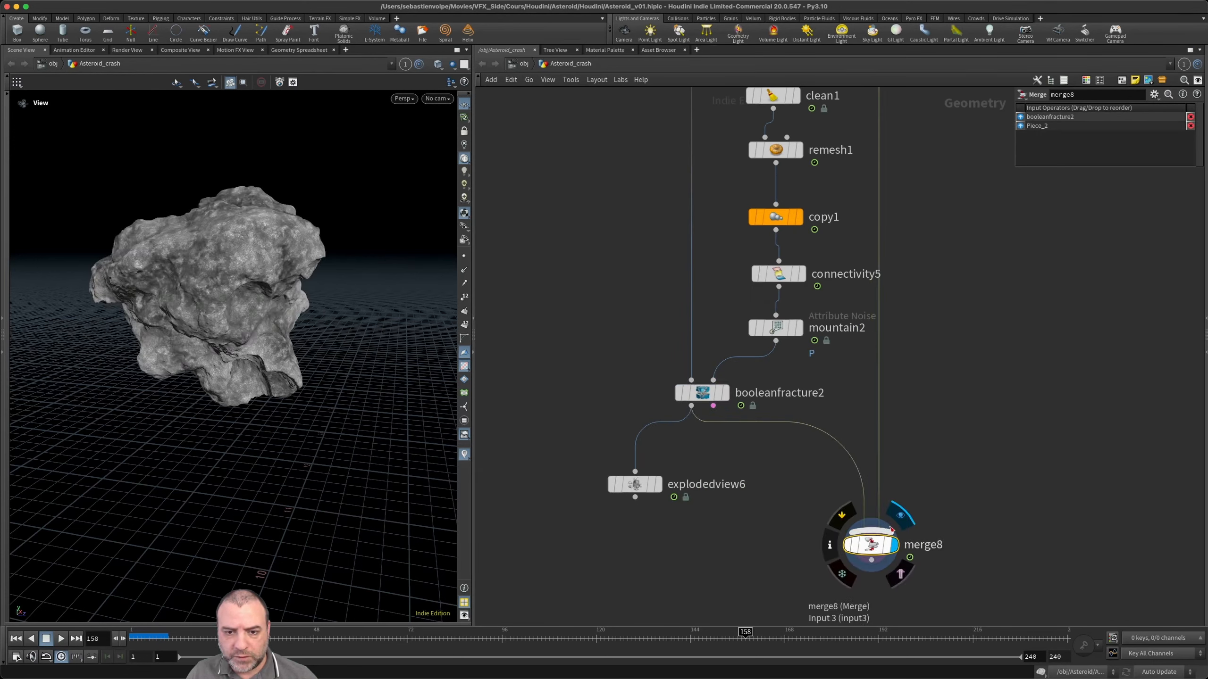
- Examine the merged asteroid's surface up close from several angles, checking how the fractured piece fits with the remaining piece
left_click_drag(52, 234, 119, 234)
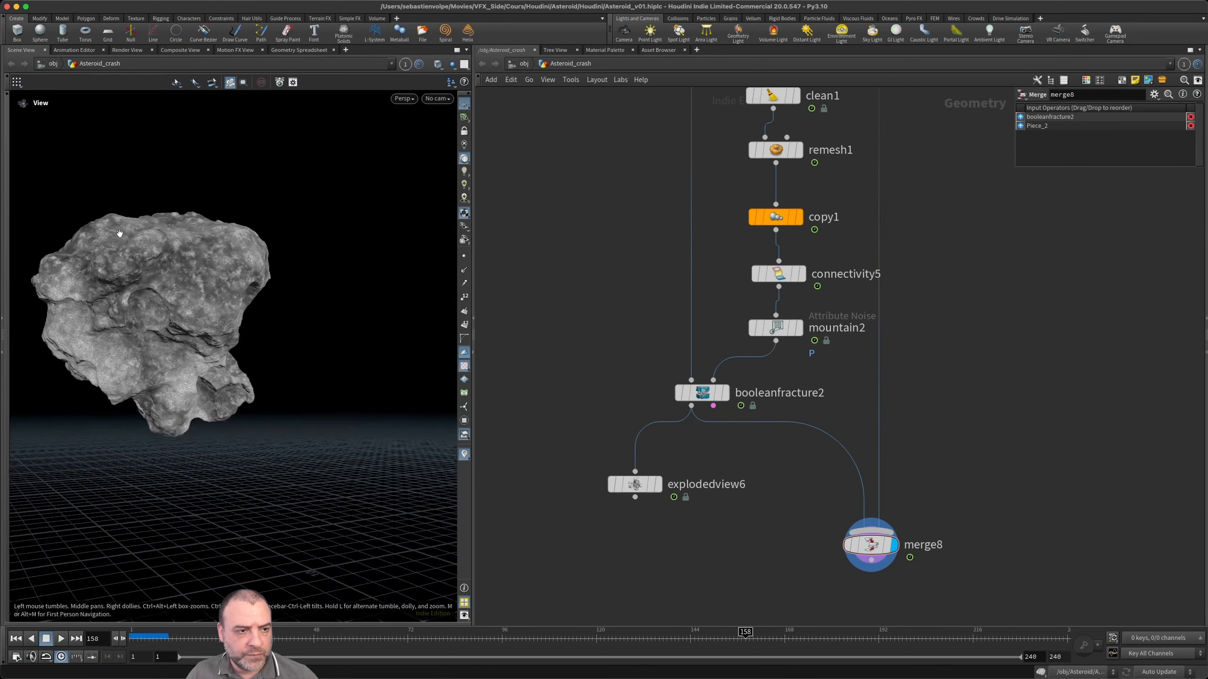
key("shift+w")
left_click_drag(176, 270, 125, 280)
right_click_drag(216, 283, 304, 323)
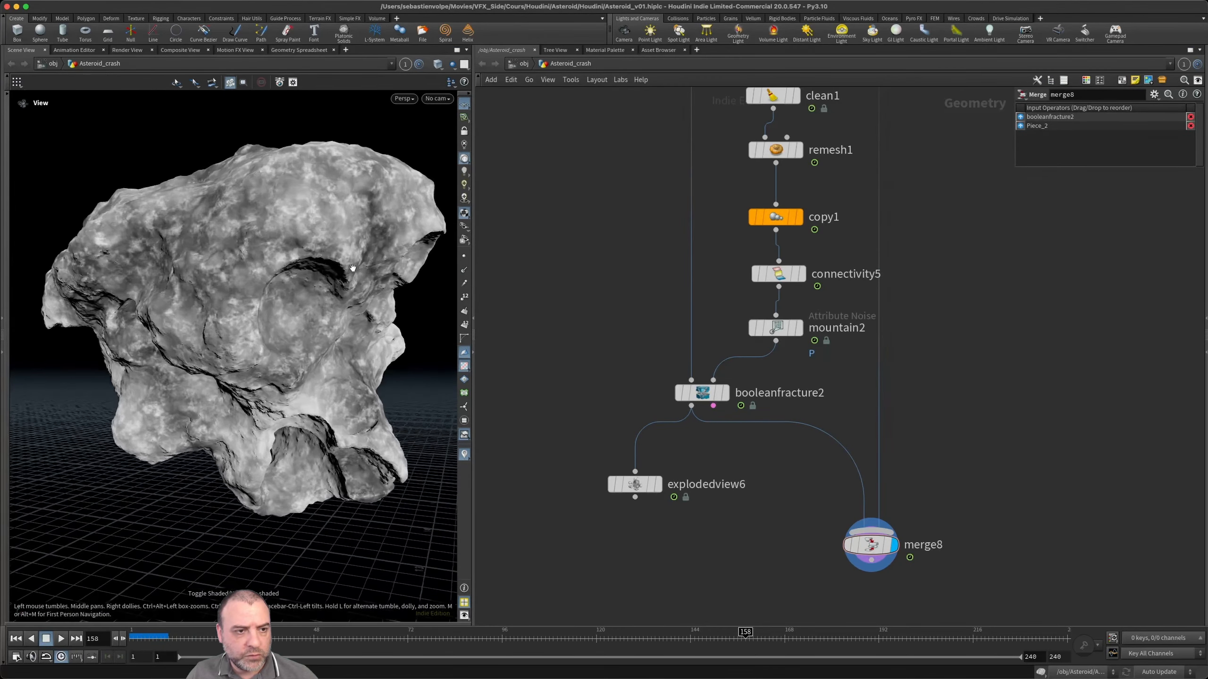
mouse_move(352, 343)
left_mouse_down()
mouse_move(307, 343)
mouse_move(323, 333)
left_mouse_up()
right_click_drag(323, 333, 342, 361)
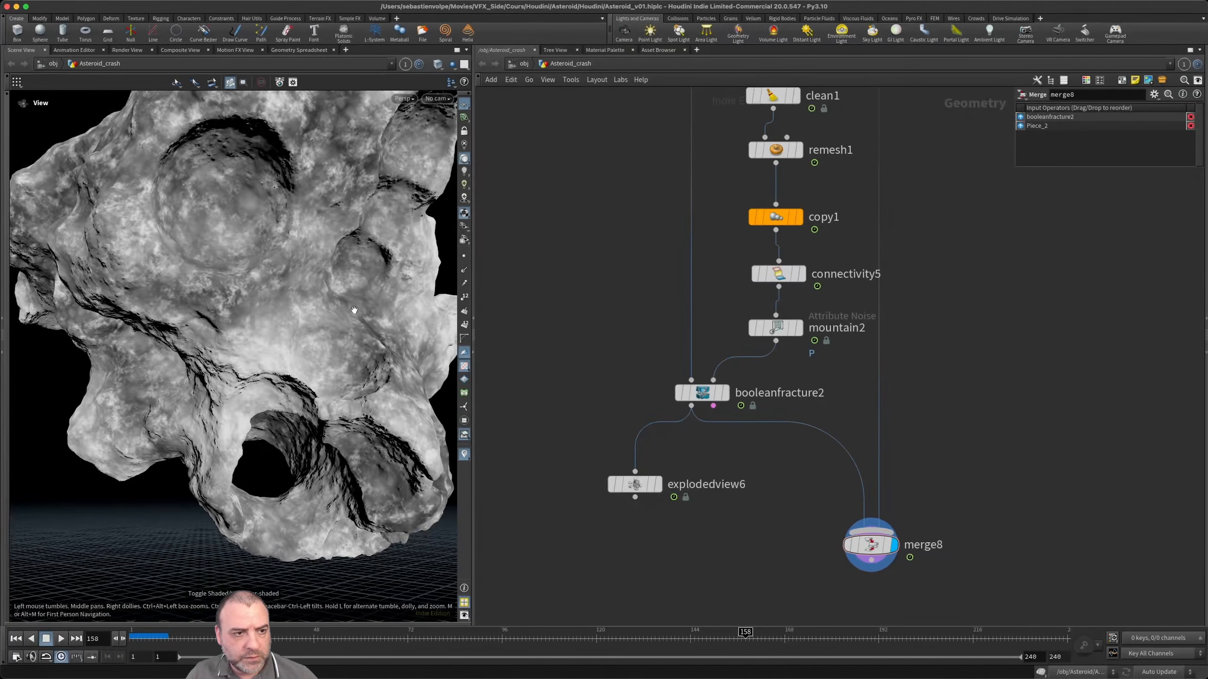
left_click_drag(343, 333, 335, 316)
- Move explodedview6 below merge8, rewire it to the merge's output, display it, and select it to show its parameters
middle_click_drag(700, 541, 685, 455)
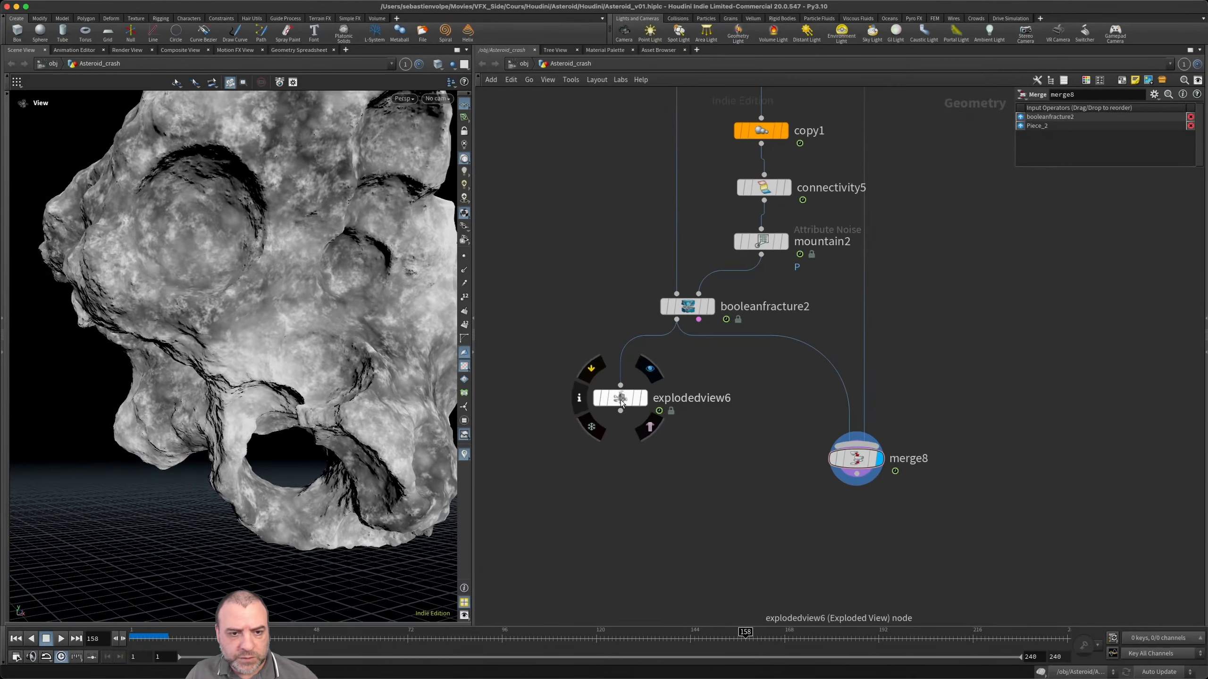
left_click_drag(620, 400, 740, 525)
left_click_drag(839, 475, 731, 518)
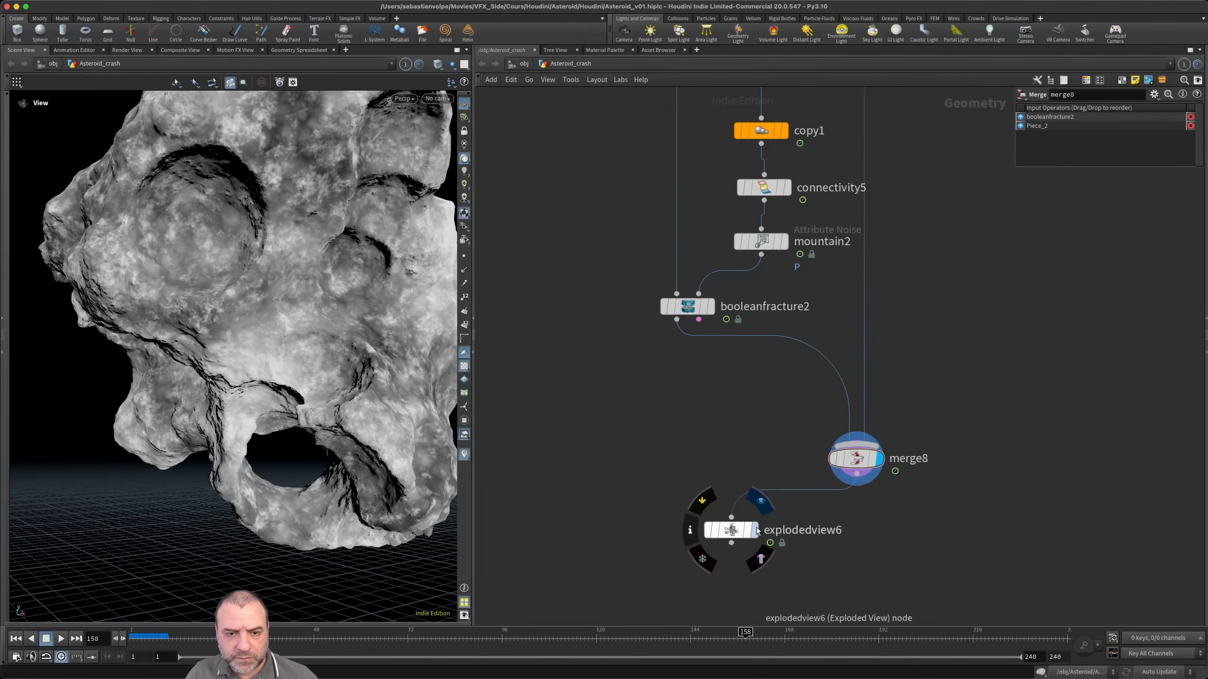
left_click(756, 533)
scroll(353, 398, "up", 3)
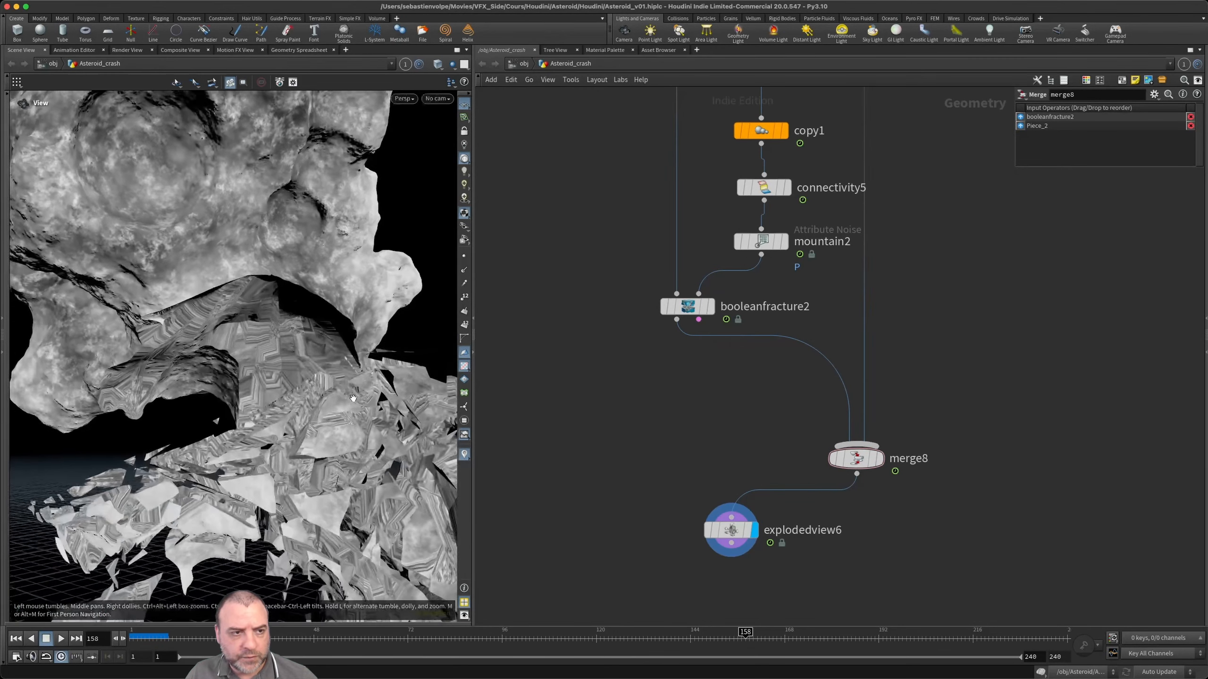
left_click(710, 527)
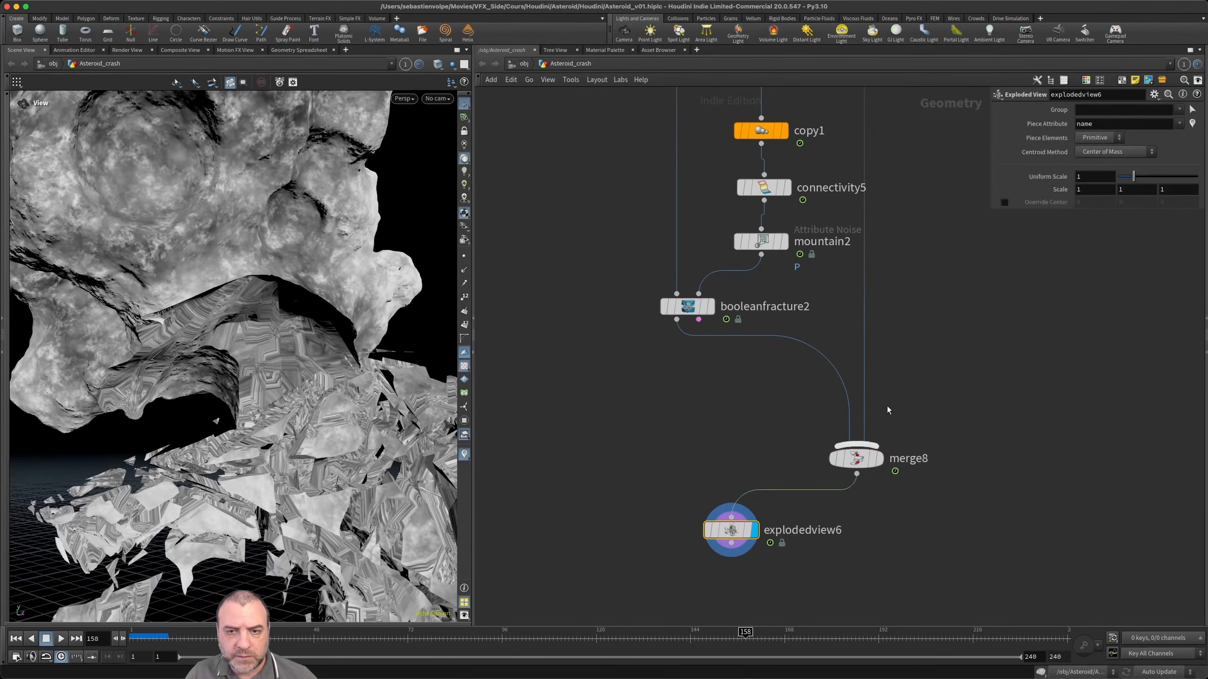